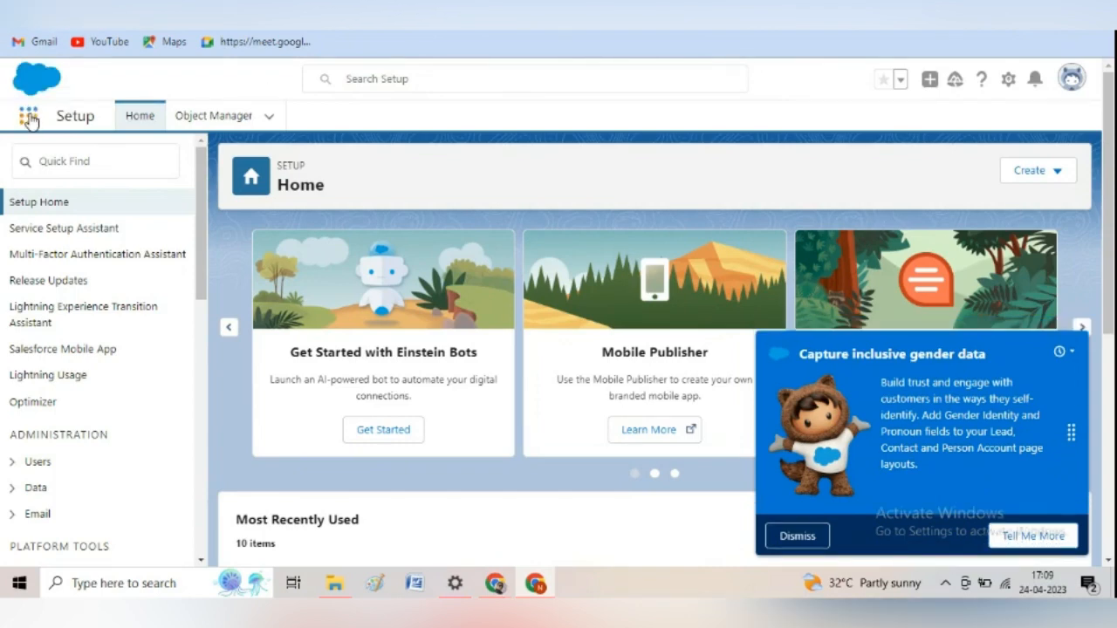
# Open the Training Management app from the full list of available apps
pyautogui.click(29, 117)
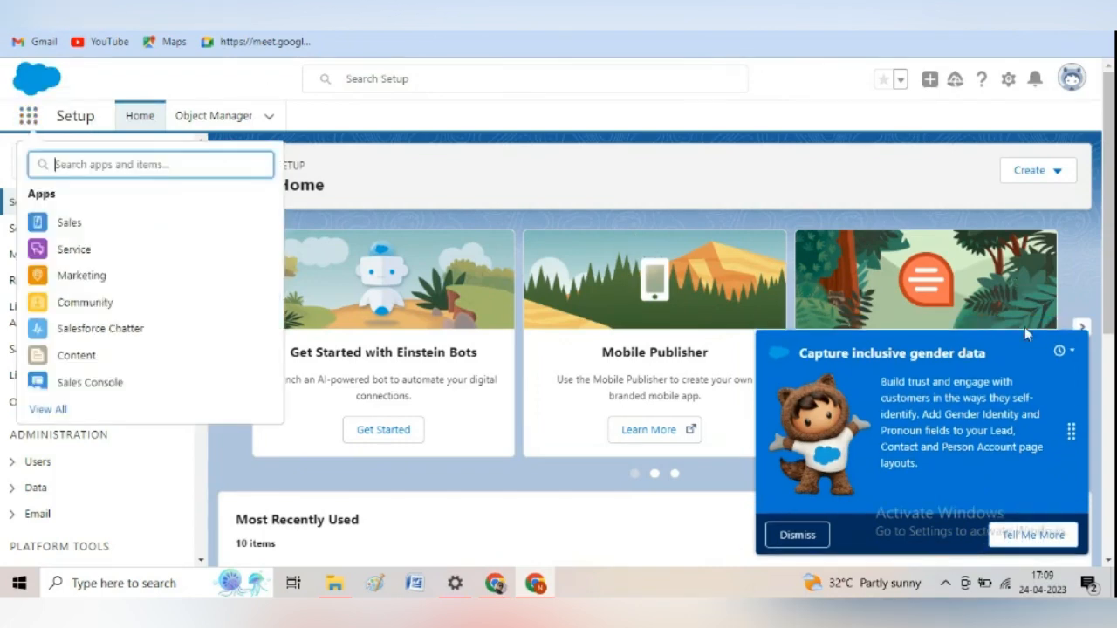
pyautogui.click(43, 407)
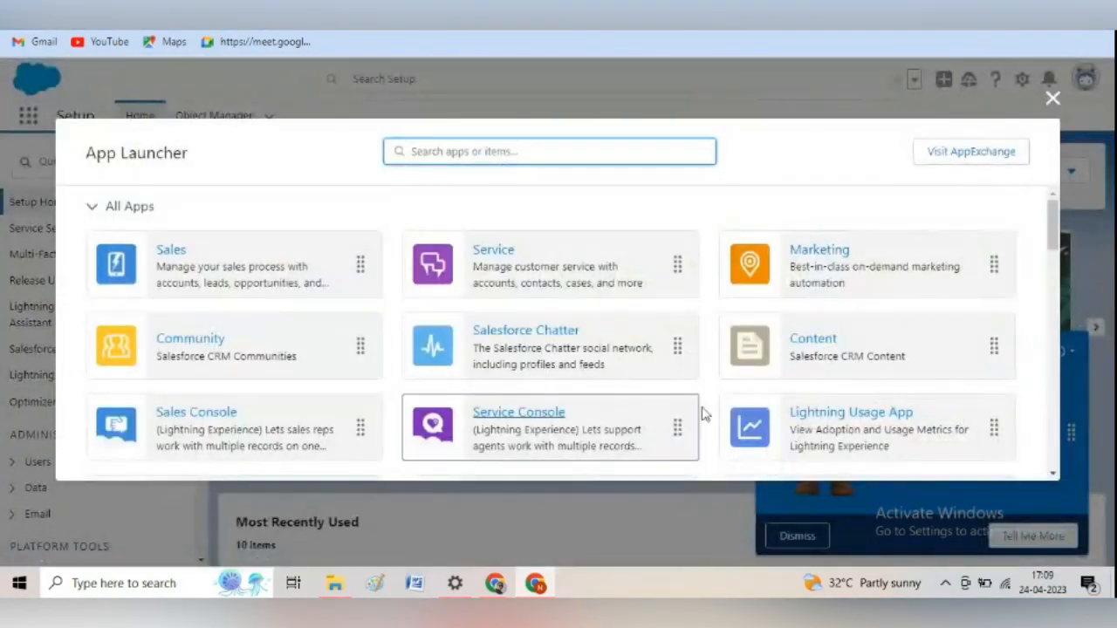
pyautogui.moveTo(1055, 227); pyautogui.dragTo(1066, 285)
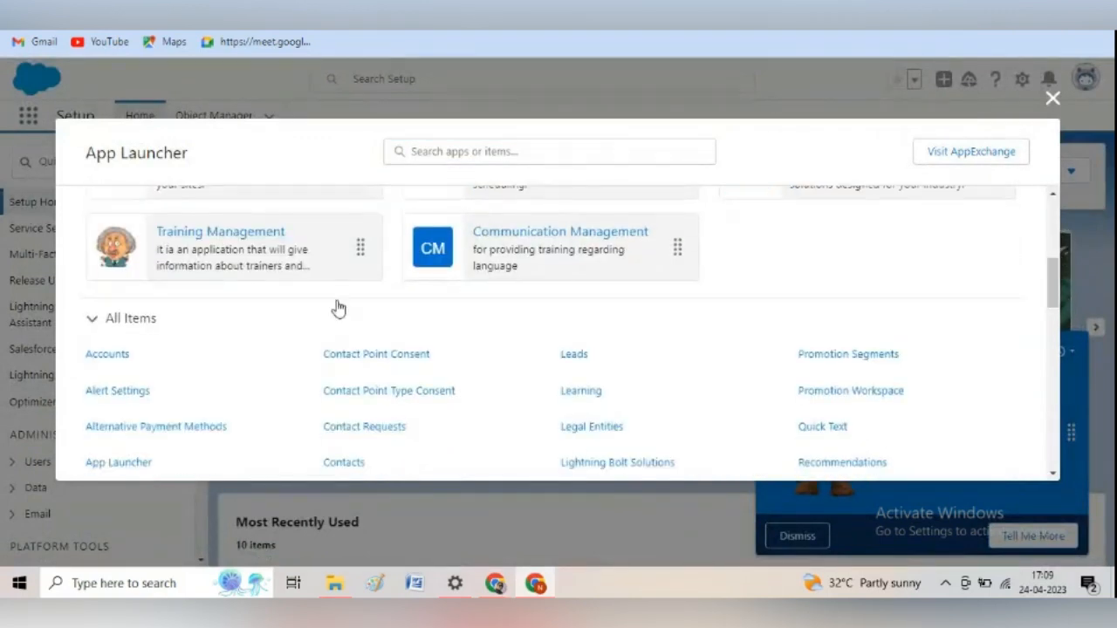
pyautogui.click(261, 248)
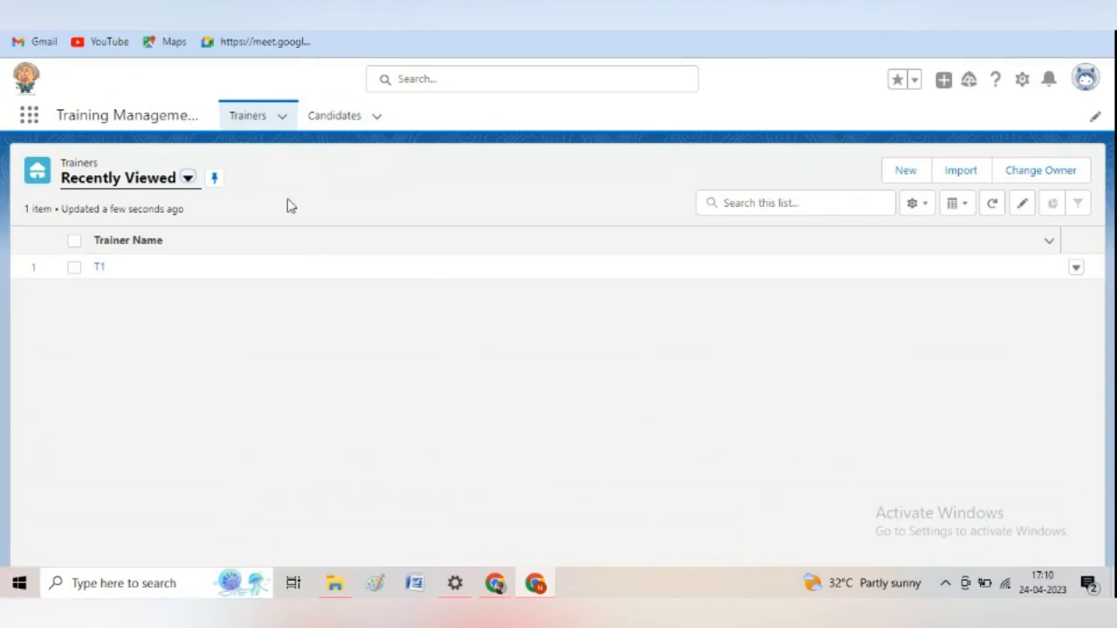
# Open the T1 trainer record and review all the fields in its details
pyautogui.click(101, 270)
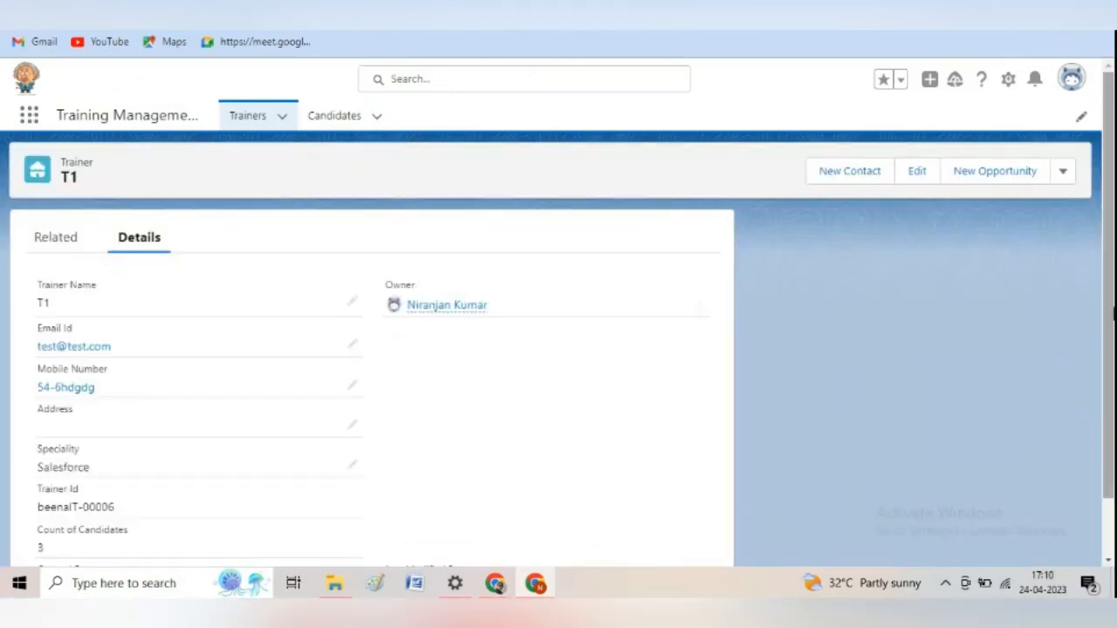
pyautogui.scroll(-1, 1113, 371)
pyautogui.moveTo(1113, 371); pyautogui.dragTo(1112, 395)
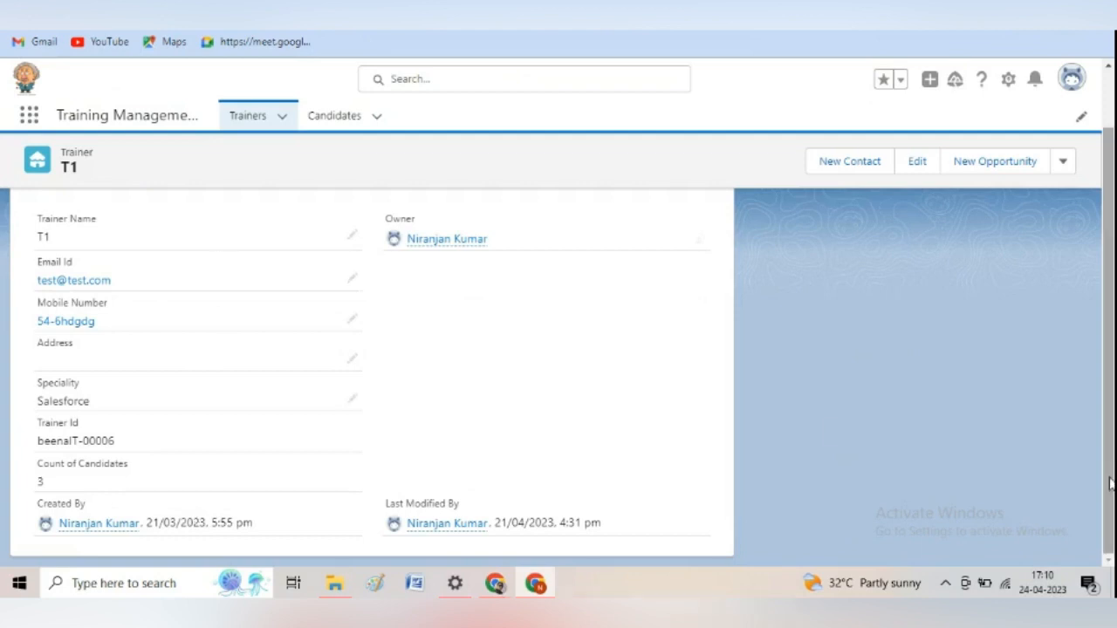
pyautogui.scroll(1, 1110, 483)
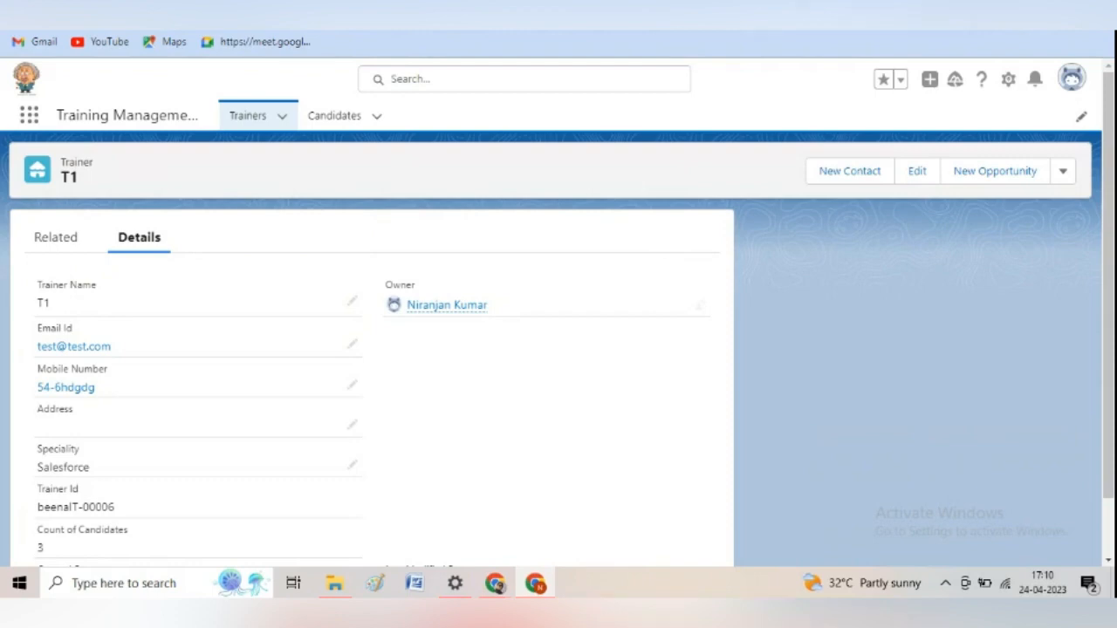
pyautogui.hotkey('ctrl', 'Tab')
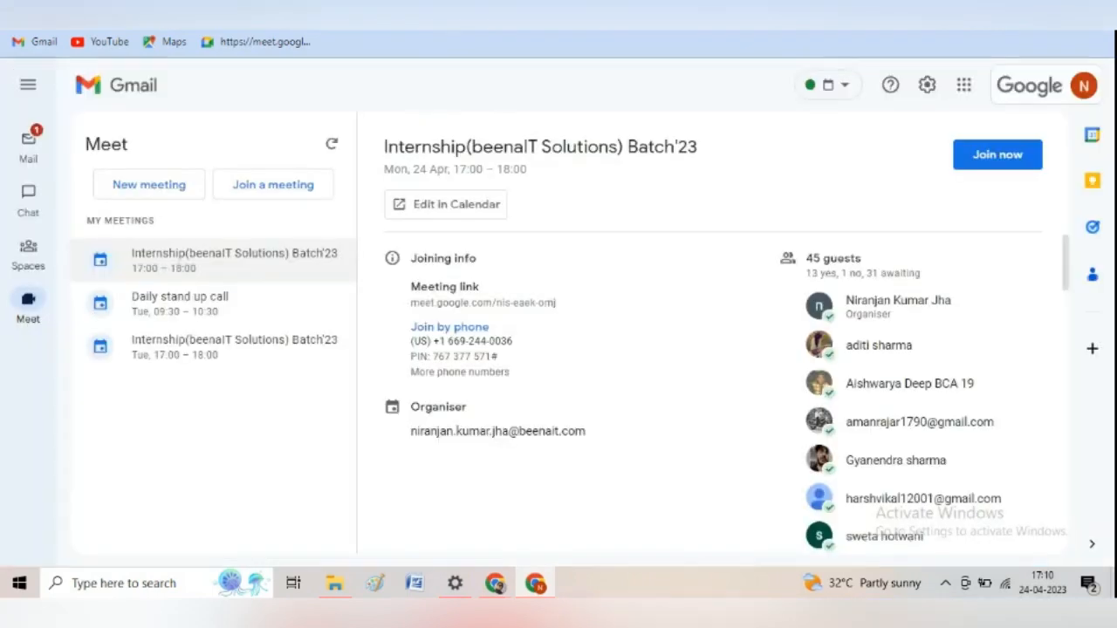
pyautogui.hotkey('ctrl', 'shift', 'Tab')
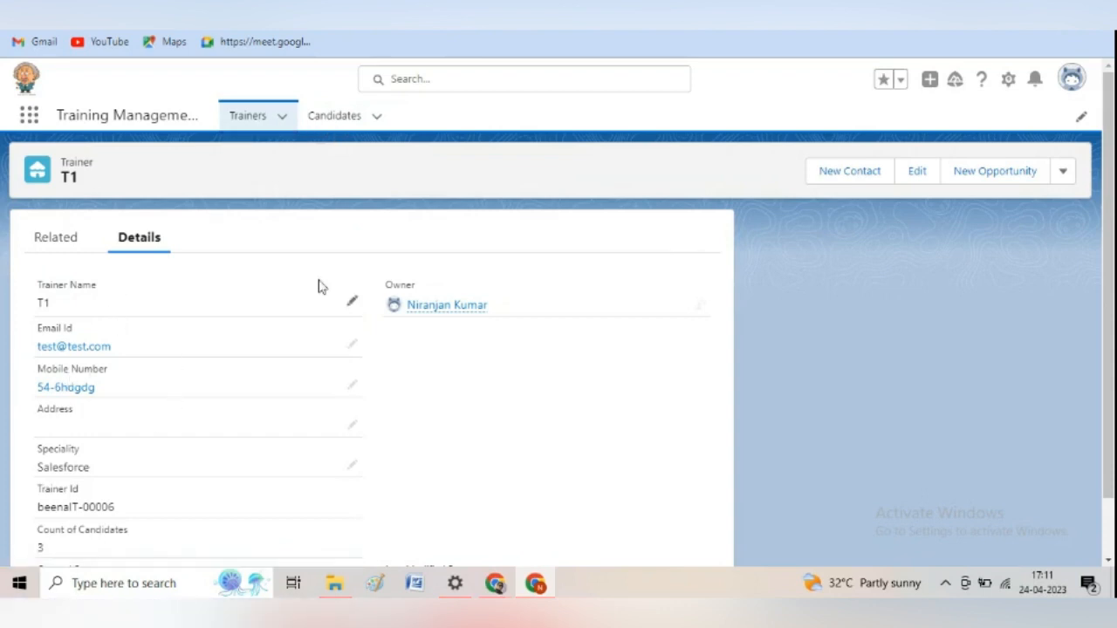
# Go to the Candidates list and examine the fields of the new candidate form, closing it without saving
pyautogui.click(342, 116)
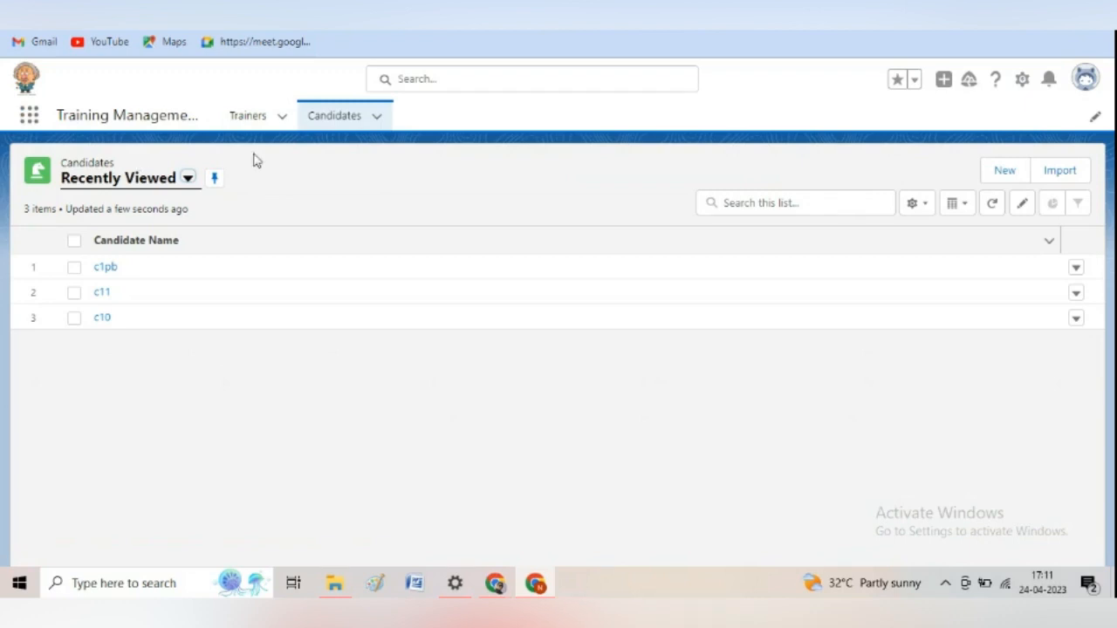
pyautogui.click(1004, 171)
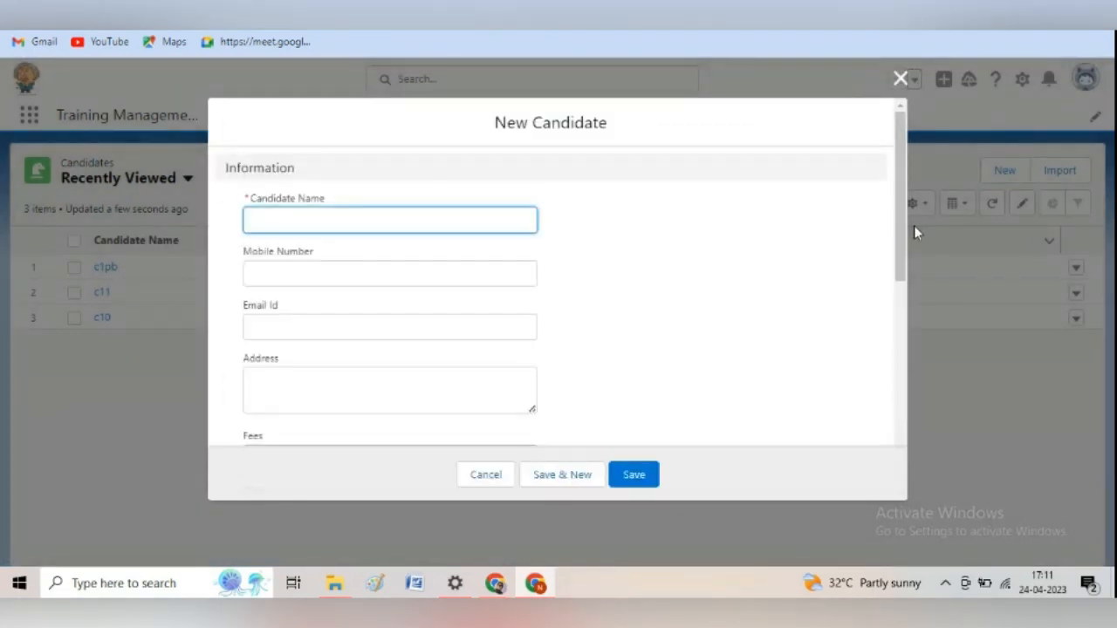
pyautogui.moveTo(900, 225); pyautogui.dragTo(891, 183)
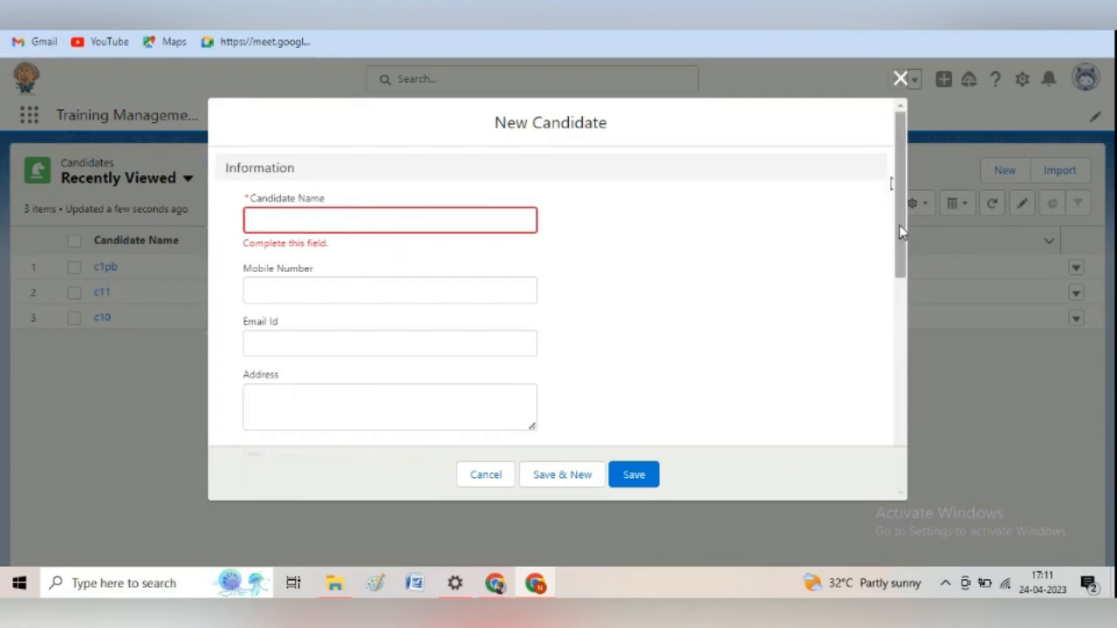
pyautogui.moveTo(899, 224)
pyautogui.mouseDown()
pyautogui.moveTo(933, 411)
pyautogui.moveTo(907, 220)
pyautogui.mouseUp()
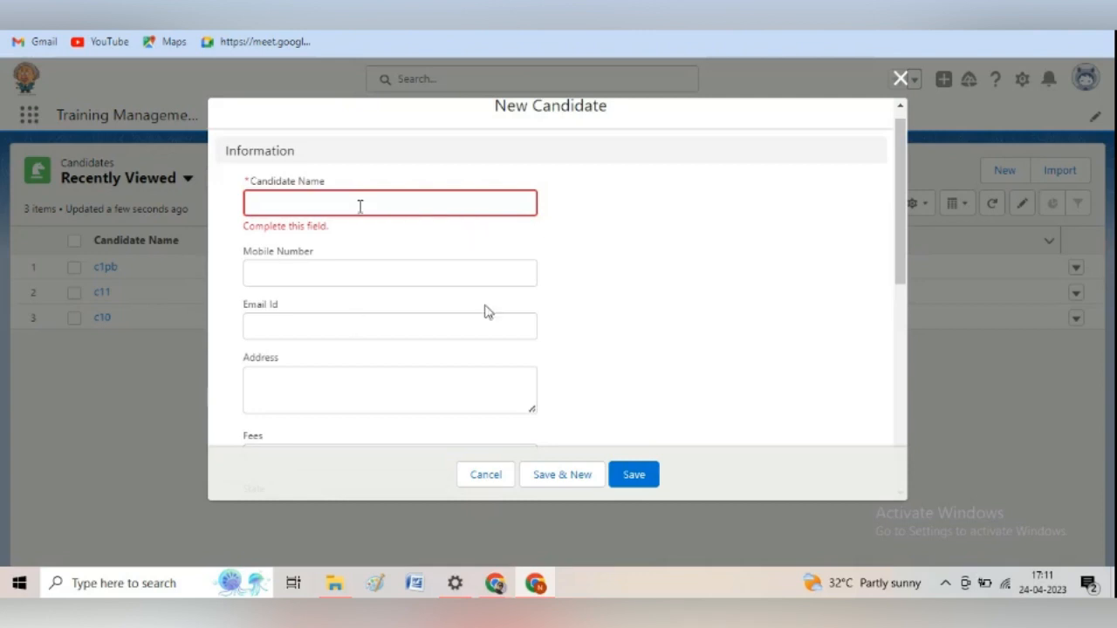
pyautogui.moveTo(899, 205); pyautogui.dragTo(890, 183)
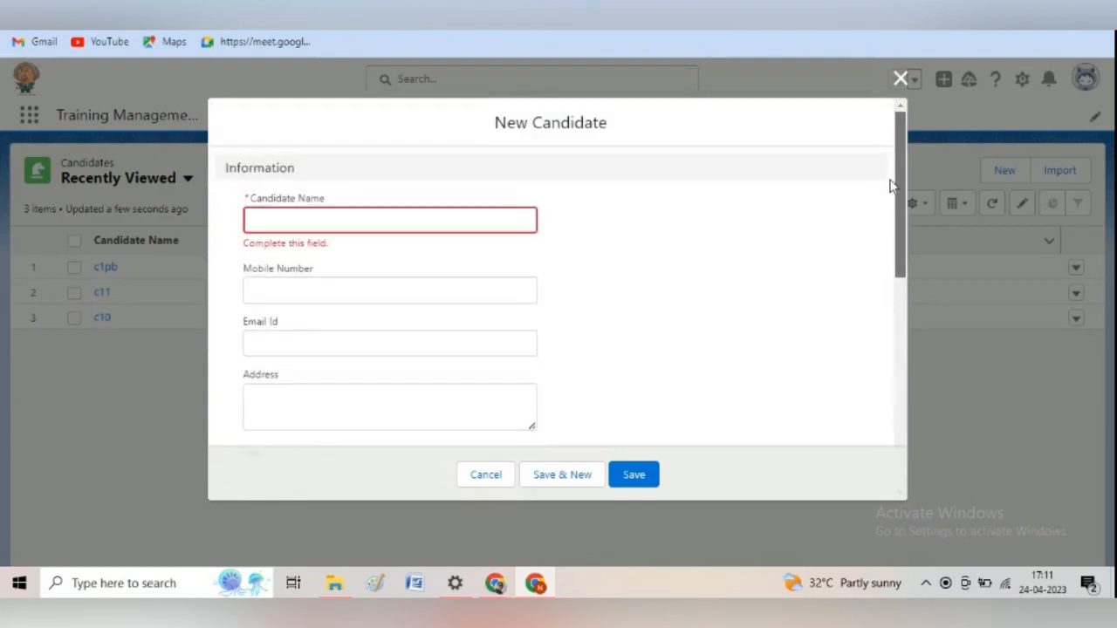
pyautogui.click(899, 80)
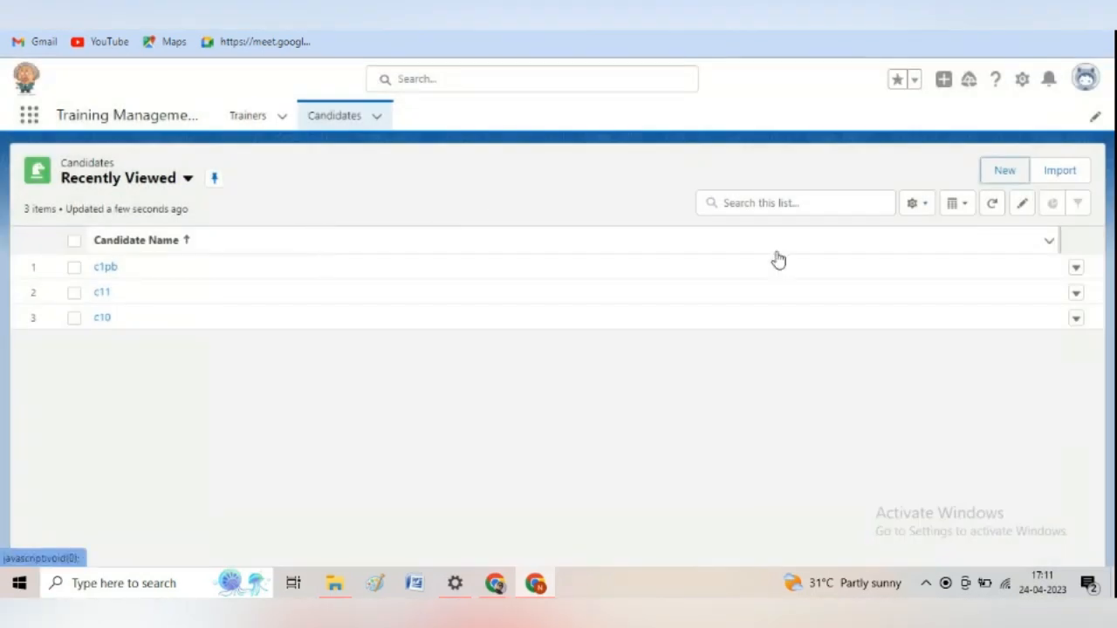
pyautogui.click(1006, 172)
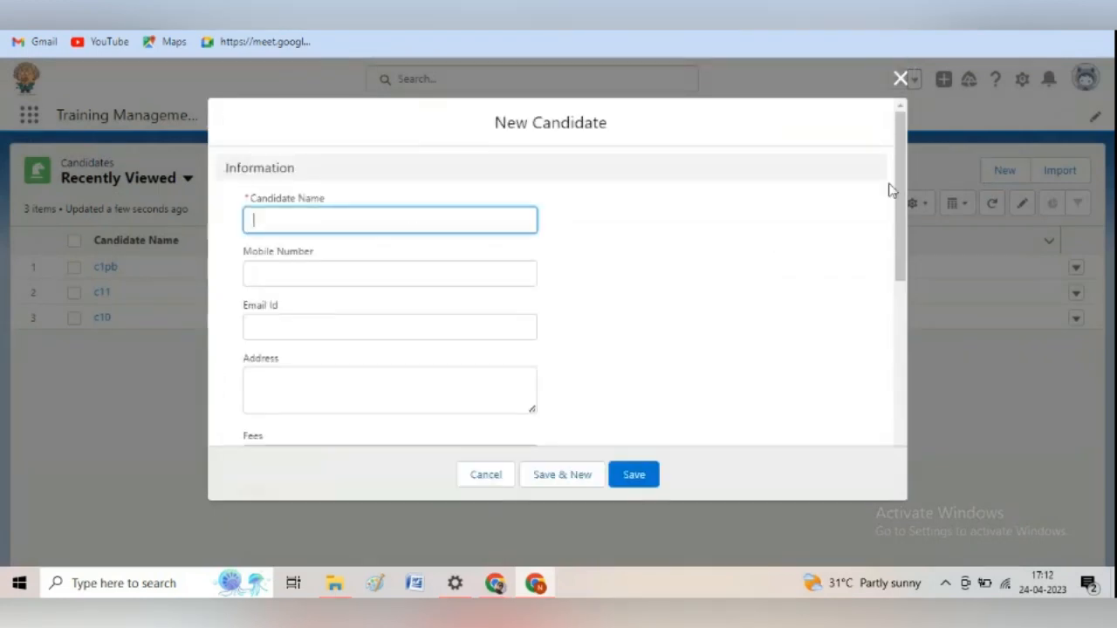
pyautogui.moveTo(902, 183)
pyautogui.mouseDown()
pyautogui.moveTo(921, 326)
pyautogui.moveTo(903, 200)
pyautogui.mouseUp()
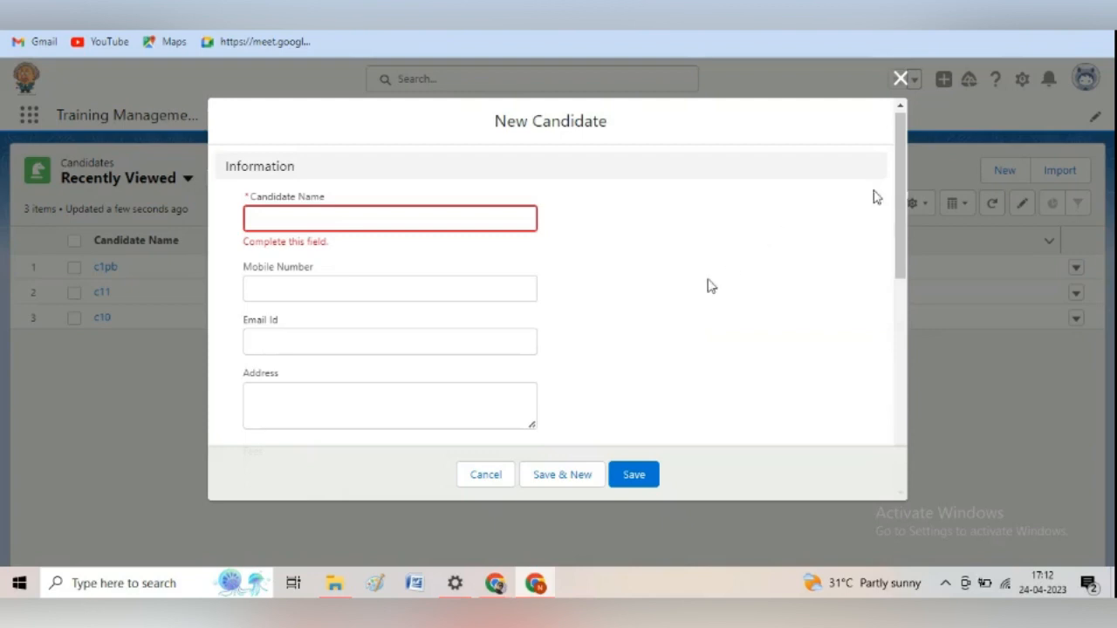
pyautogui.click(901, 79)
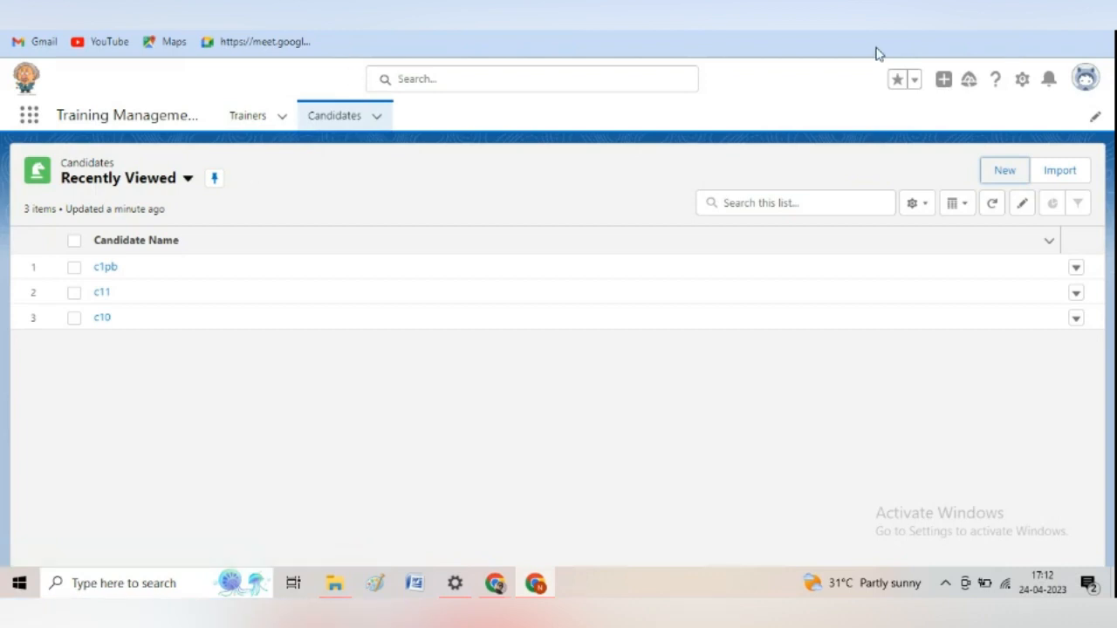
# Open Setup for the current app and go to the Object Manager
pyautogui.click(1022, 84)
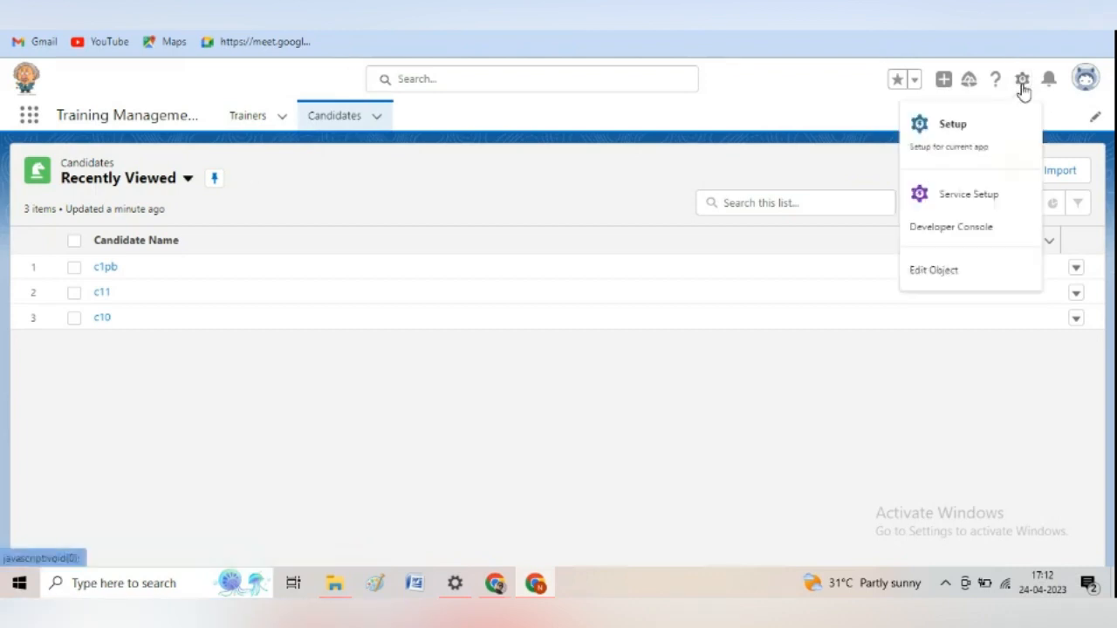
pyautogui.click(972, 133)
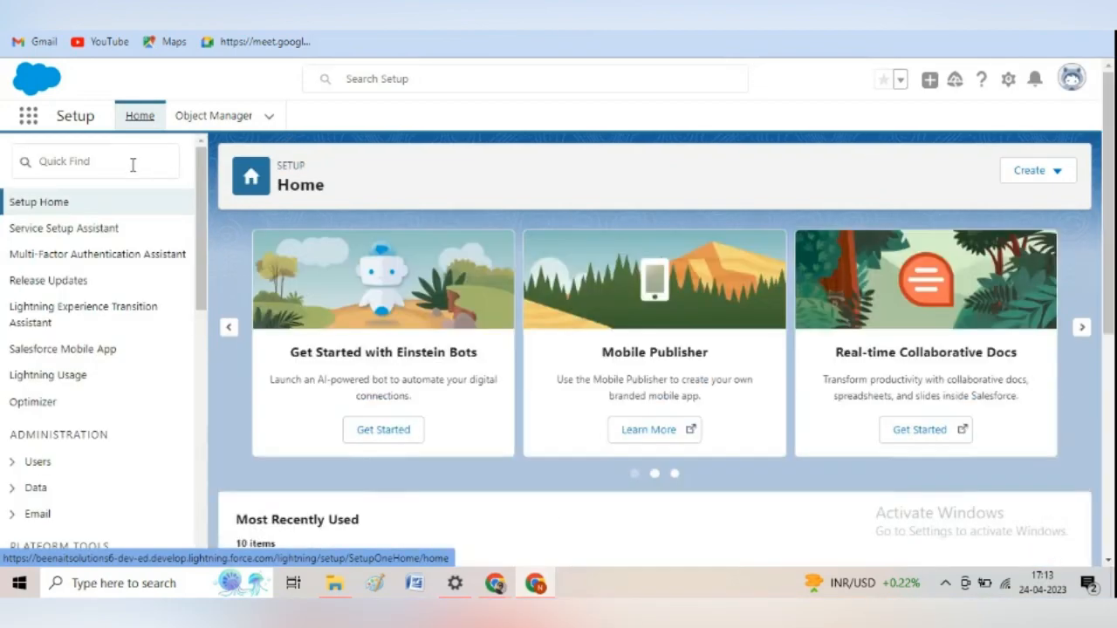
pyautogui.click(128, 163)
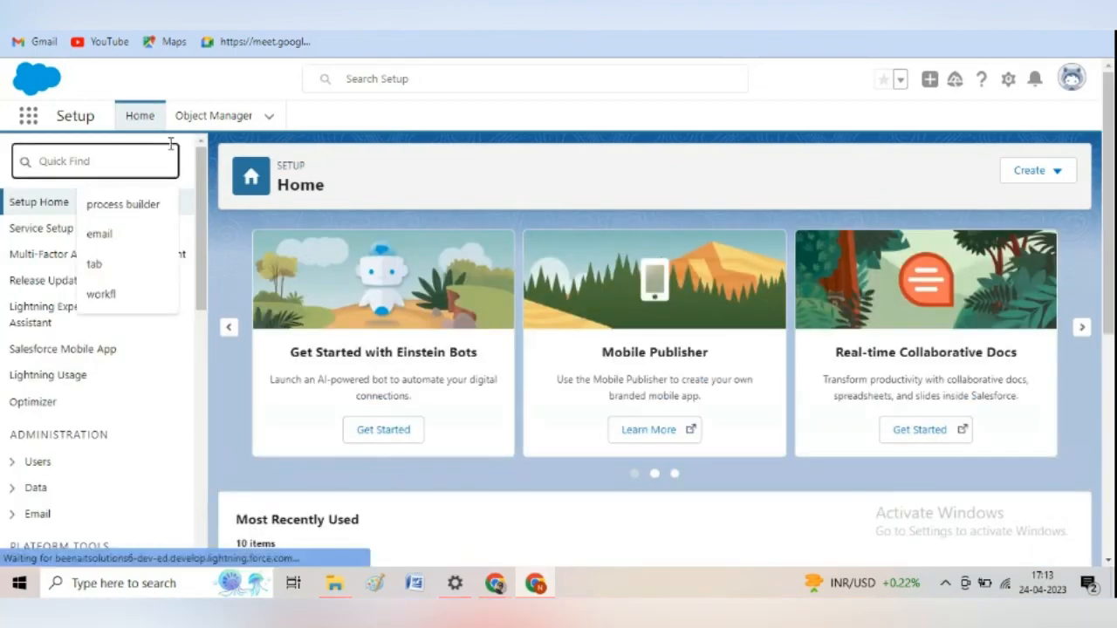
pyautogui.click(209, 116)
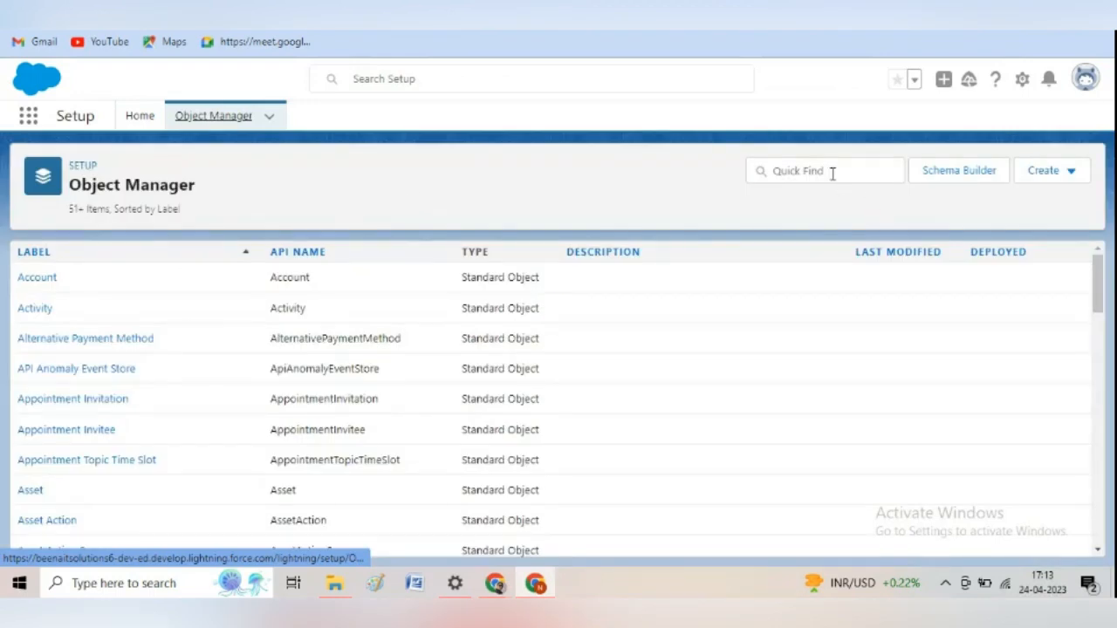
# Find the Candidate object by searching for "candidate" and view its list of page layouts
pyautogui.click(832, 173)
pyautogui.write('c')
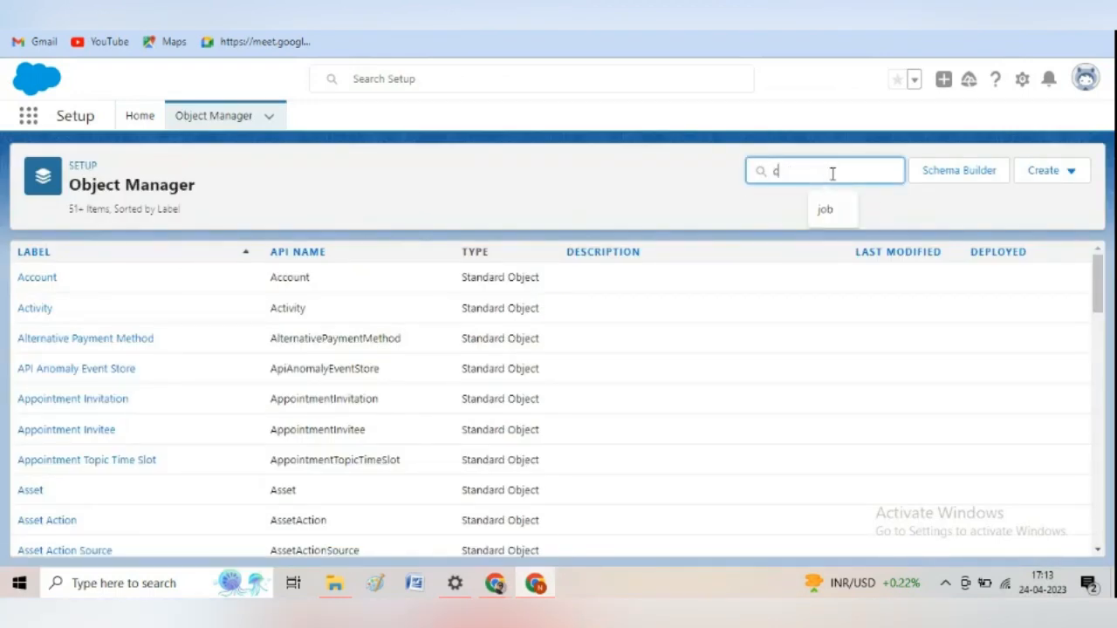
pyautogui.write('andidate')
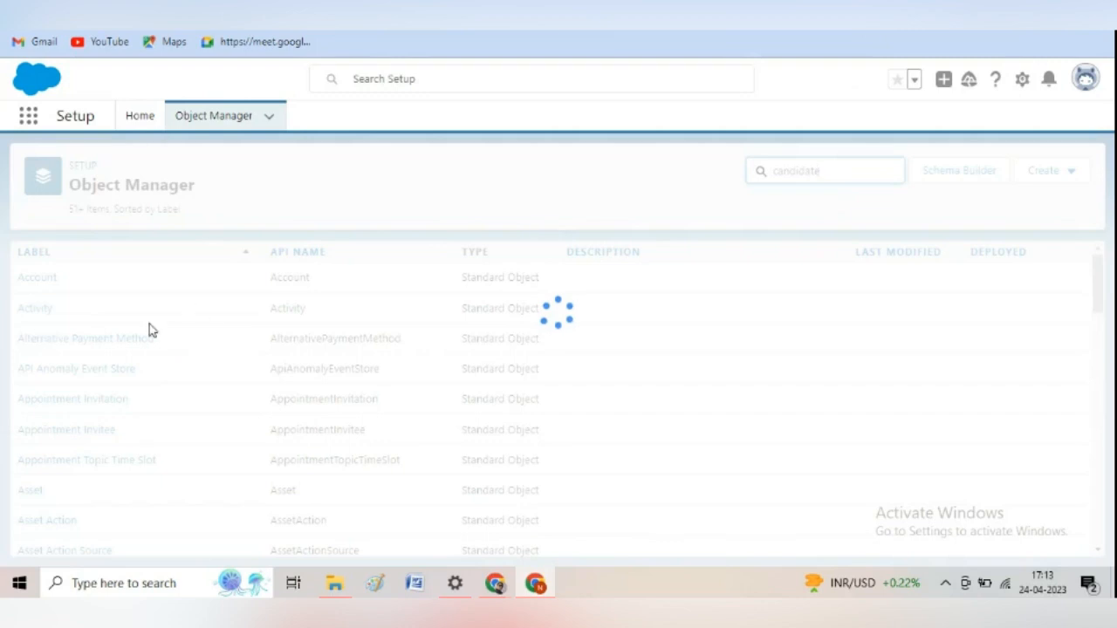
pyautogui.click(61, 286)
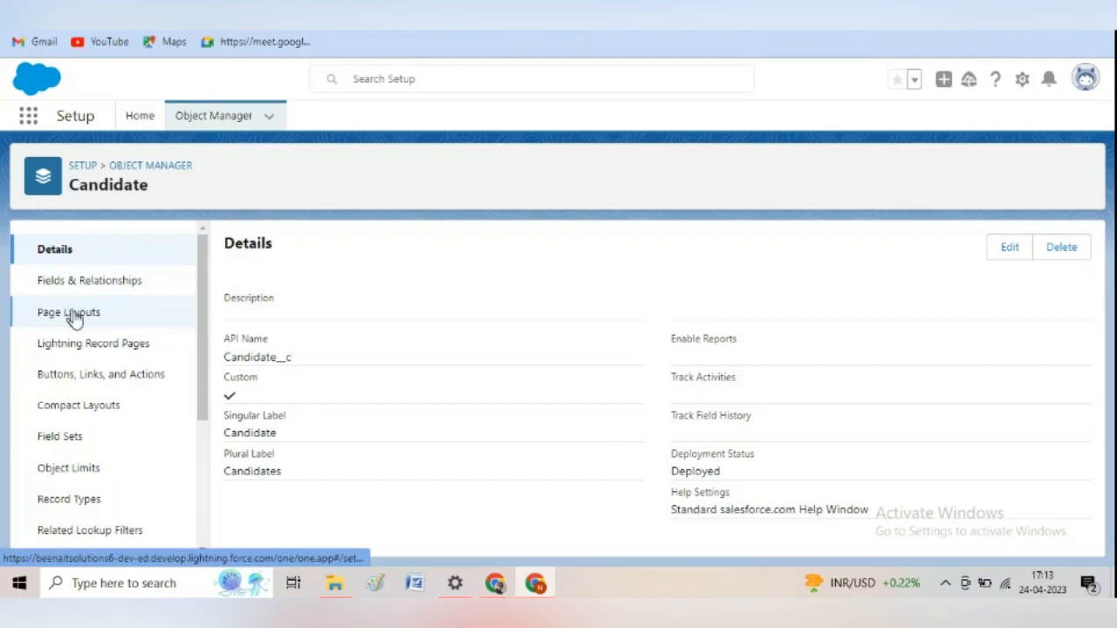
pyautogui.click(68, 316)
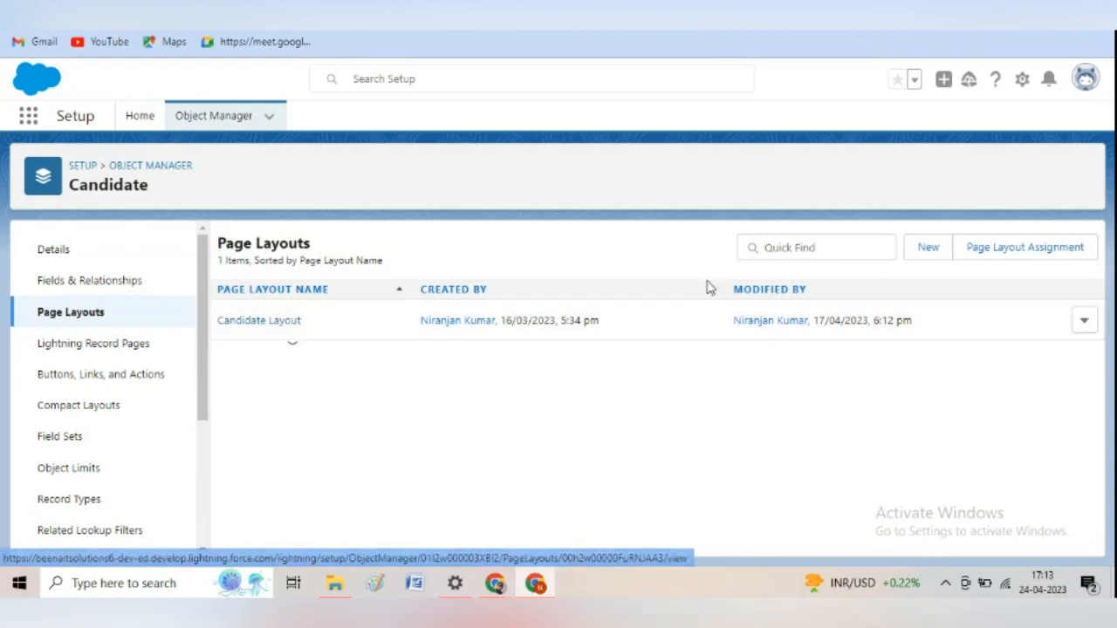
pyautogui.click(796, 250)
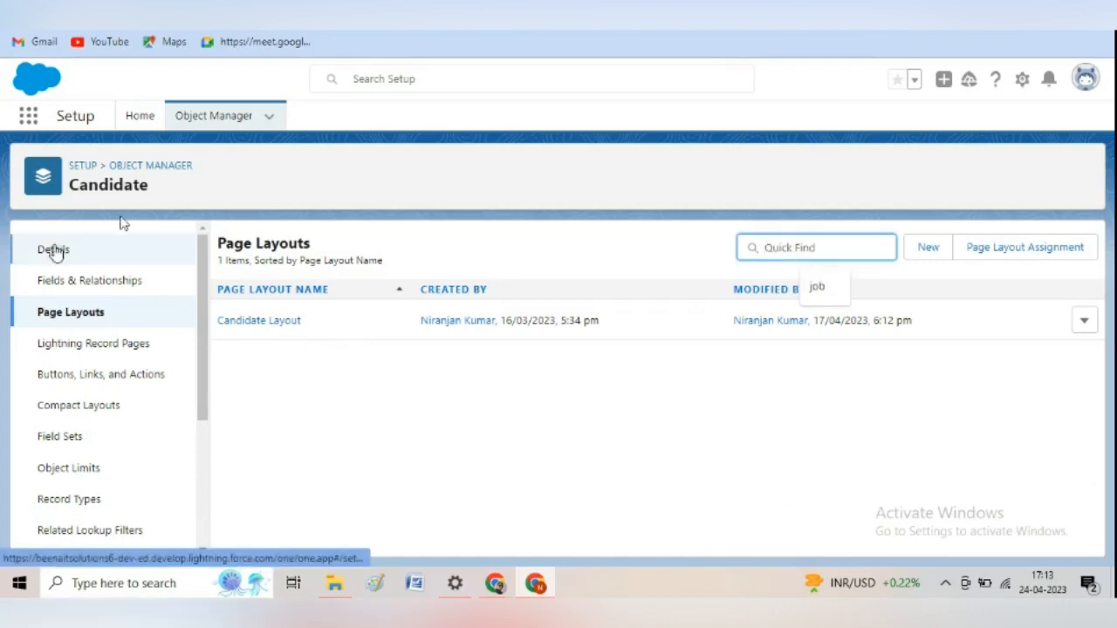
# Return to the object list, find the Trainer object by searching for "trainer", and open its Trainer Layout for editing
pyautogui.click(168, 168)
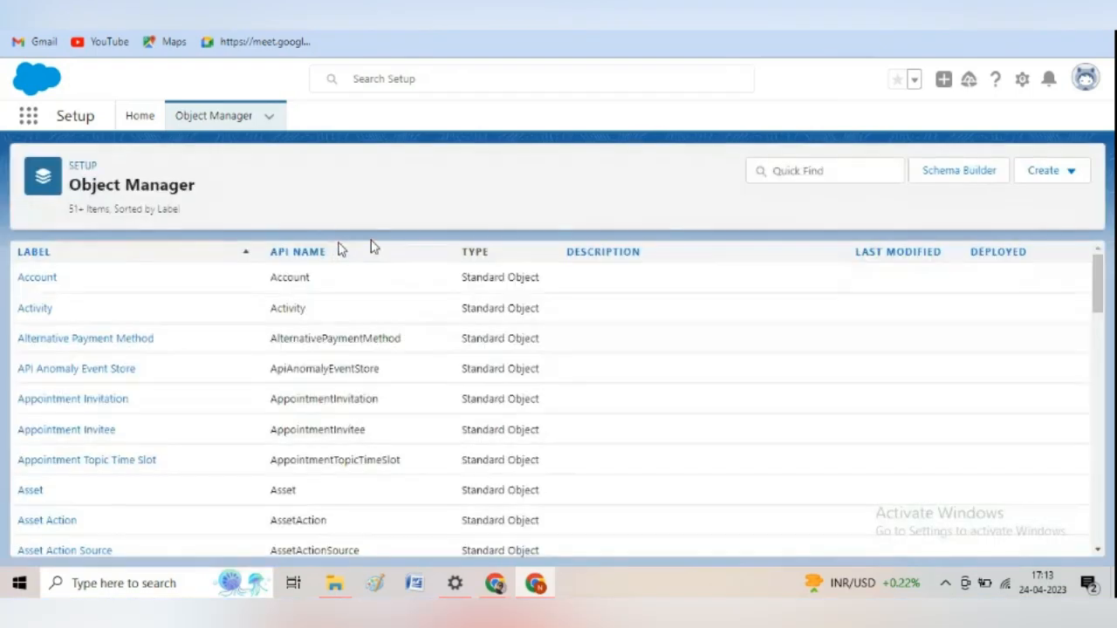
pyautogui.click(781, 170)
pyautogui.write('trainer')
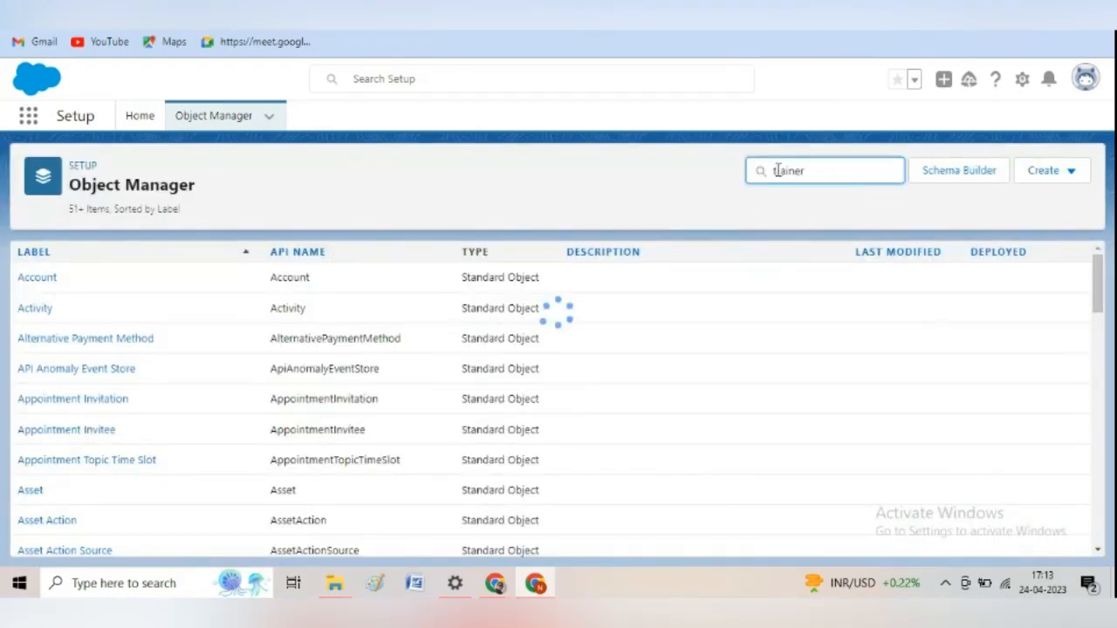
pyautogui.click(35, 285)
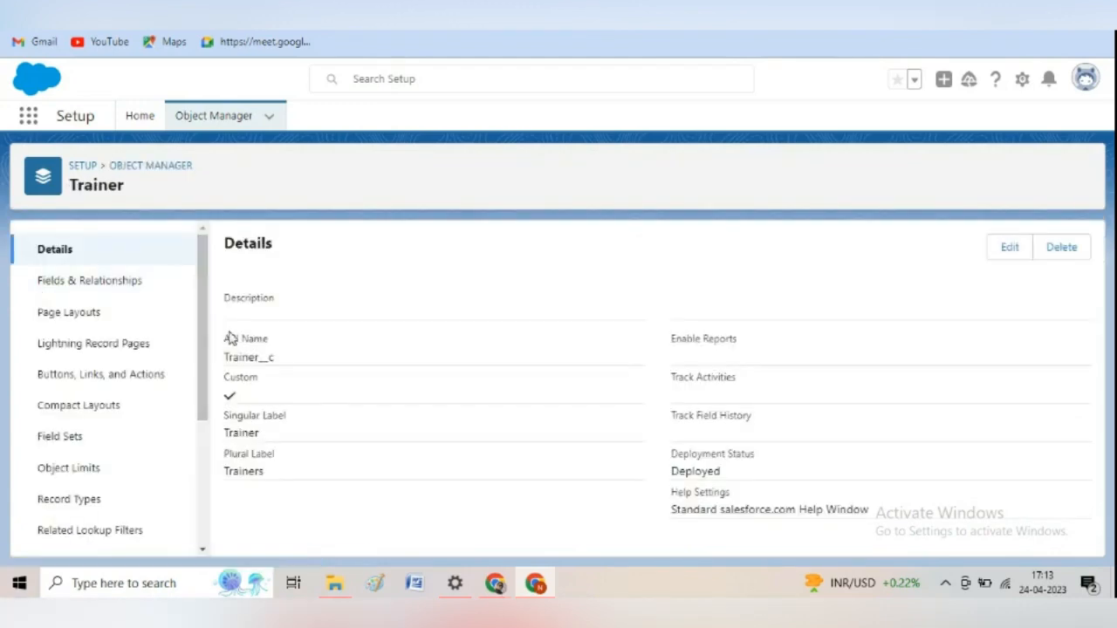
pyautogui.click(29, 319)
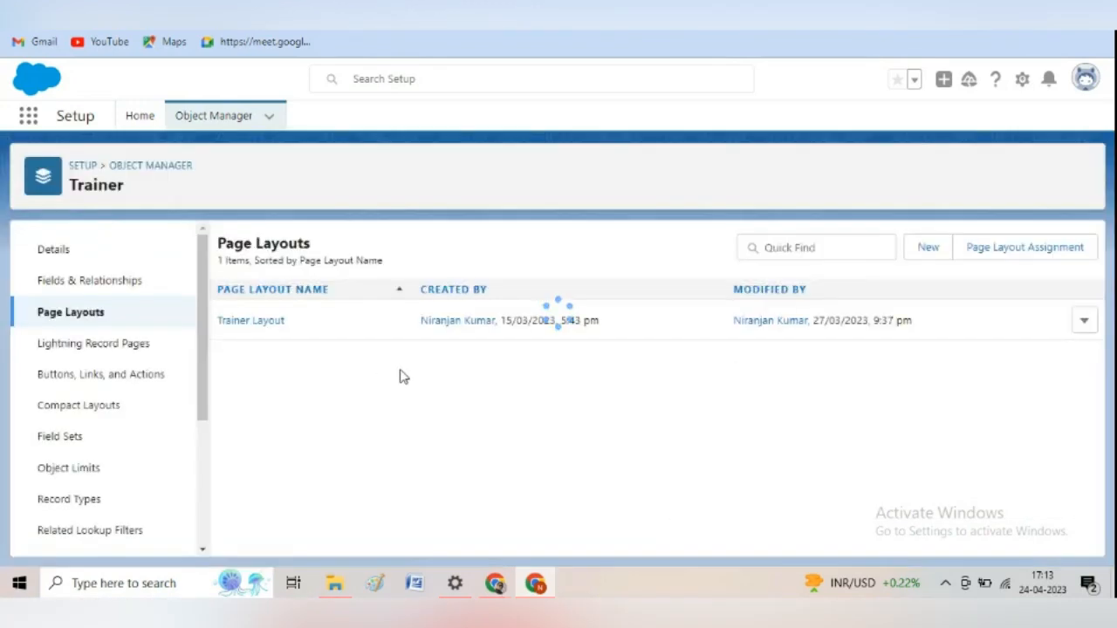
pyautogui.click(251, 321)
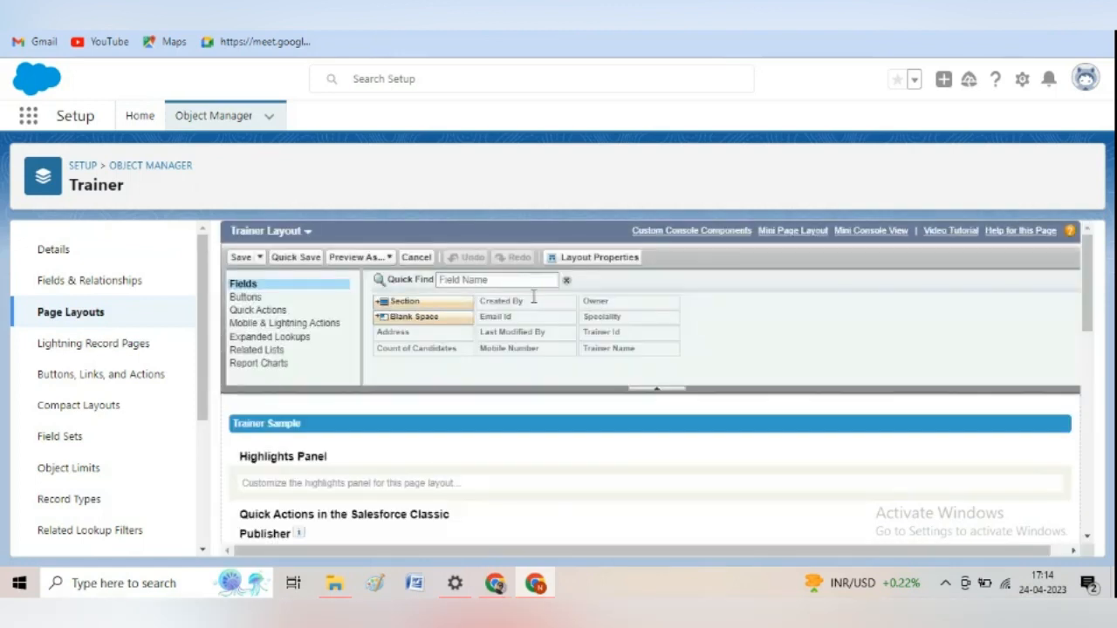
# Examine the layout's Buttons, Quick Actions, Mobile & Lightning Actions and Expanded Lookups elements, and the related lists section
pyautogui.click(249, 297)
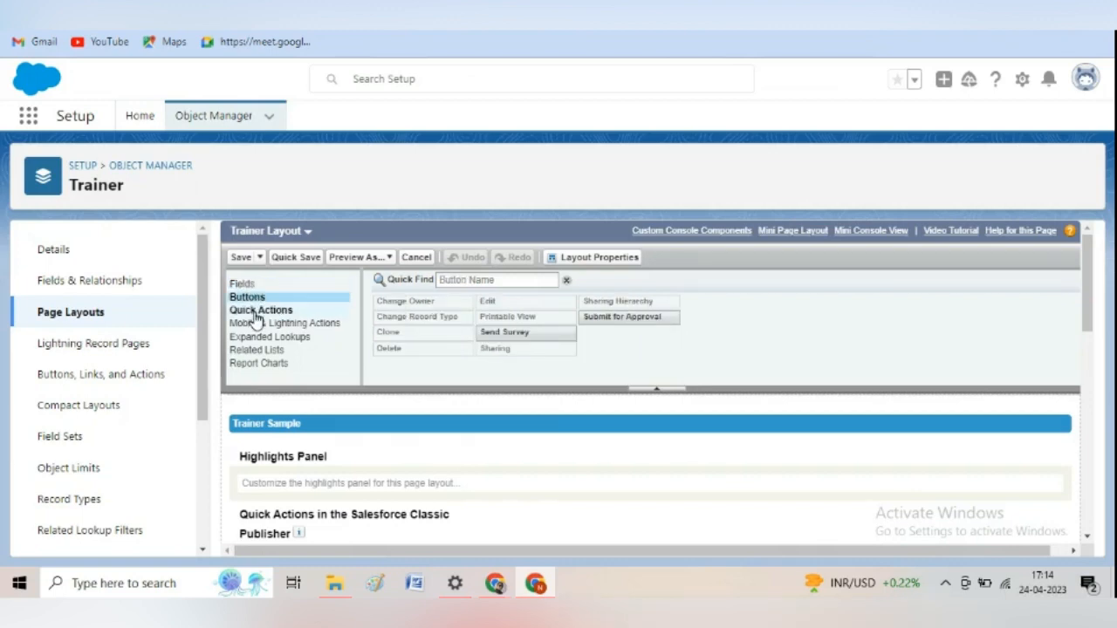
pyautogui.click(255, 314)
pyautogui.click(256, 322)
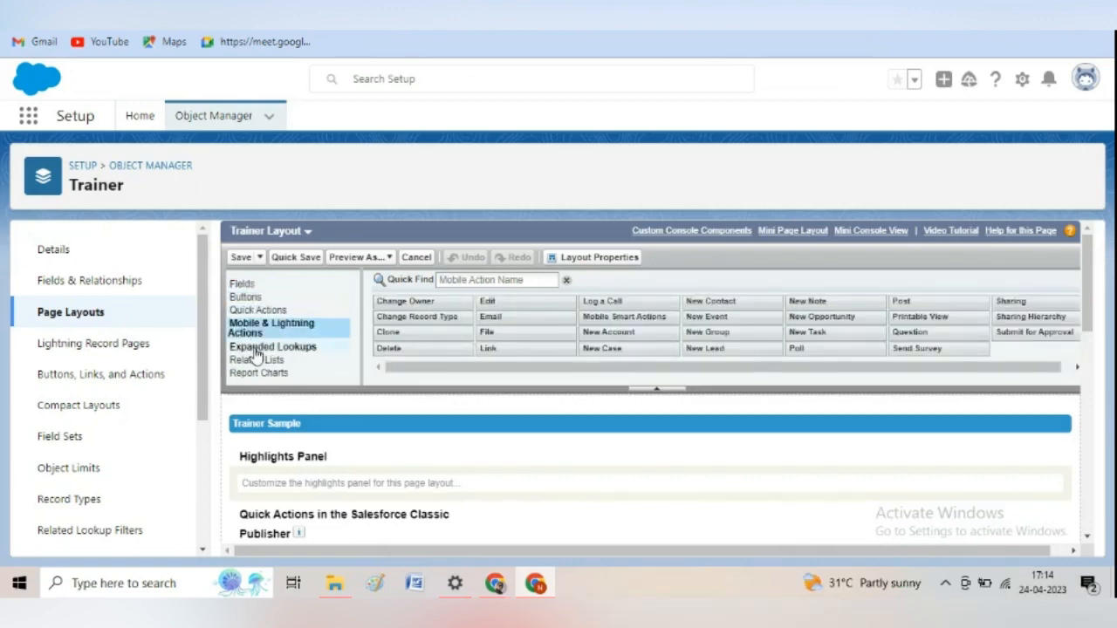
pyautogui.click(255, 347)
pyautogui.scroll(-5, 524, 375)
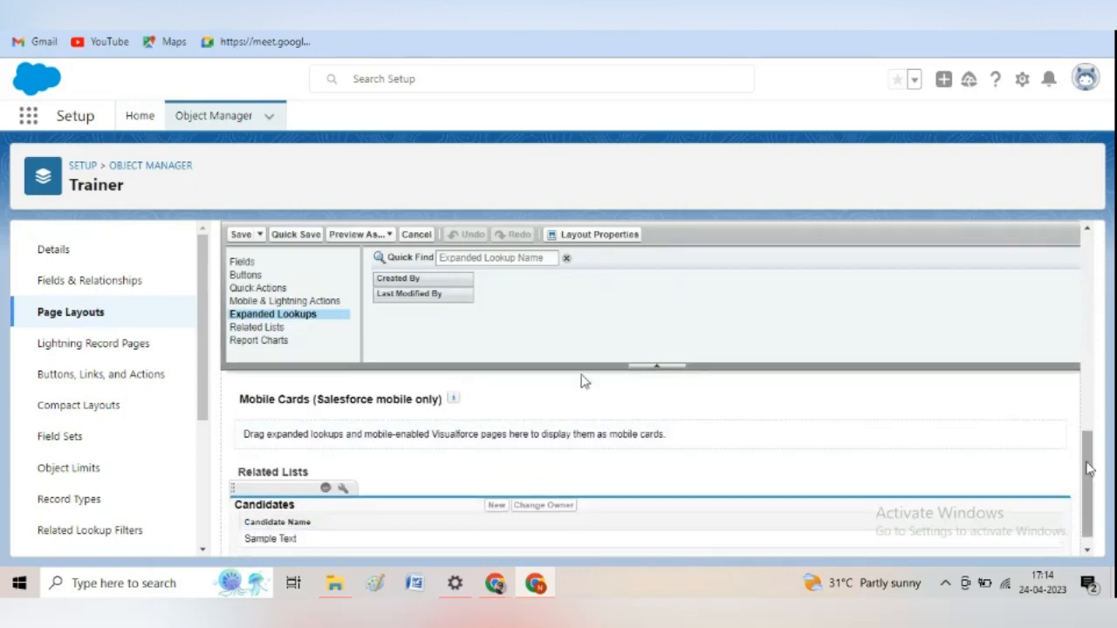
# Show the field elements available for the Trainer Layout
pyautogui.moveTo(1089, 469); pyautogui.dragTo(1099, 270)
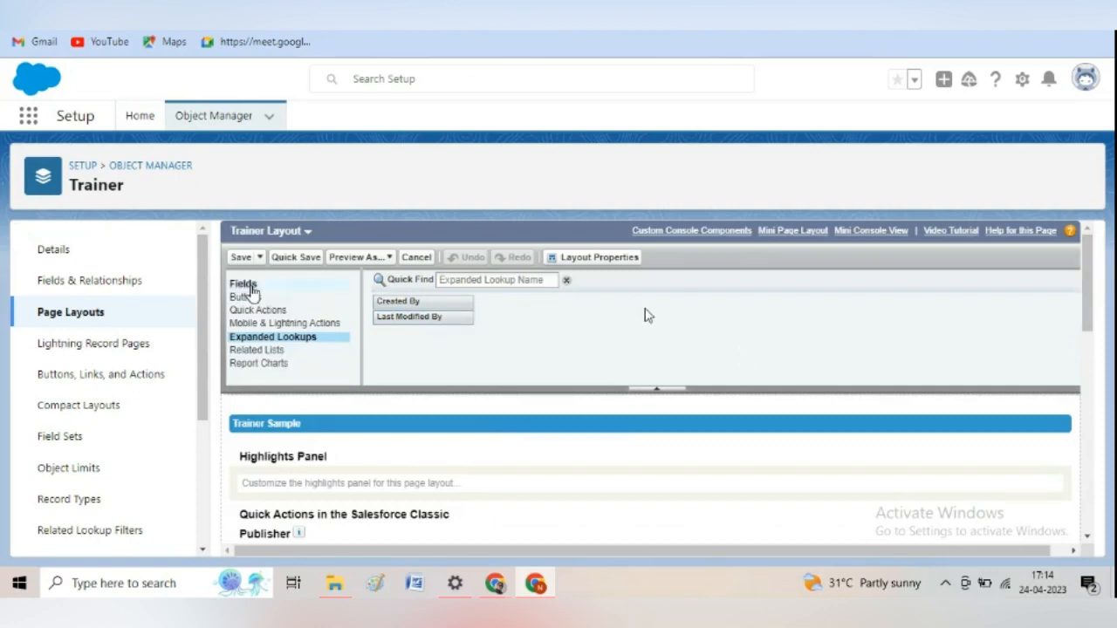
pyautogui.click(244, 284)
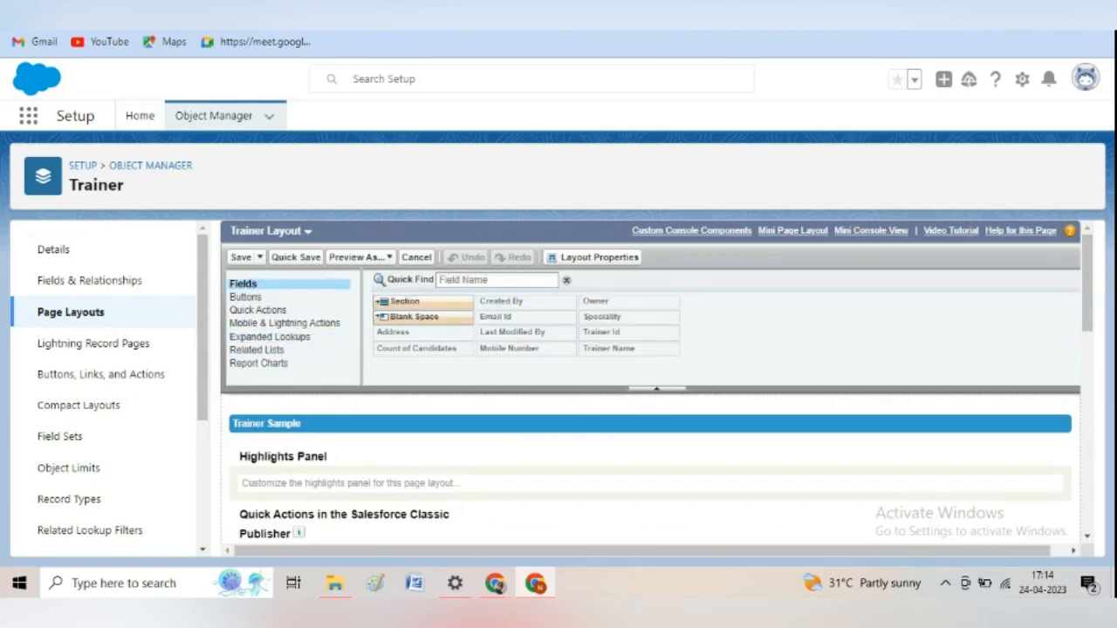
# Switch to the Google Meet call, admit the waiting participant, and return to the Trainer Layout editor
pyautogui.click(646, 3)
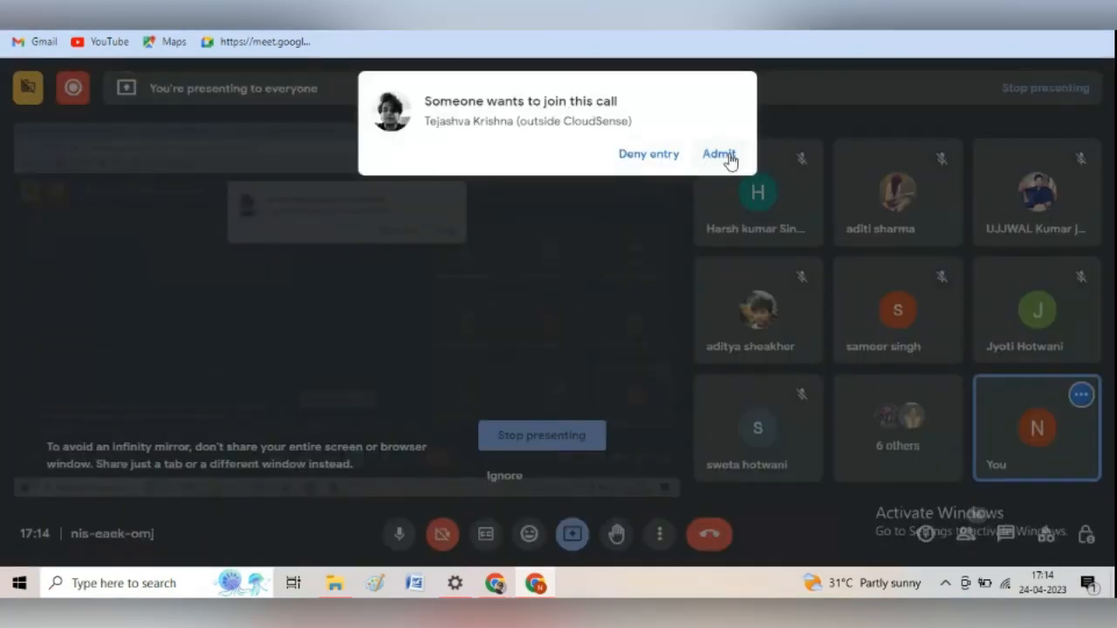
pyautogui.click(721, 154)
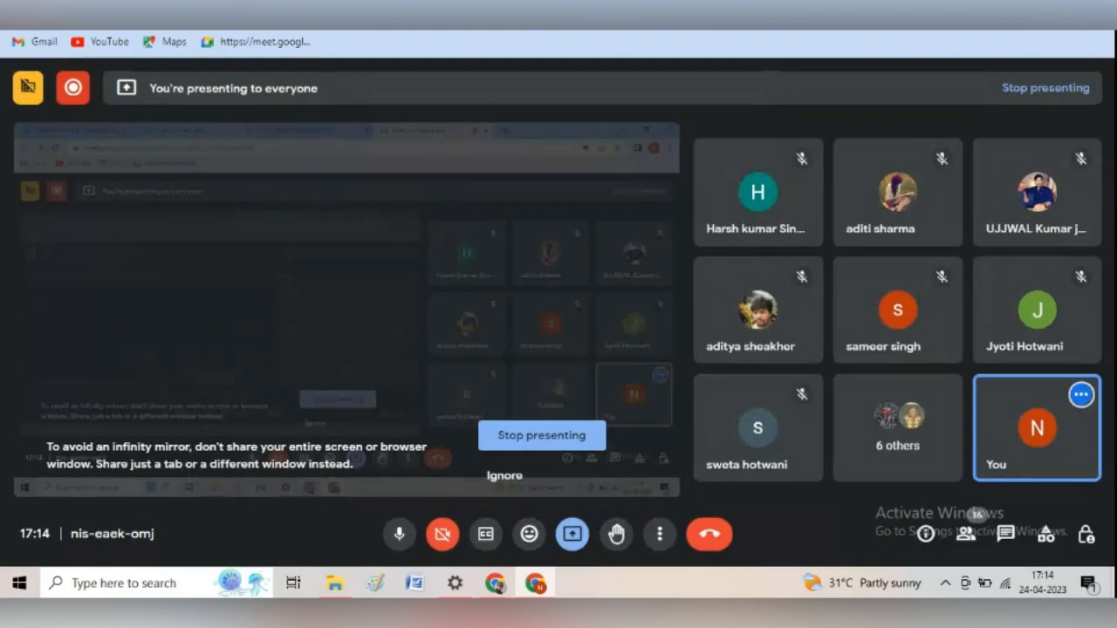
pyautogui.click(297, 3)
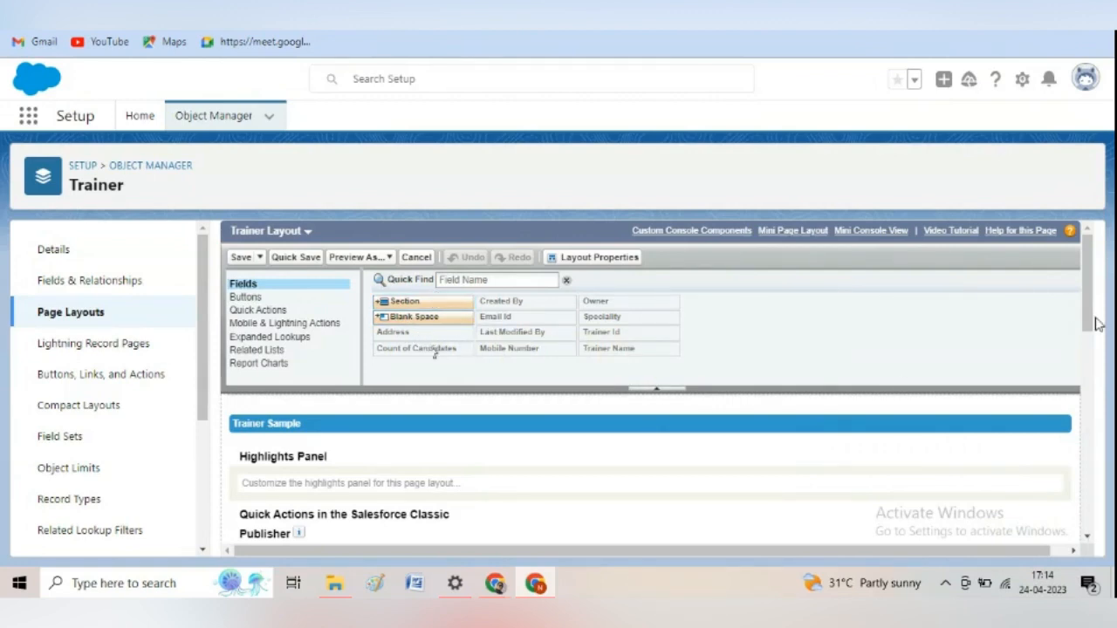
# Examine the Trainer Layout's action, Trainer Detail, Information, Mobile Cards and Related Lists sections alongside the available fields
pyautogui.scroll(-5, 1090, 321)
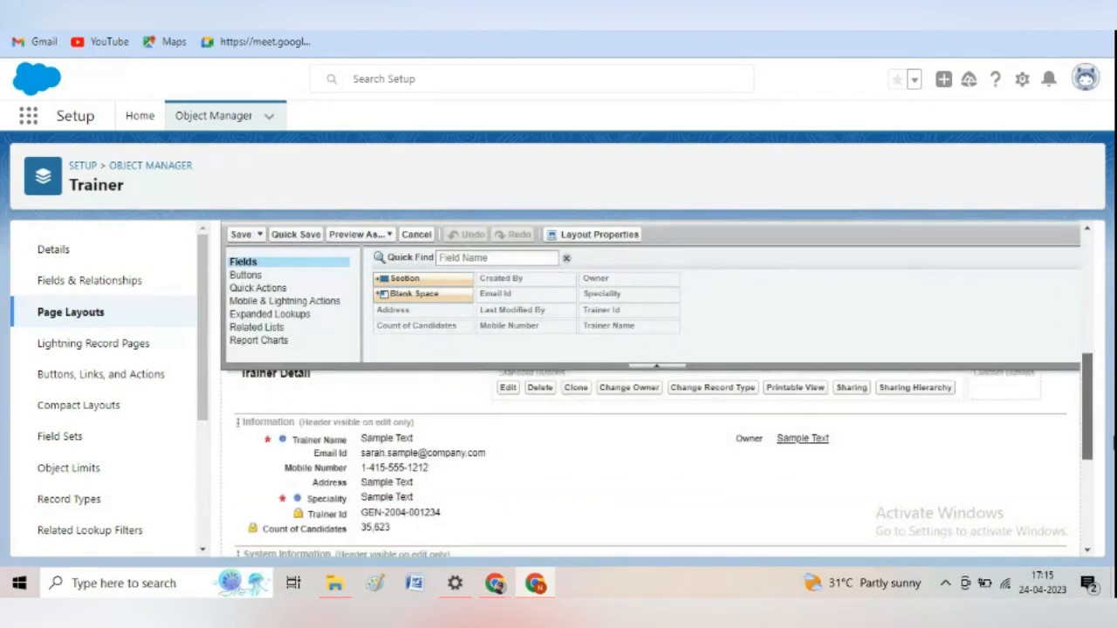
pyautogui.scroll(5, 1107, 373)
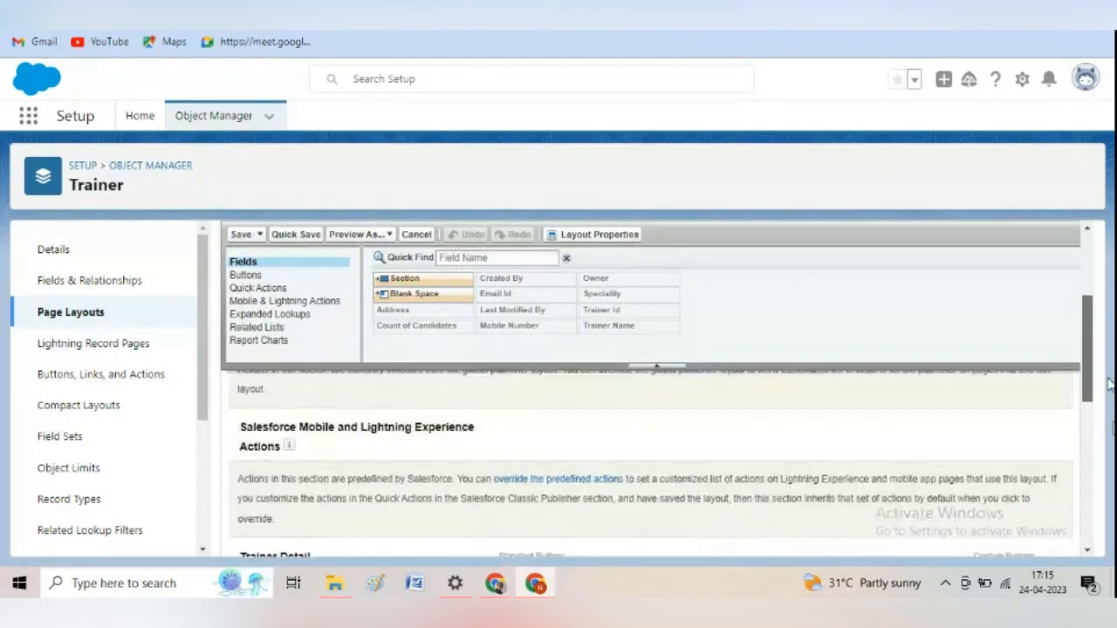
pyautogui.scroll(2, 1107, 373)
pyautogui.scroll(-4, 1110, 401)
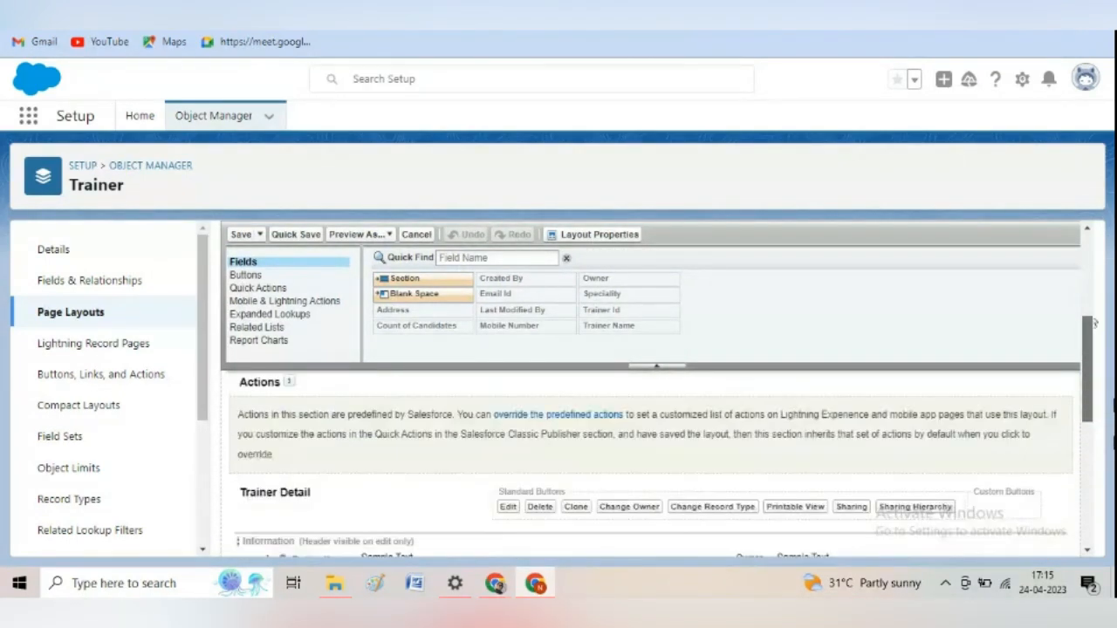
pyautogui.scroll(-5, 1110, 427)
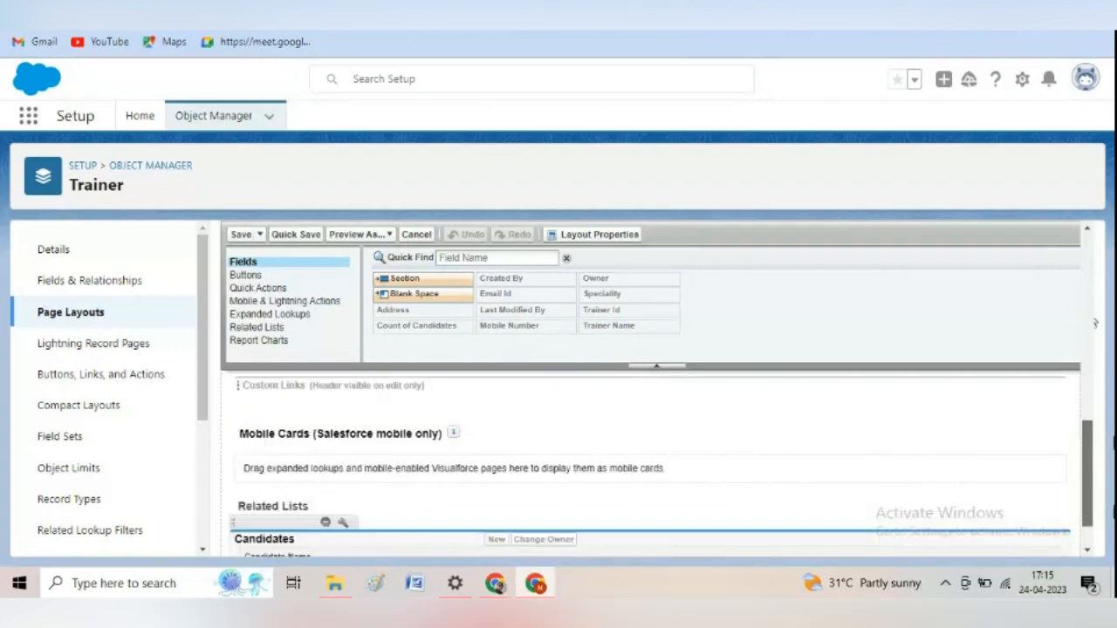
pyautogui.scroll(4, 1089, 425)
pyautogui.scroll(-1, 1089, 425)
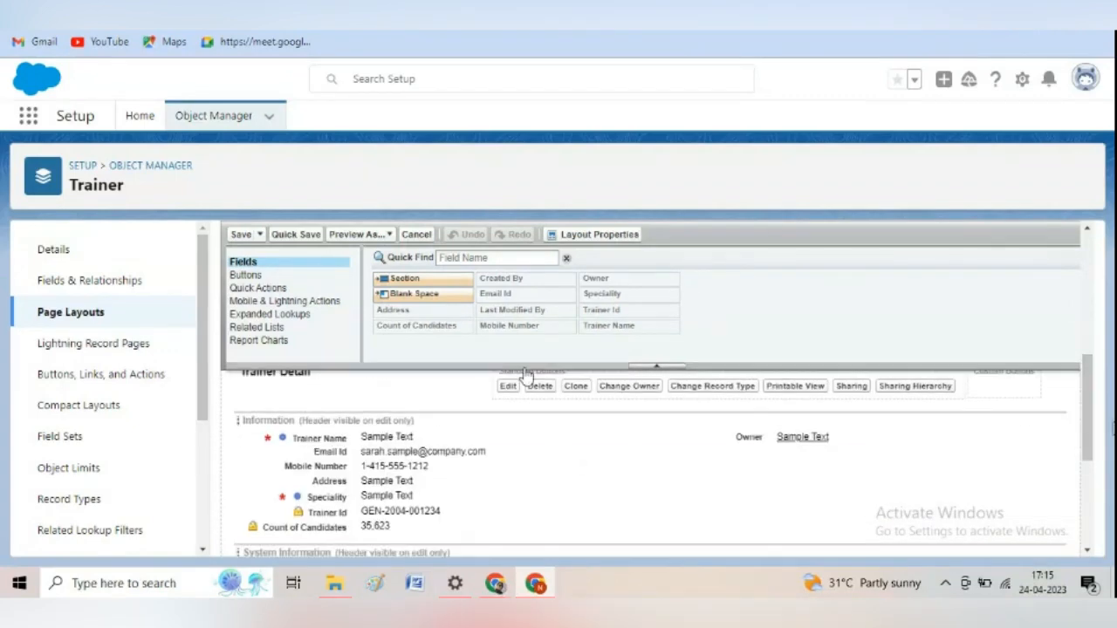
pyautogui.moveTo(516, 325); pyautogui.dragTo(336, 447)
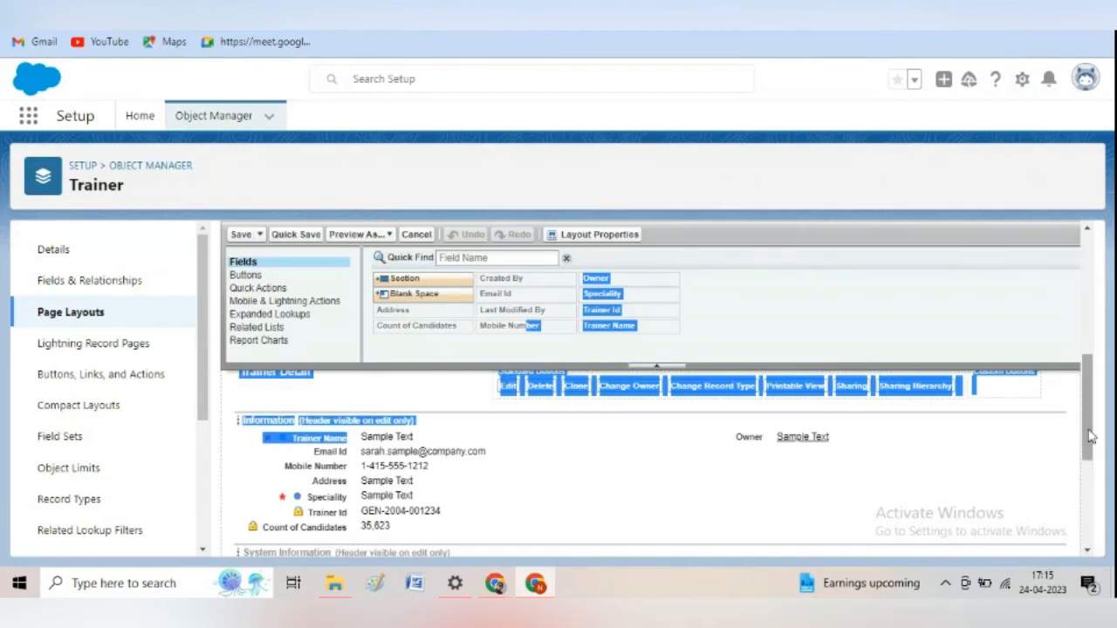
pyautogui.moveTo(1090, 437); pyautogui.dragTo(1090, 363)
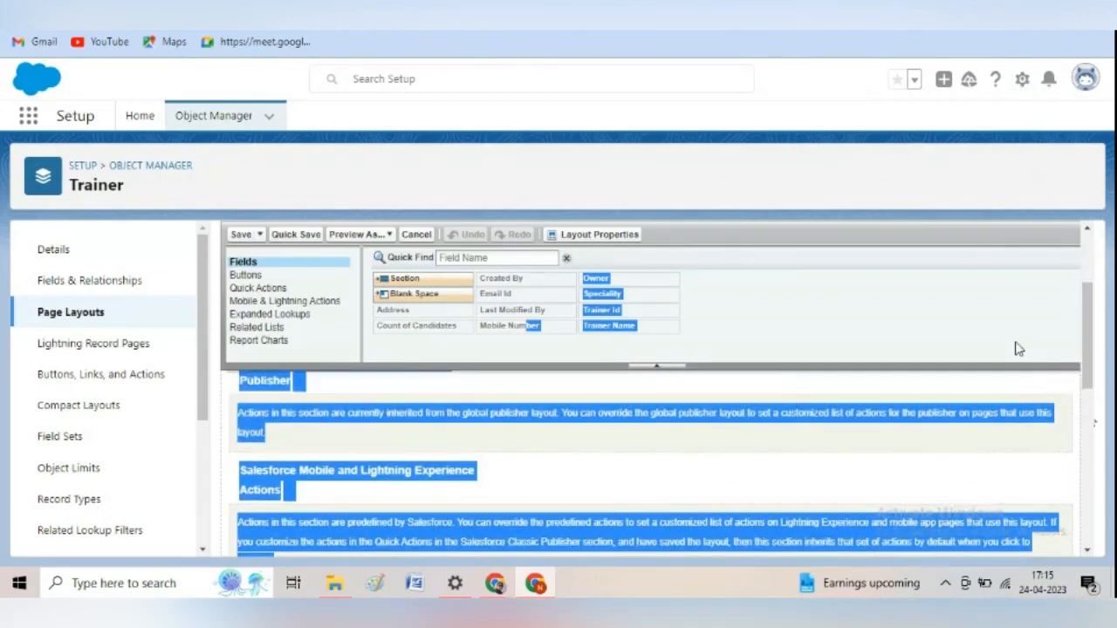
pyautogui.click(836, 325)
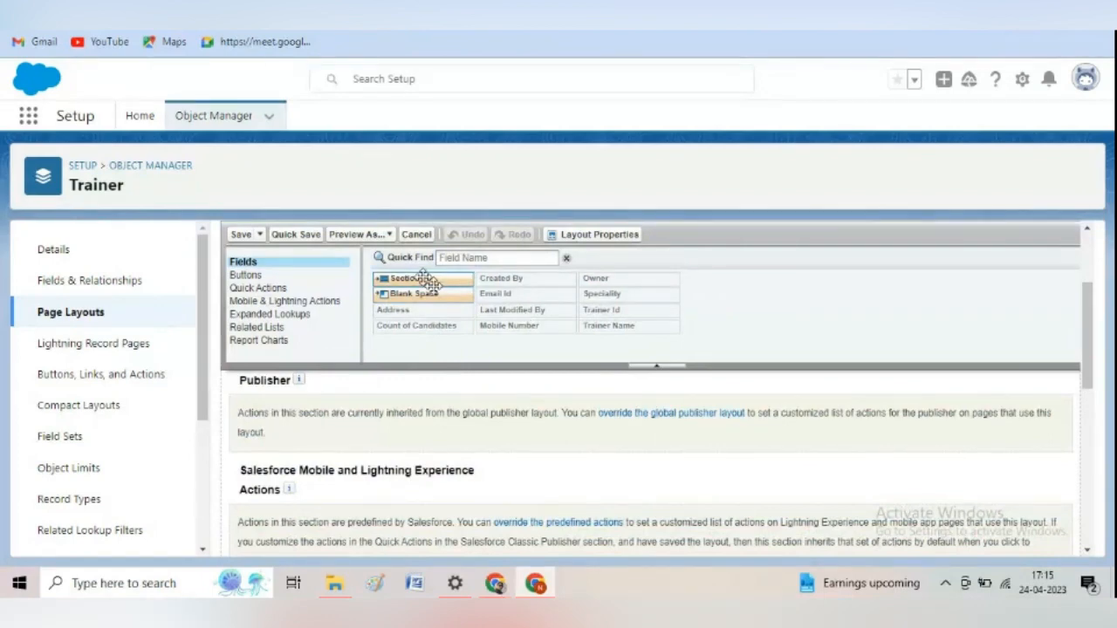
# Insert a Blank Space between Address and Speciality in the layout's Information section and save the layout
pyautogui.moveTo(1089, 330); pyautogui.dragTo(1100, 369)
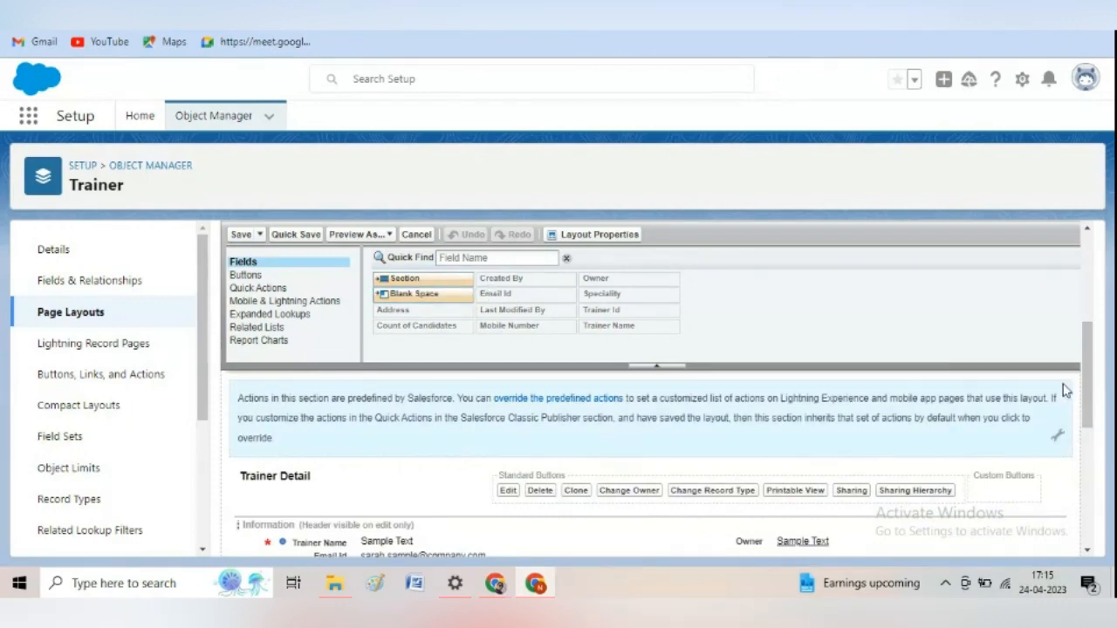
pyautogui.moveTo(1066, 390); pyautogui.dragTo(1084, 342)
pyautogui.scroll(-3, 1085, 342)
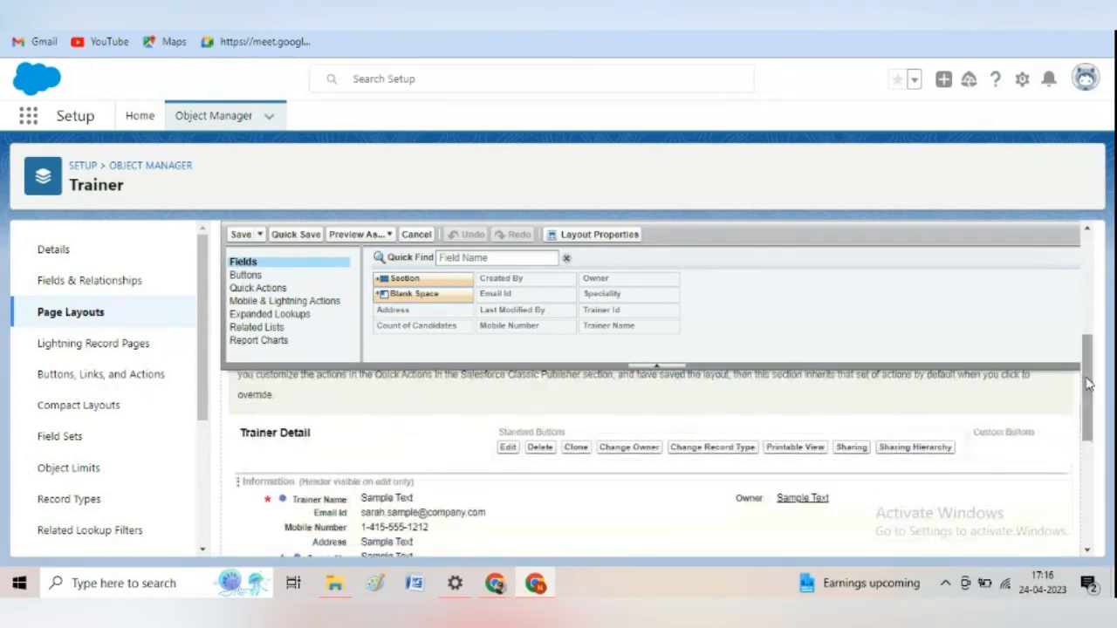
pyautogui.moveTo(402, 290); pyautogui.dragTo(486, 433)
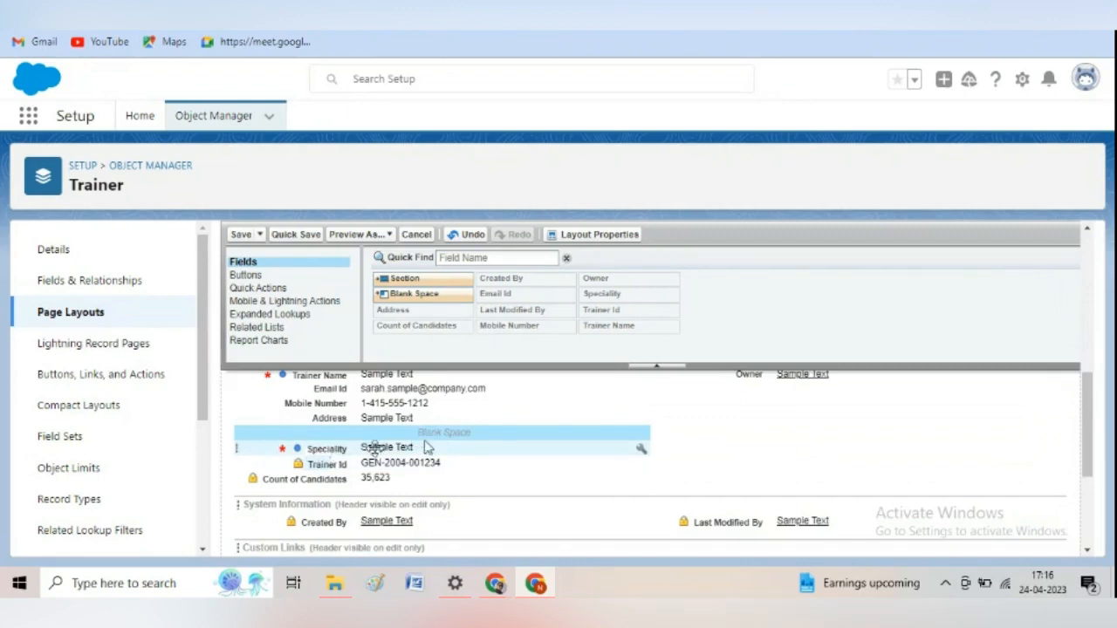
pyautogui.click(240, 235)
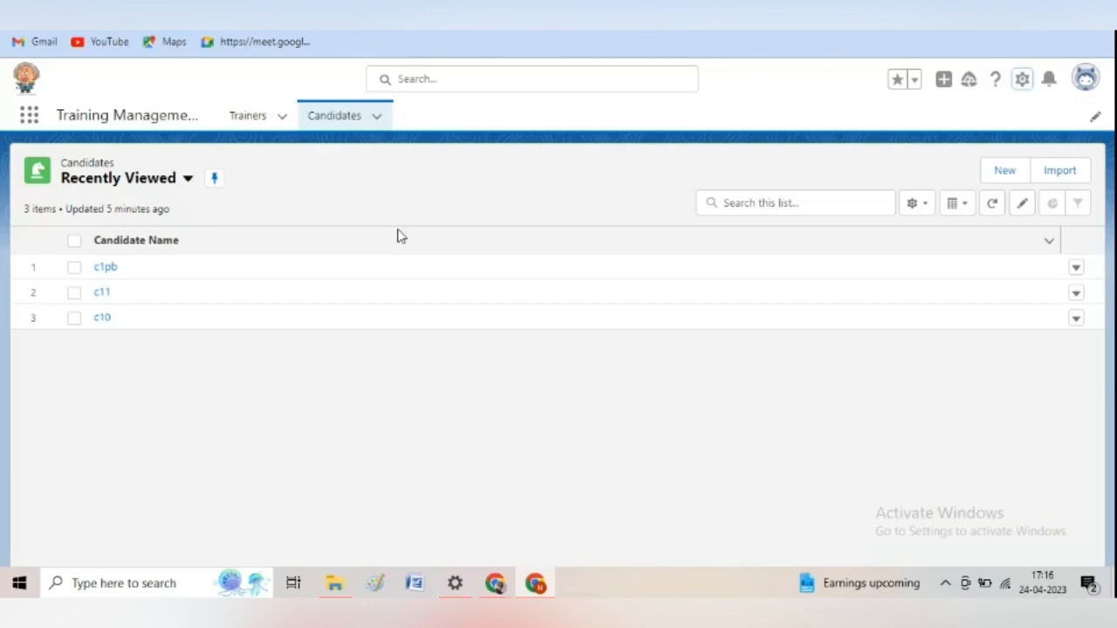
# In the Training Management app's Trainers list, open a new trainer form, review its field arrangement, and close it without saving
pyautogui.click(230, 116)
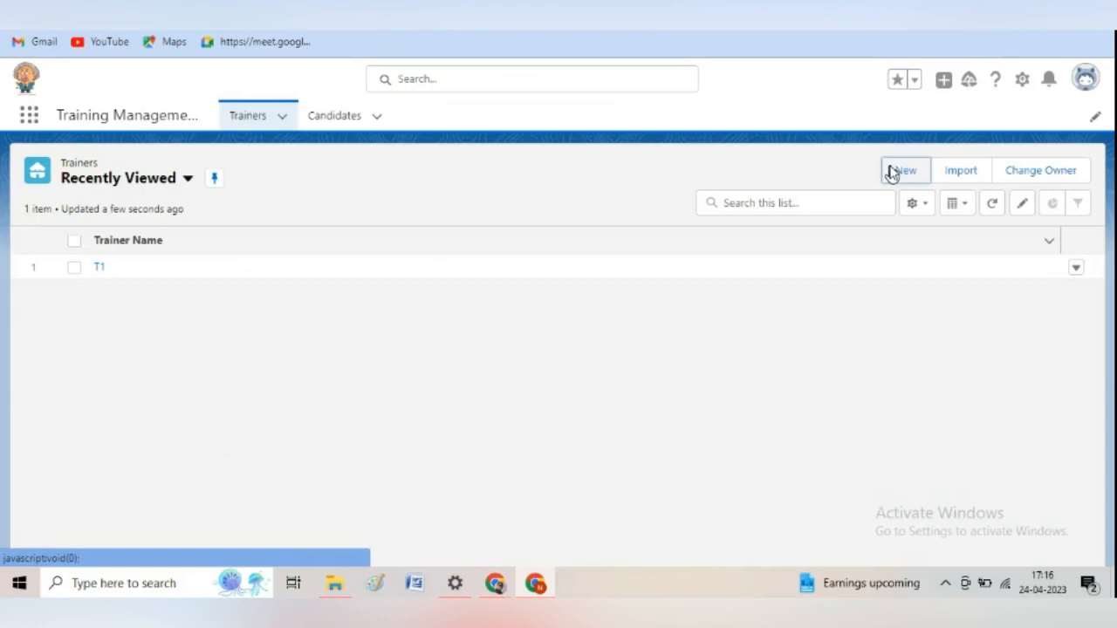
pyautogui.click(899, 171)
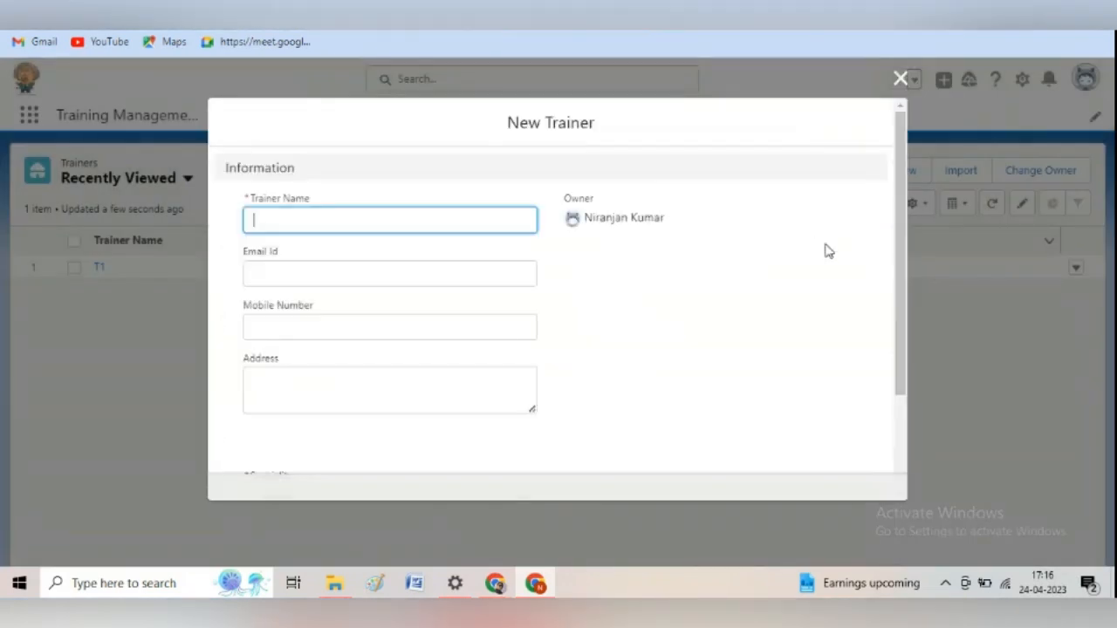
pyautogui.moveTo(904, 235); pyautogui.dragTo(928, 468)
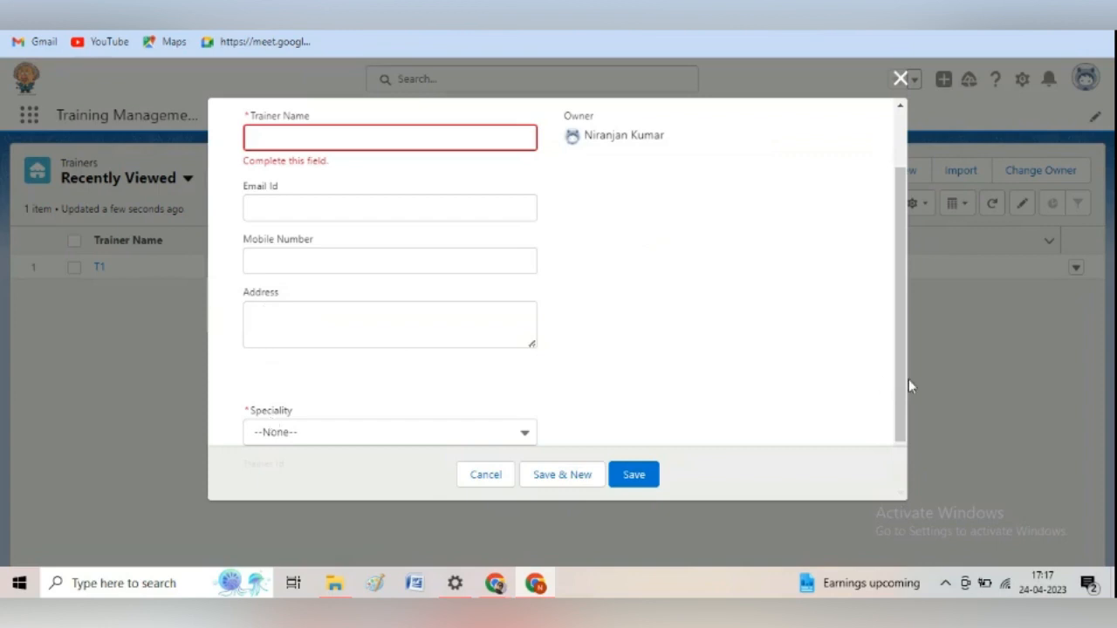
pyautogui.moveTo(902, 386); pyautogui.dragTo(901, 330)
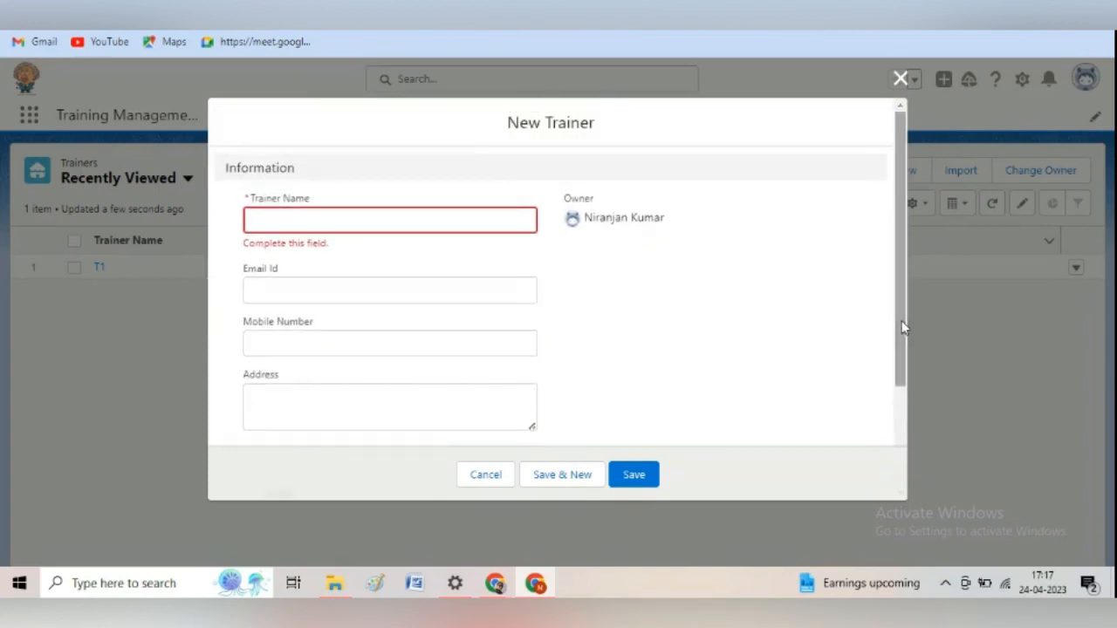
pyautogui.click(899, 81)
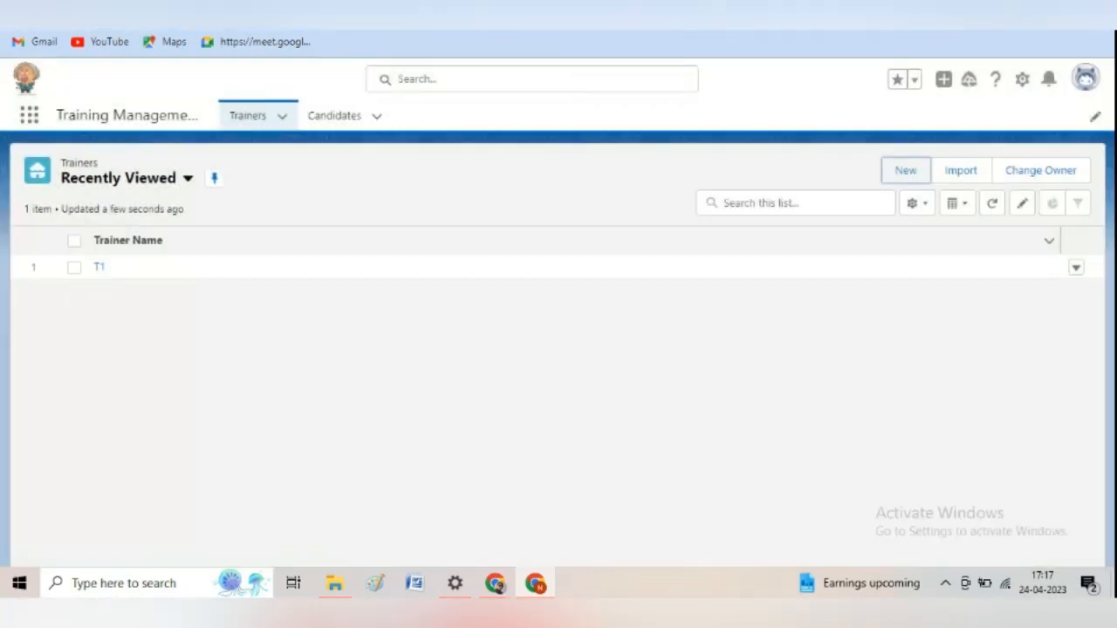
# Reopen the Trainer Layout, move Speciality, Email Id and Mobile Number beneath Owner in the Information section, and save the layout
pyautogui.hotkey('ctrl', 'Tab')
pyautogui.click(273, 319)
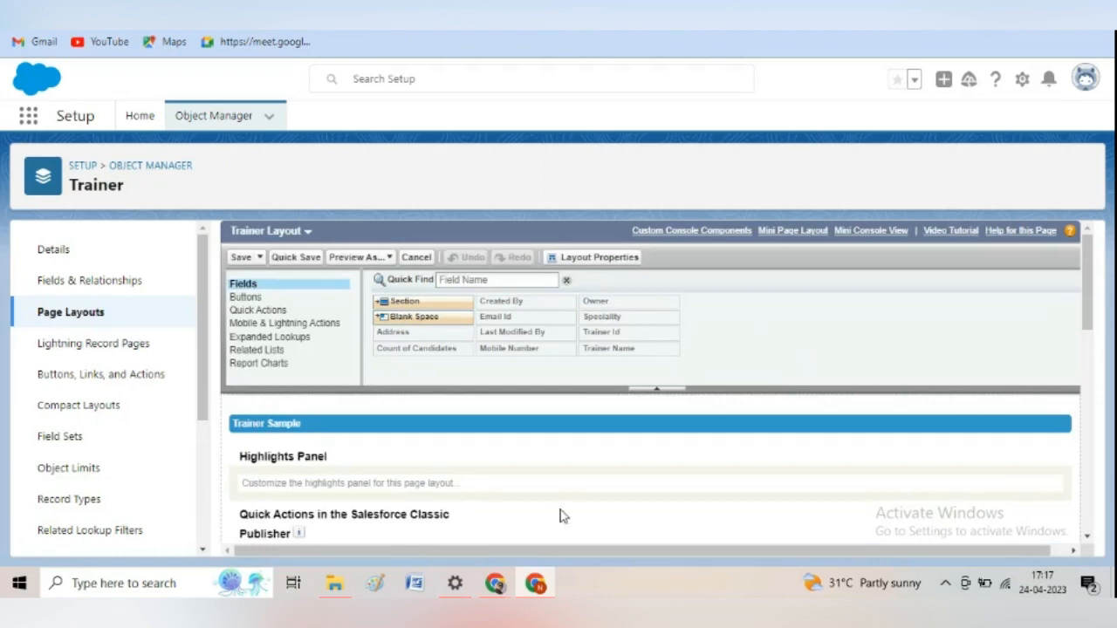
pyautogui.moveTo(1087, 295); pyautogui.dragTo(1100, 423)
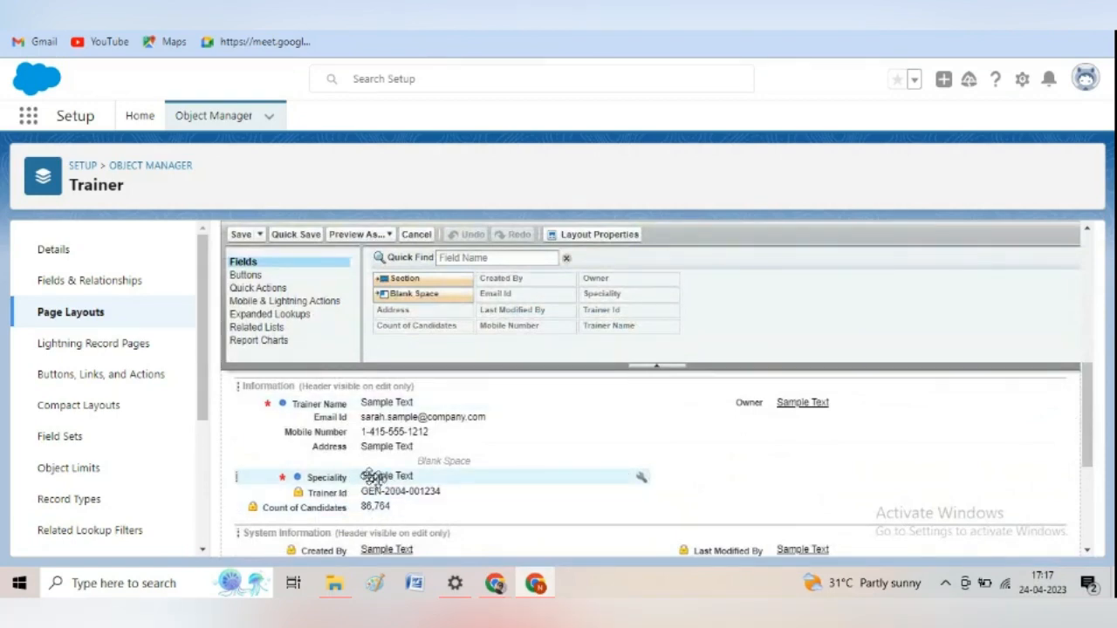
pyautogui.moveTo(377, 477); pyautogui.dragTo(783, 433)
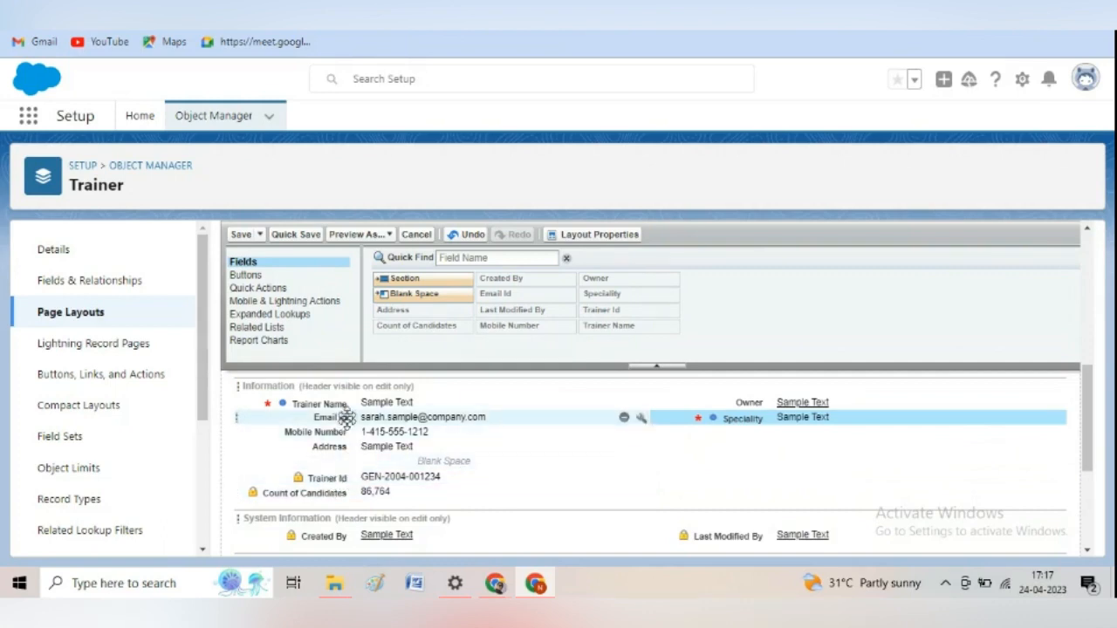
pyautogui.moveTo(344, 417); pyautogui.dragTo(738, 440)
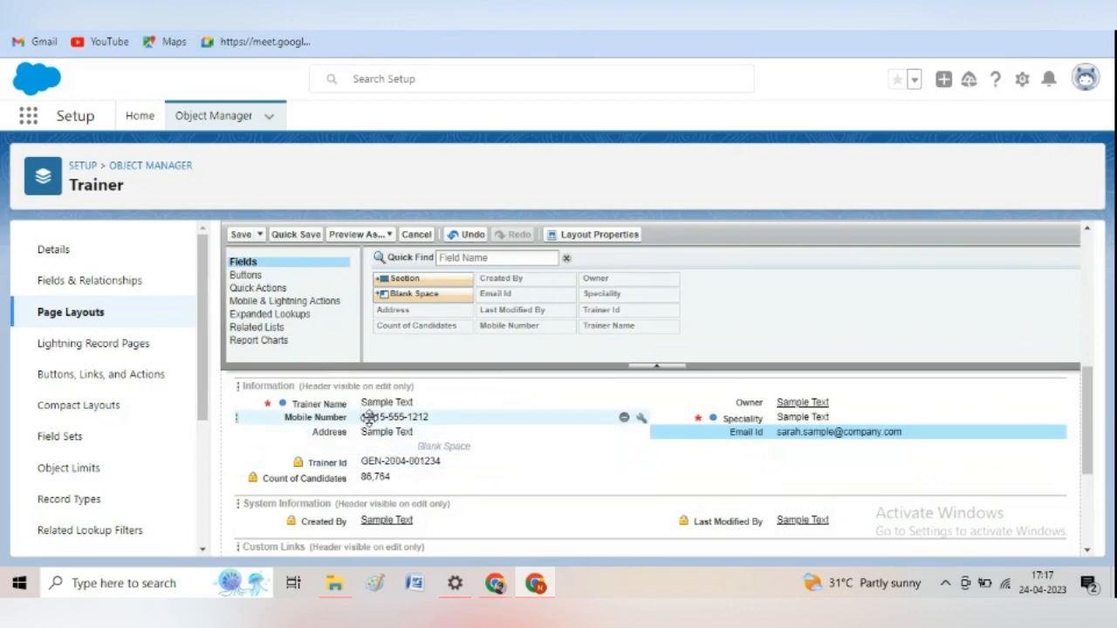
pyautogui.moveTo(358, 417); pyautogui.dragTo(765, 452)
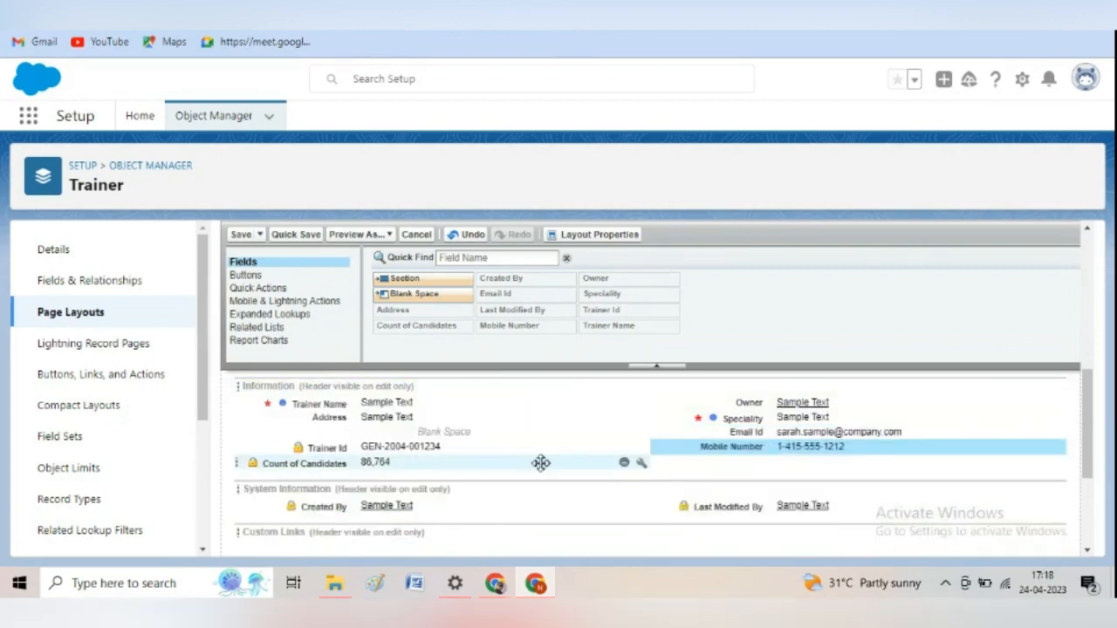
pyautogui.click(240, 234)
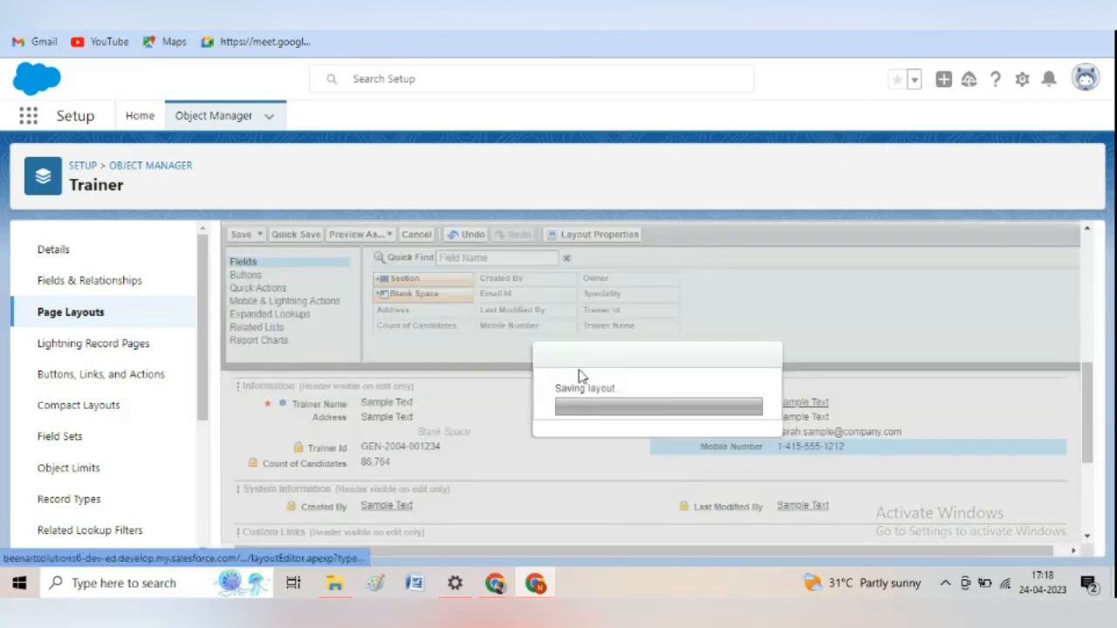
# Reload the app's Trainers list, check the field arrangement in a new trainer form, close it without saving, and refresh the page
pyautogui.hotkey('ctrl', 'Tab')
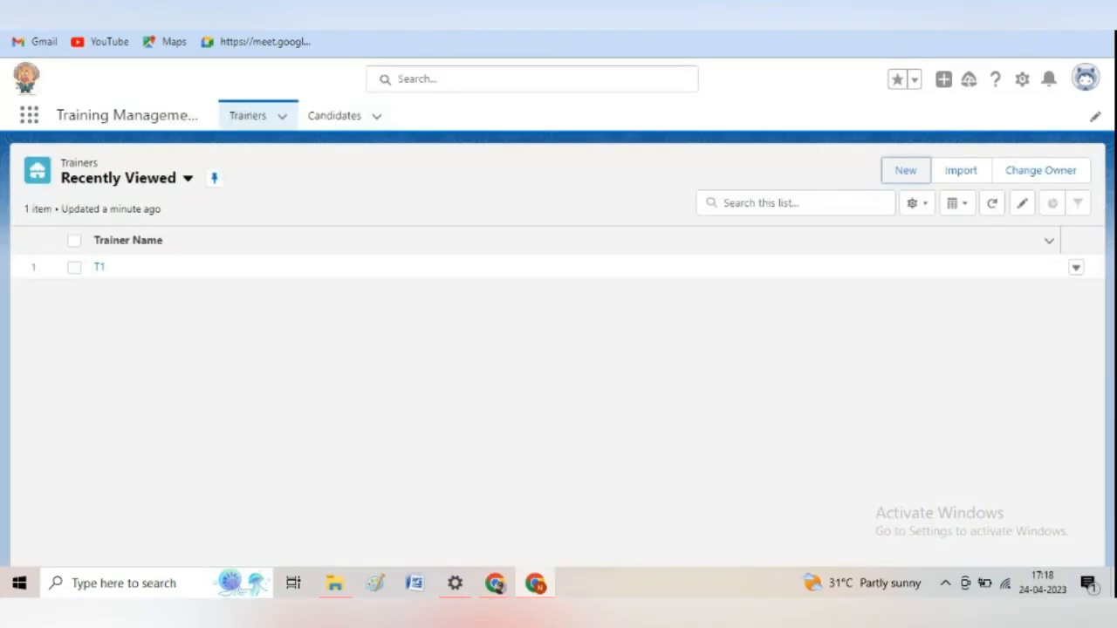
pyautogui.click(416, 241)
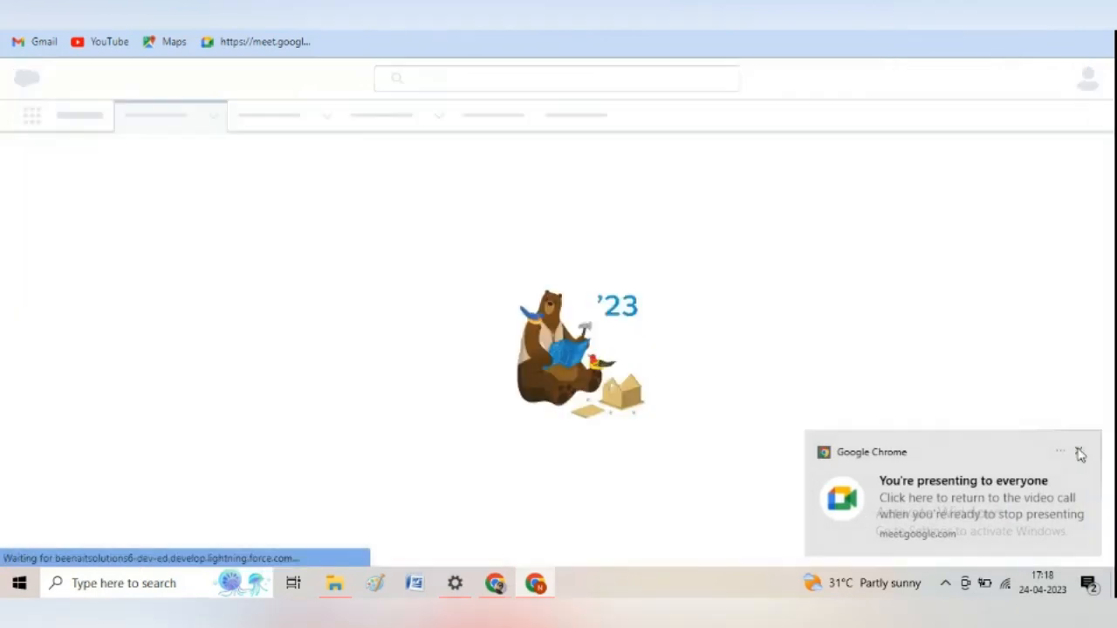
pyautogui.click(1079, 452)
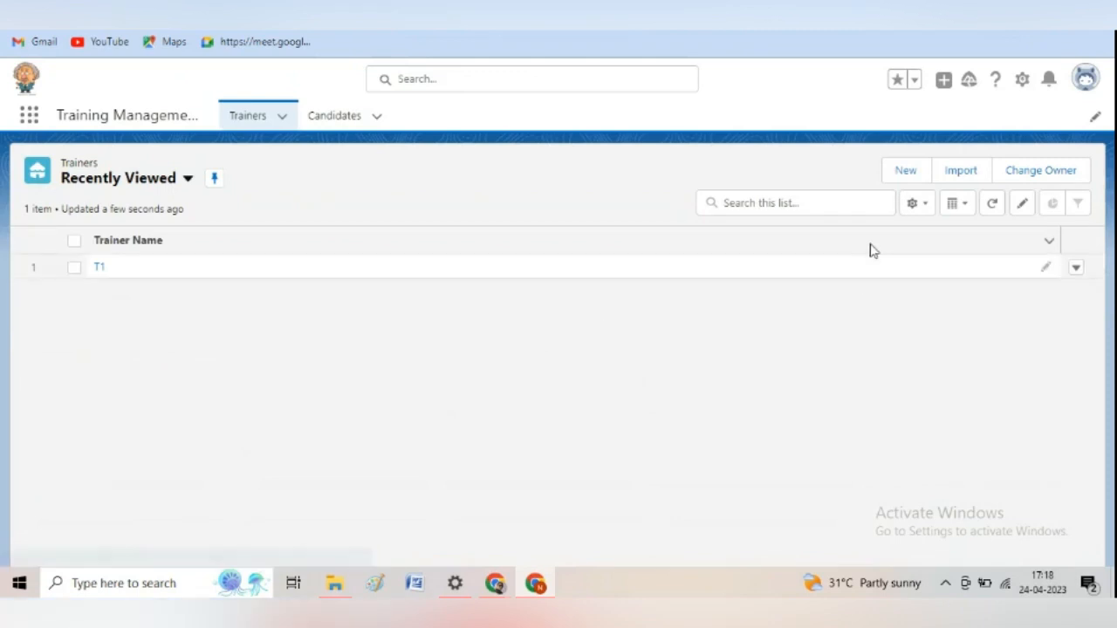
pyautogui.click(906, 172)
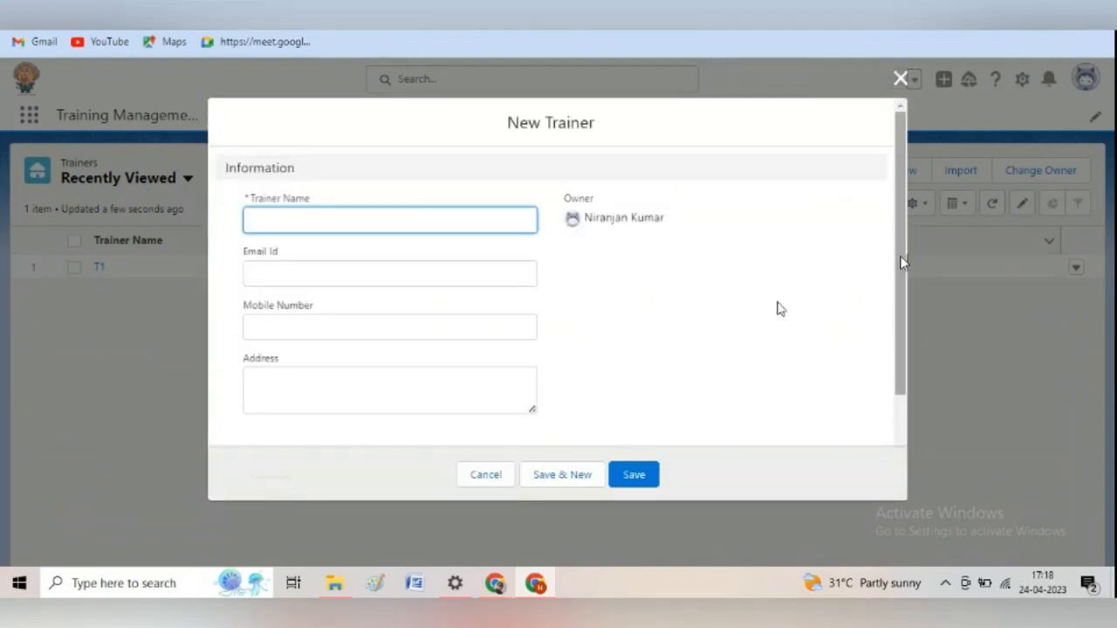
pyautogui.moveTo(903, 261); pyautogui.dragTo(910, 239)
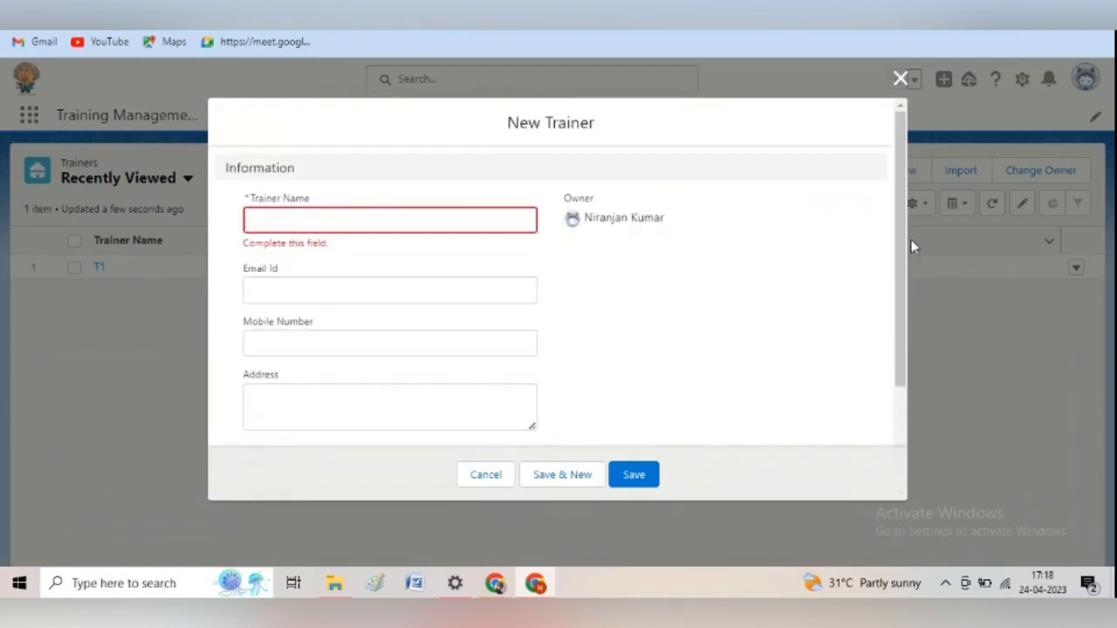
pyautogui.click(900, 79)
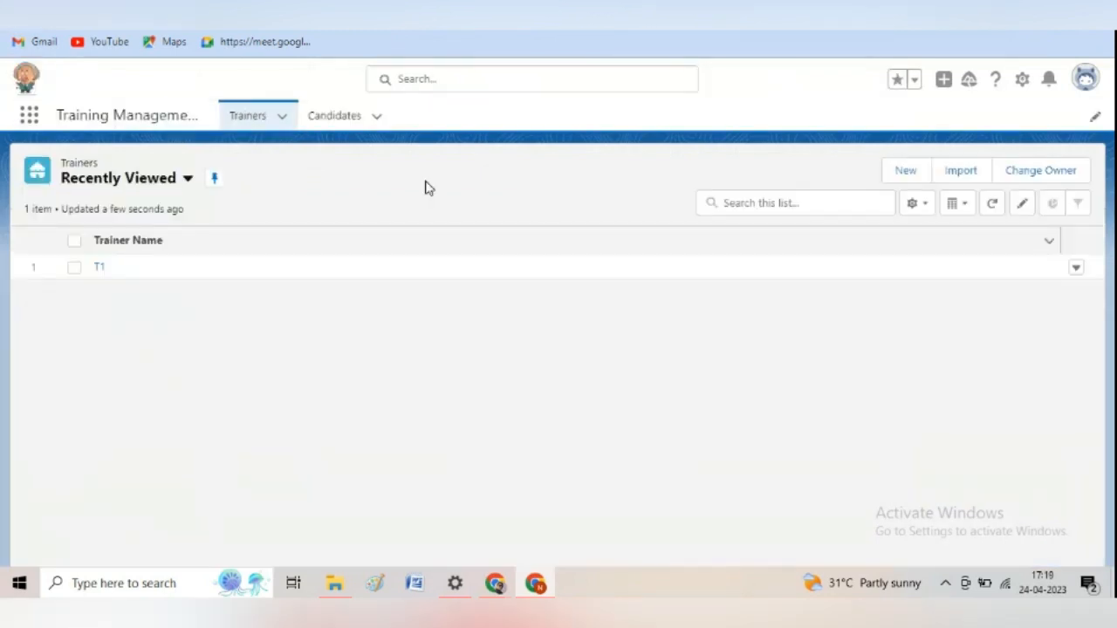
pyautogui.press('F5')
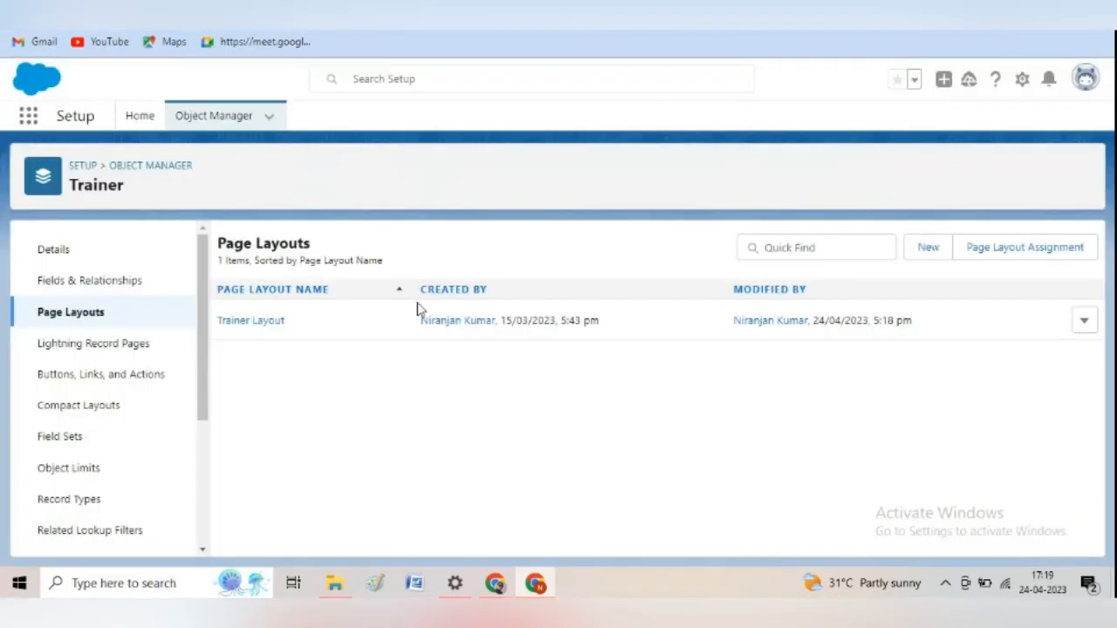
# Leave the Trainer Layout, search Object Manager for "candidate", and open the Candidate object's Candidate Layout for editing
pyautogui.click(274, 322)
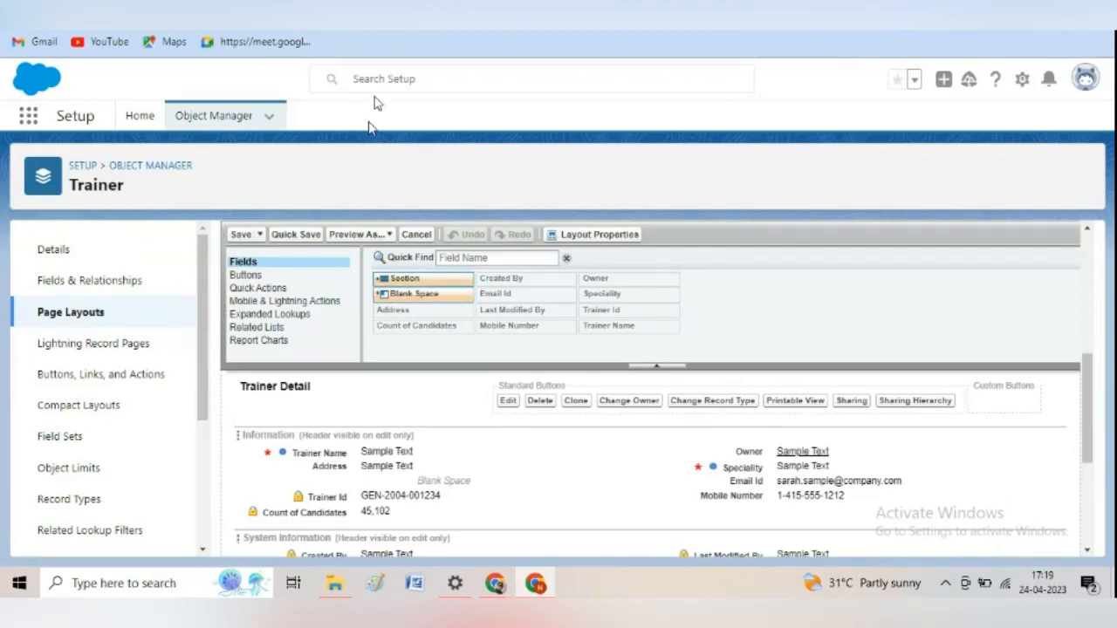
pyautogui.click(128, 175)
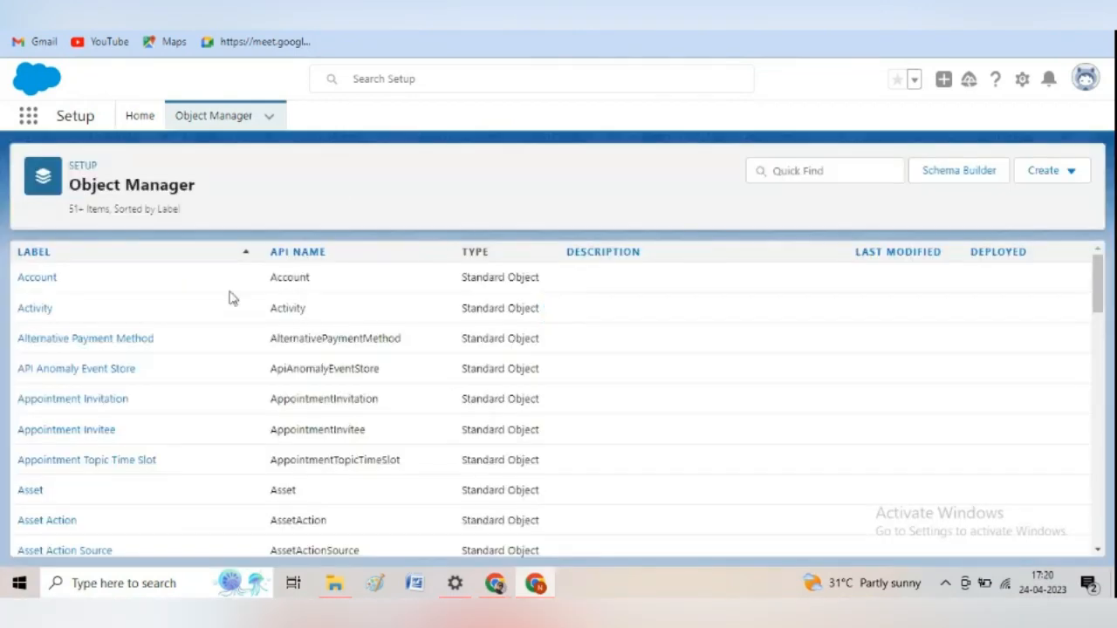
pyautogui.click(803, 170)
pyautogui.write('candidate')
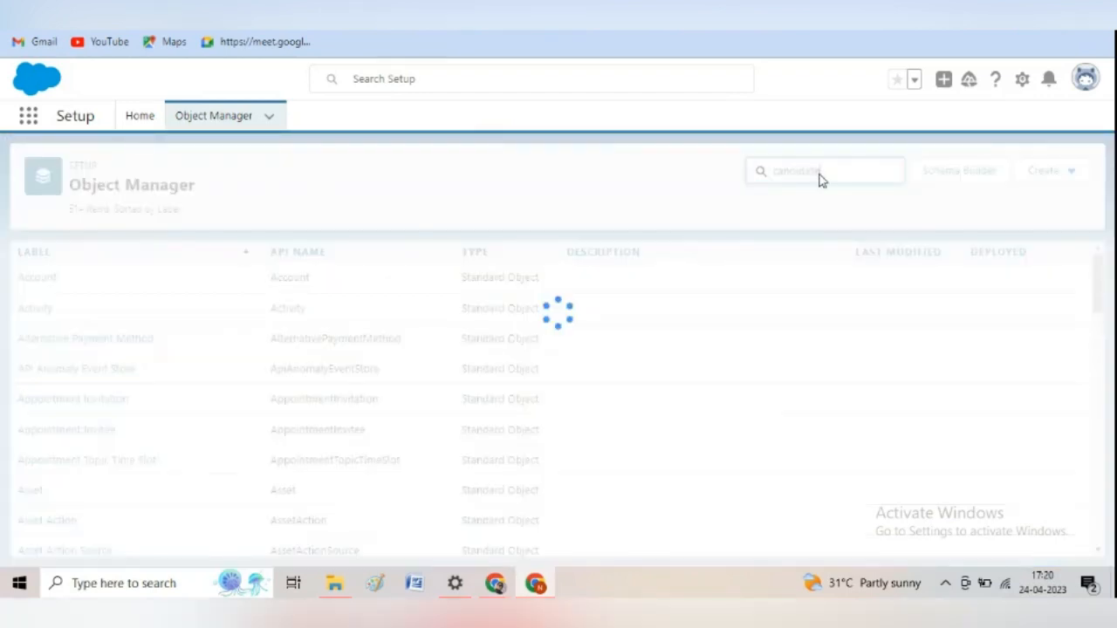
pyautogui.click(39, 285)
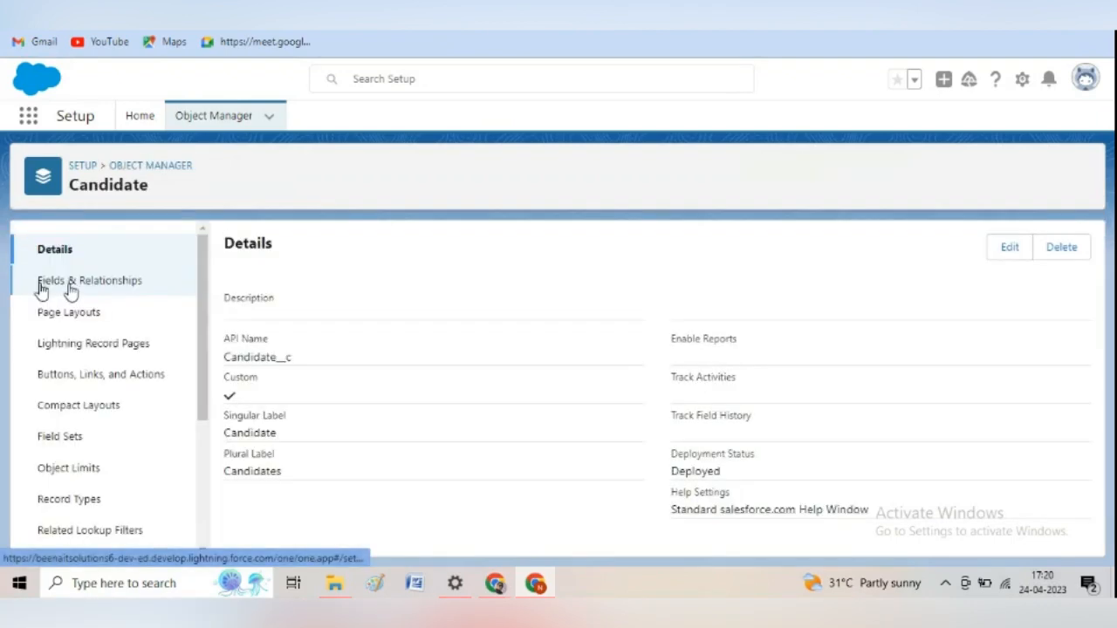
pyautogui.click(67, 316)
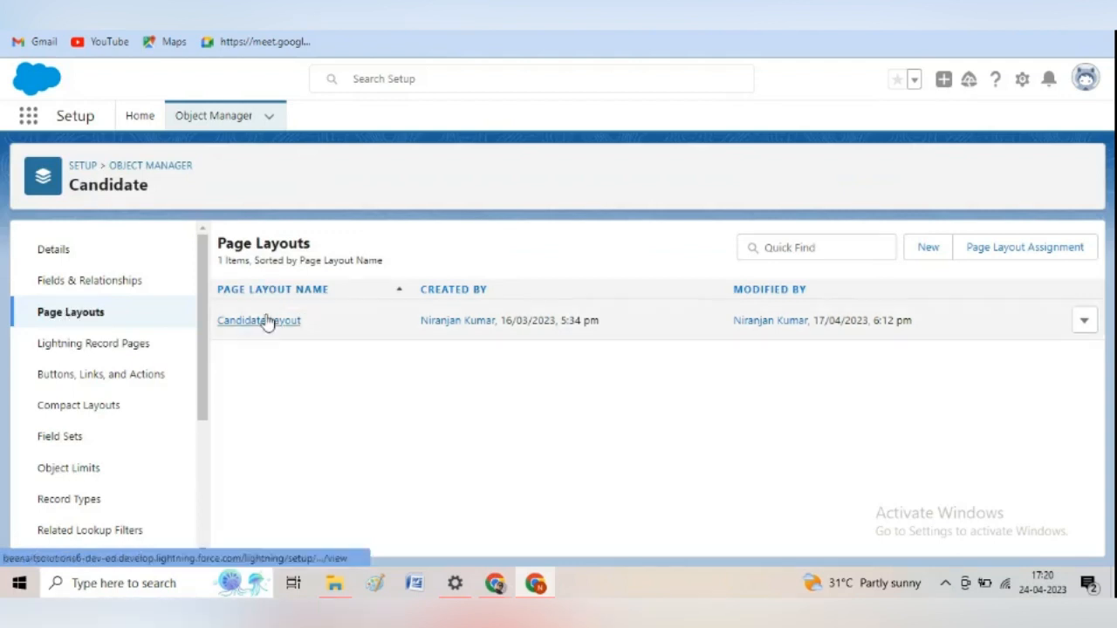
pyautogui.click(266, 321)
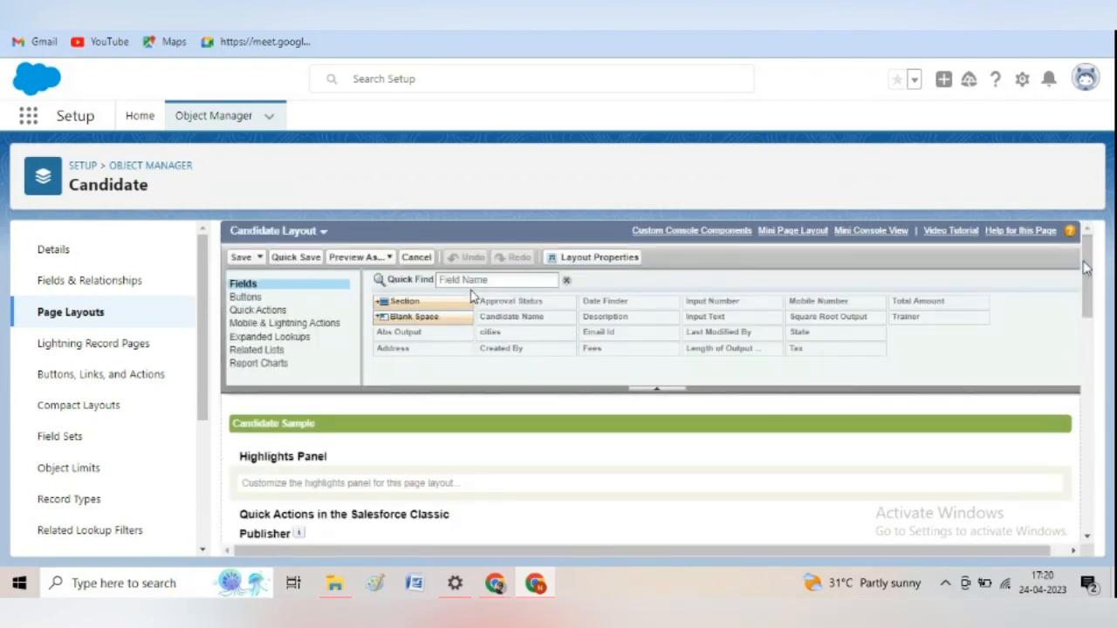
# Move the Total Amount and Tax fields to the second column of the Information section, with Tax above Total Amount
pyautogui.moveTo(1084, 268); pyautogui.dragTo(1113, 388)
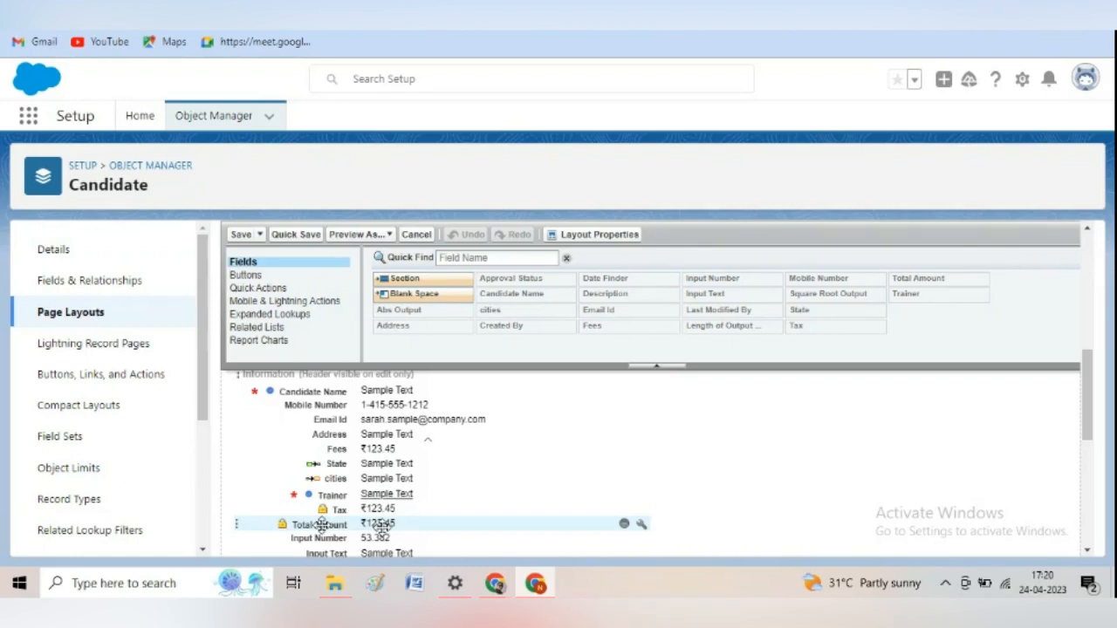
pyautogui.moveTo(321, 524); pyautogui.dragTo(721, 451)
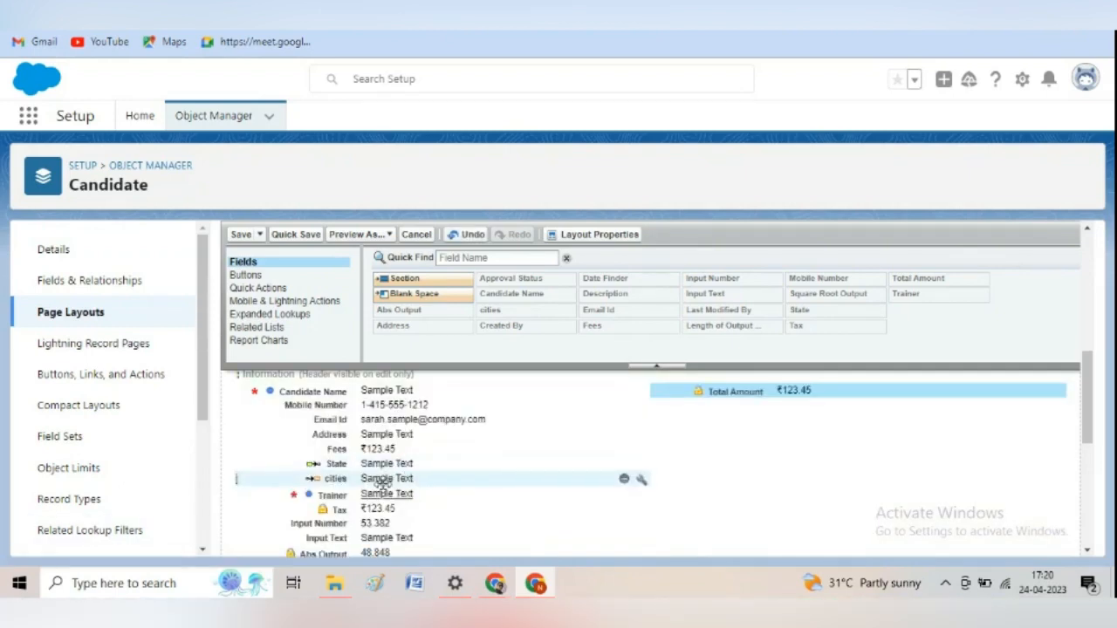
pyautogui.moveTo(360, 515); pyautogui.dragTo(717, 505)
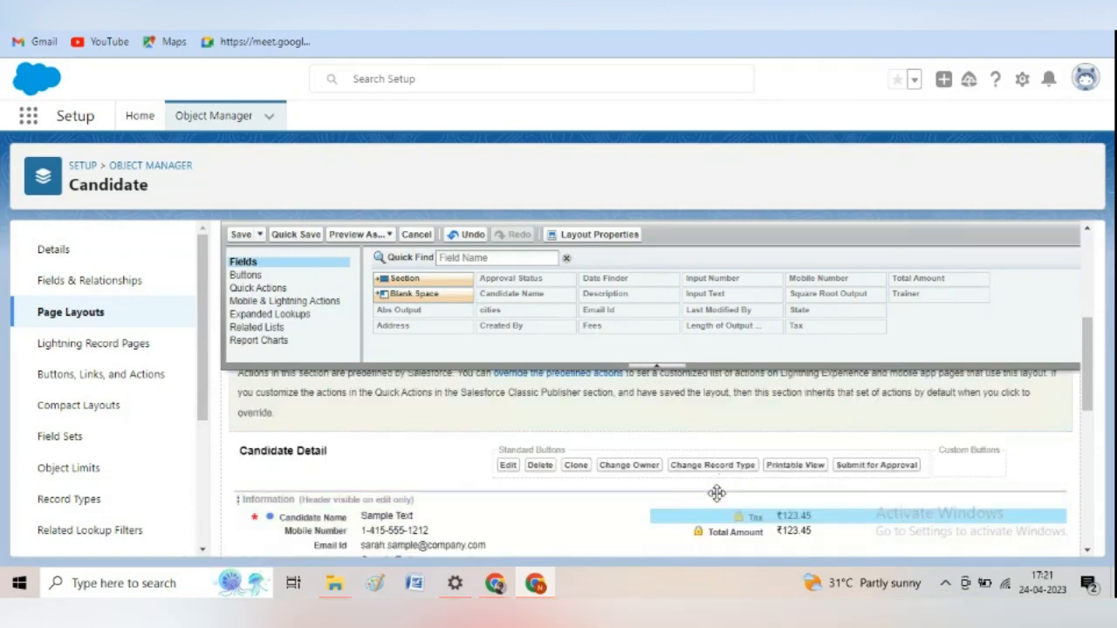
# Move Abs Output, Square Root Output, Length of Output text and Date Finder beneath Total Amount in the Information section's second column
pyautogui.moveTo(1089, 370); pyautogui.dragTo(1095, 413)
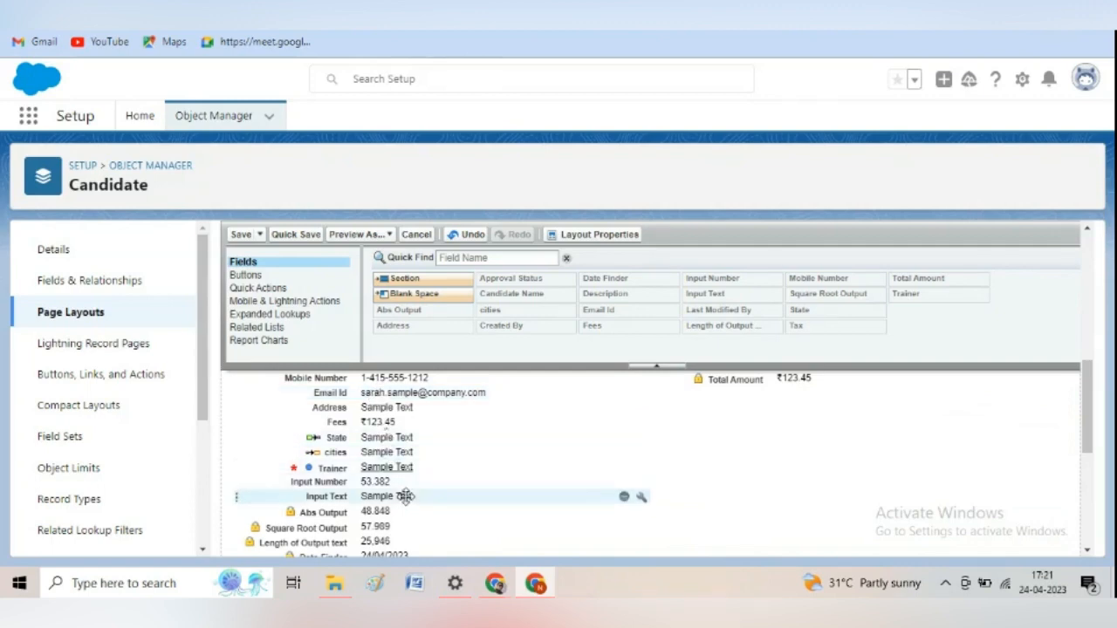
pyautogui.moveTo(1086, 443); pyautogui.dragTo(1088, 462)
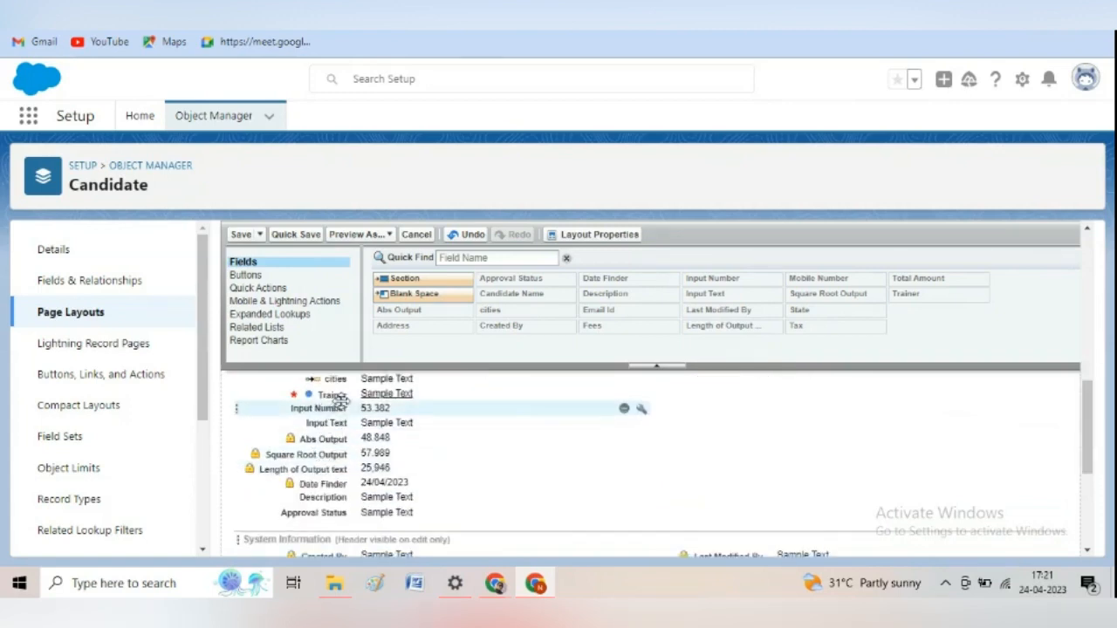
pyautogui.click(346, 439)
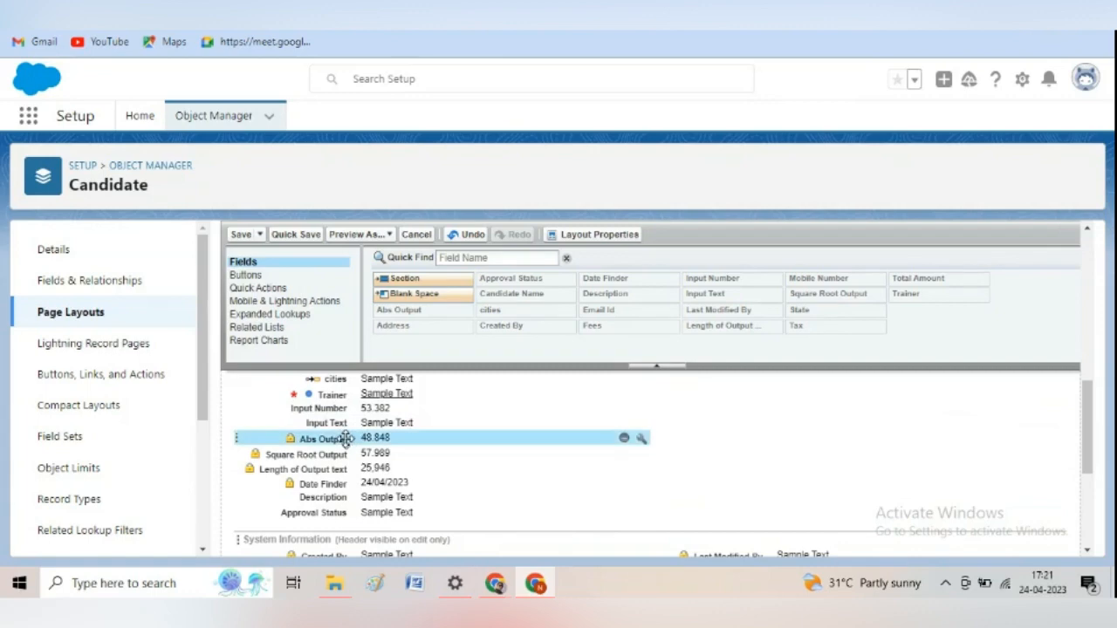
pyautogui.moveTo(346, 439); pyautogui.dragTo(757, 427)
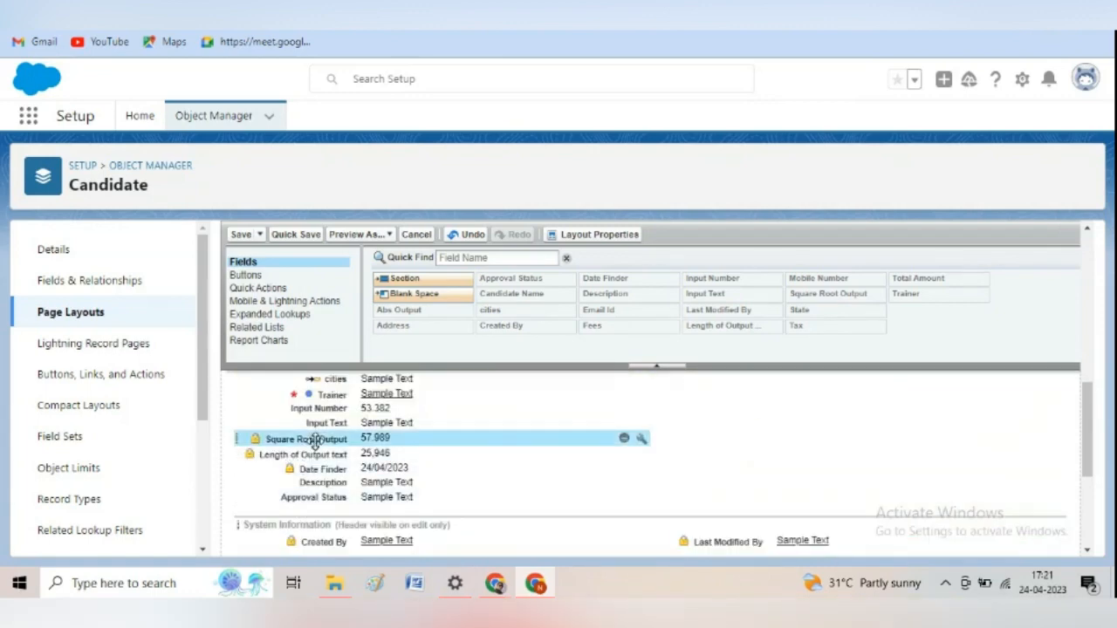
pyautogui.moveTo(316, 442); pyautogui.dragTo(785, 420)
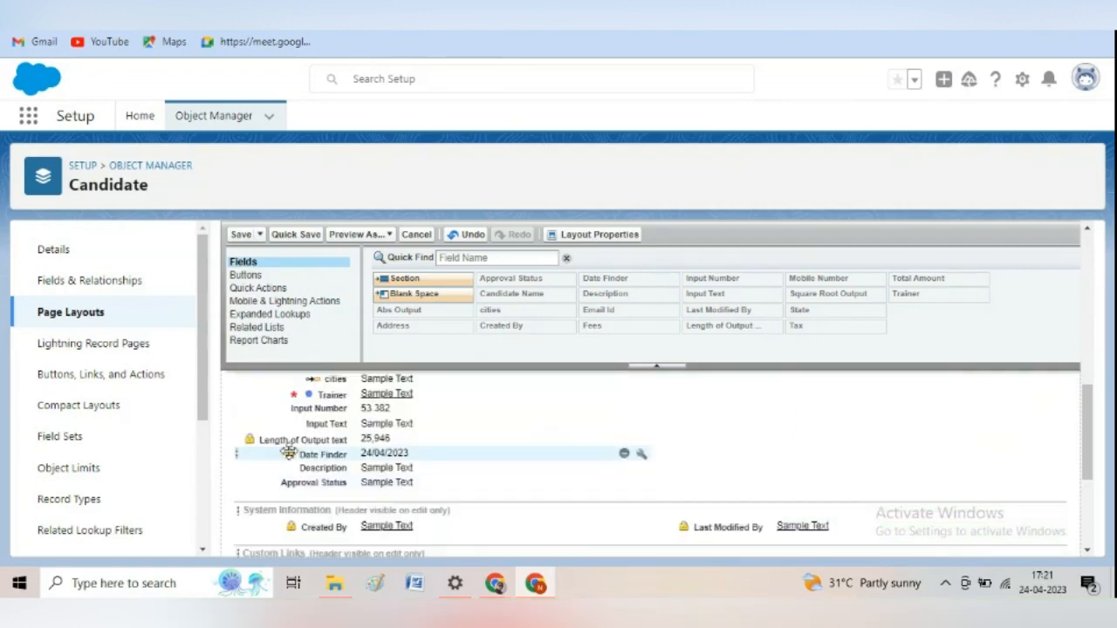
pyautogui.moveTo(374, 439); pyautogui.dragTo(758, 426)
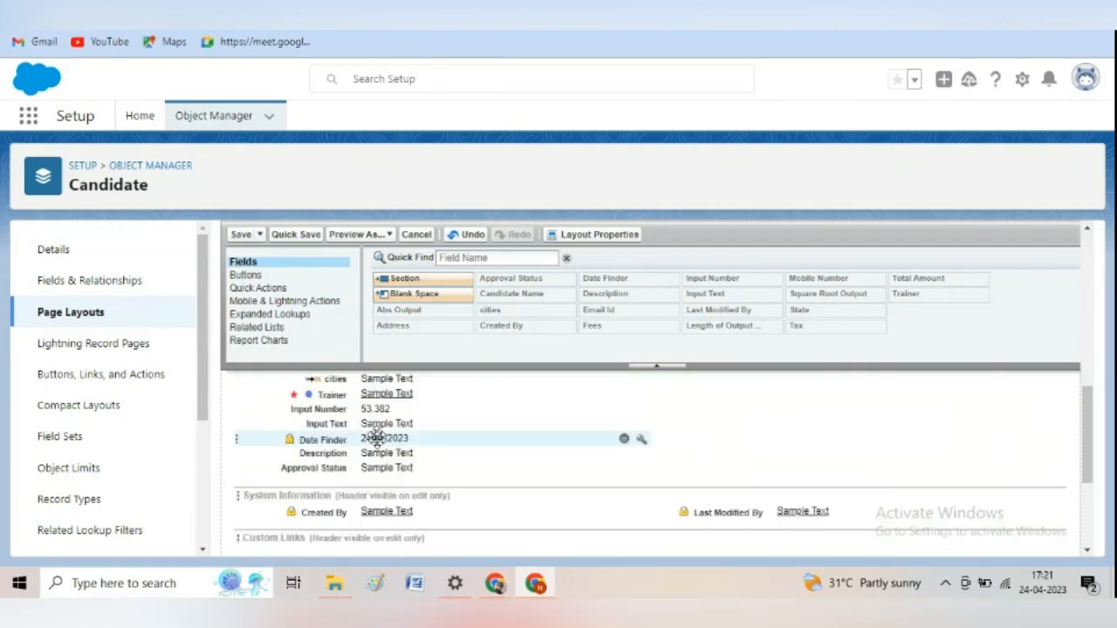
pyautogui.moveTo(376, 438); pyautogui.dragTo(808, 423)
# Add a two-column section named "Formula Section" above the Information section, with its header displayed on detail and edit pages
pyautogui.moveTo(419, 280); pyautogui.dragTo(615, 515)
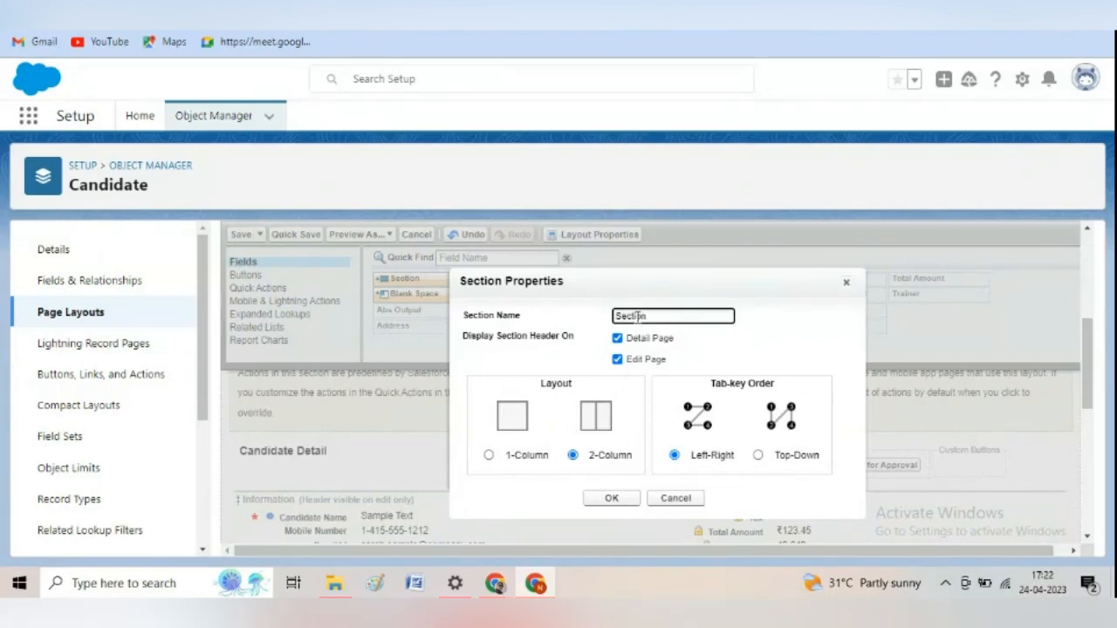
pyautogui.write('rmula')
pyautogui.click(612, 499)
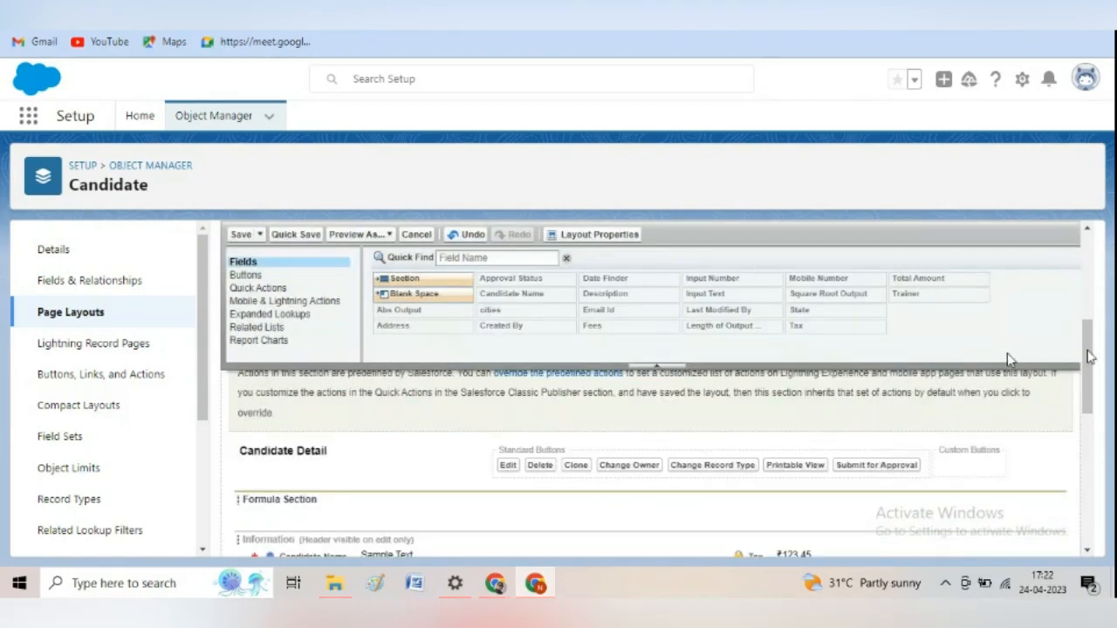
# Move the Formula Section between the Information and System Information sections
pyautogui.moveTo(1088, 352); pyautogui.dragTo(1094, 376)
pyautogui.moveTo(373, 434); pyautogui.dragTo(616, 469)
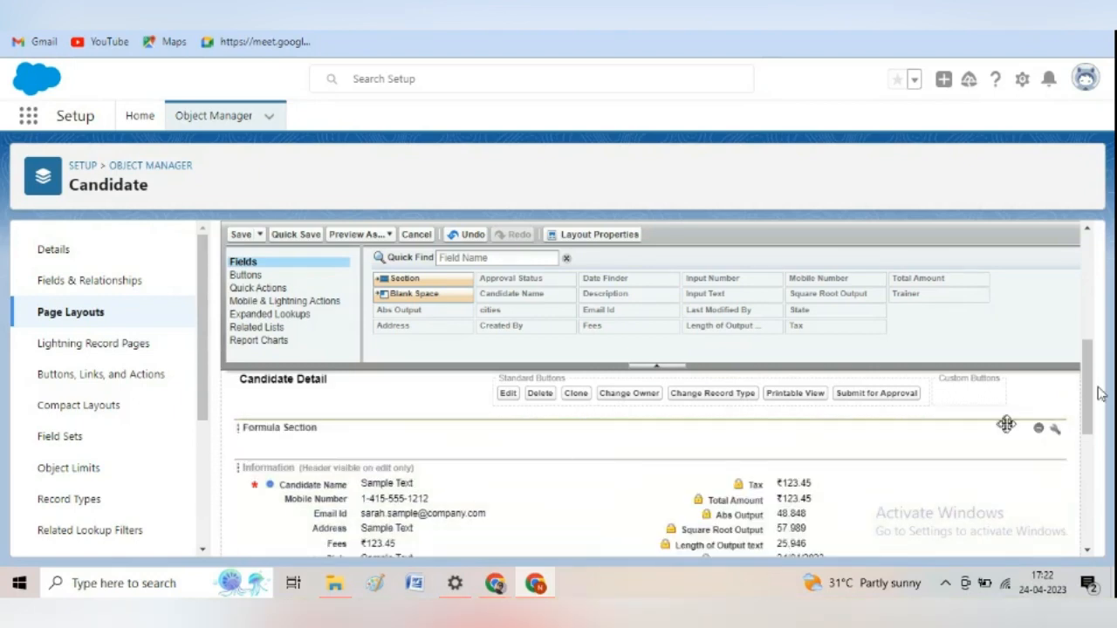
pyautogui.moveTo(1083, 403); pyautogui.dragTo(1099, 393)
pyautogui.moveTo(263, 473); pyautogui.dragTo(309, 469)
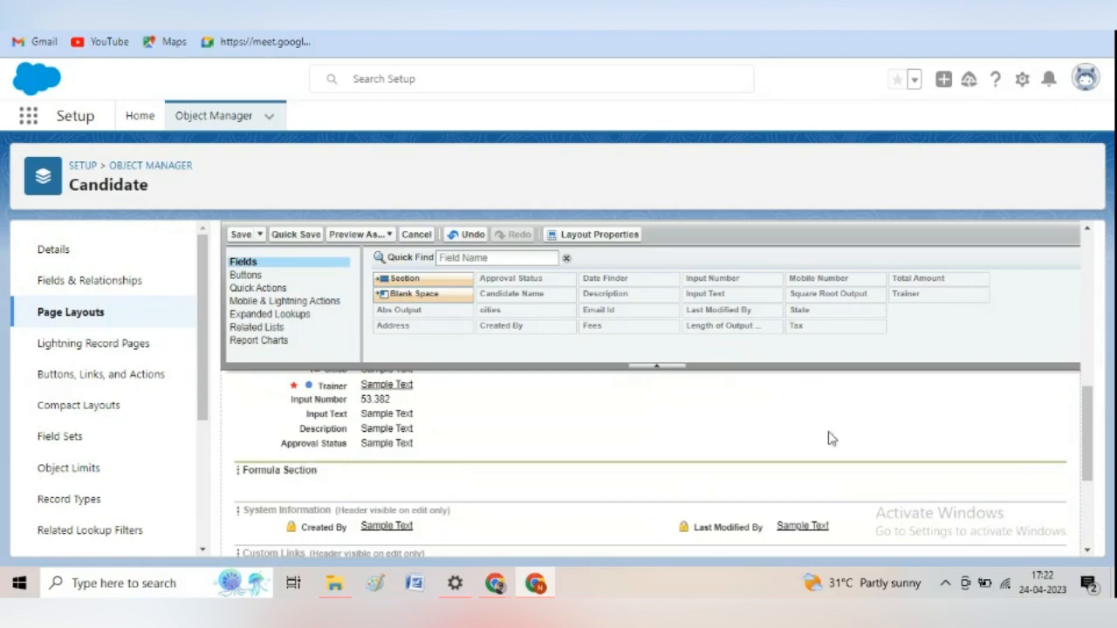
# Move the Tax, Total Amount and Abs Output fields from the Information section into the first column of the Formula Section
pyautogui.moveTo(1089, 438); pyautogui.dragTo(1089, 412)
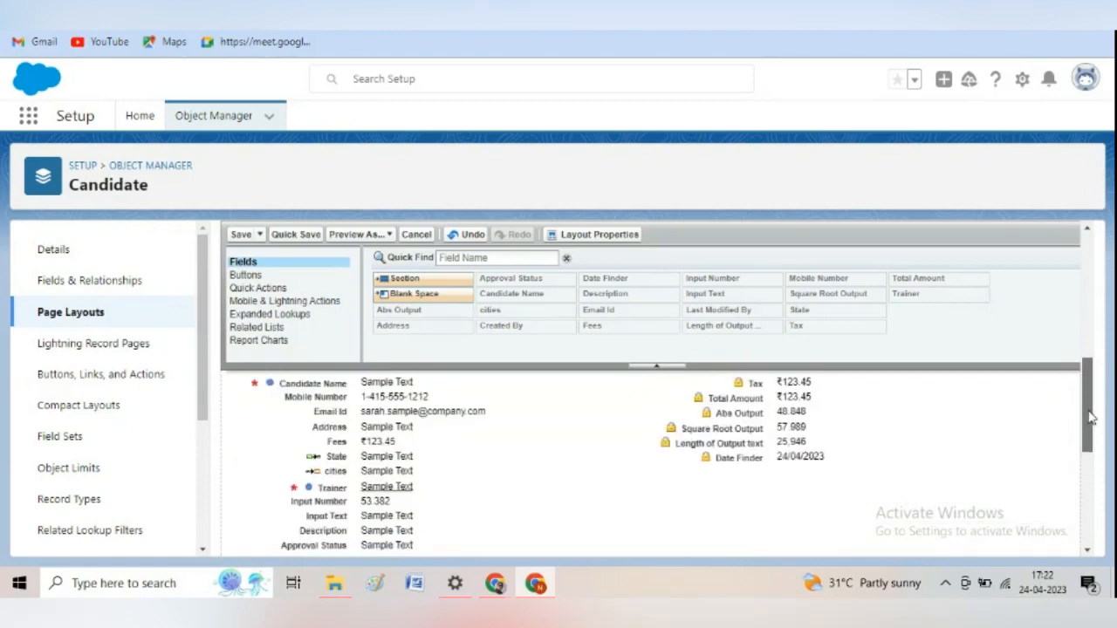
pyautogui.moveTo(762, 382); pyautogui.dragTo(386, 474)
pyautogui.scroll(3, 1096, 392)
pyautogui.moveTo(431, 536)
pyautogui.mouseDown()
pyautogui.moveTo(400, 515)
pyautogui.moveTo(386, 524)
pyautogui.moveTo(392, 568)
pyautogui.moveTo(390, 511)
pyautogui.mouseUp()
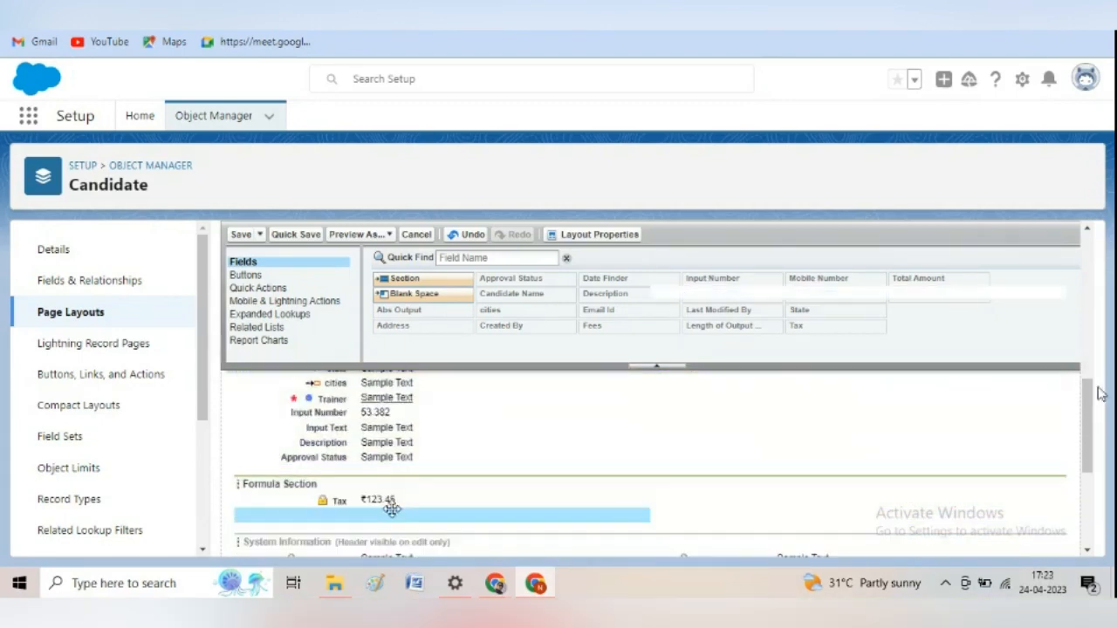
pyautogui.scroll(3, 1090, 424)
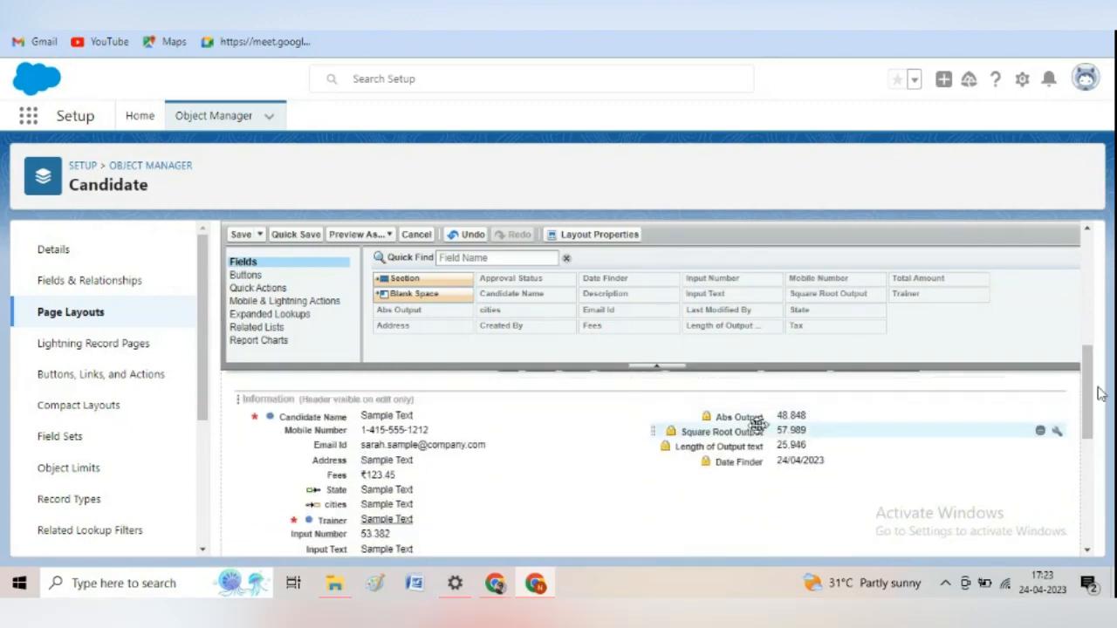
pyautogui.moveTo(744, 416)
pyautogui.mouseDown()
pyautogui.moveTo(700, 451)
pyautogui.moveTo(426, 533)
pyautogui.moveTo(412, 510)
pyautogui.moveTo(401, 528)
pyautogui.mouseUp()
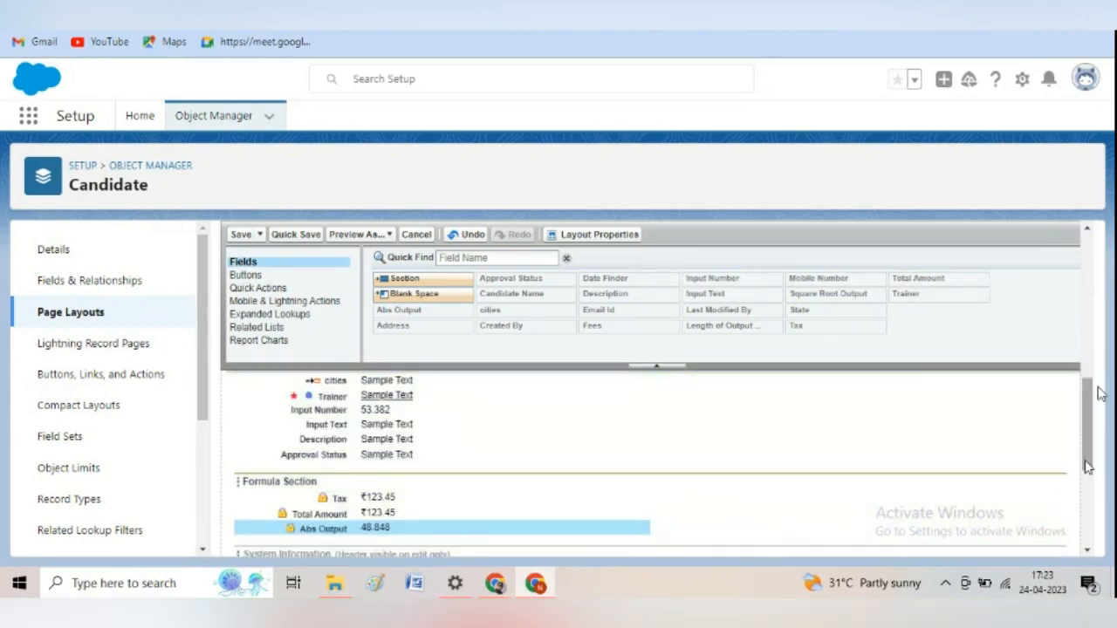
# Move the Square Root Output field beneath Abs Output in the Formula Section
pyautogui.scroll(3, 1087, 467)
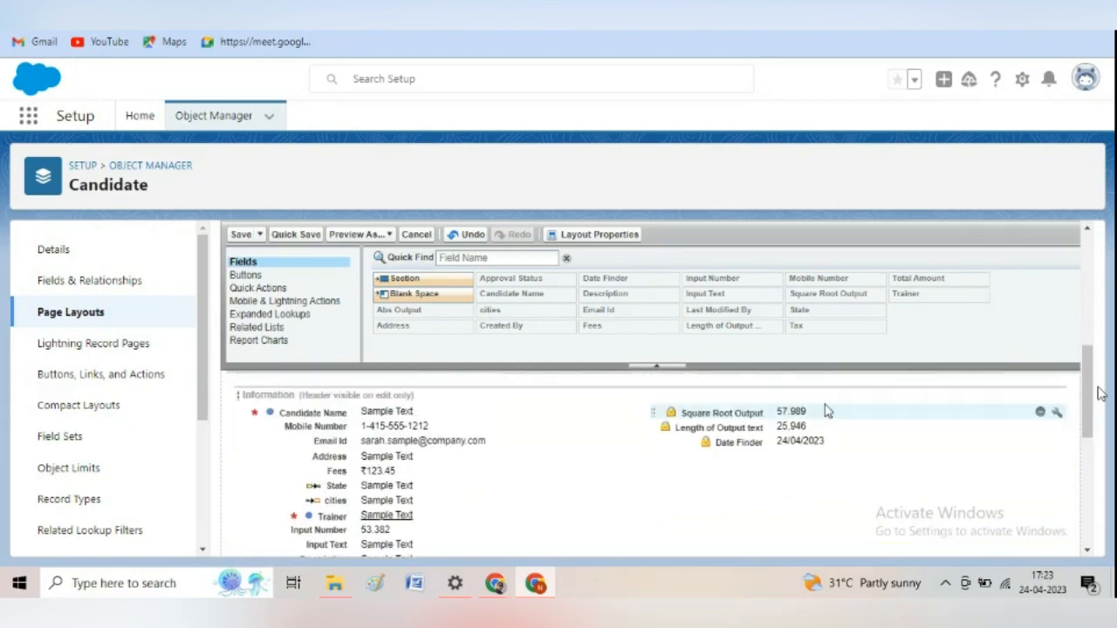
pyautogui.moveTo(751, 409); pyautogui.dragTo(376, 531)
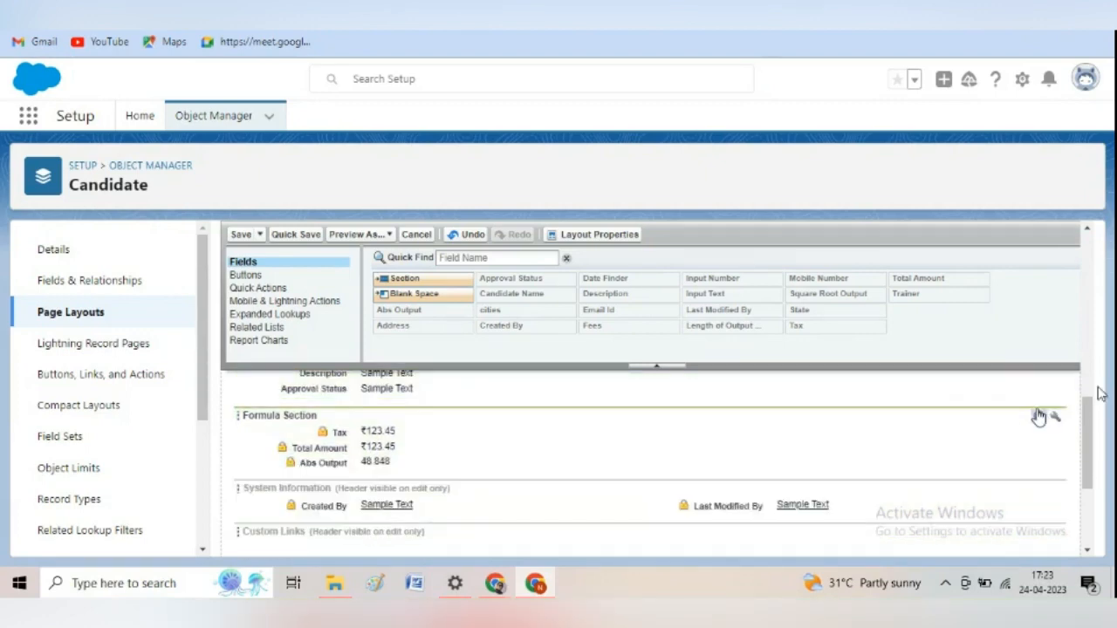
pyautogui.moveTo(1087, 440); pyautogui.dragTo(1088, 392)
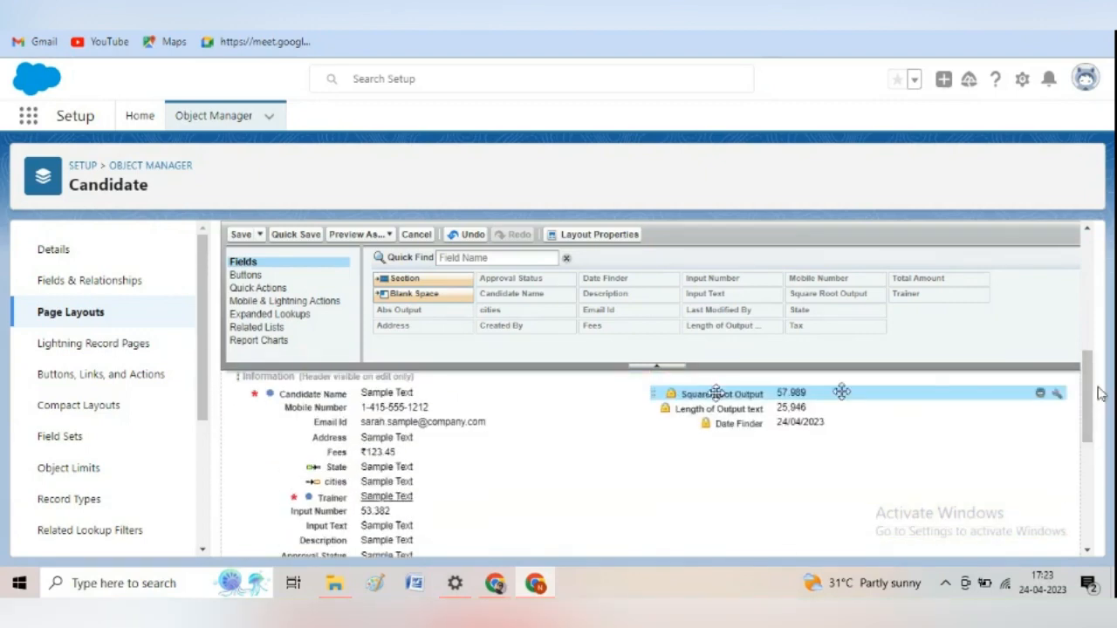
pyautogui.moveTo(715, 394); pyautogui.dragTo(415, 447)
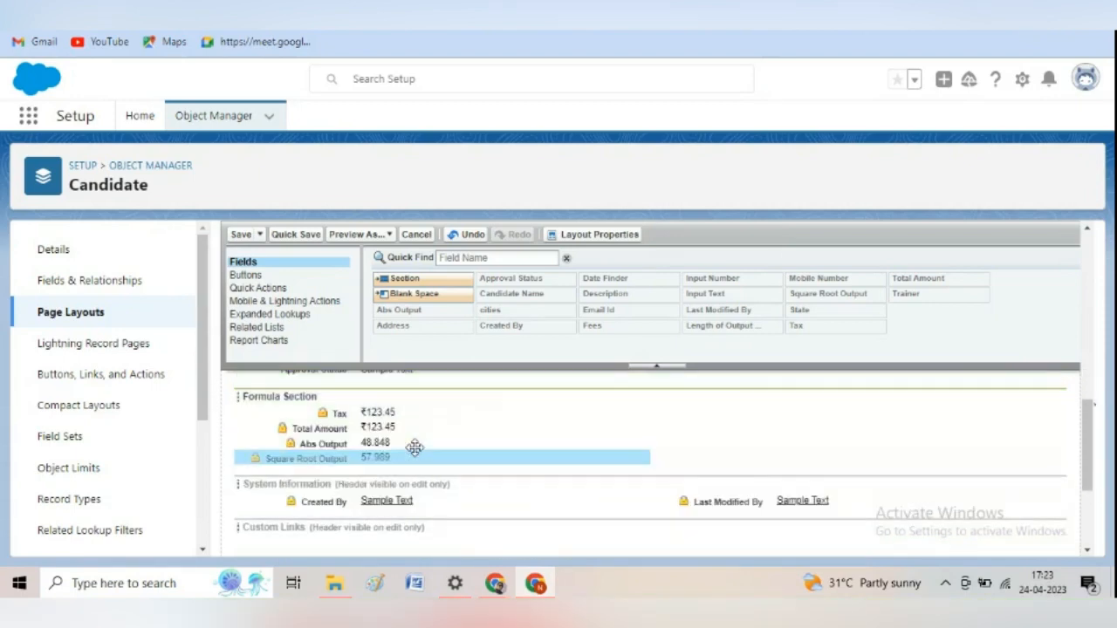
# Move the Fees field beneath Date Finder in the Information section's second column and save the Candidate Layout
pyautogui.scroll(3, 920, 466)
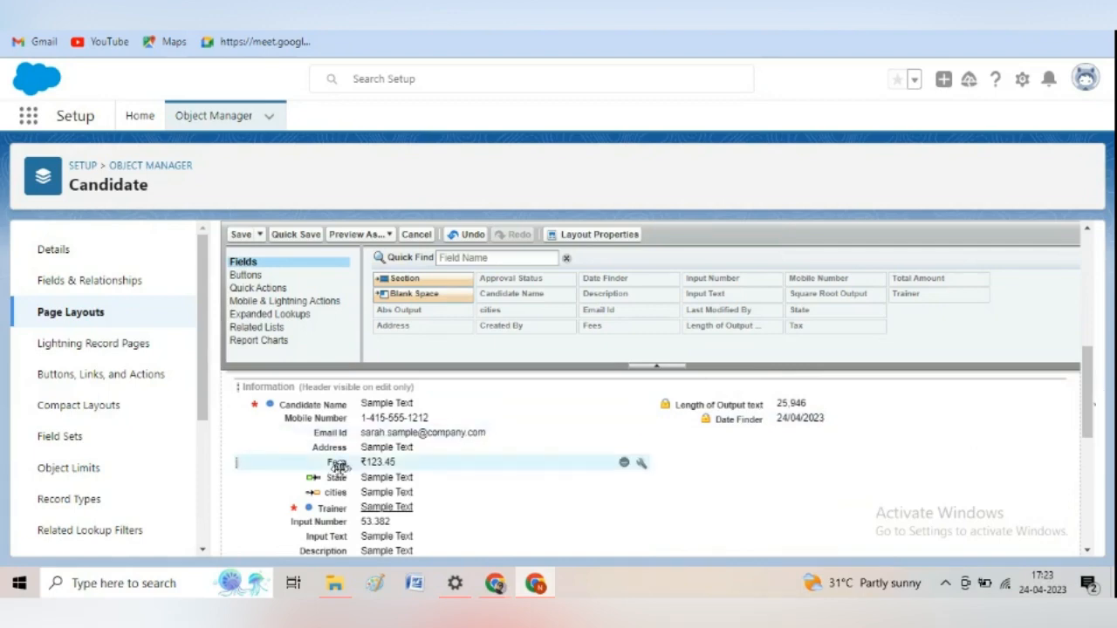
pyautogui.moveTo(367, 461); pyautogui.dragTo(674, 436)
pyautogui.scroll(-2, 340, 466)
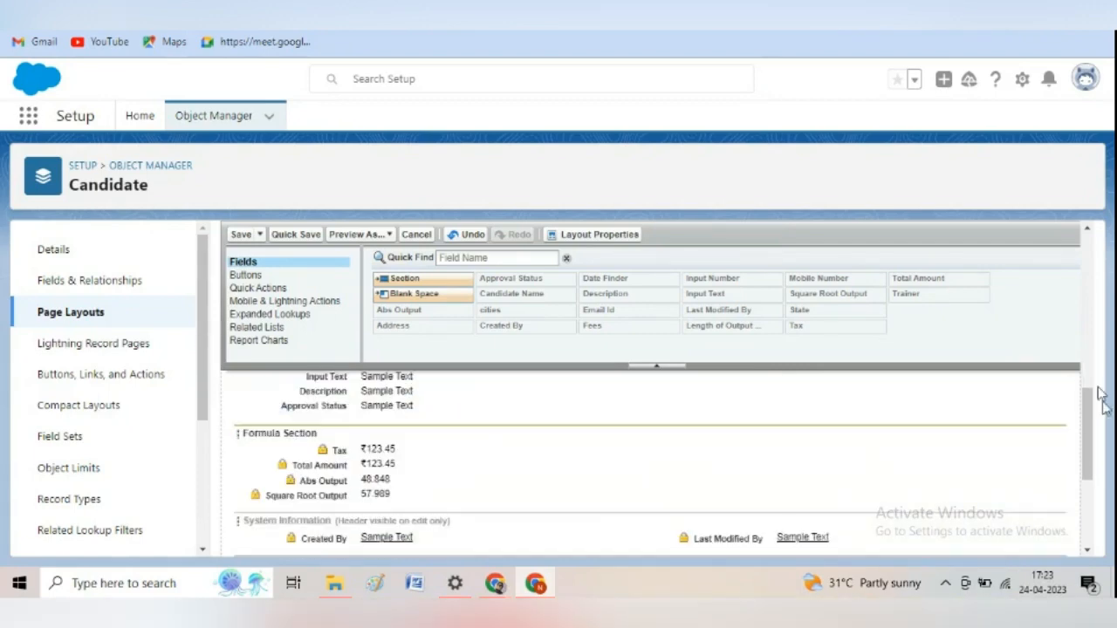
pyautogui.moveTo(1087, 428); pyautogui.dragTo(1084, 377)
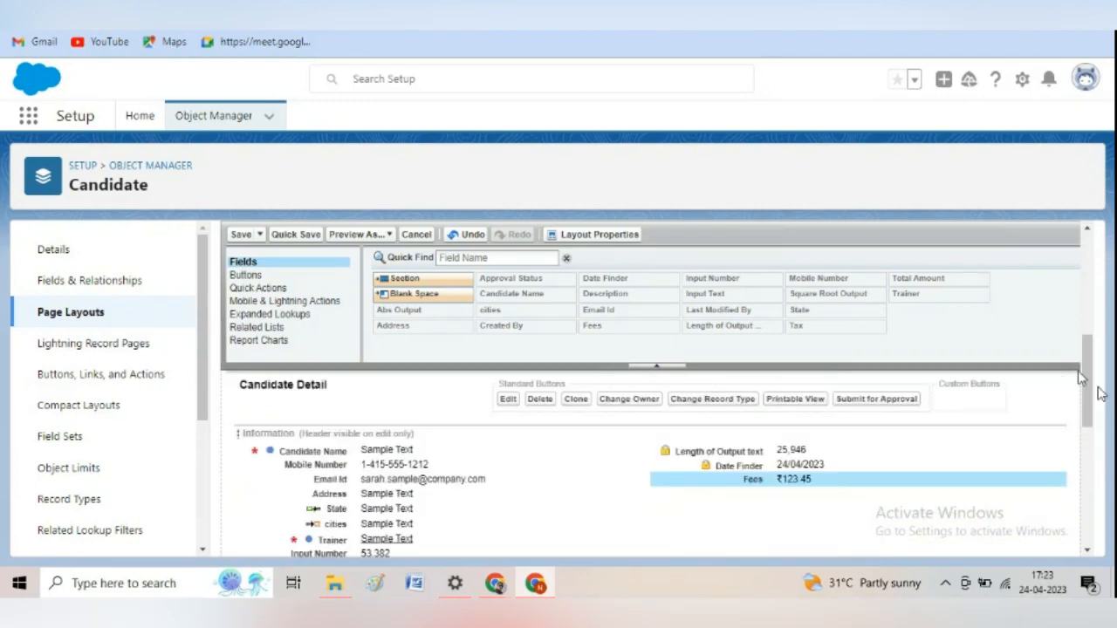
pyautogui.click(239, 234)
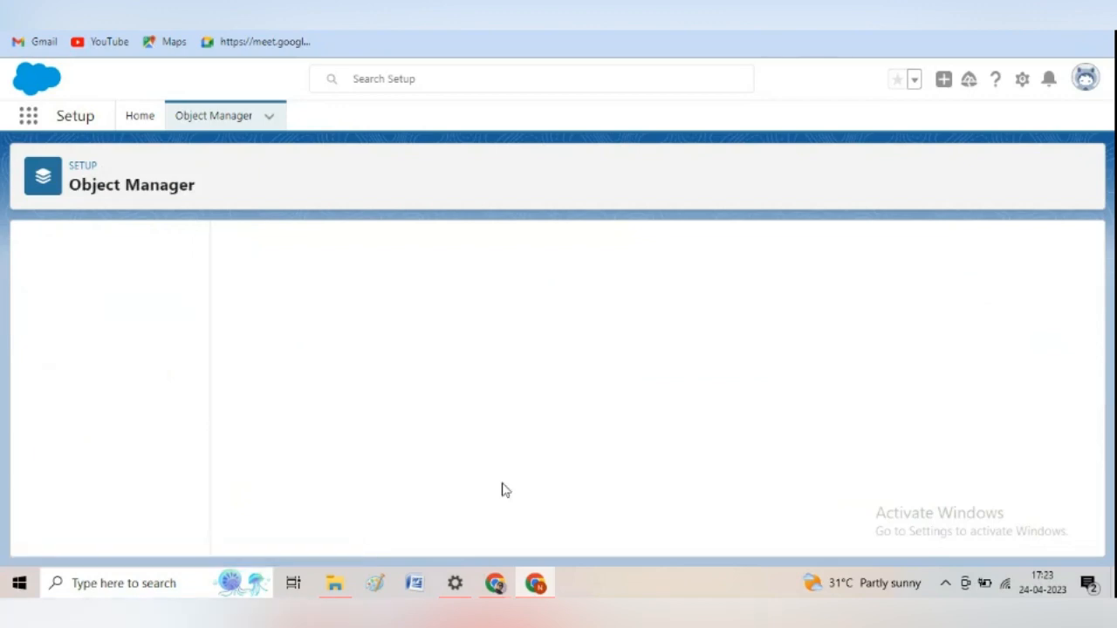
# Check the Candidates list in the Training Management app and return to the Candidate object's page layouts in Setup
pyautogui.click(535, 583)
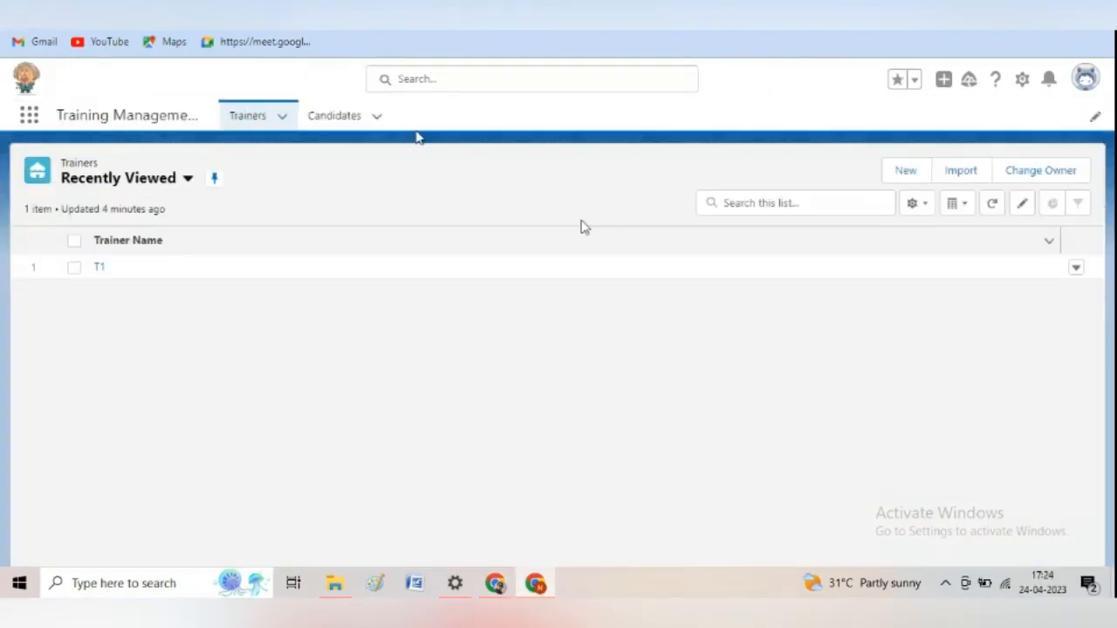
pyautogui.click(336, 117)
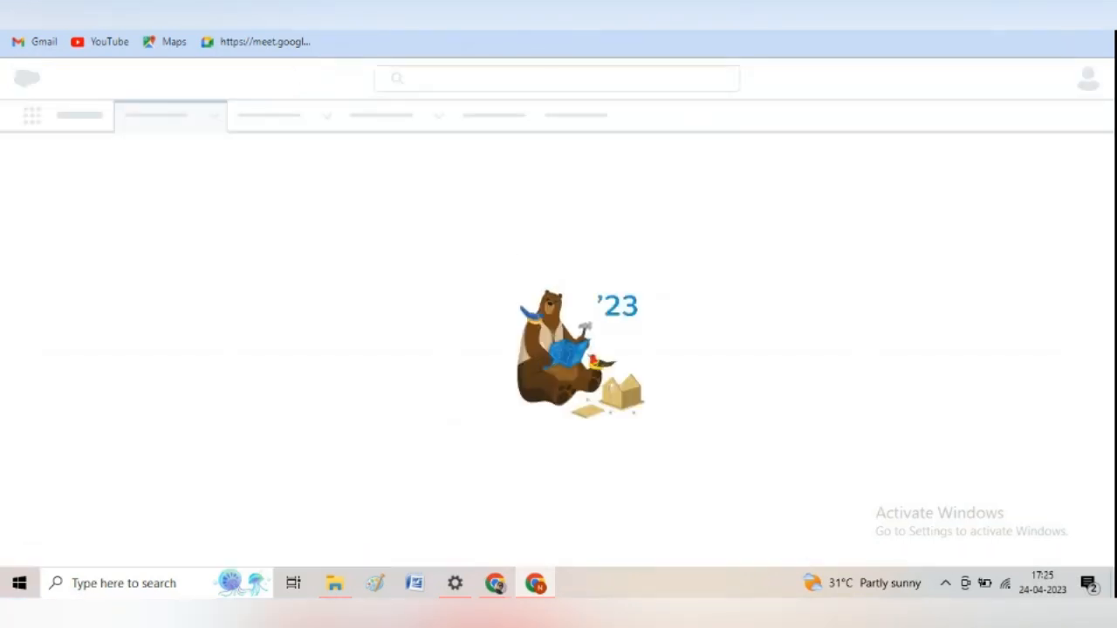
pyautogui.hotkey('ctrl', 'Tab')
pyautogui.hotkey('ctrl', 'Tab')
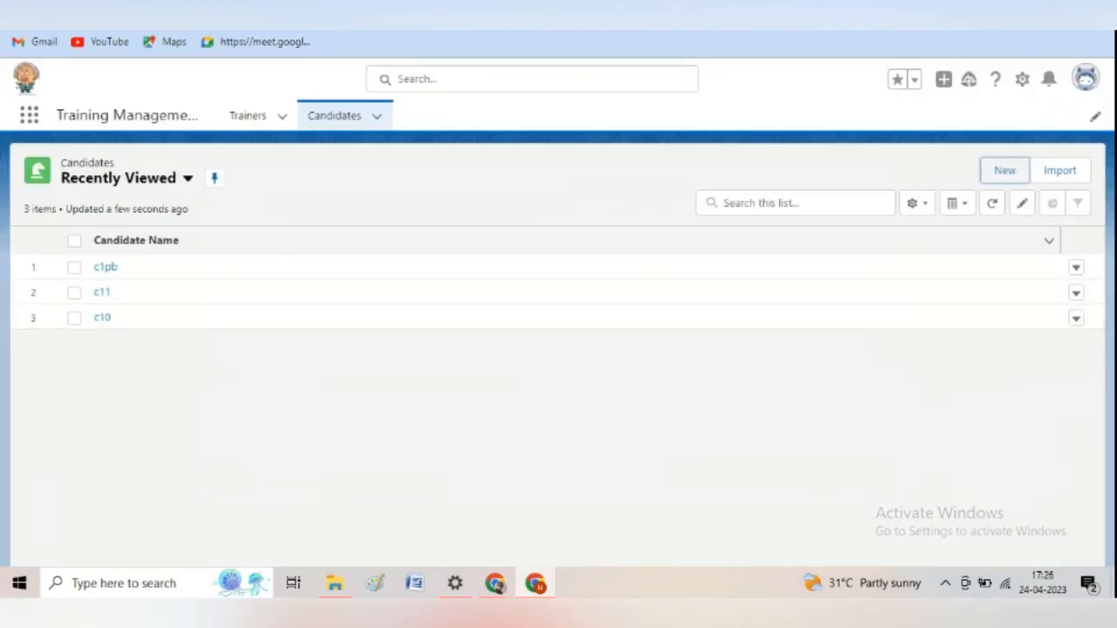
pyautogui.hotkey('ctrl', 'Tab')
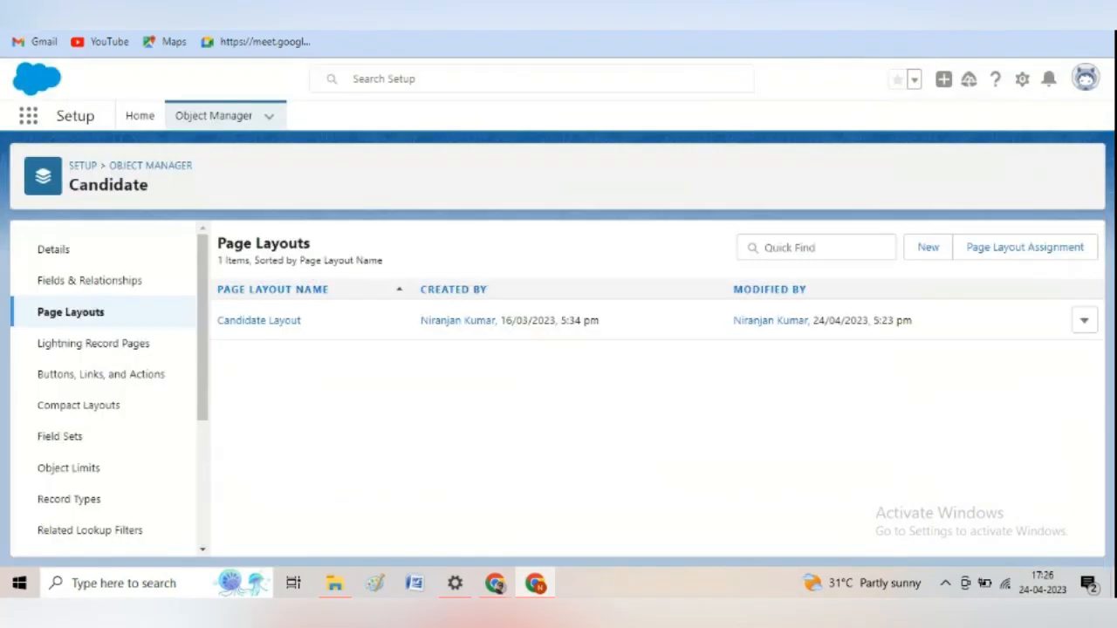
# Open the Candidate Layout and inspect the field properties of Total Amount in the Formula Section without changing them
pyautogui.click(288, 322)
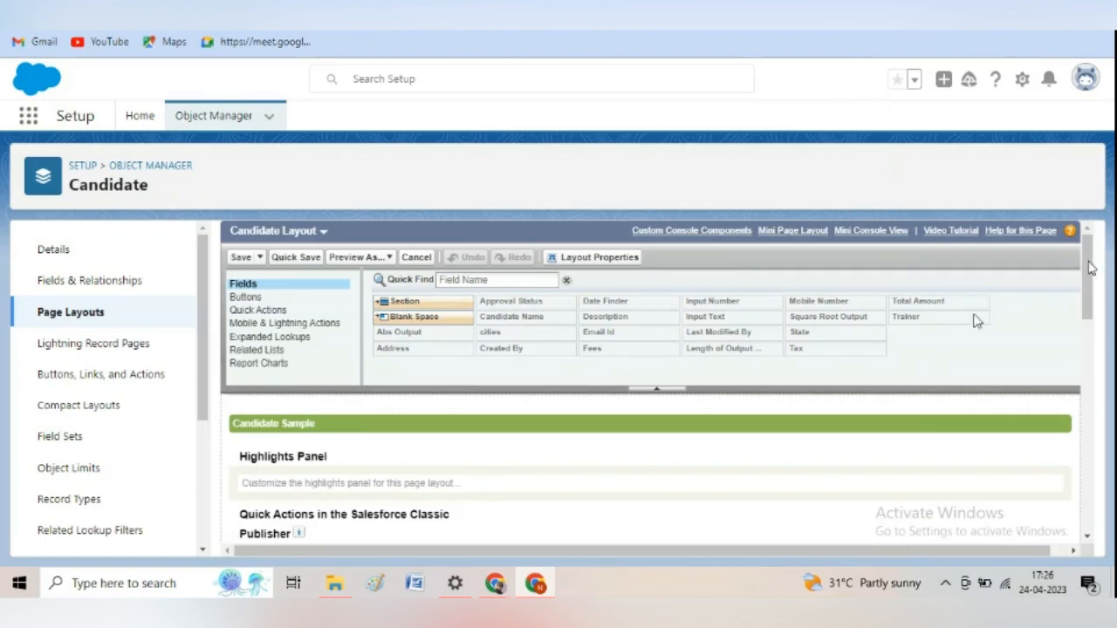
pyautogui.scroll(-10, 1089, 268)
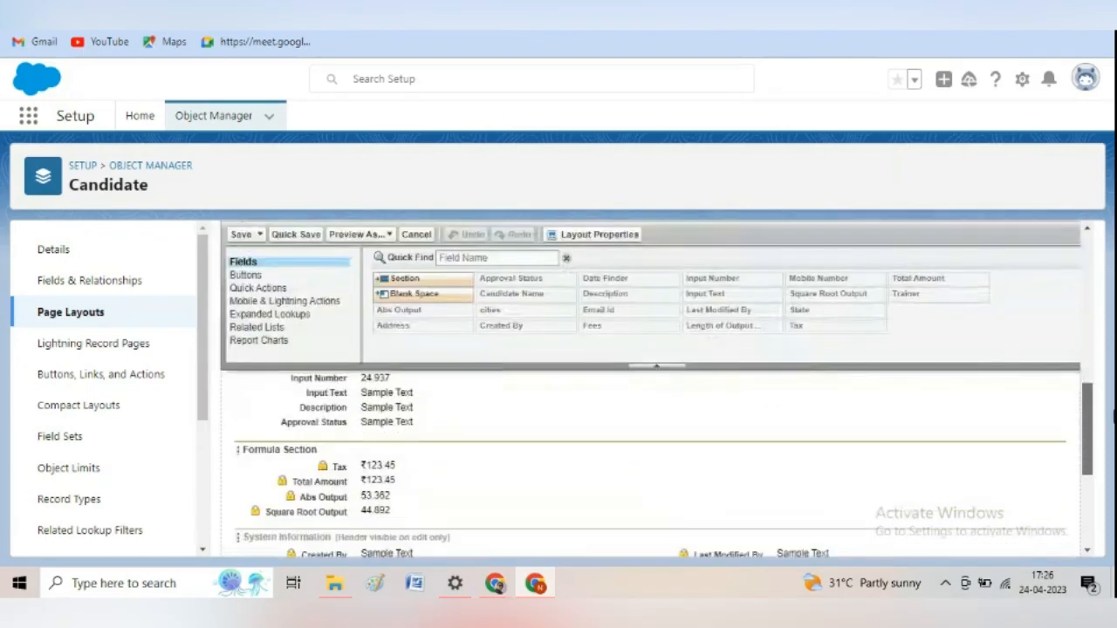
pyautogui.click(639, 420)
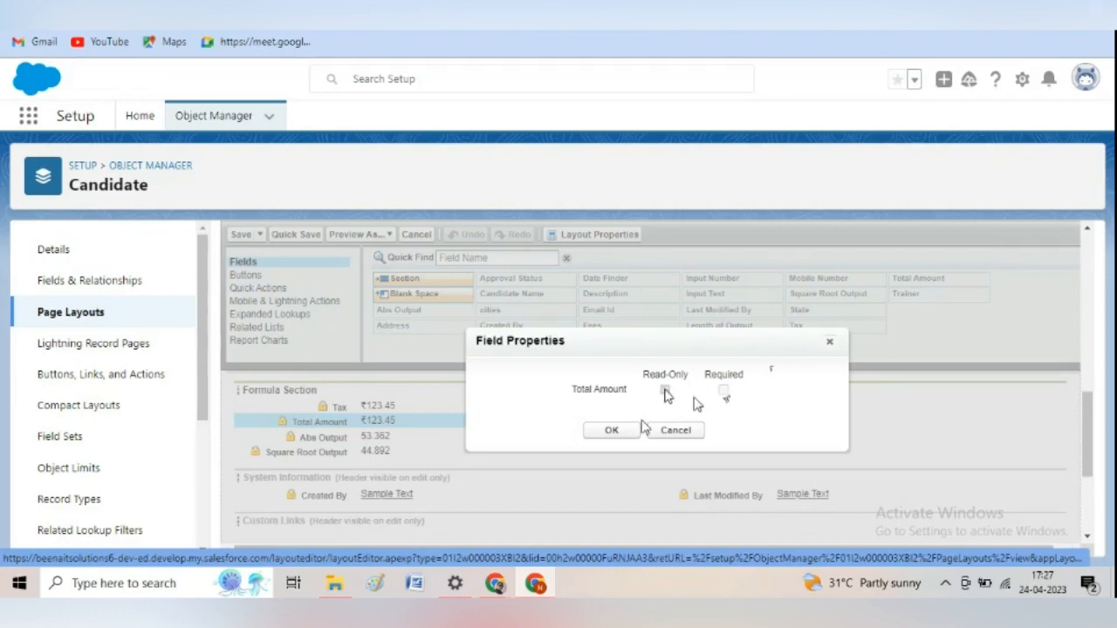
pyautogui.click(831, 347)
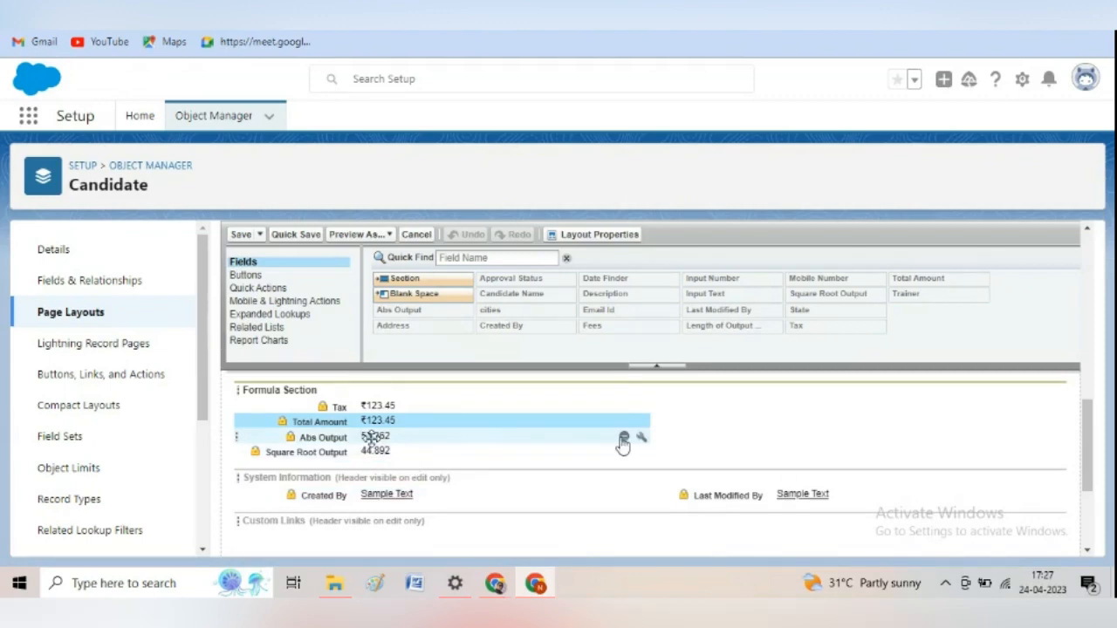
pyautogui.scroll(-5, 623, 437)
# Switch to the Training Management app and reload its Candidates list
pyautogui.hotkey('ctrl', 'shift', 'Tab')
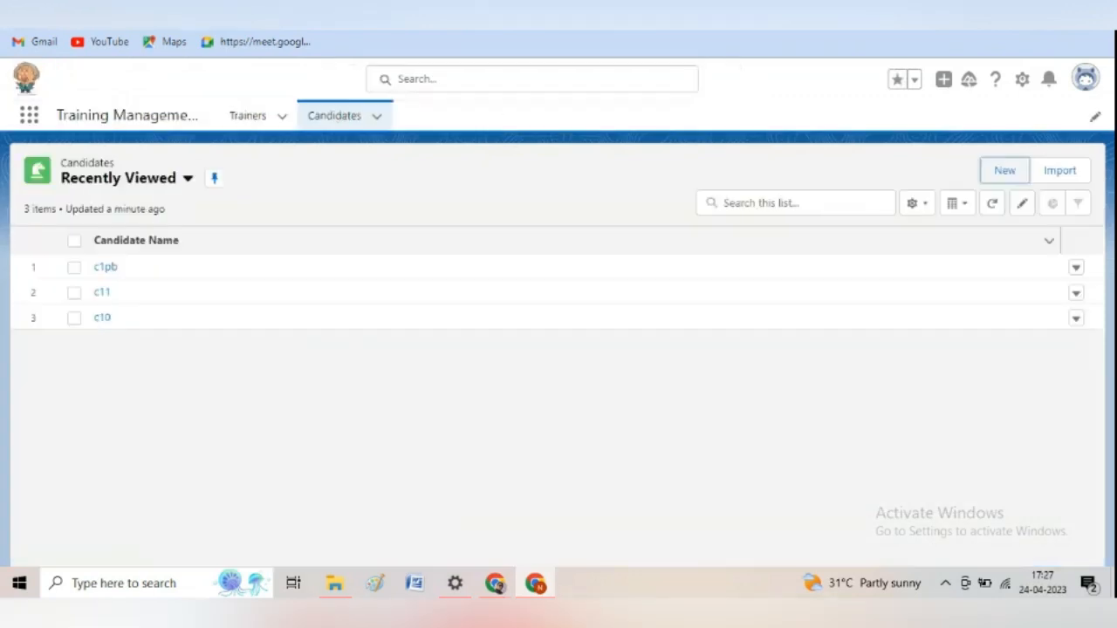
pyautogui.press('F5')
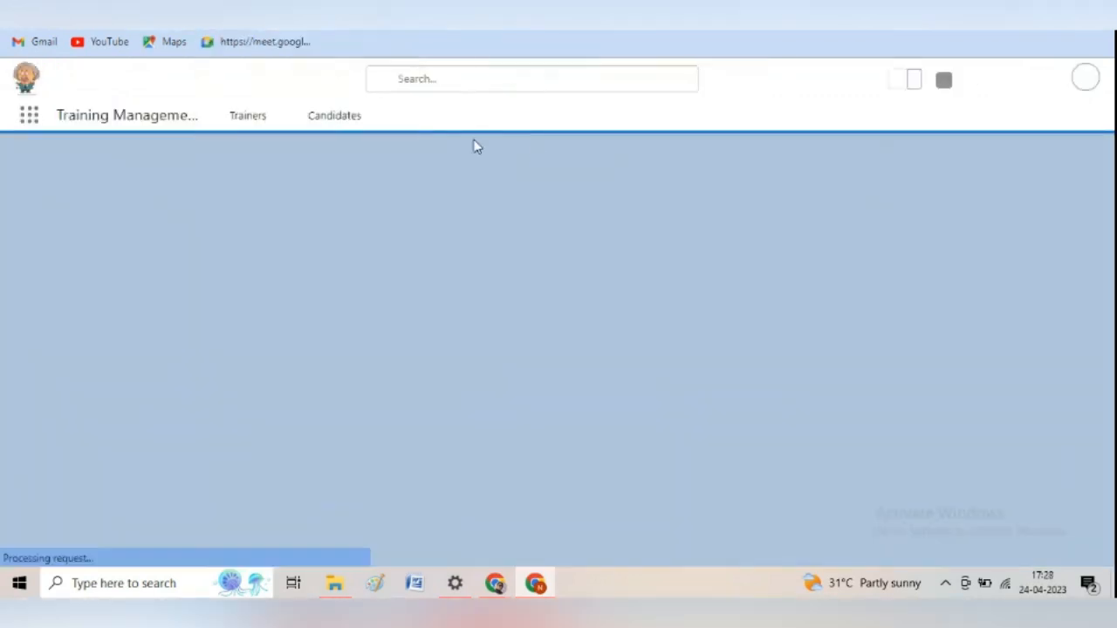
pyautogui.click(338, 118)
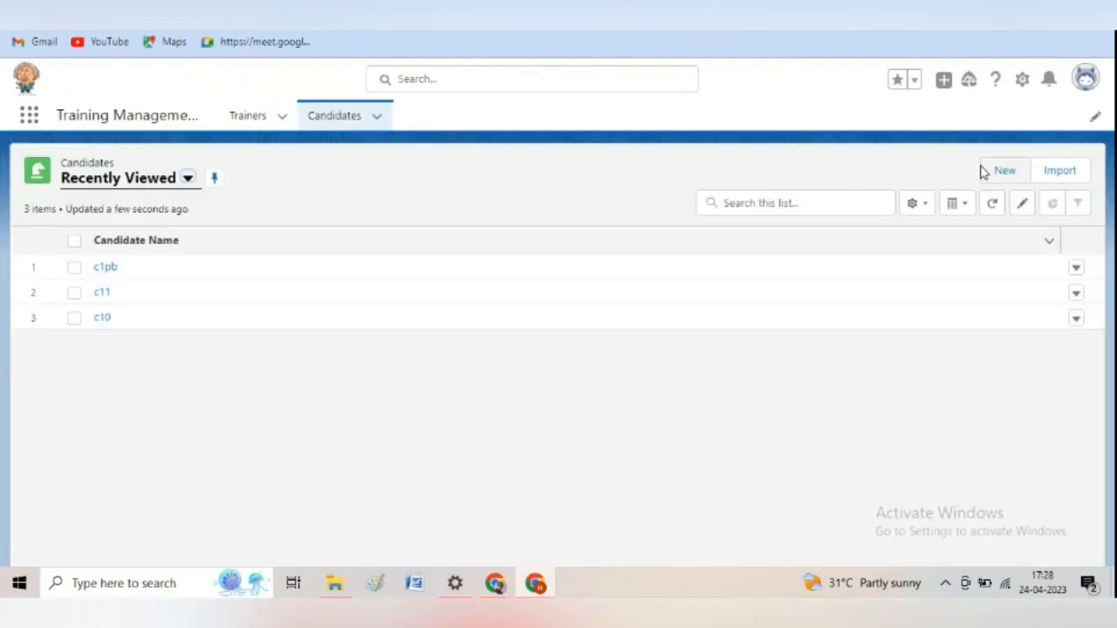
# Start a new candidate with Fees 5000 and Candidate Name ctest, and try to save it
pyautogui.click(984, 171)
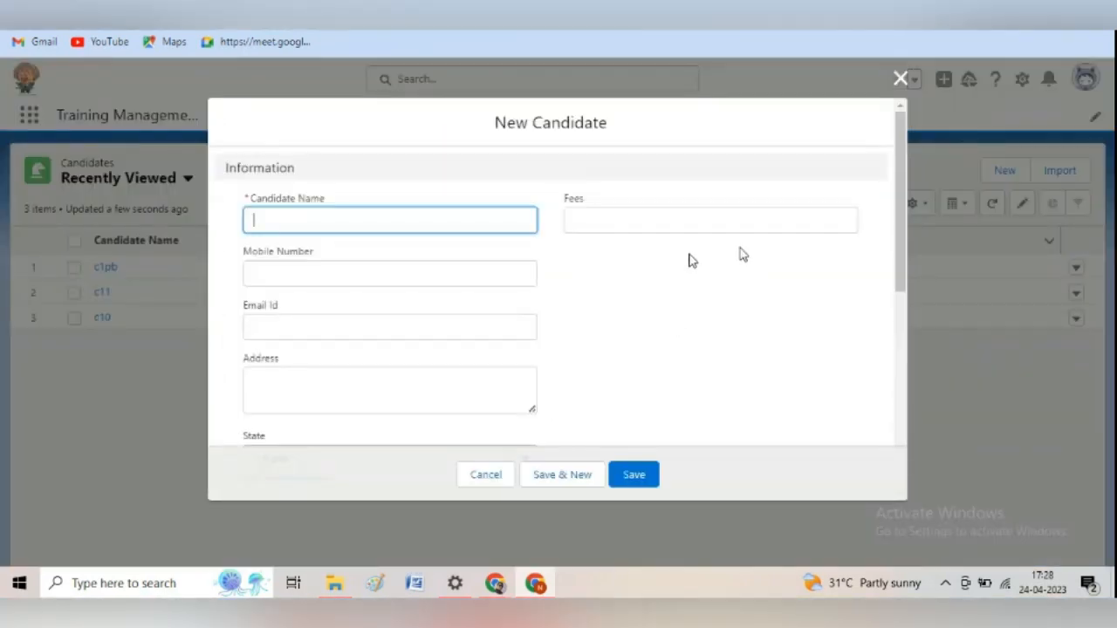
pyautogui.click(676, 219)
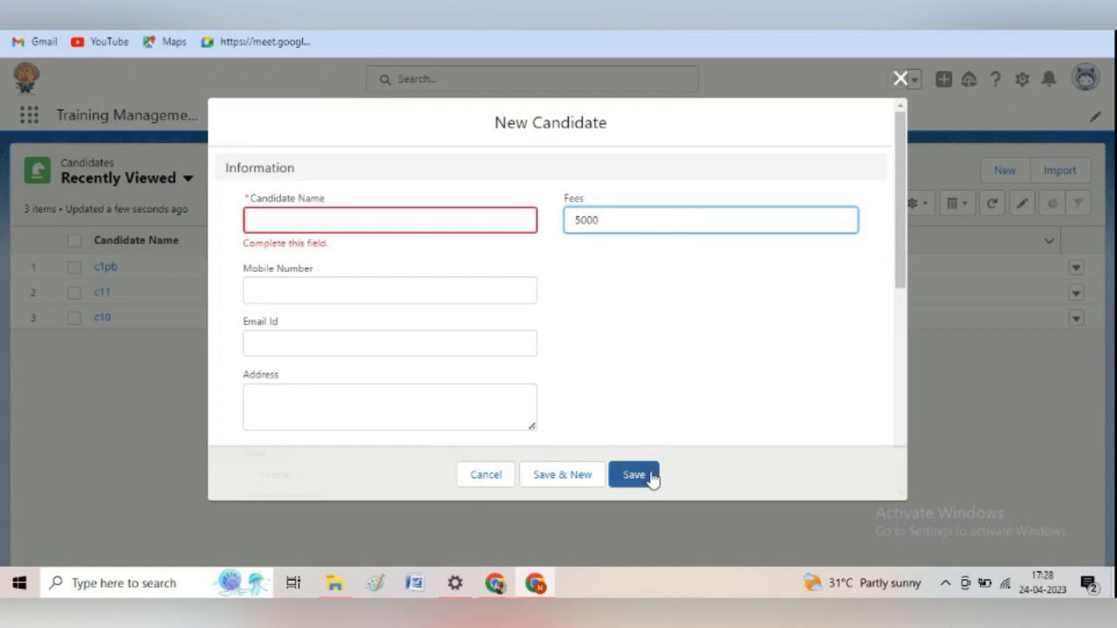
pyautogui.click(390, 220)
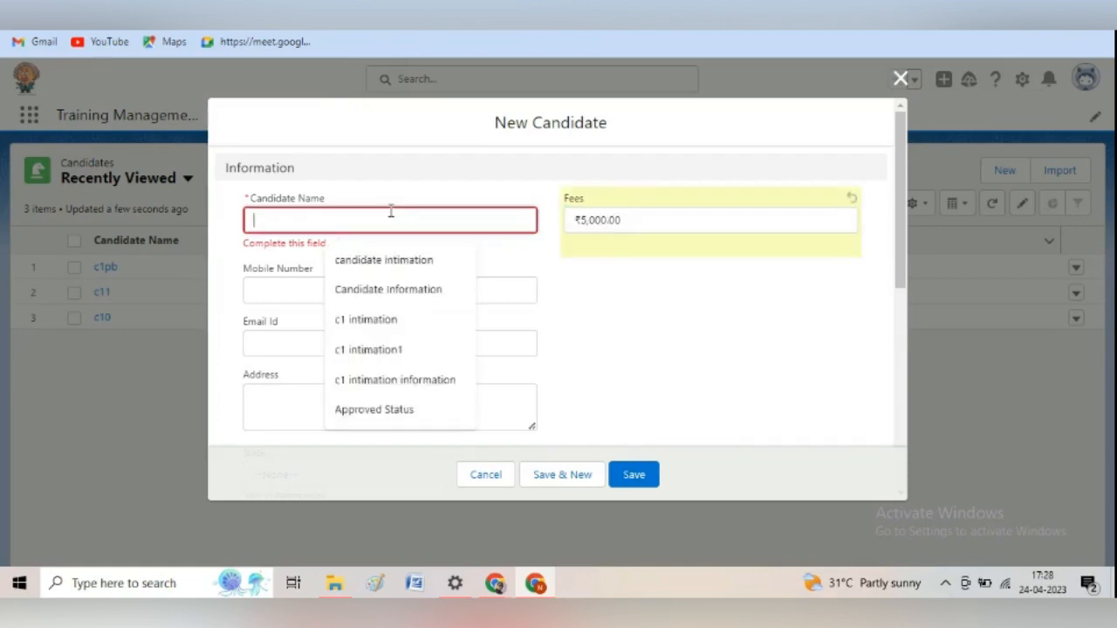
pyautogui.write('c')
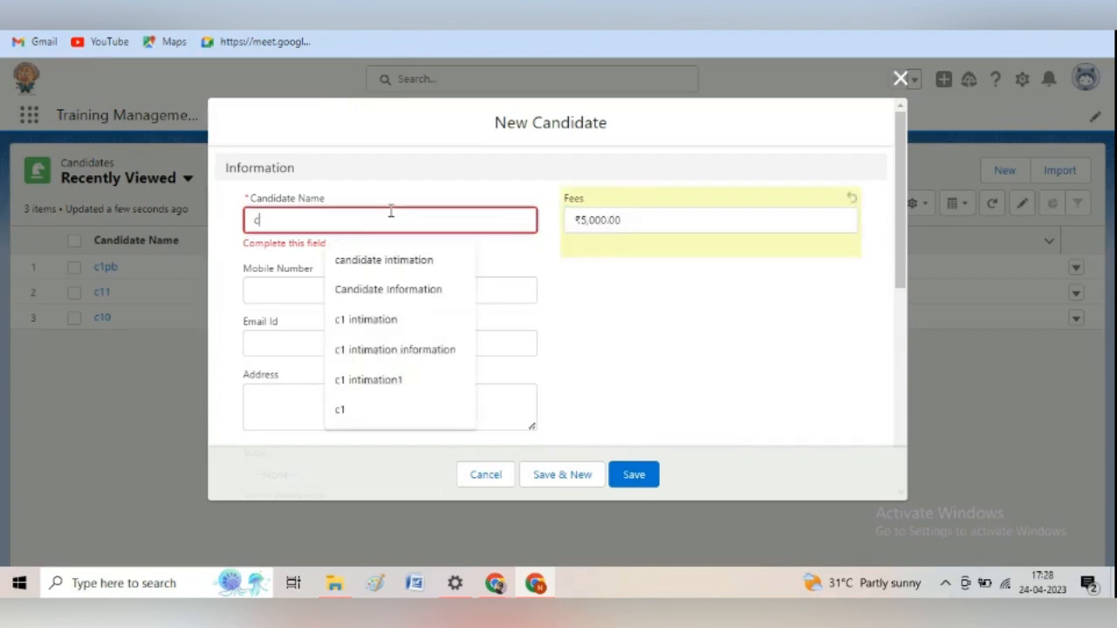
pyautogui.write('test')
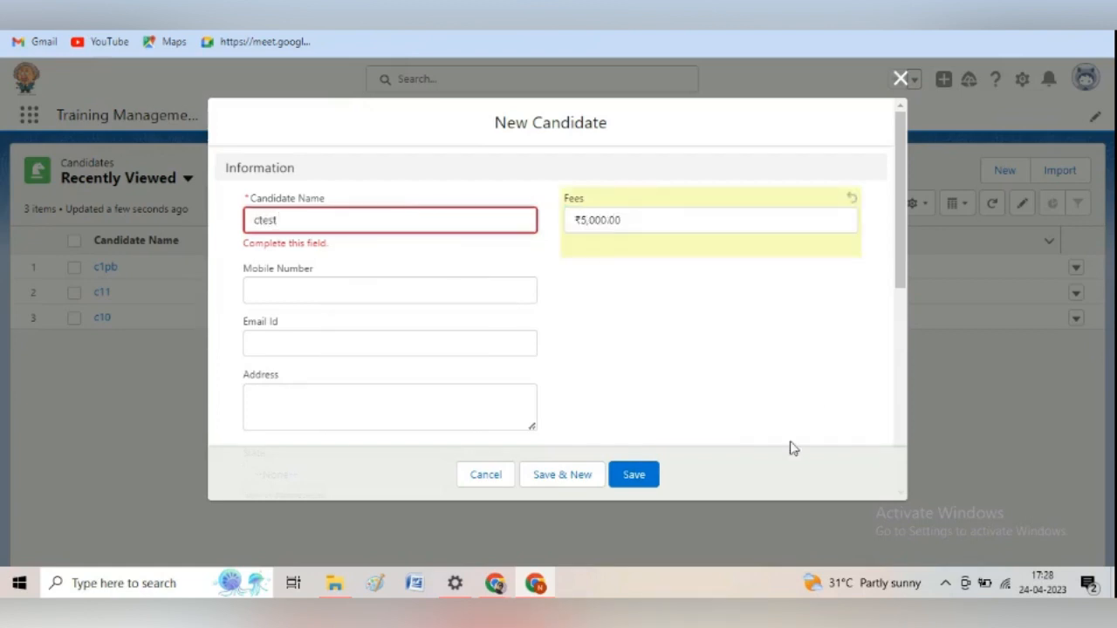
pyautogui.click(635, 474)
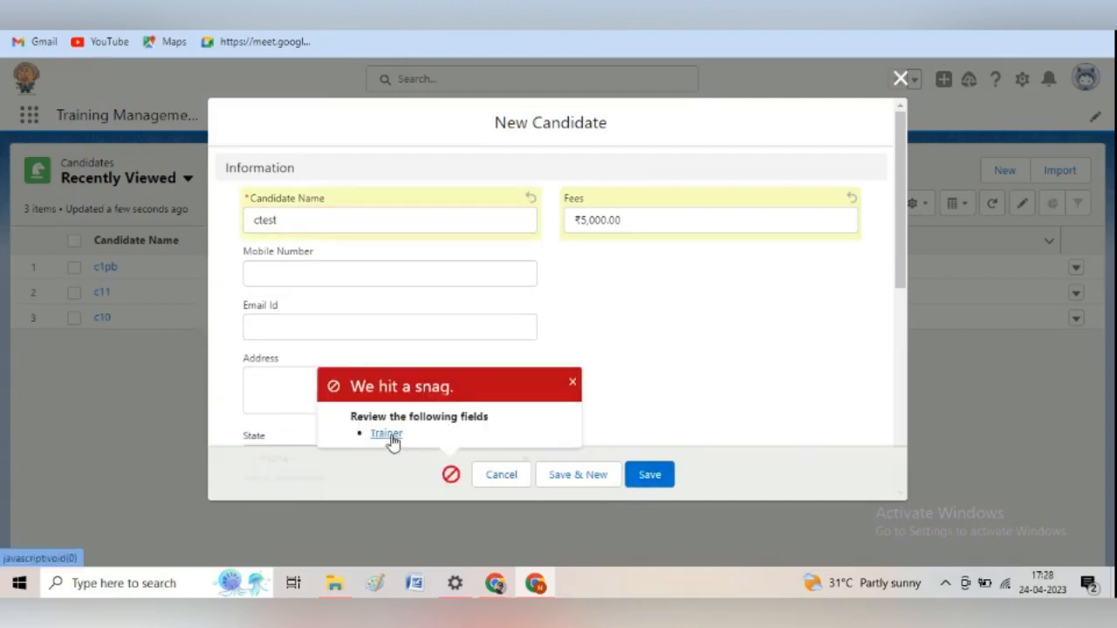
# Set the candidate's required Trainer field to T1 and save the record
pyautogui.click(391, 434)
pyautogui.write('T')
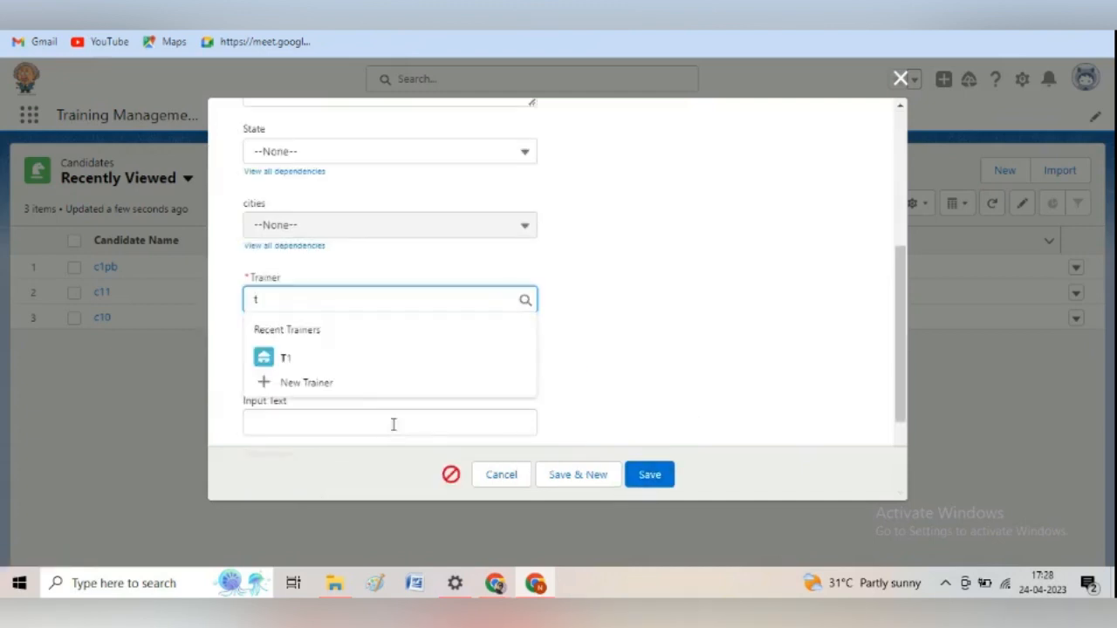
pyautogui.click(302, 357)
pyautogui.click(652, 475)
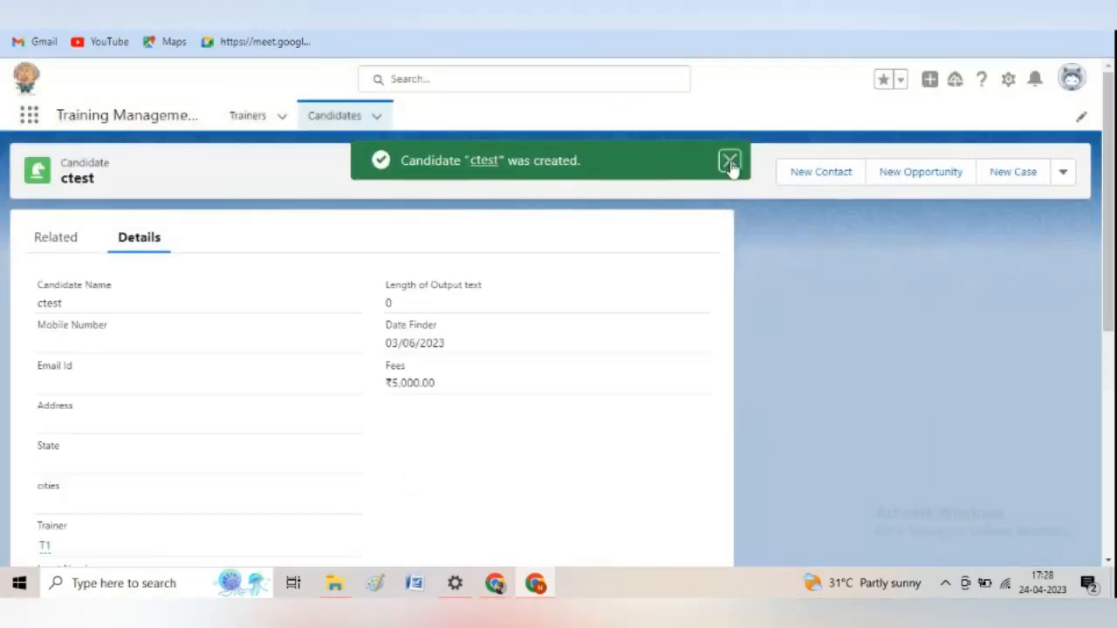
pyautogui.click(731, 163)
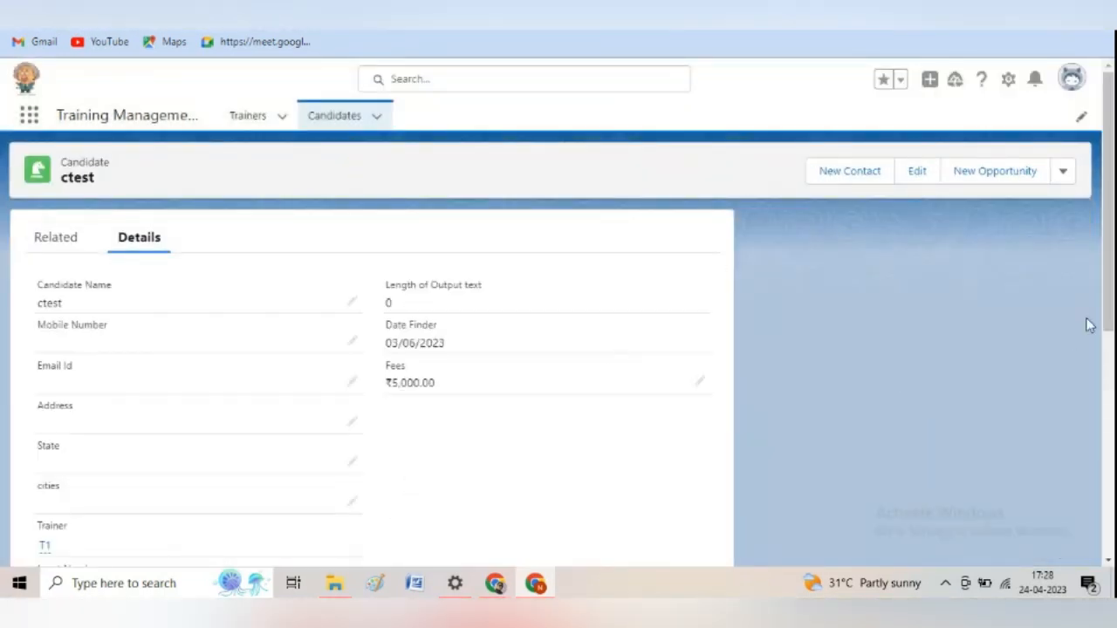
# Examine the ctest record's details, including the tax, total and output fields in the Formula Section
pyautogui.moveTo(1110, 310); pyautogui.dragTo(1112, 339)
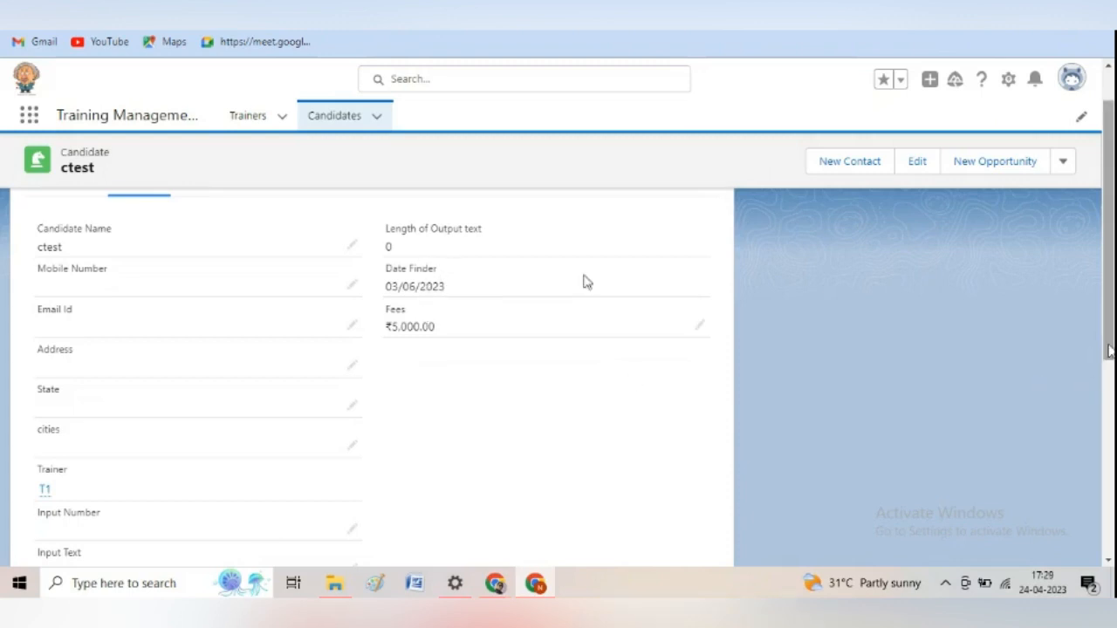
pyautogui.scroll(-3, 584, 282)
pyautogui.scroll(-5, 372, 375)
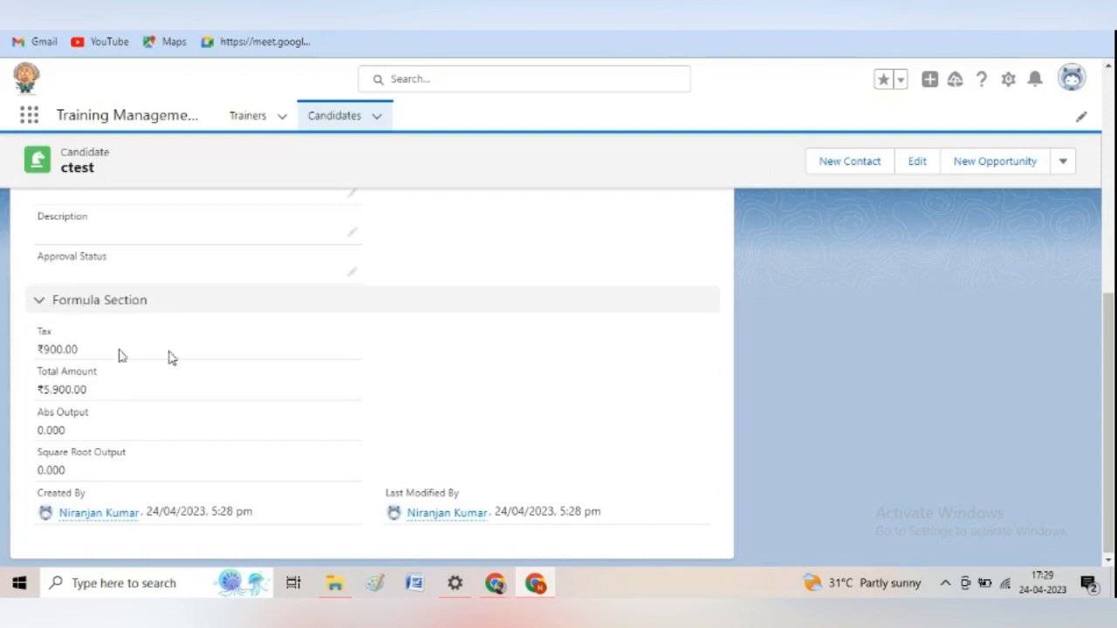
pyautogui.moveTo(1112, 423)
pyautogui.mouseDown()
pyautogui.moveTo(1112, 375)
pyautogui.moveTo(1112, 428)
pyautogui.mouseUp()
pyautogui.moveTo(1110, 416); pyautogui.dragTo(1100, 178)
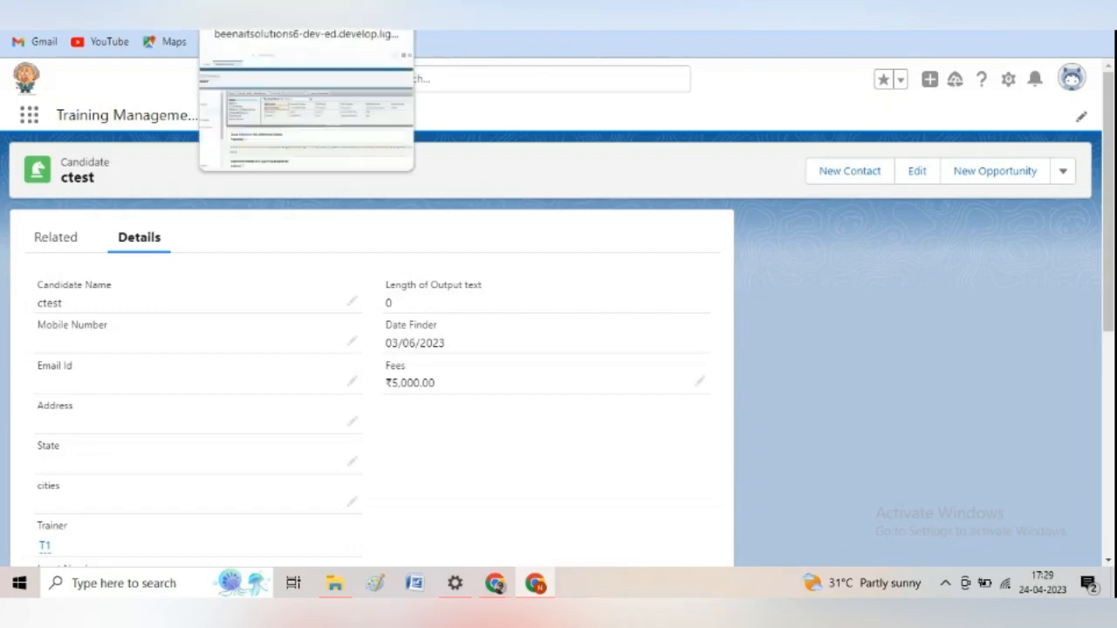
# Return to the Candidate Layout in Setup and inspect the field properties of Length of Output text without changing them
pyautogui.click(279, 7)
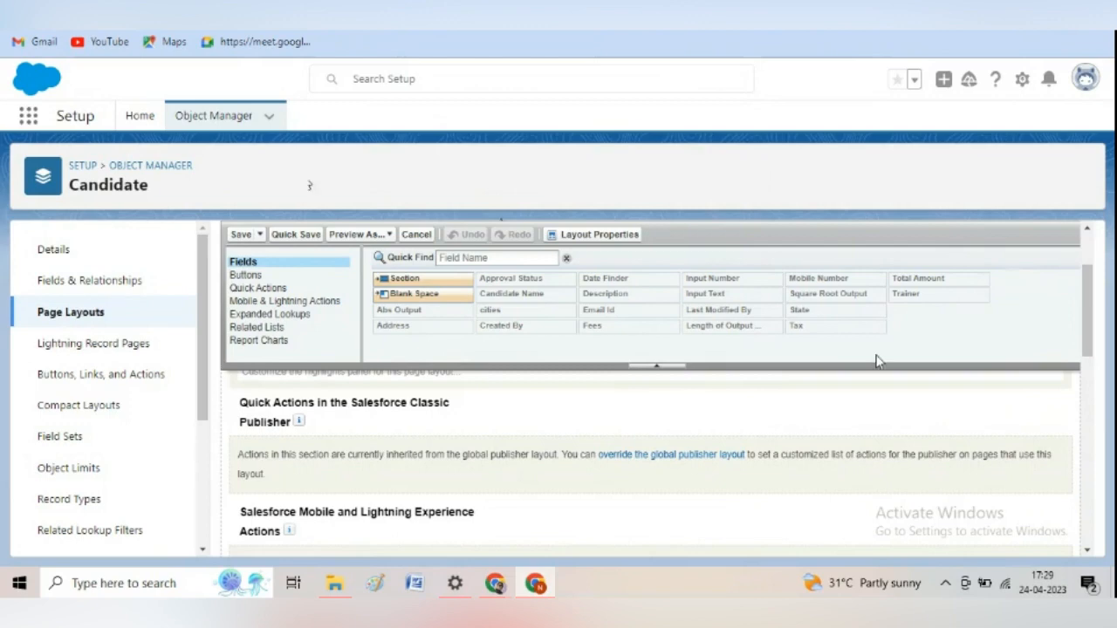
pyautogui.moveTo(1090, 328); pyautogui.dragTo(1099, 389)
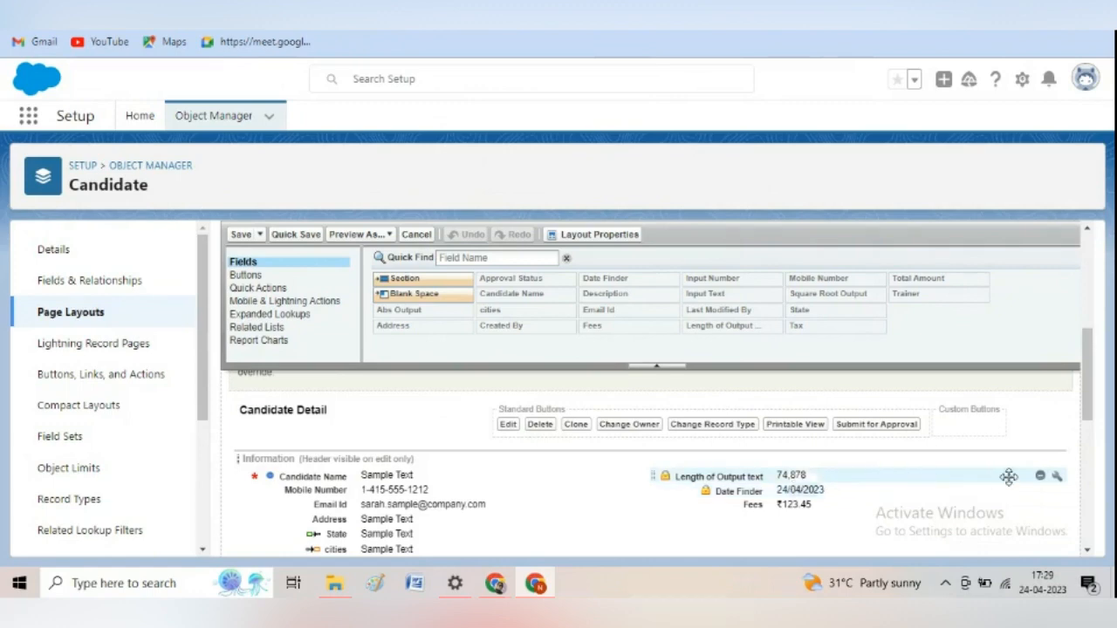
pyautogui.click(1056, 479)
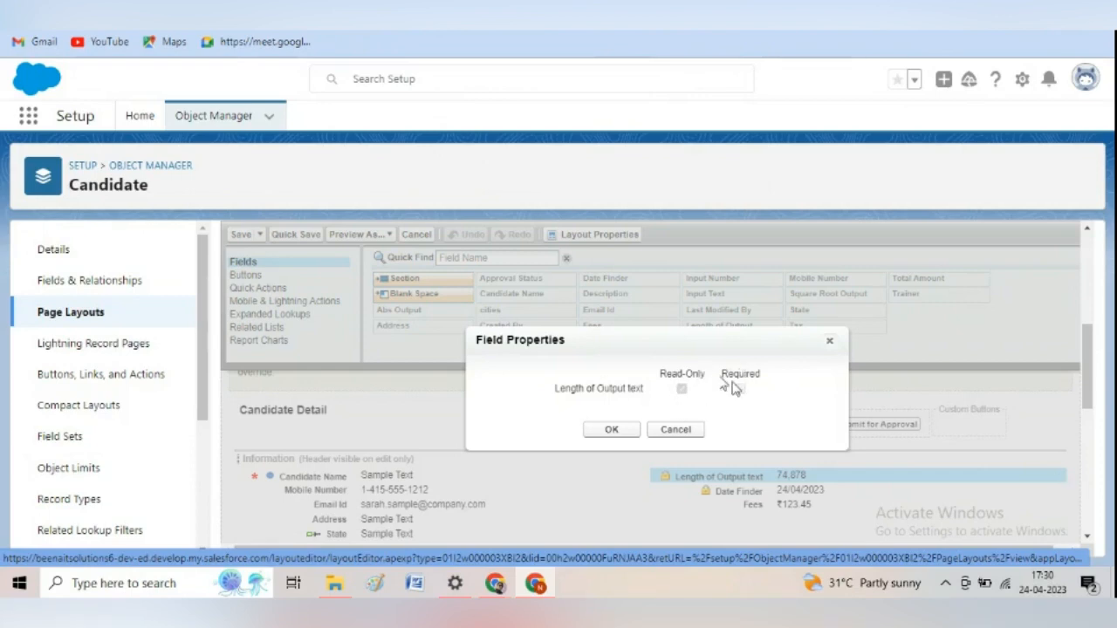
pyautogui.click(829, 341)
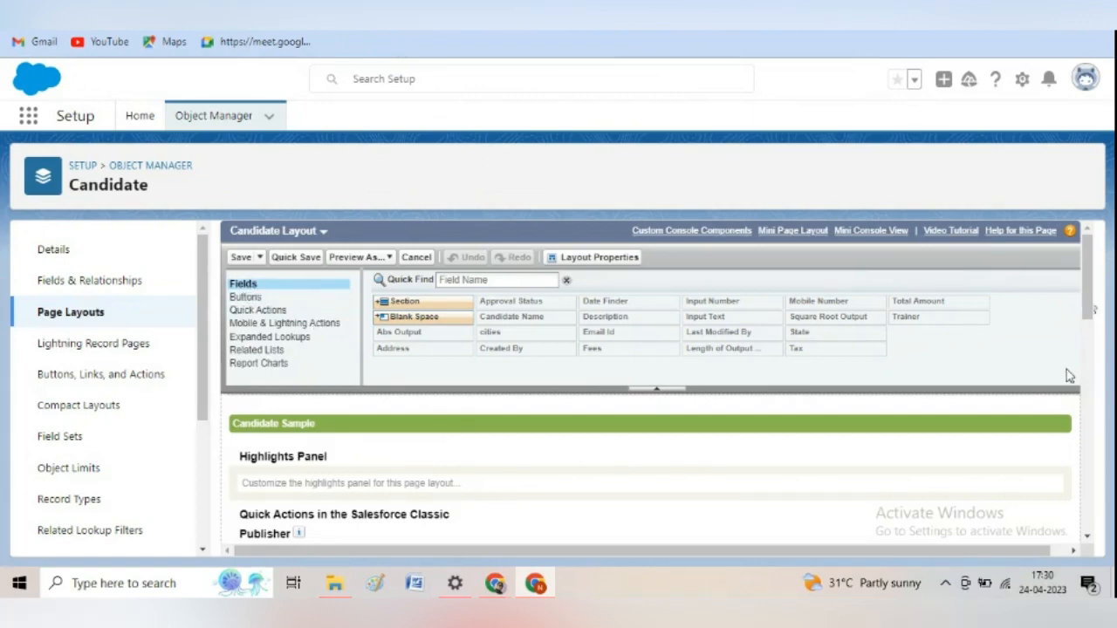
# Review the fields placed in the layout's Information section and Formula Section
pyautogui.moveTo(1089, 309); pyautogui.dragTo(1110, 426)
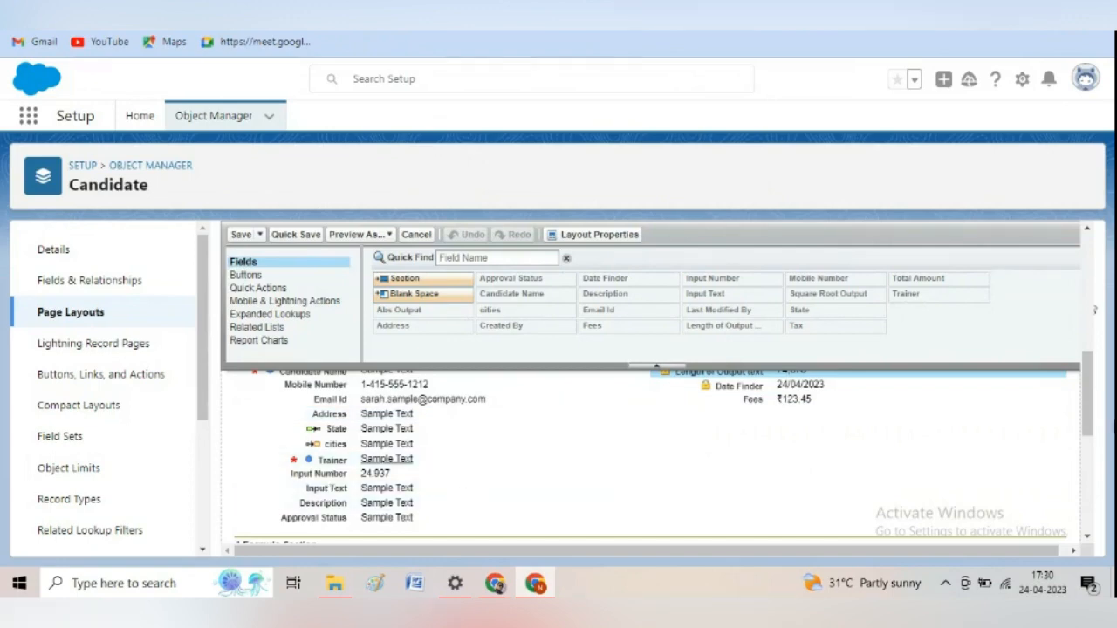
pyautogui.moveTo(1110, 426); pyautogui.dragTo(1097, 449)
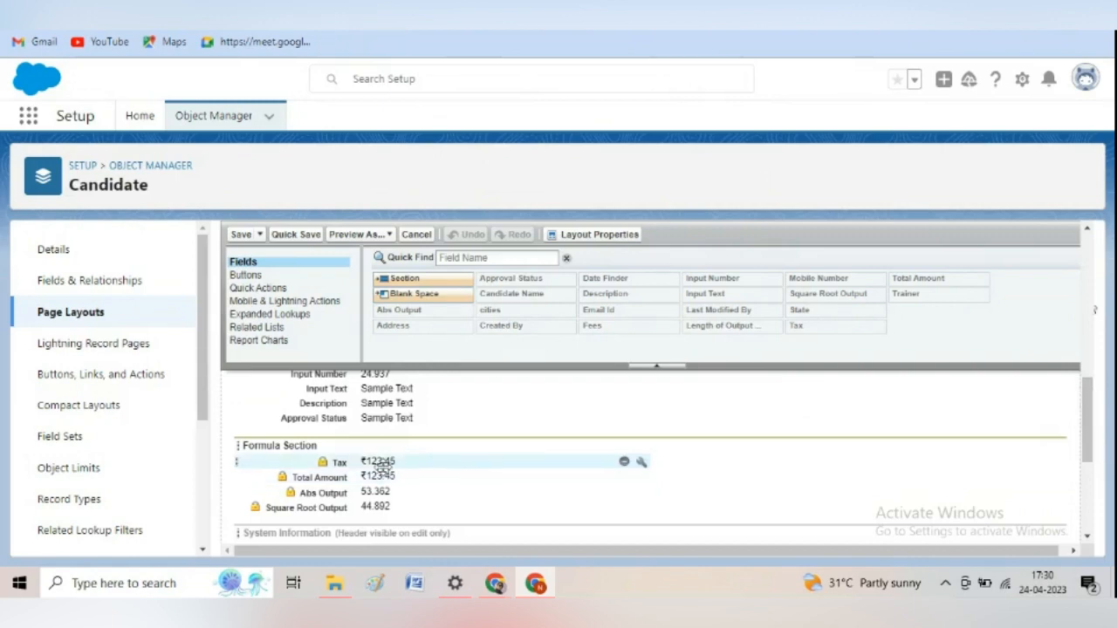
pyautogui.moveTo(1087, 427); pyautogui.dragTo(1087, 286)
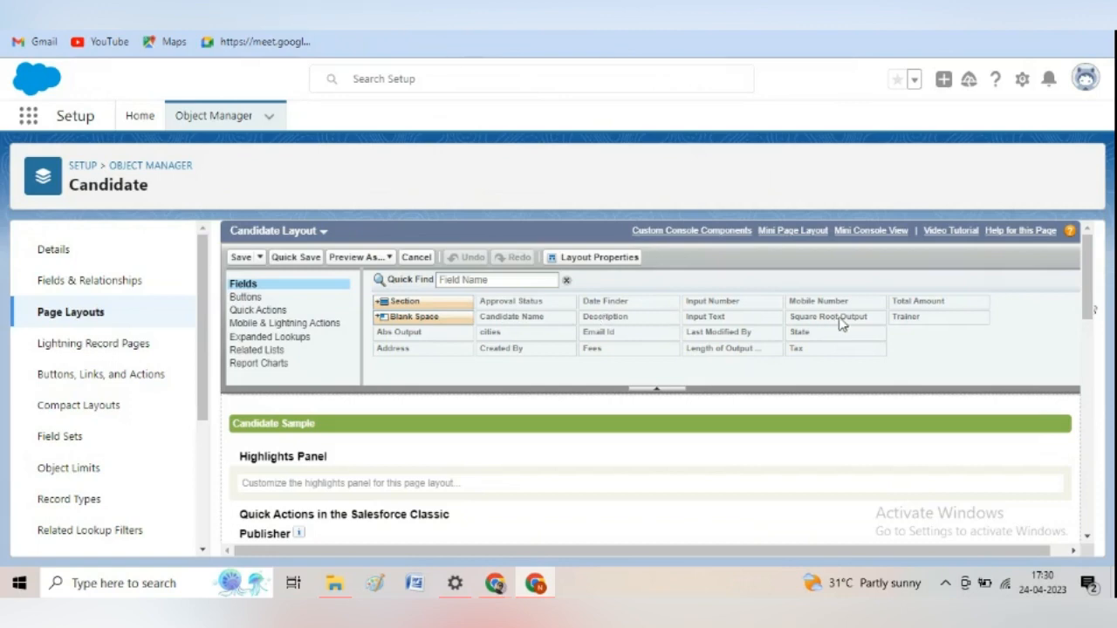
# Remove the Submit for Approval button from Candidate Detail's standard buttons and add it back after Printable View
pyautogui.moveTo(840, 323)
pyautogui.click(249, 298)
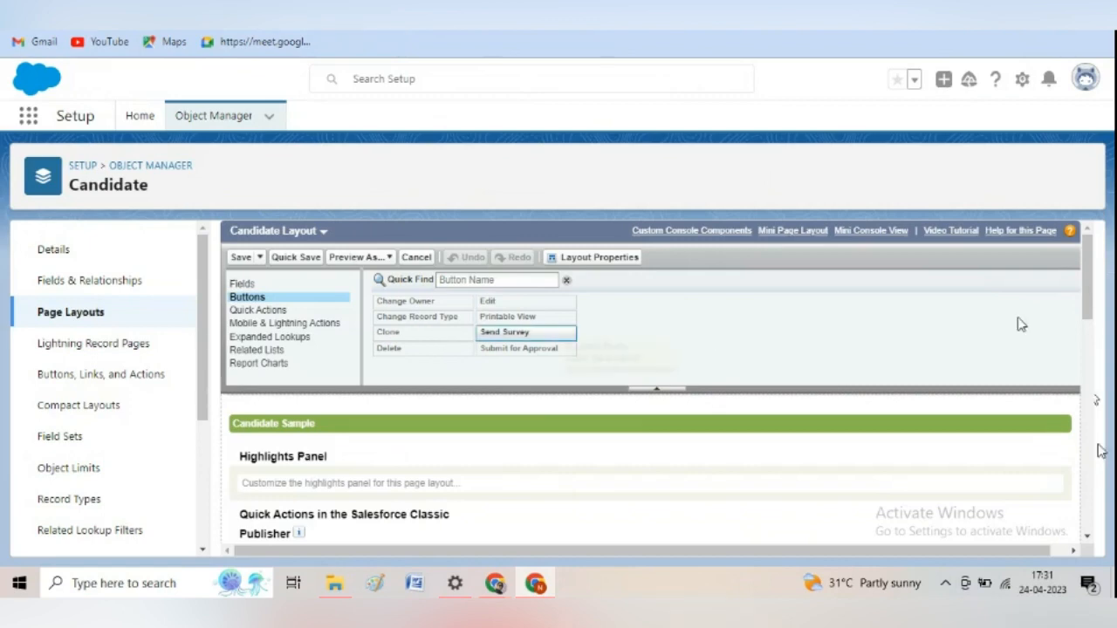
pyautogui.scroll(-1, 1095, 316)
pyautogui.scroll(-5, 1095, 316)
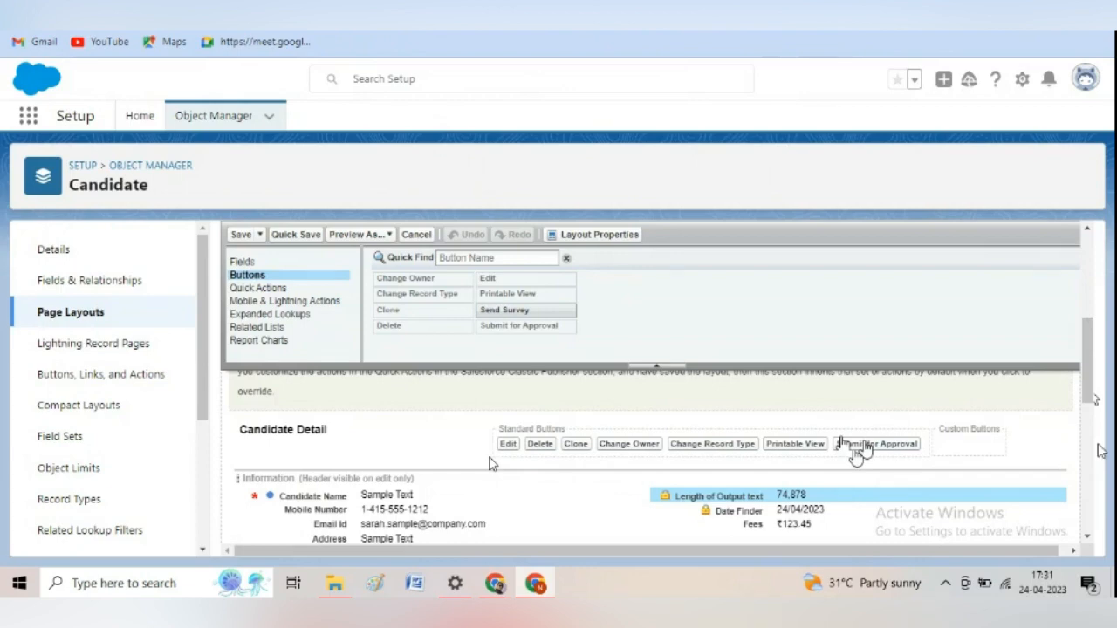
pyautogui.moveTo(859, 452); pyautogui.dragTo(511, 314)
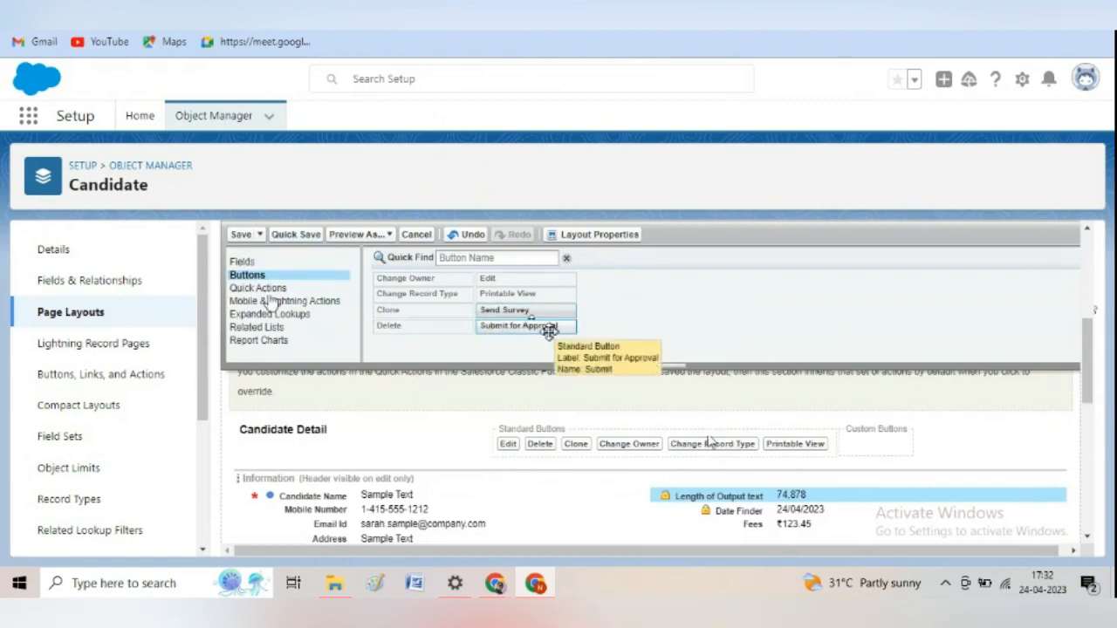
pyautogui.moveTo(533, 329); pyautogui.dragTo(851, 439)
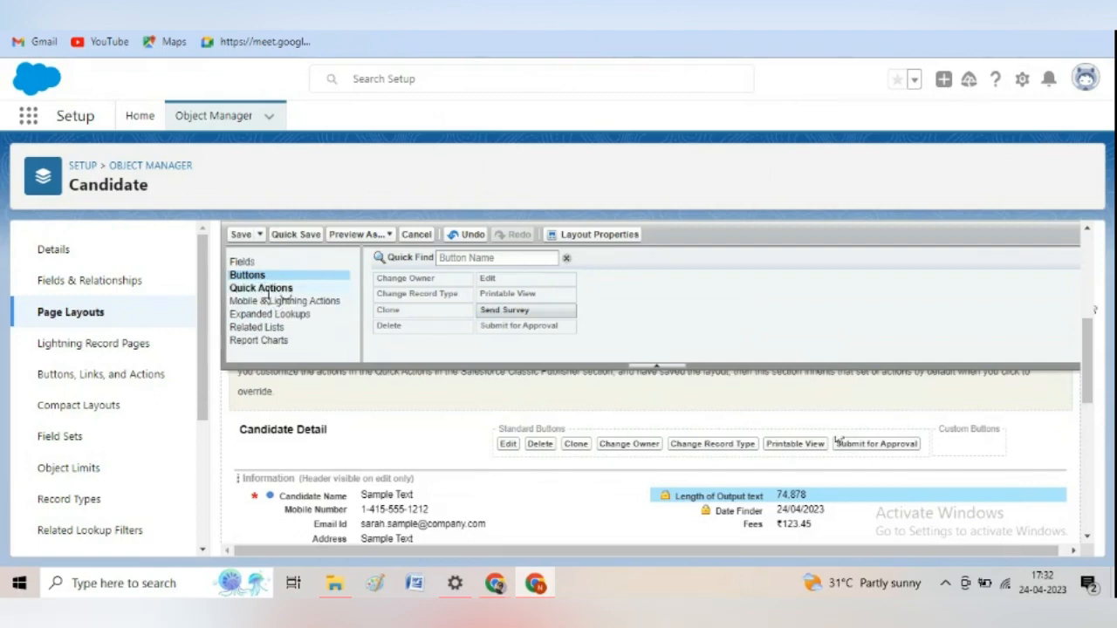
# Review the available quick actions and override the predefined actions in the Salesforce Mobile and Lightning Experience Actions section
pyautogui.click(261, 288)
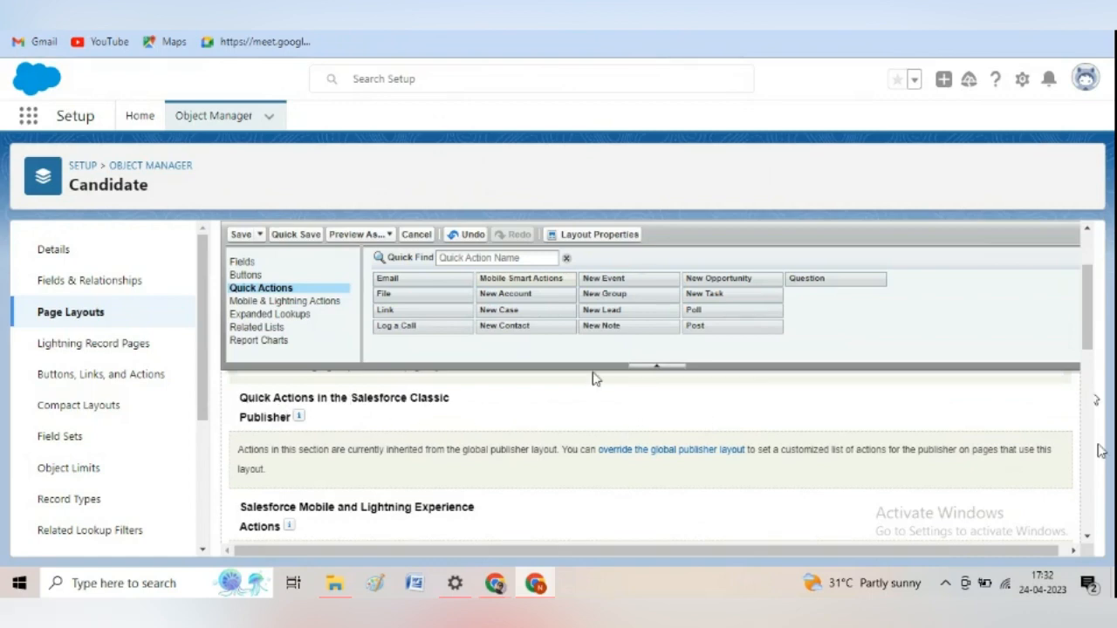
pyautogui.click(307, 308)
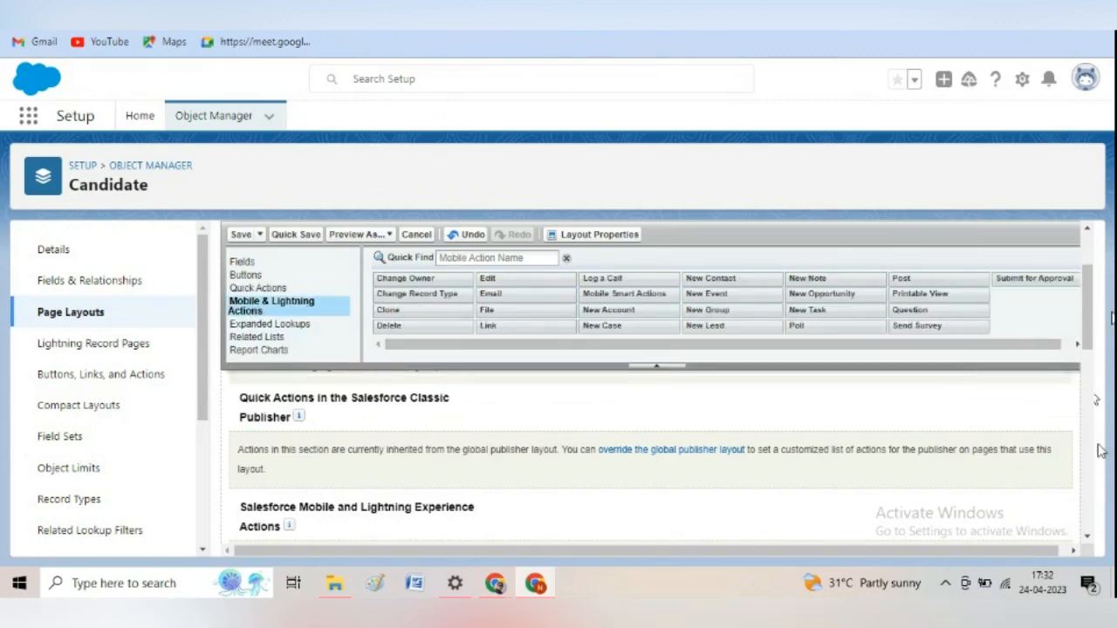
pyautogui.moveTo(1089, 337); pyautogui.dragTo(1102, 376)
pyautogui.moveTo(1101, 381); pyautogui.dragTo(1098, 346)
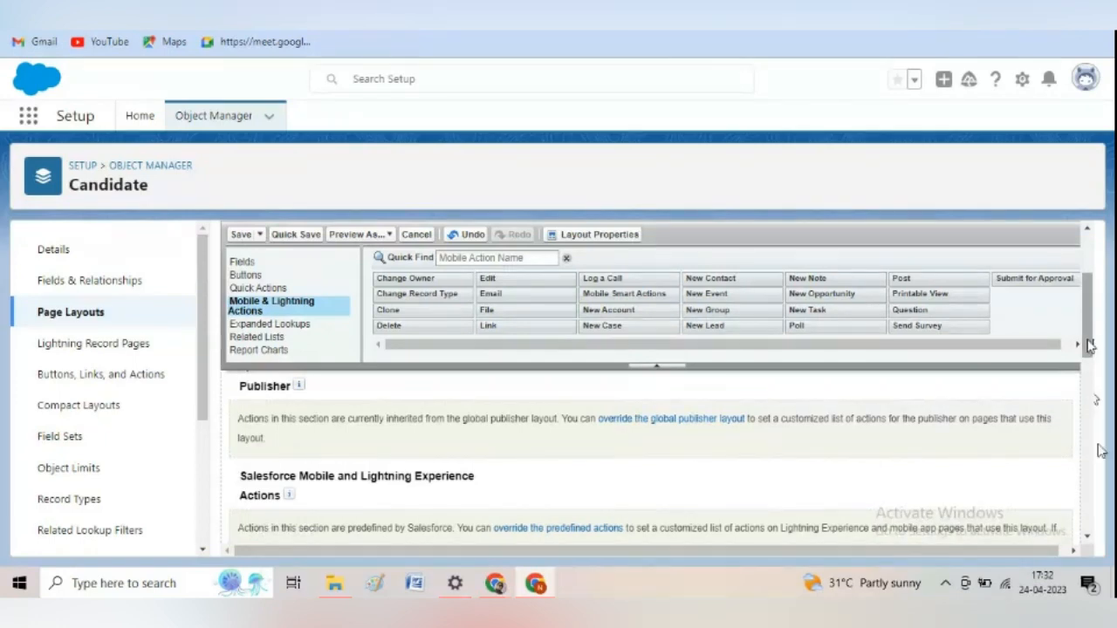
pyautogui.moveTo(1089, 346); pyautogui.dragTo(1090, 356)
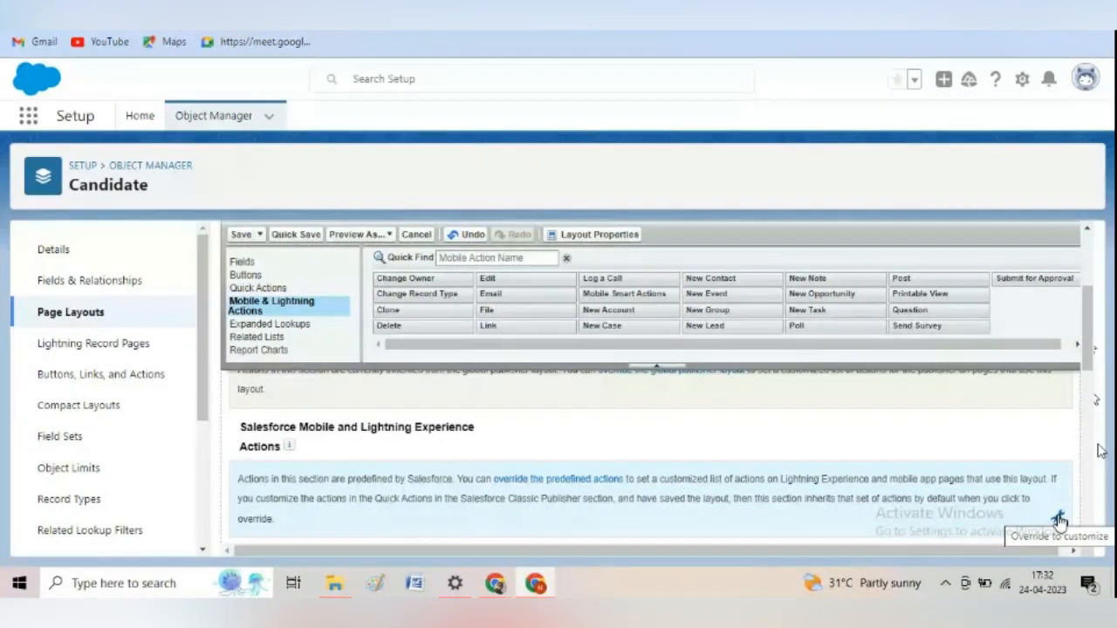
pyautogui.click(1058, 520)
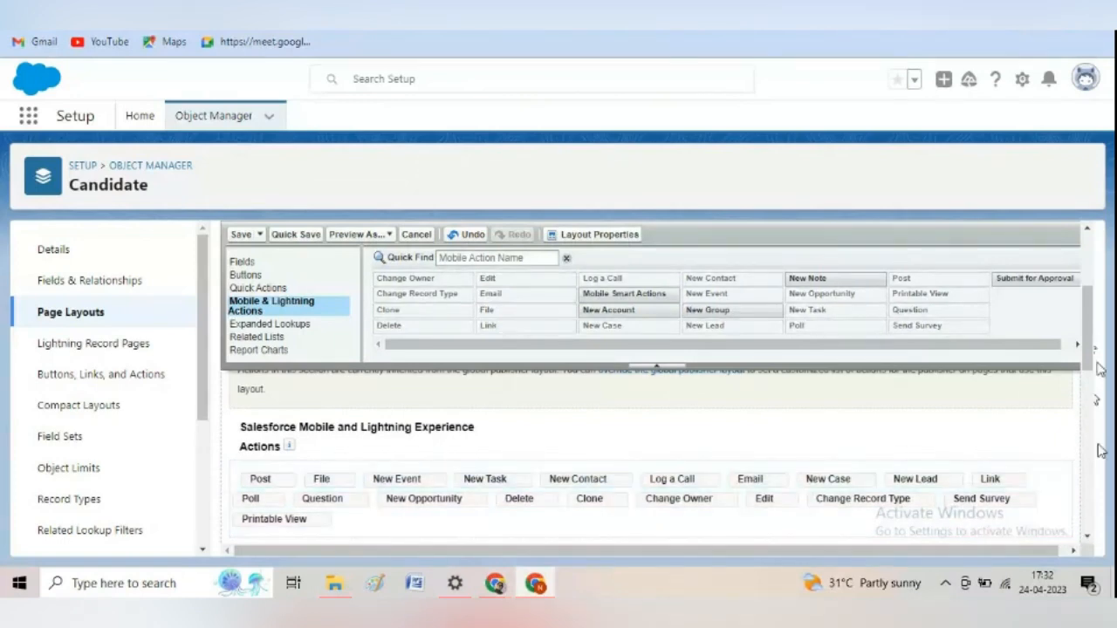
# Examine the Salesforce Mobile and Lightning Experience Actions section and the expanded lookups available for the Mobile Cards section
pyautogui.moveTo(1088, 354); pyautogui.dragTo(1089, 375)
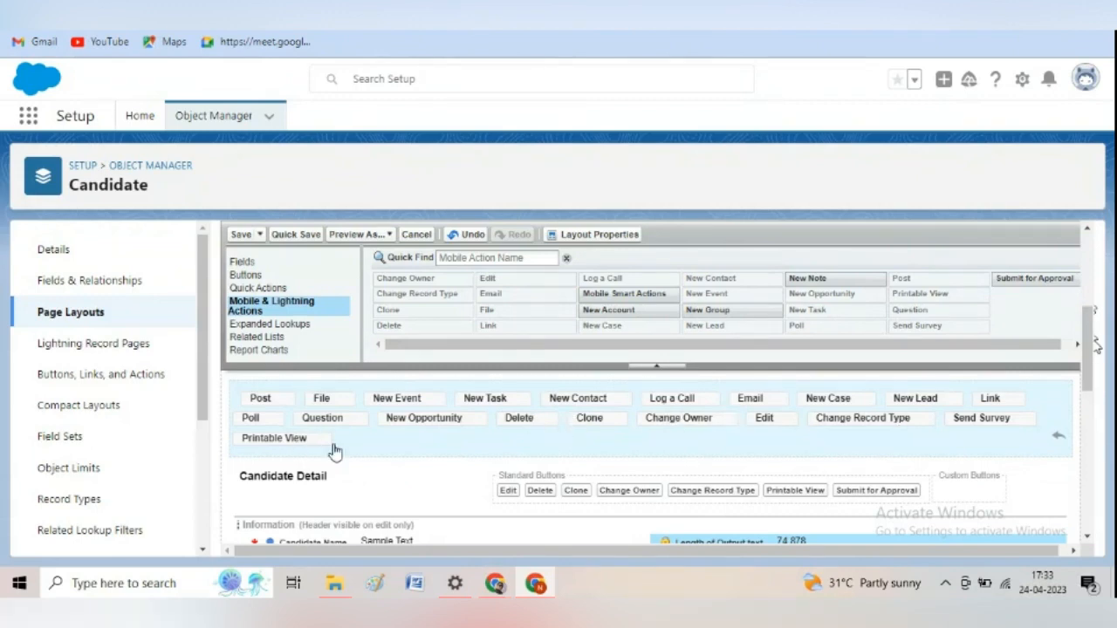
pyautogui.scroll(2, 1095, 349)
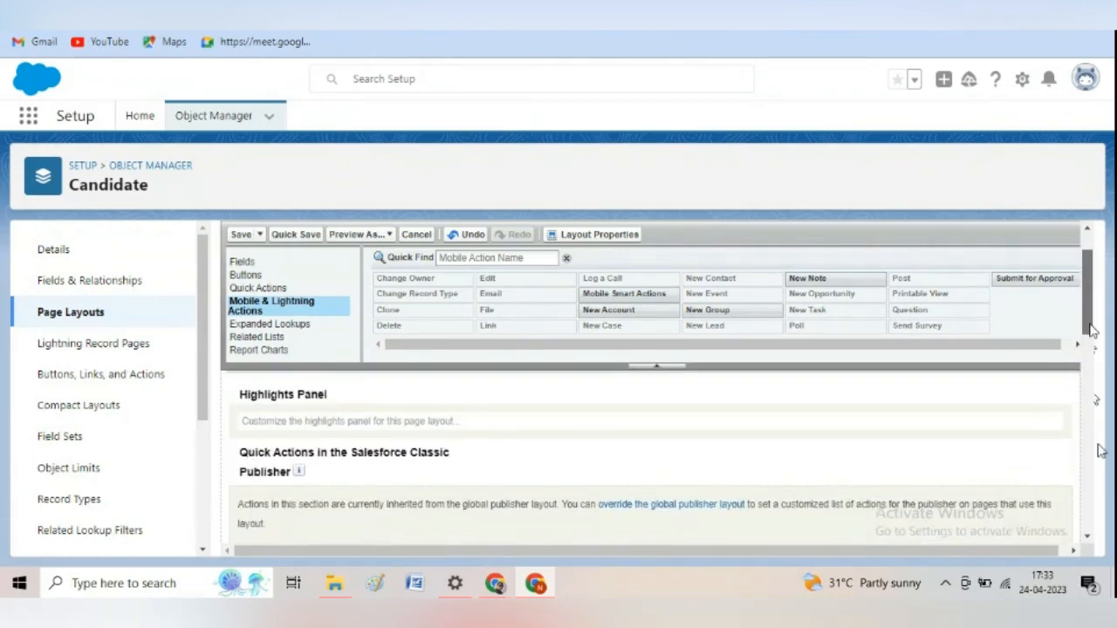
pyautogui.scroll(-2, 1097, 356)
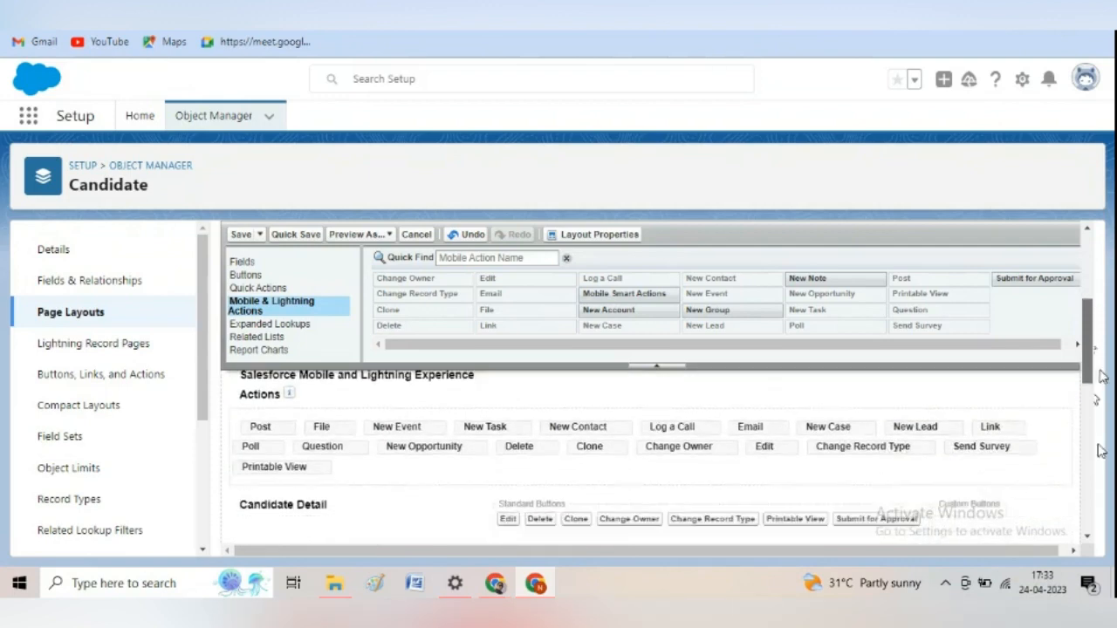
pyautogui.click(258, 326)
pyautogui.scroll(-5, 1095, 436)
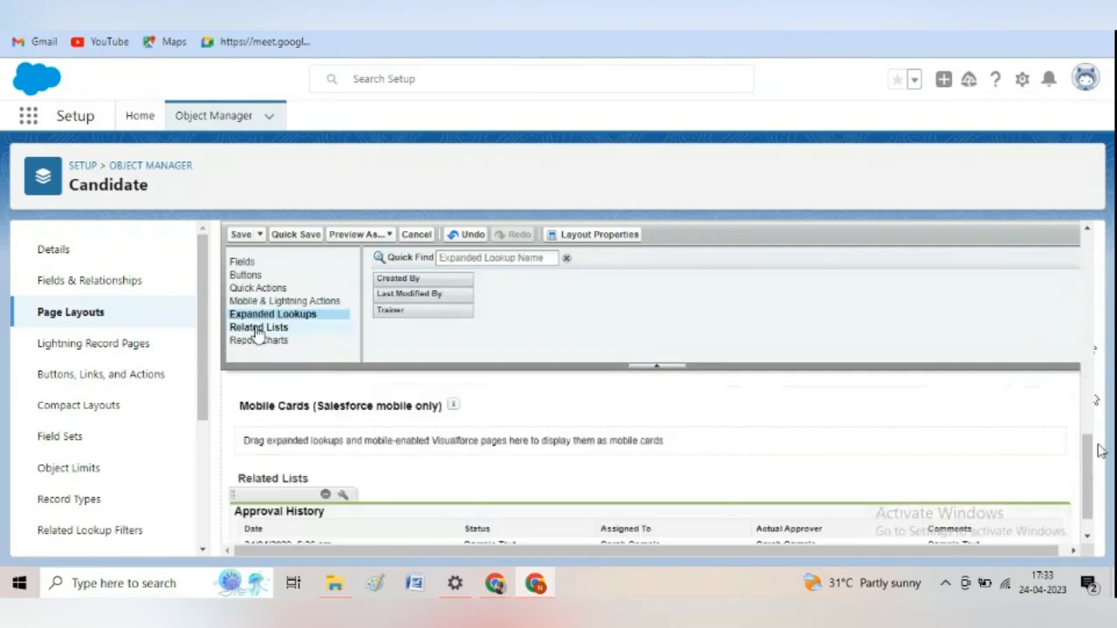
pyautogui.moveTo(1089, 500)
pyautogui.mouseDown()
pyautogui.moveTo(1087, 468)
pyautogui.moveTo(1087, 504)
pyautogui.mouseUp()
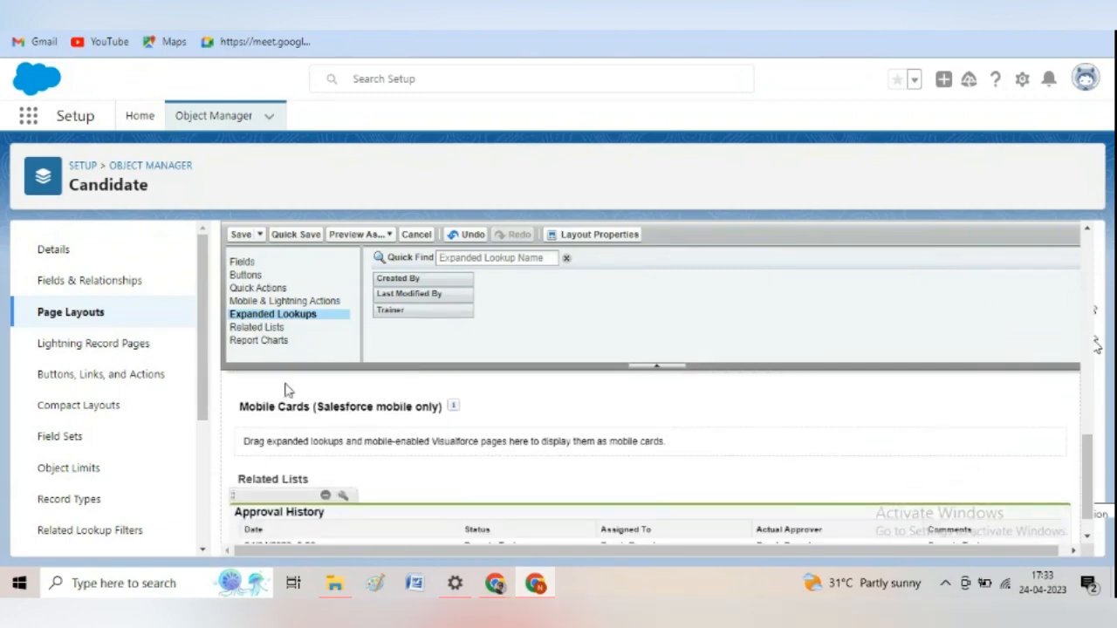
# Review the related lists available for the Candidate Layout and view the ctest candidate's related lists in Training Management
pyautogui.click(258, 328)
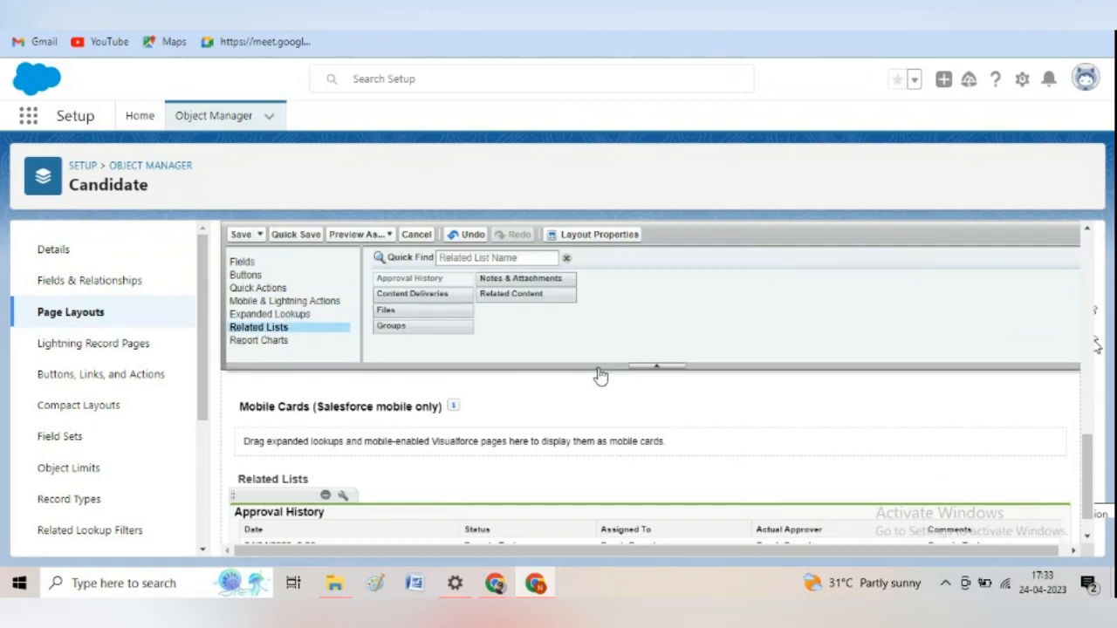
pyautogui.moveTo(1085, 474)
pyautogui.mouseDown()
pyautogui.moveTo(1089, 465)
pyautogui.moveTo(1089, 481)
pyautogui.mouseUp()
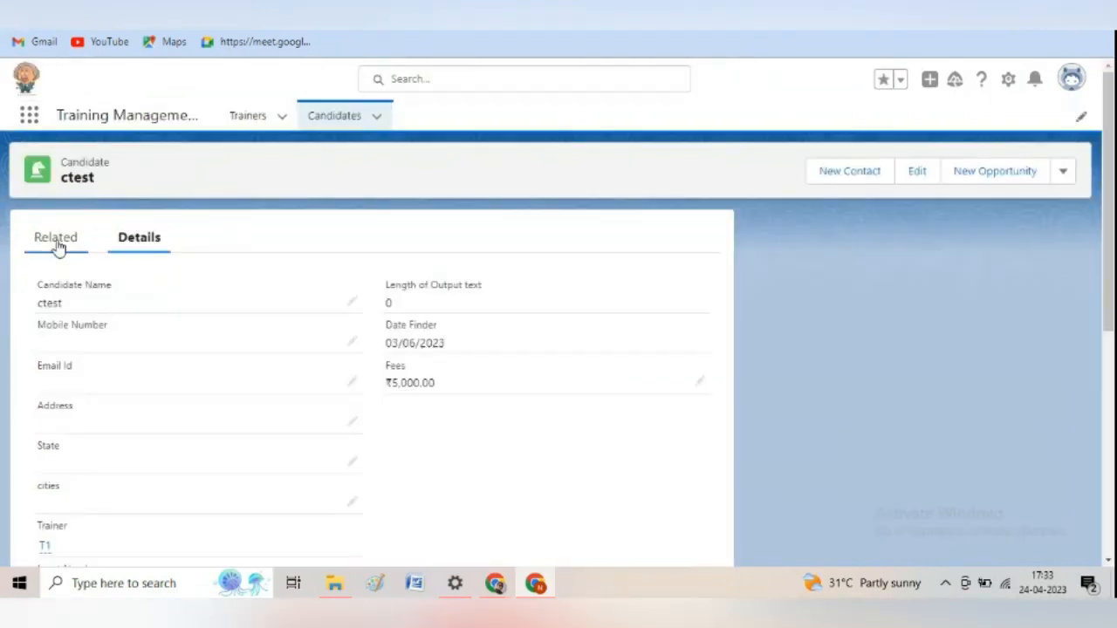
pyautogui.click(56, 244)
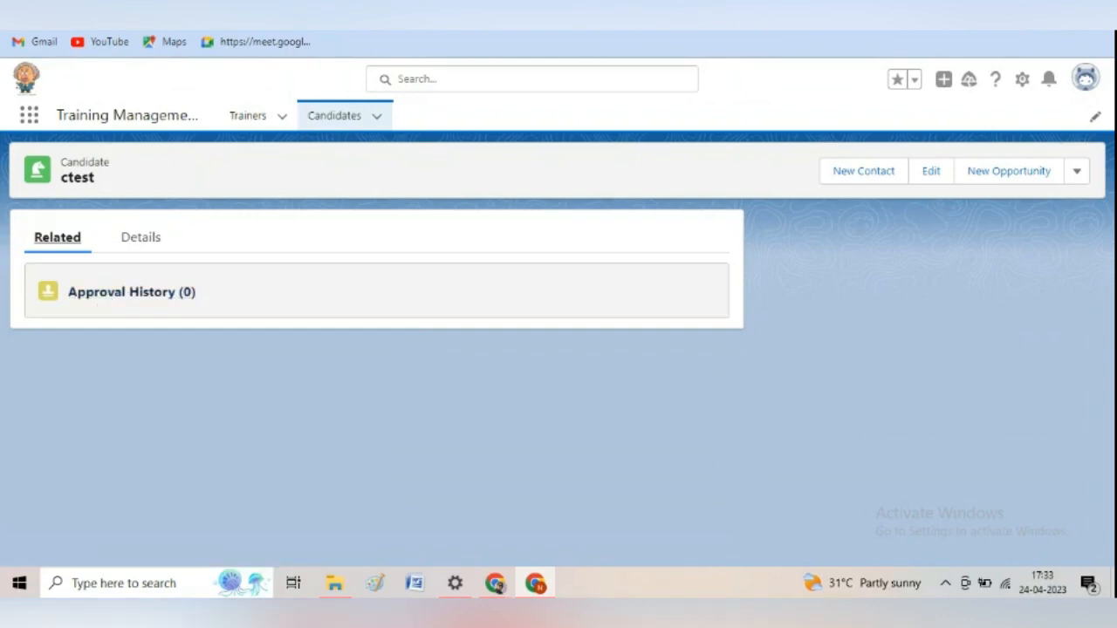
# Back in the Candidate Layout, add Notes & Attachments, Files and Related Content to the Related Lists section above Approval History
pyautogui.hotkey('ctrl', 'Tab')
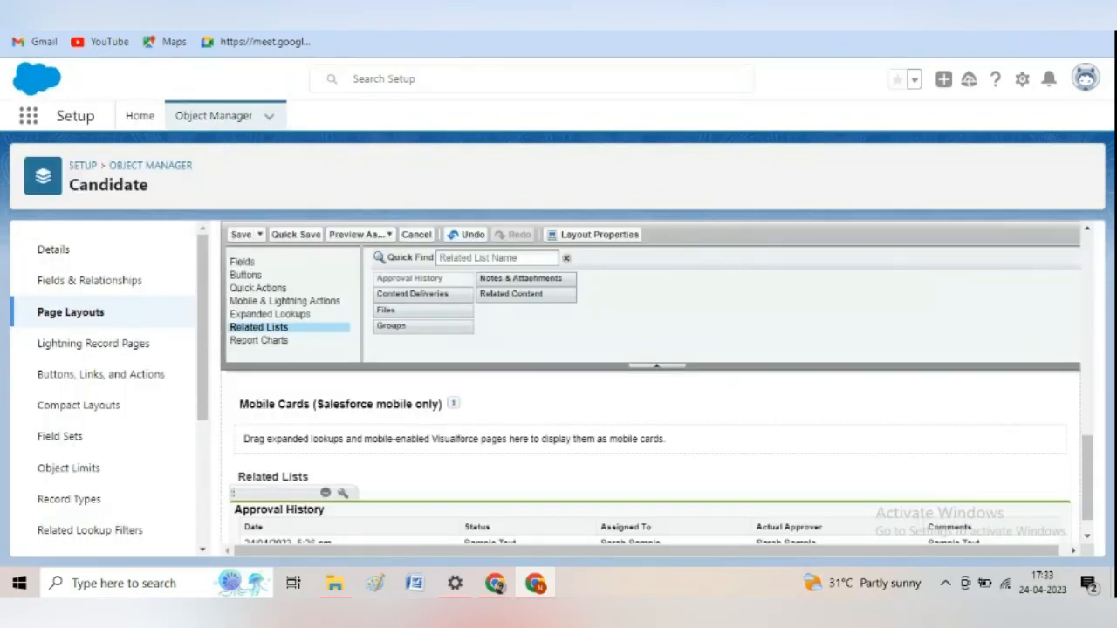
pyautogui.click(1087, 534)
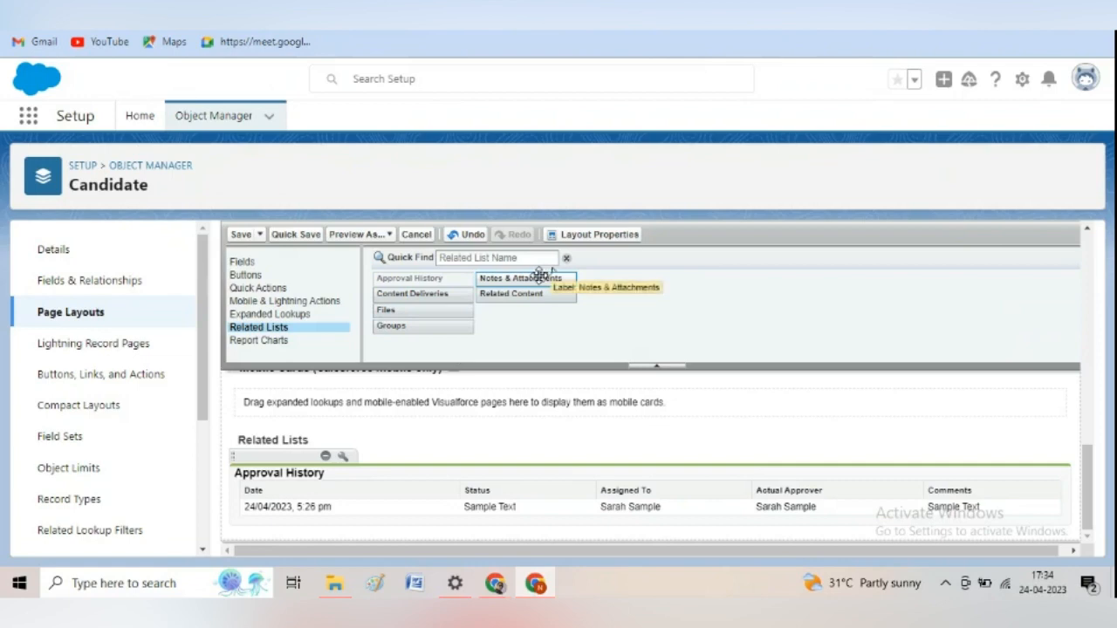
pyautogui.moveTo(538, 277); pyautogui.dragTo(267, 481)
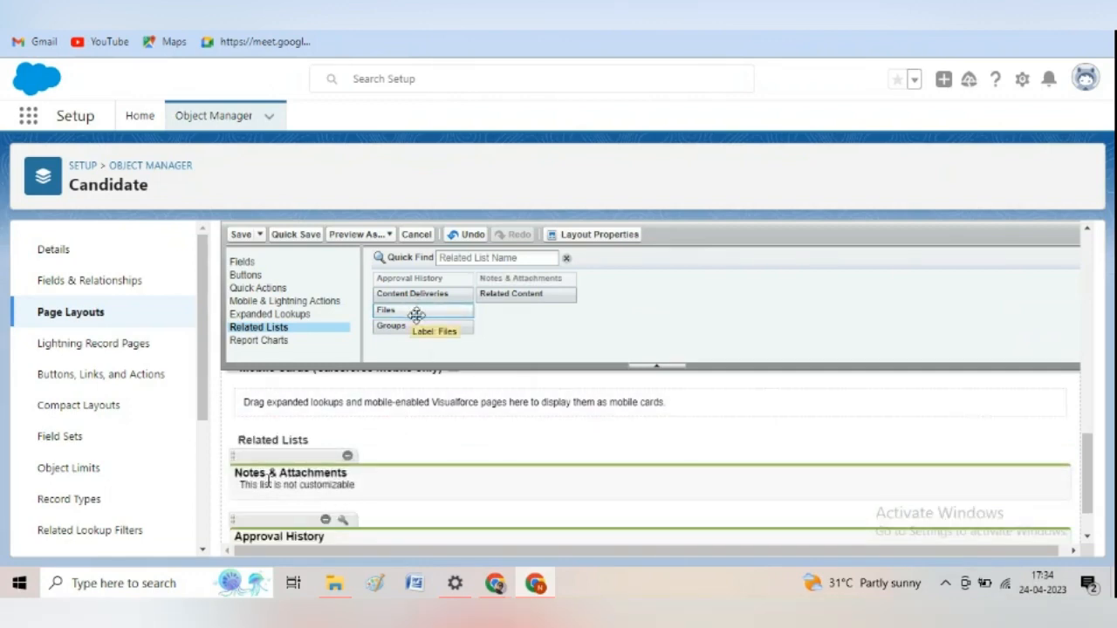
pyautogui.moveTo(410, 315); pyautogui.dragTo(271, 460)
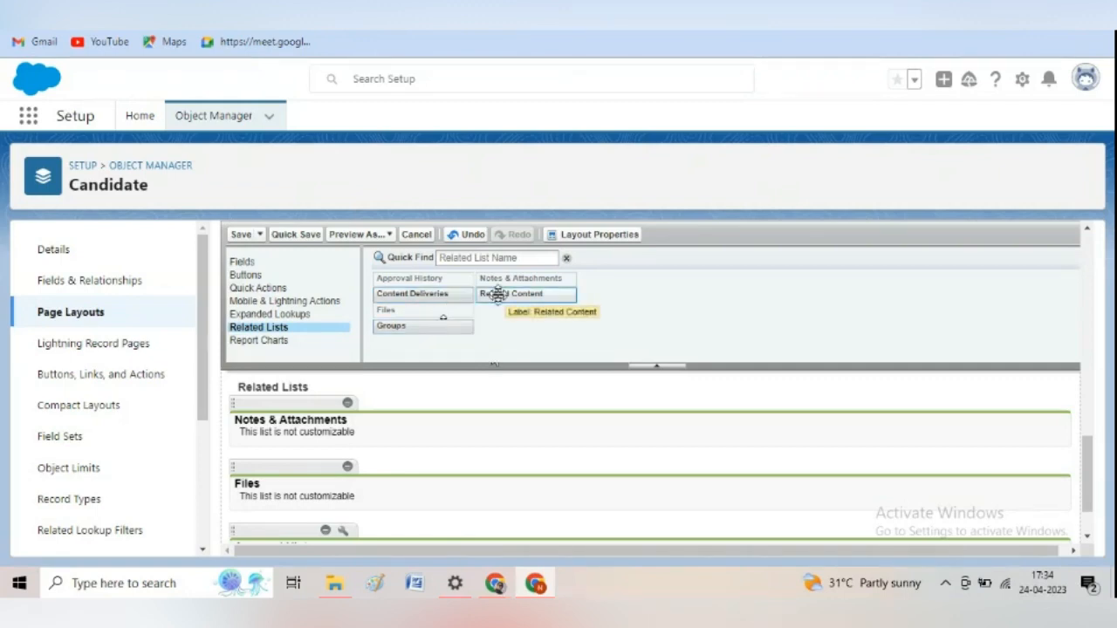
pyautogui.moveTo(498, 295); pyautogui.dragTo(274, 514)
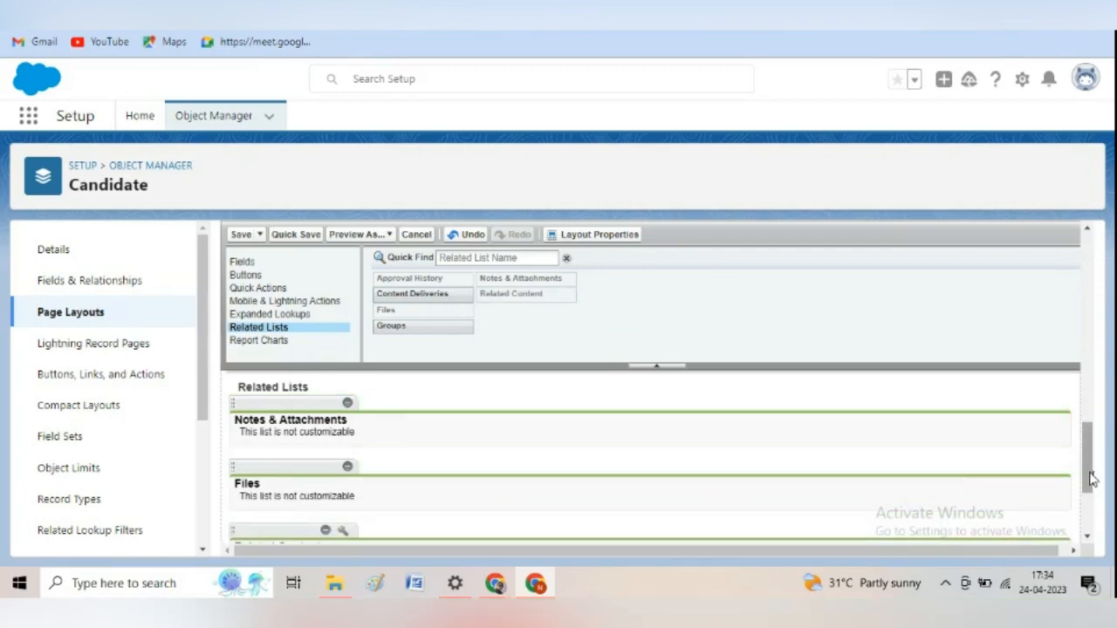
# Save the Candidate Layout and let the changes overwrite users' personal related list customizations
pyautogui.moveTo(1091, 478); pyautogui.dragTo(1073, 273)
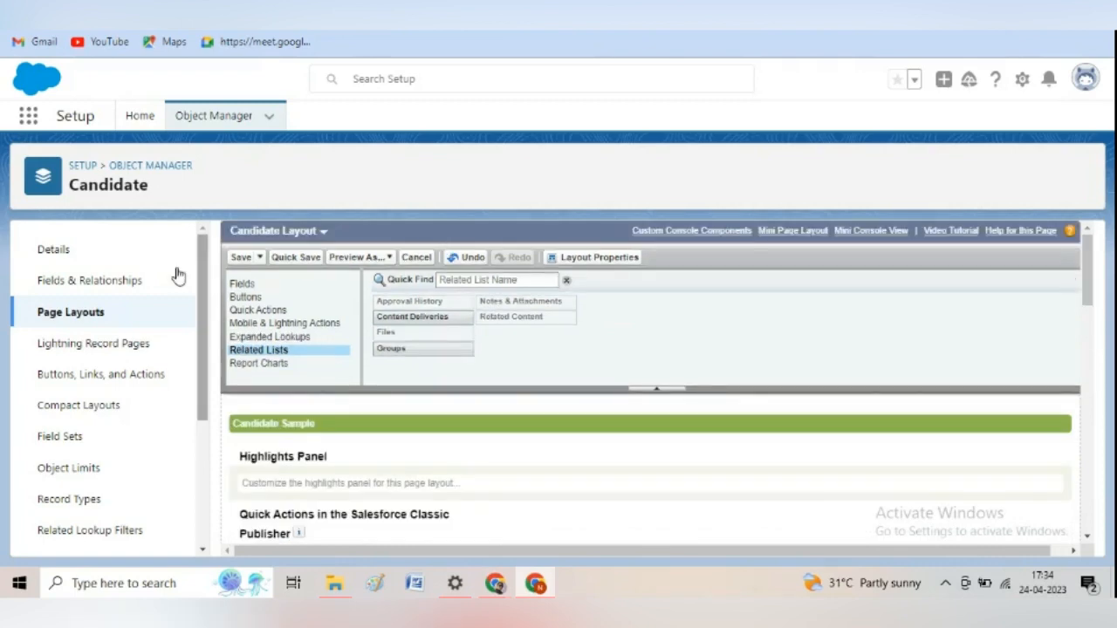
pyautogui.click(239, 256)
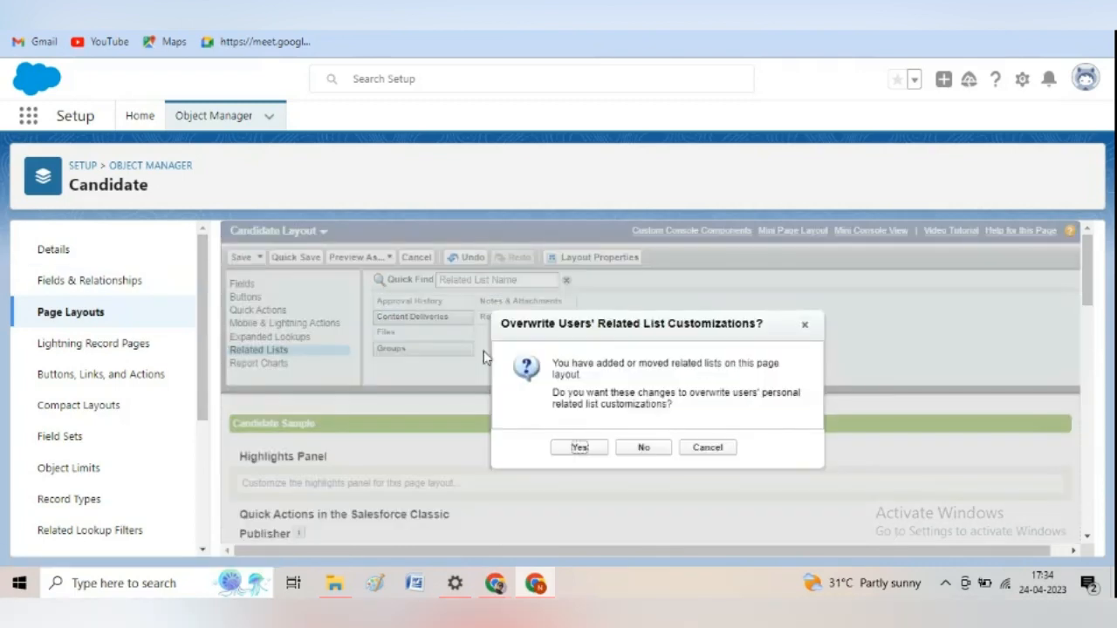
pyautogui.click(577, 447)
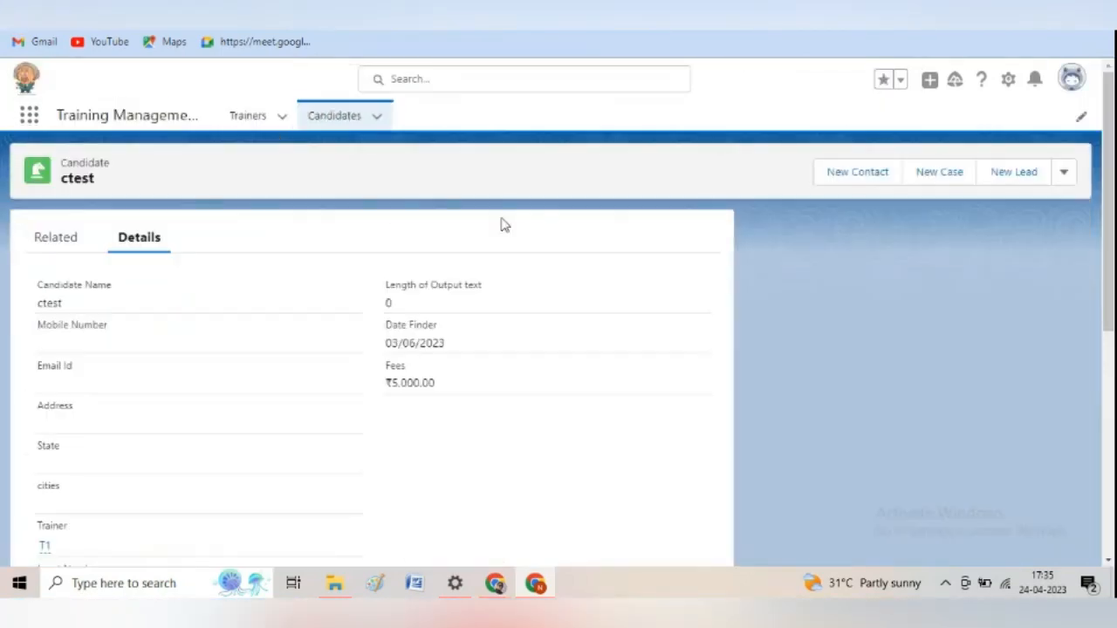
# Check the related lists shown on the ctest candidate record in Training Management
pyautogui.click(57, 239)
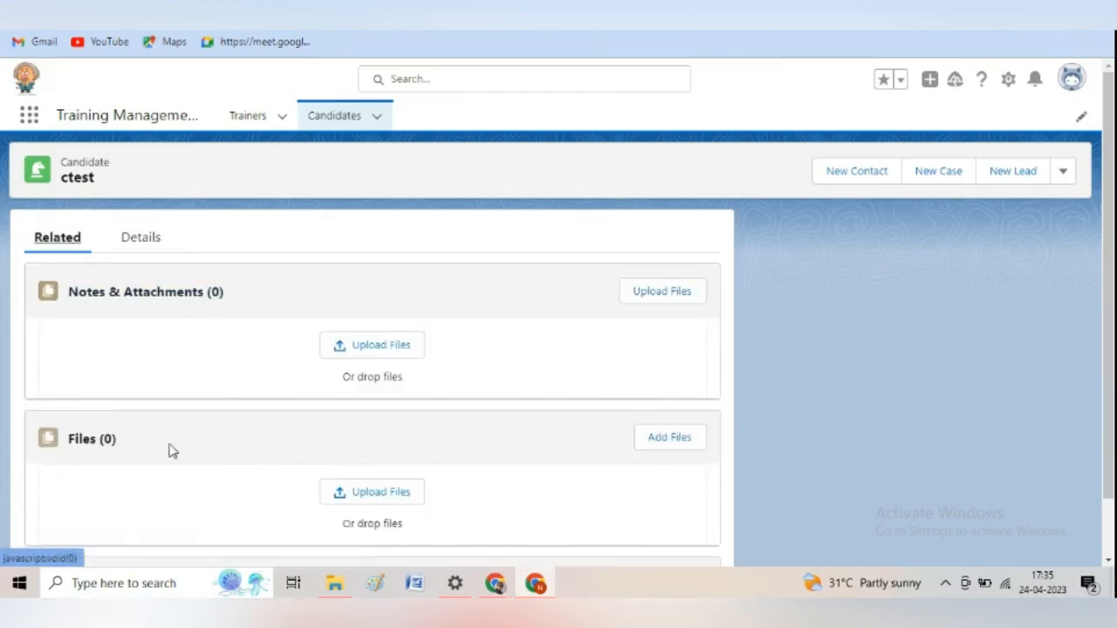
pyautogui.moveTo(1108, 349); pyautogui.dragTo(1112, 410)
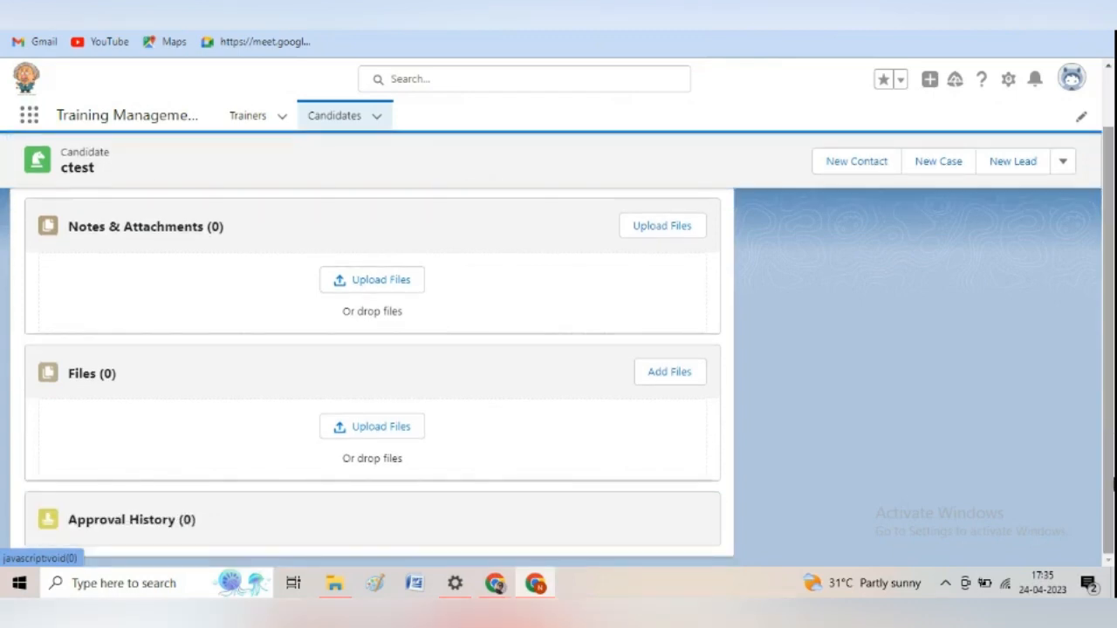
pyautogui.moveTo(1112, 459); pyautogui.dragTo(1113, 389)
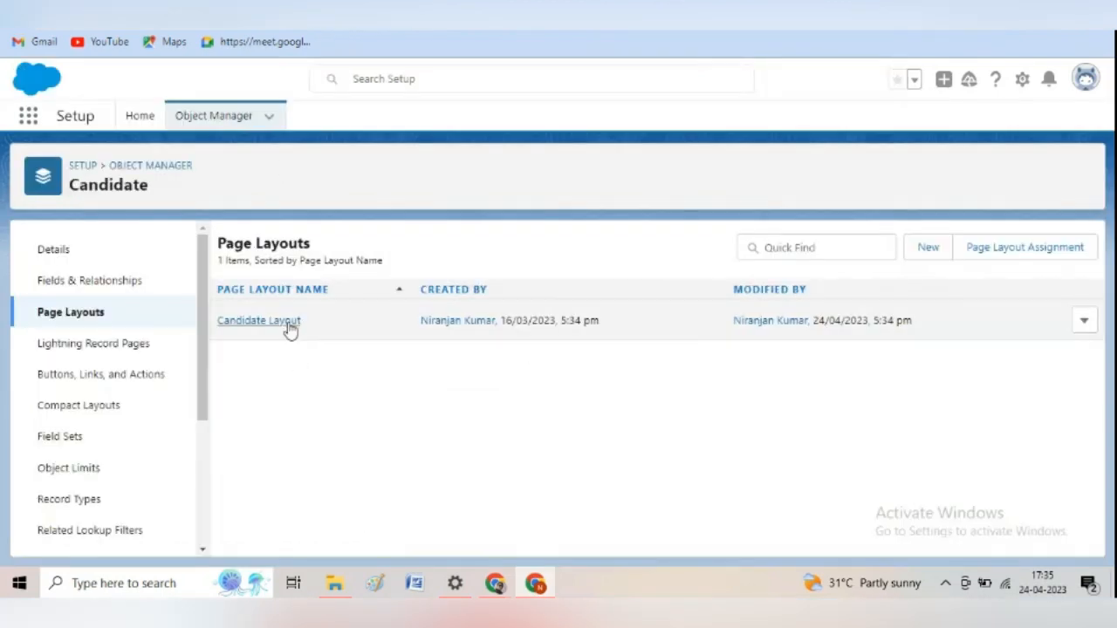
# Reopen the Candidate Layout in Setup and review the entries in its Related Lists section
pyautogui.click(290, 323)
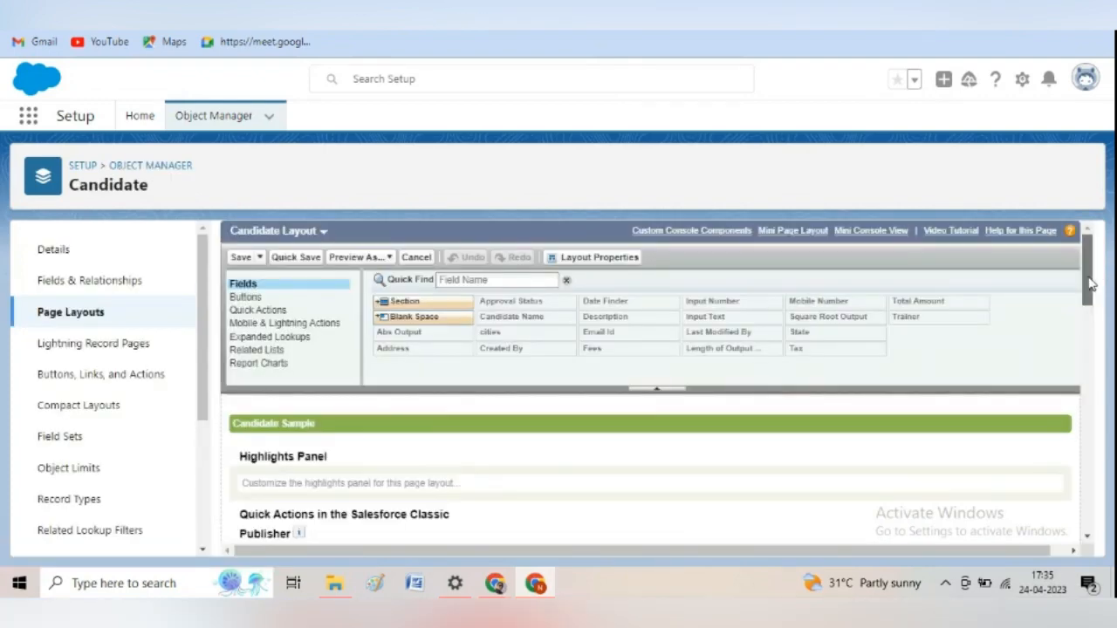
pyautogui.moveTo(1089, 284); pyautogui.dragTo(1090, 515)
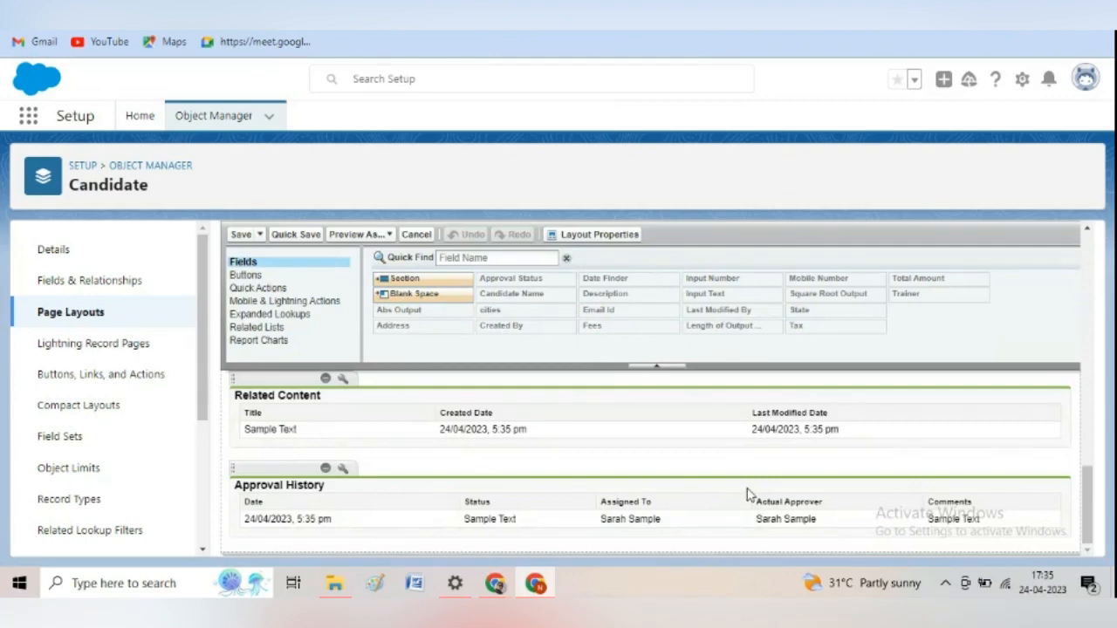
pyautogui.scroll(1, 1089, 517)
pyautogui.moveTo(1089, 517); pyautogui.dragTo(1079, 553)
# Compare the ctest candidate's details with its related lists in Training Management
pyautogui.click(133, 9)
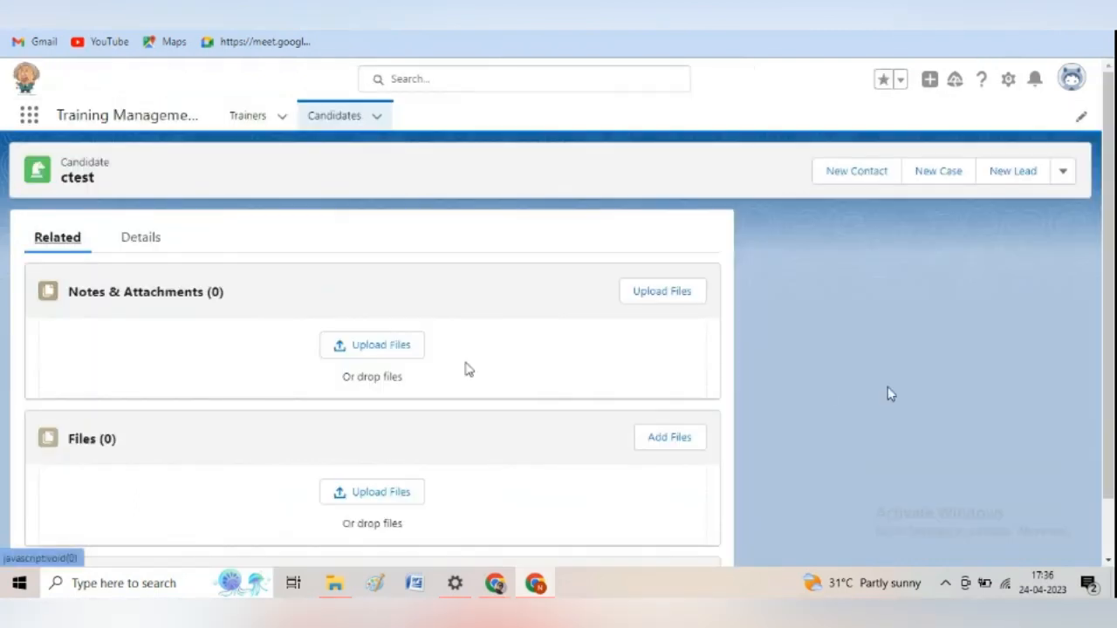
pyautogui.moveTo(1109, 477)
pyautogui.mouseDown()
pyautogui.moveTo(1110, 536)
pyautogui.moveTo(1112, 455)
pyautogui.mouseUp()
pyautogui.click(149, 248)
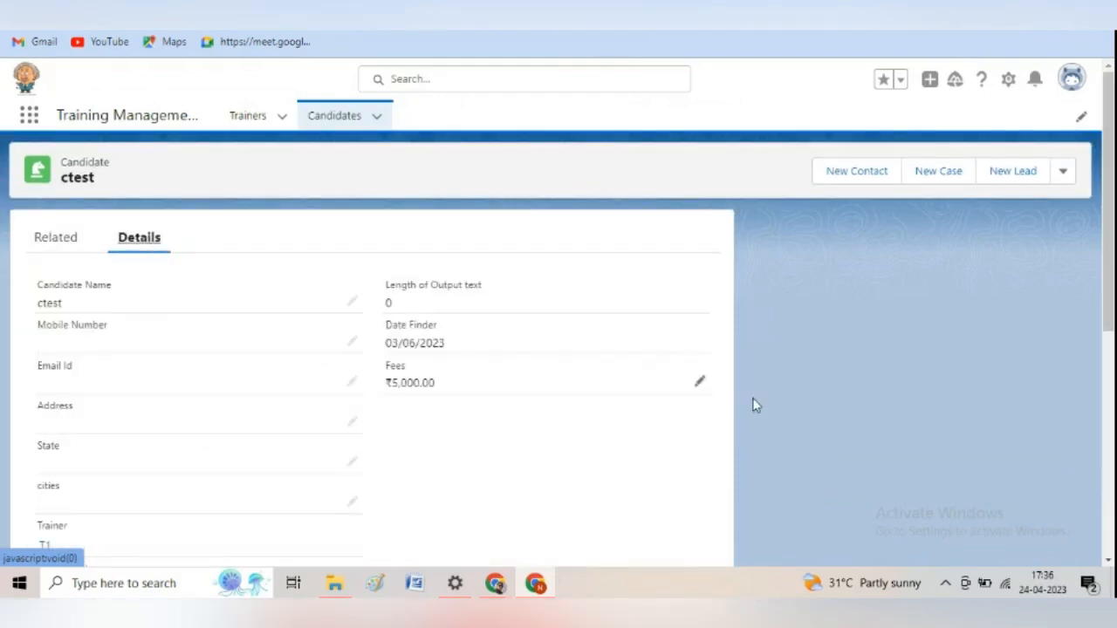
pyautogui.moveTo(1112, 325); pyautogui.dragTo(1094, 302)
pyautogui.click(45, 248)
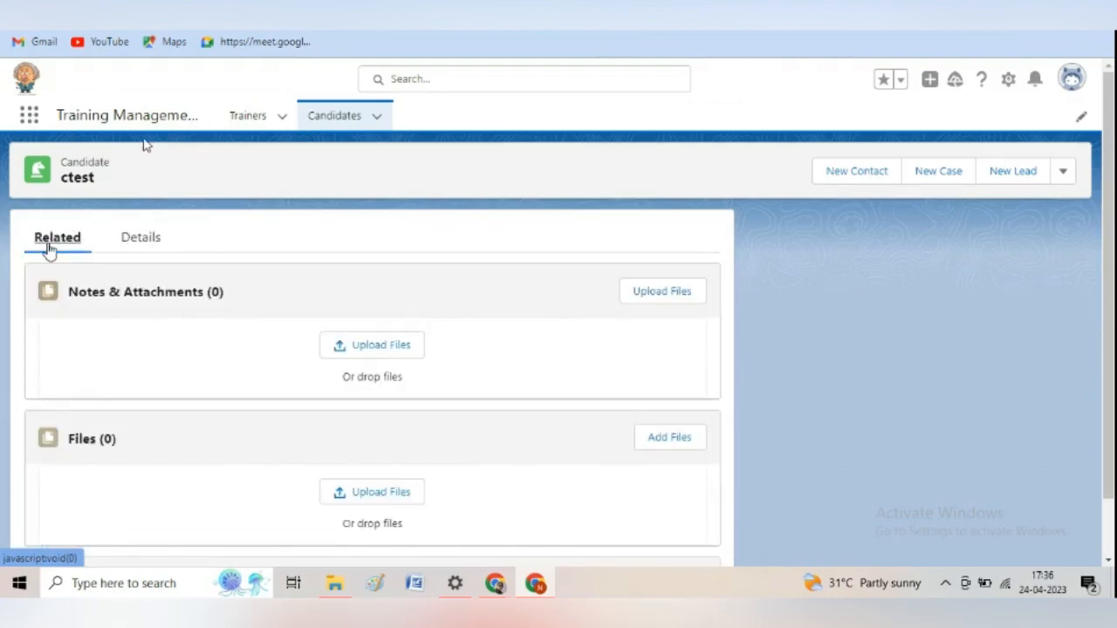
# Return to the Candidate Layout in Setup and examine the report charts available for it
pyautogui.click(271, 123)
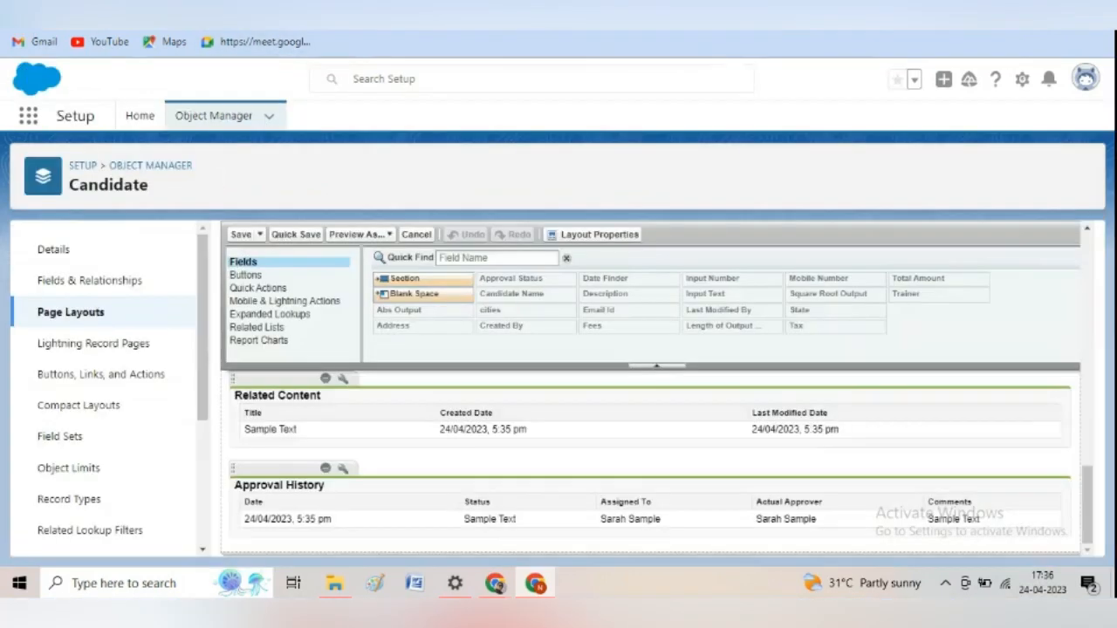
pyautogui.scroll(1, 539, 375)
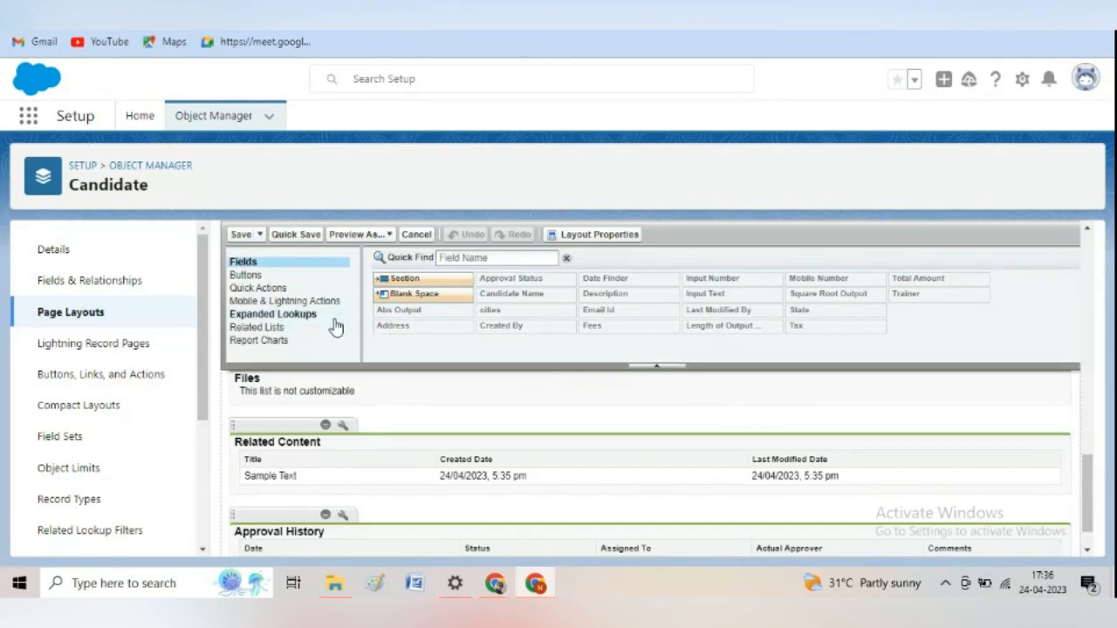
pyautogui.click(260, 340)
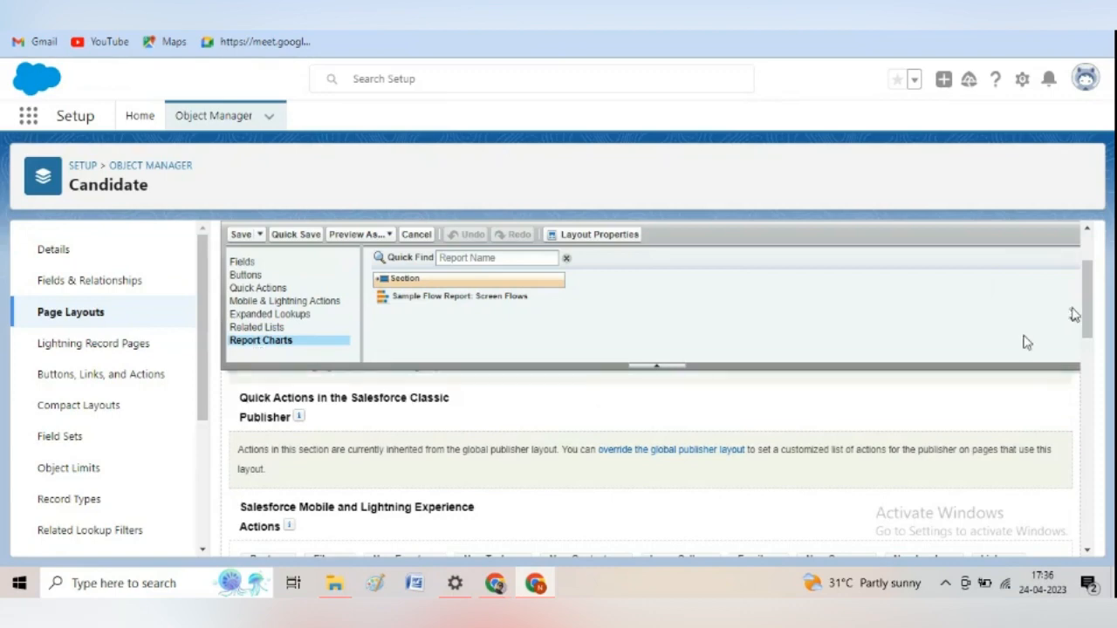
pyautogui.moveTo(1074, 314)
pyautogui.mouseDown()
pyautogui.moveTo(1102, 386)
pyautogui.moveTo(1088, 370)
pyautogui.mouseUp()
pyautogui.moveTo(1087, 356); pyautogui.dragTo(1082, 291)
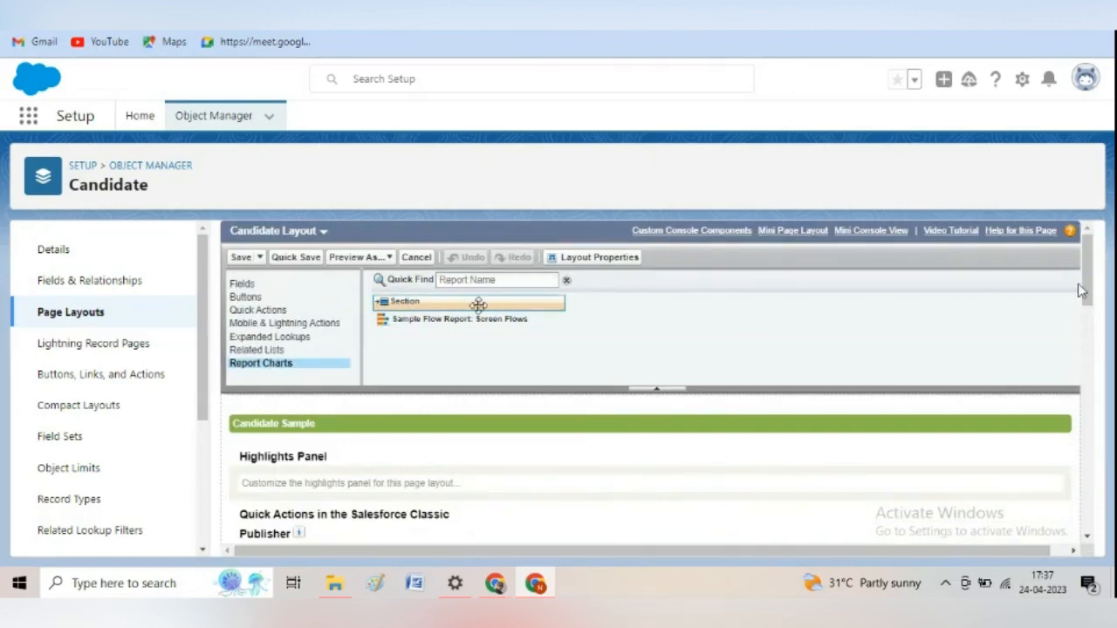
# Add a 2-Column section named Report Section above Information in Candidate Detail and save the layout
pyautogui.moveTo(1081, 290); pyautogui.dragTo(1101, 384)
pyautogui.moveTo(436, 280); pyautogui.dragTo(555, 474)
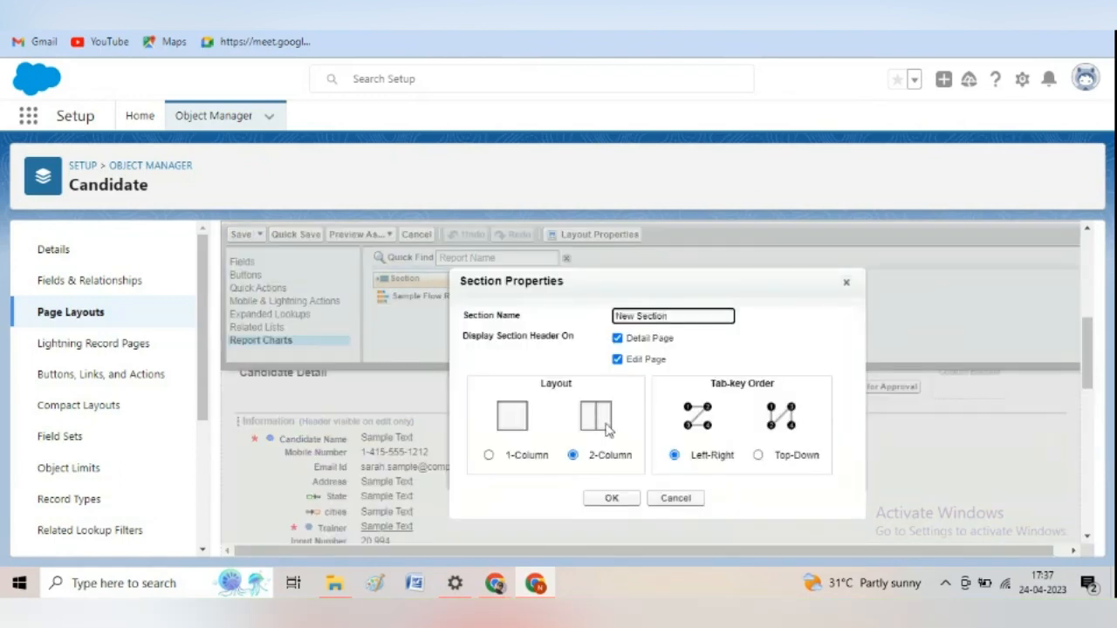
pyautogui.click(639, 316)
pyautogui.press('BackSpace')
pyautogui.press('BackSpace')
pyautogui.press('BackSpace')
pyautogui.press('BackSpace')
pyautogui.write('Report')
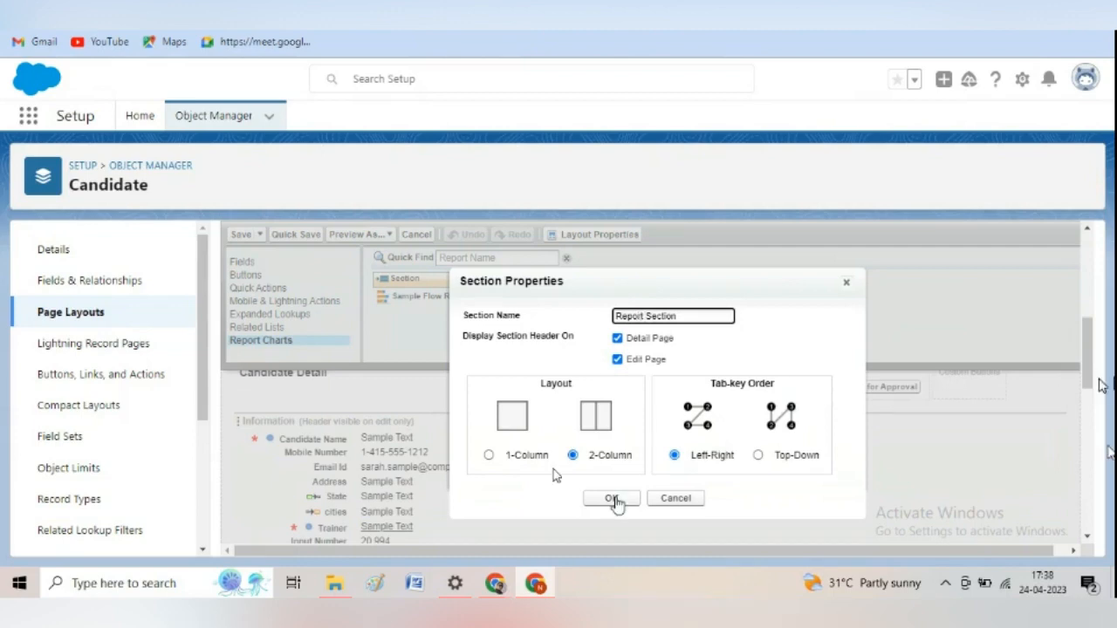
pyautogui.click(611, 499)
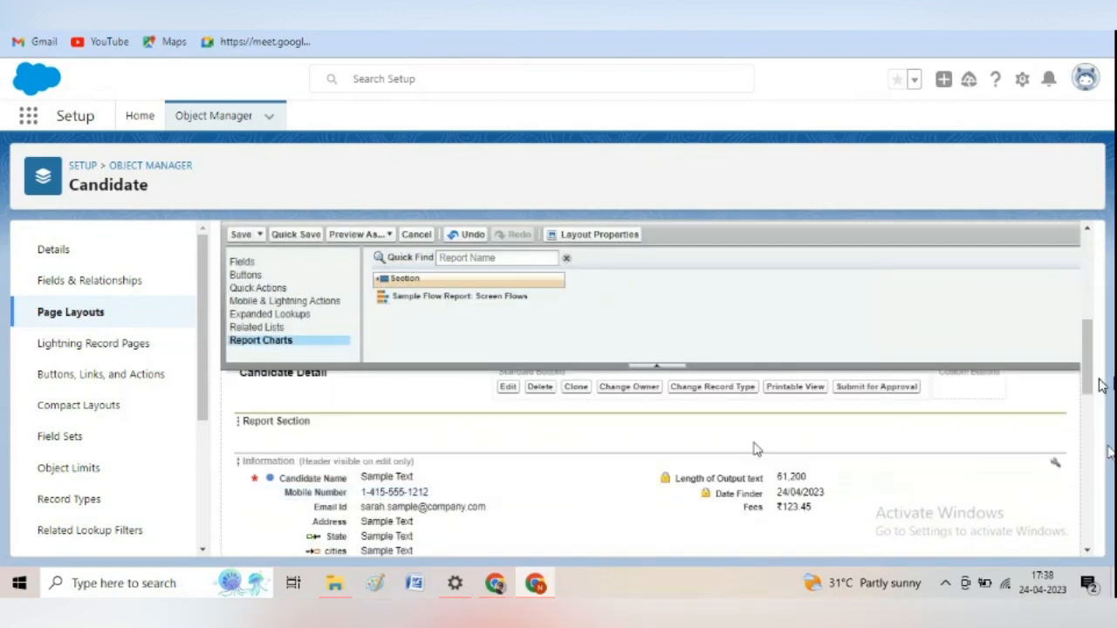
pyautogui.click(243, 235)
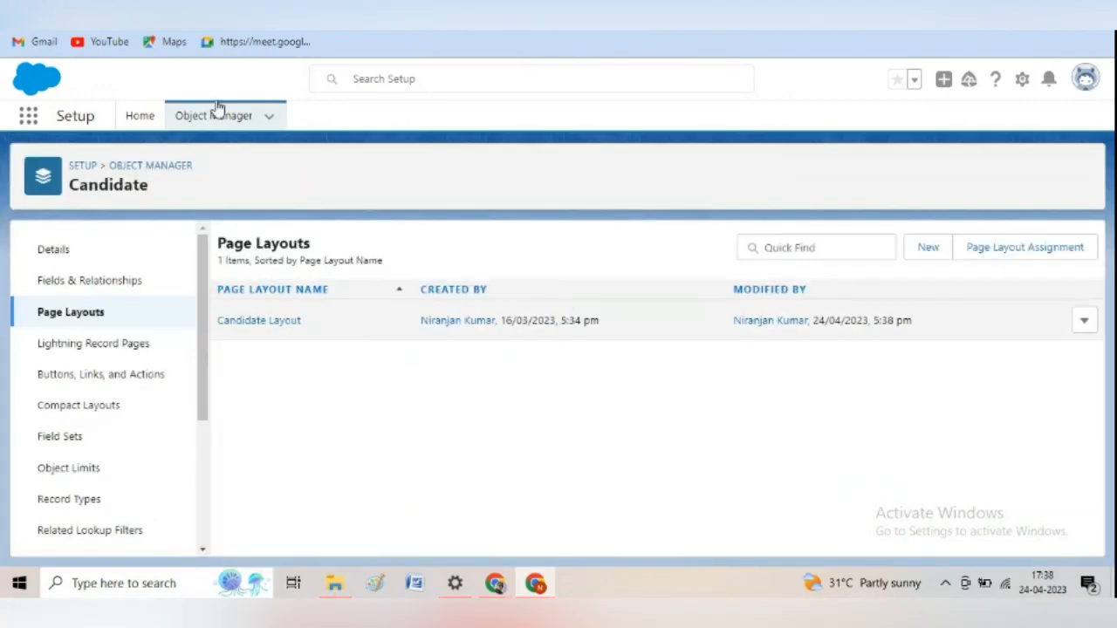
# Open the ctest candidate record in Training Management to check the layout's sections
pyautogui.click(185, 7)
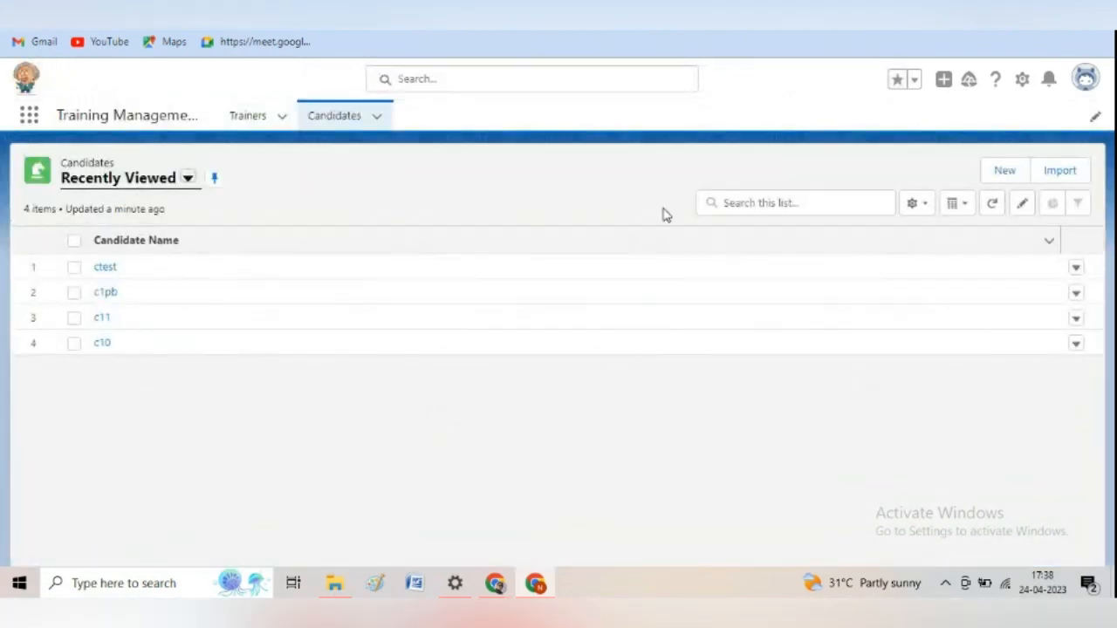
pyautogui.click(105, 265)
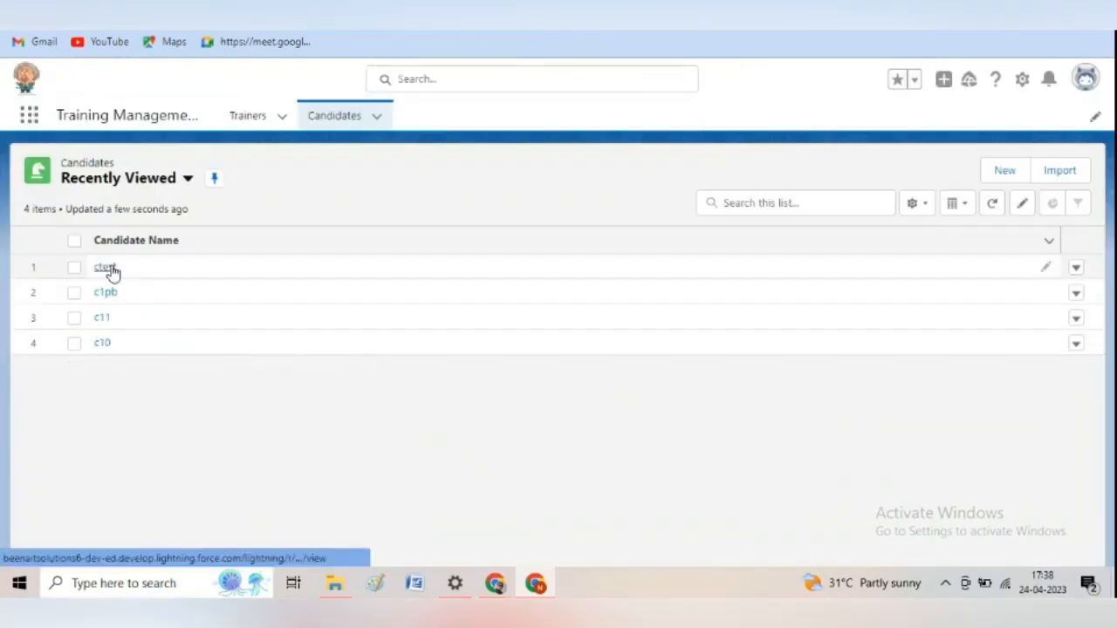
pyautogui.click(112, 268)
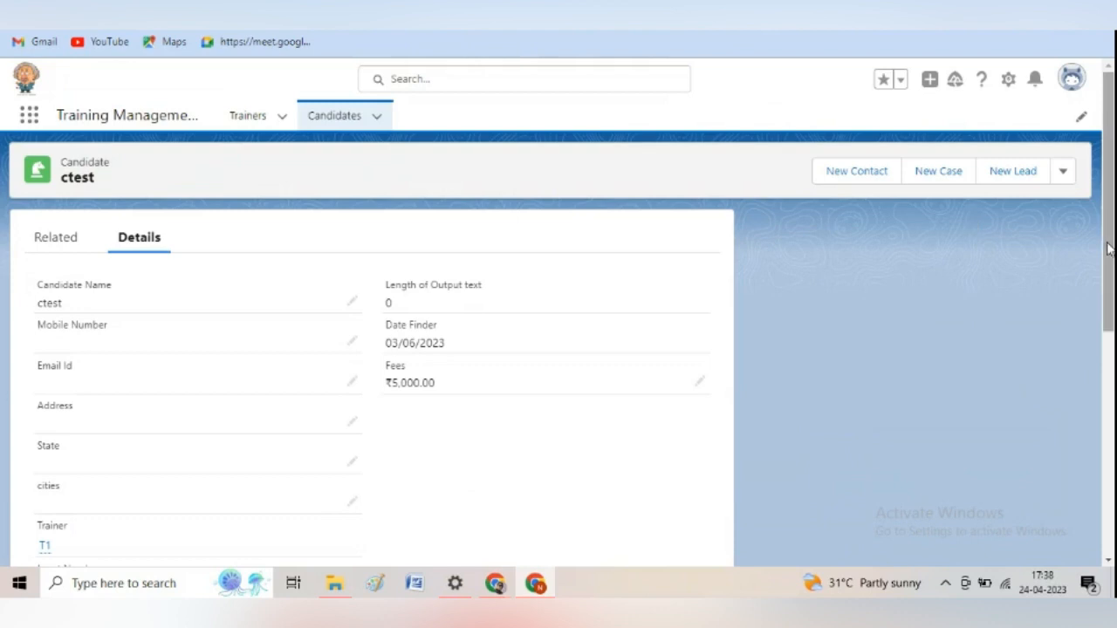
# Review the ctest candidate's detail fields and its related lists
pyautogui.moveTo(1109, 249)
pyautogui.mouseDown()
pyautogui.moveTo(1113, 475)
pyautogui.moveTo(1108, 244)
pyautogui.mouseUp()
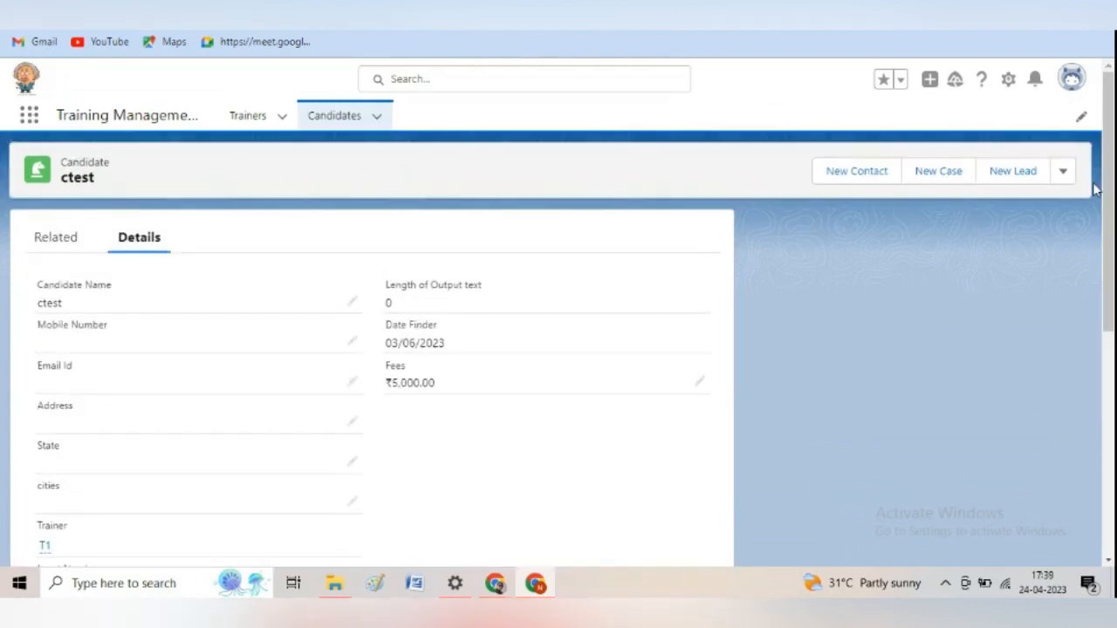
pyautogui.click(59, 238)
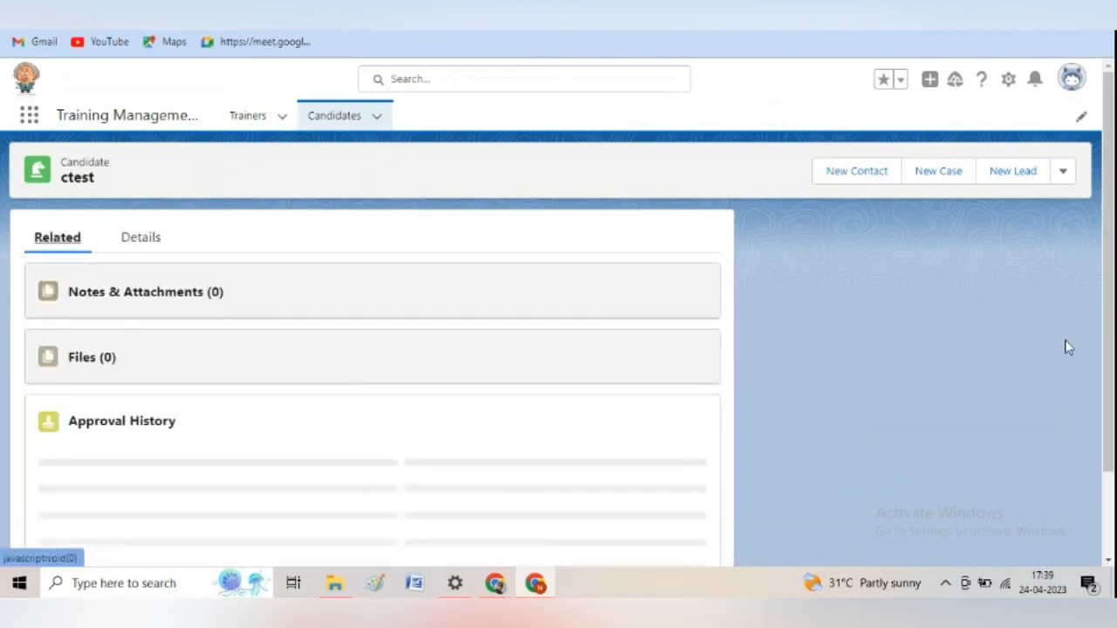
# Create a new candidate named c layout test with T1 as its trainer and save the record
pyautogui.click(334, 115)
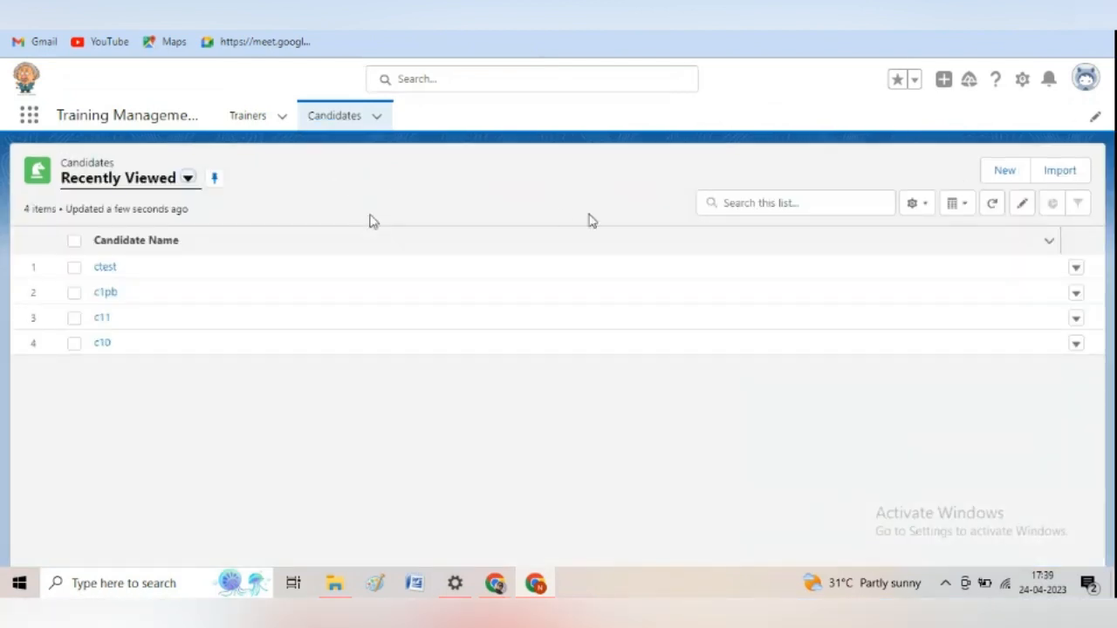
pyautogui.click(1003, 170)
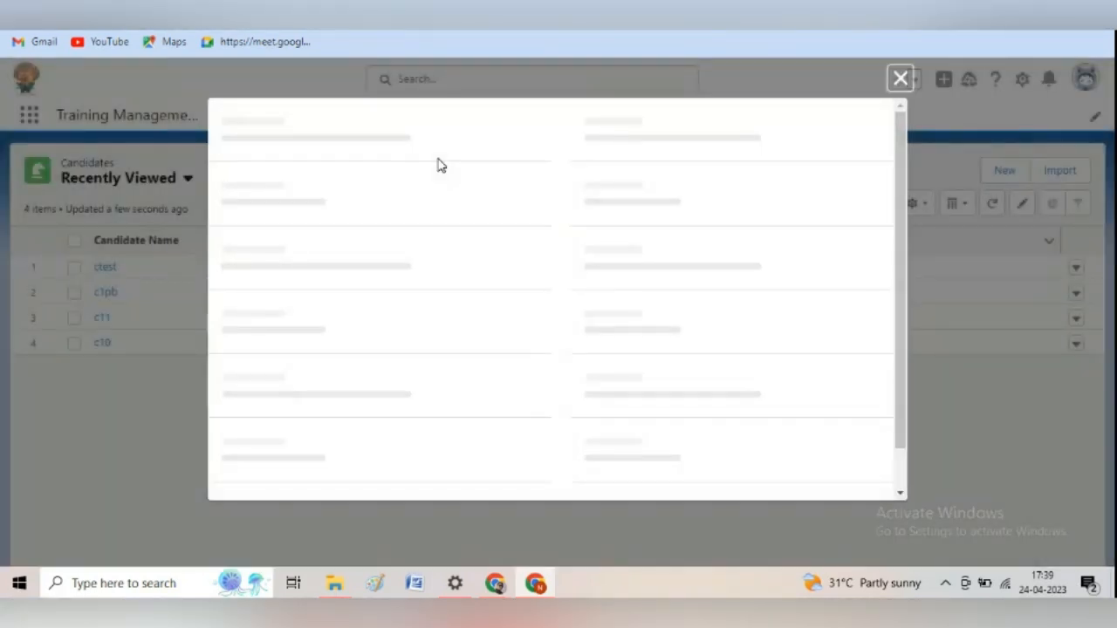
pyautogui.click(430, 212)
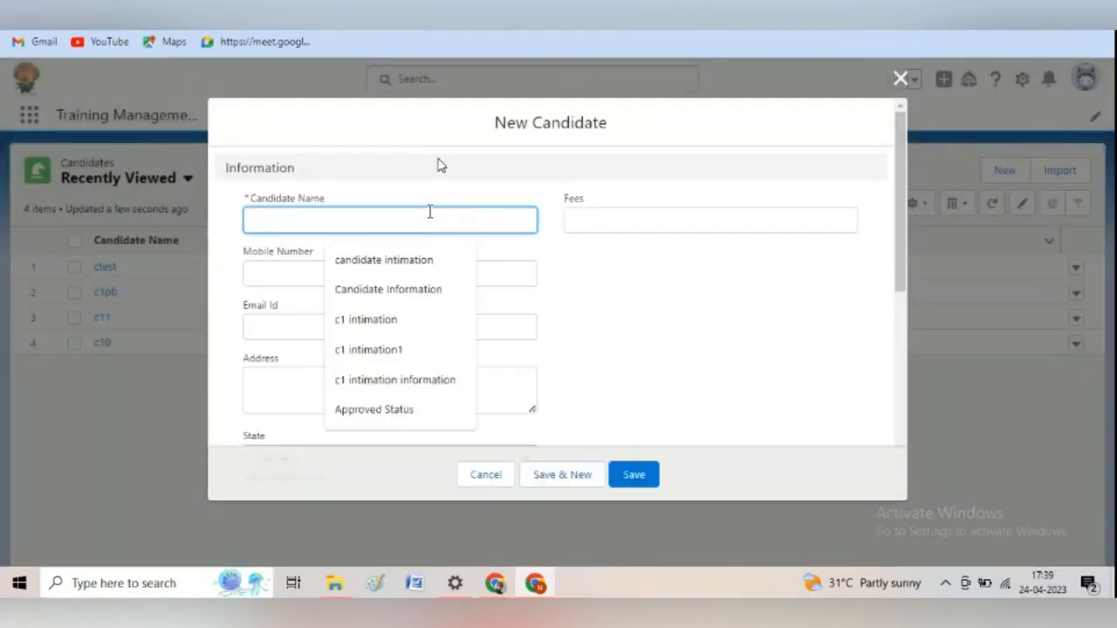
pyautogui.write('c layout test')
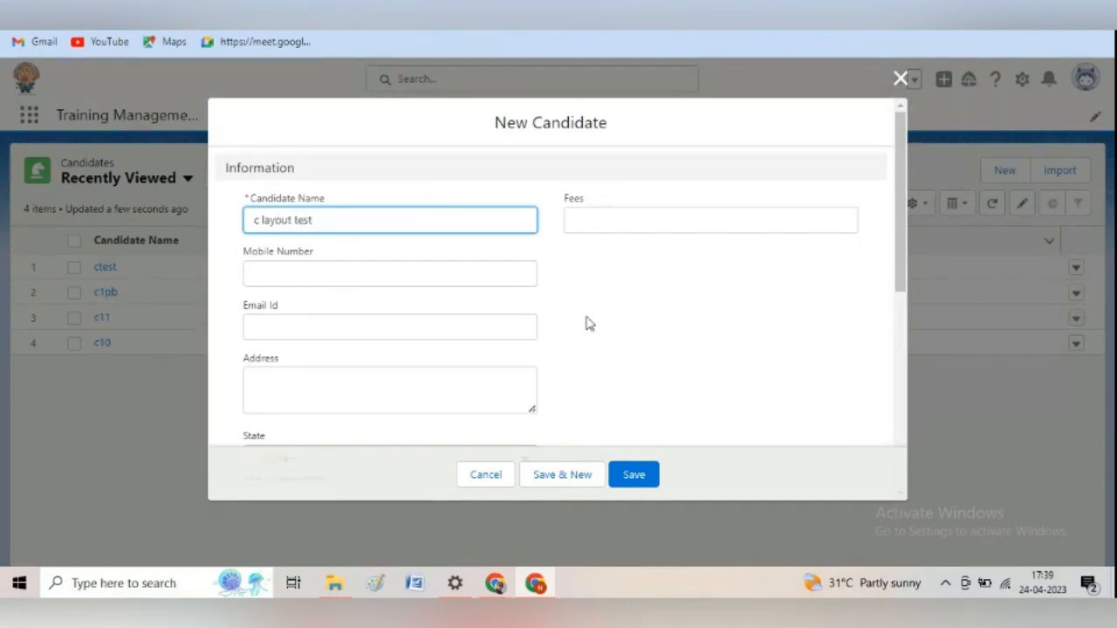
pyautogui.scroll(-3, 909, 337)
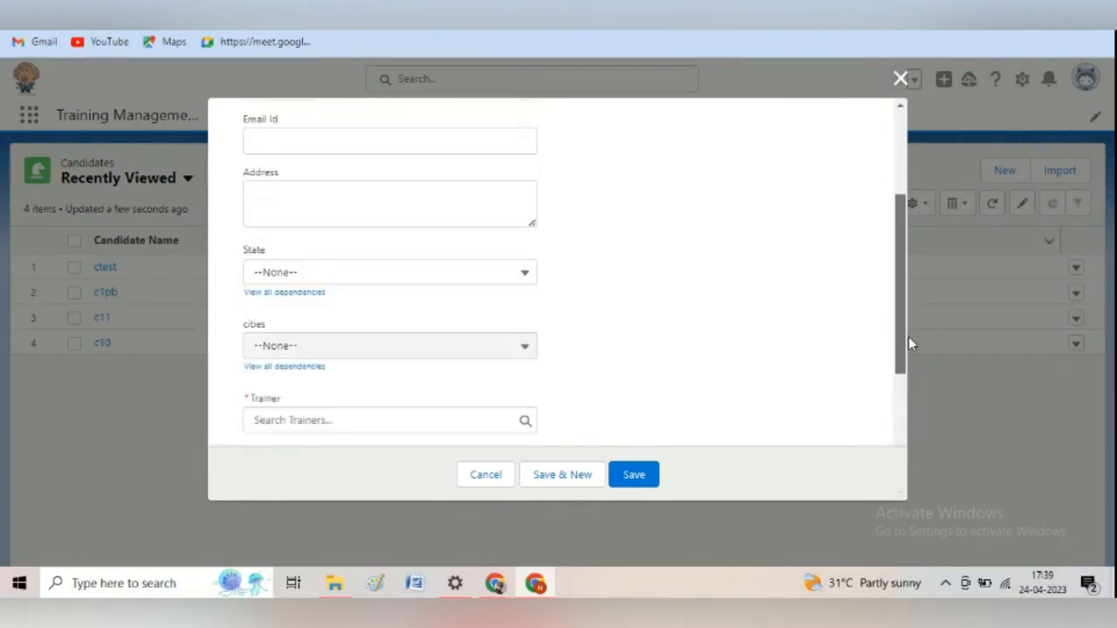
pyautogui.click(375, 364)
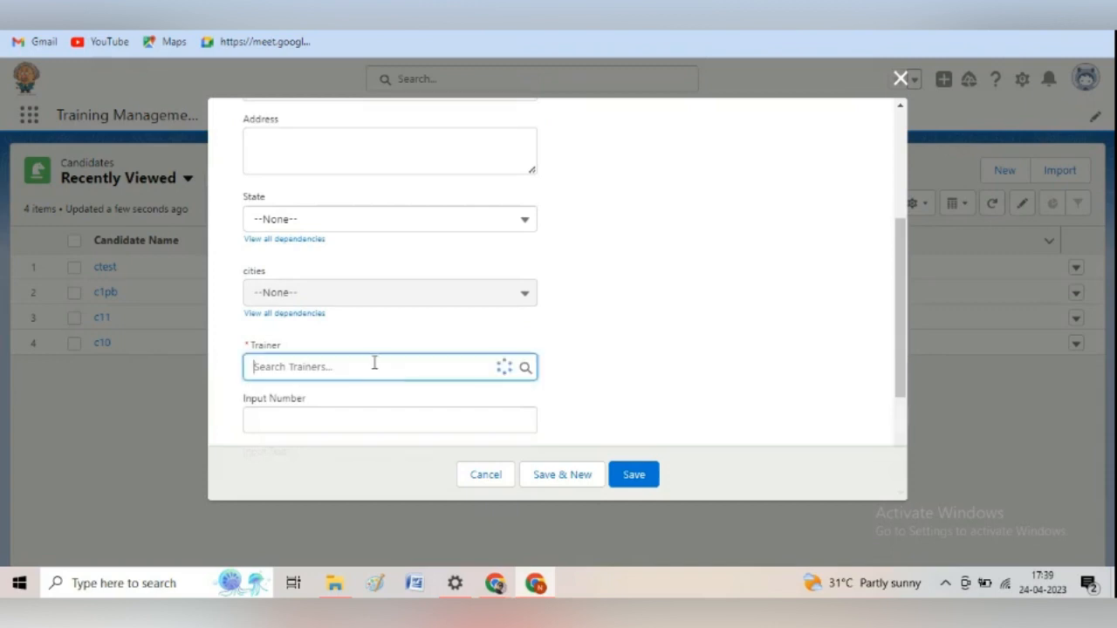
pyautogui.click(327, 425)
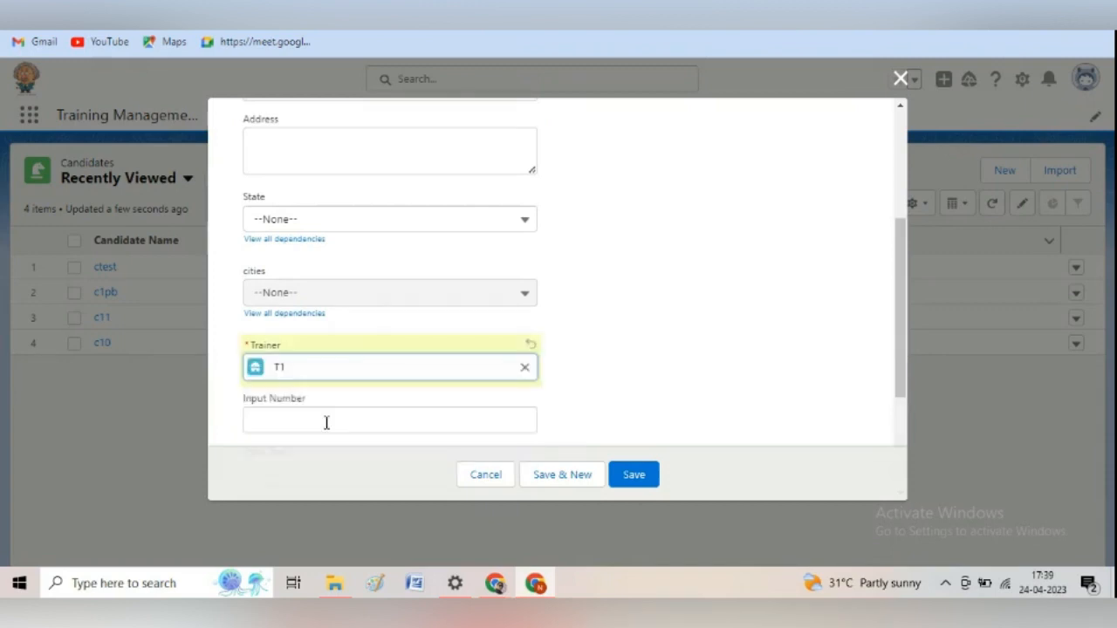
pyautogui.click(634, 473)
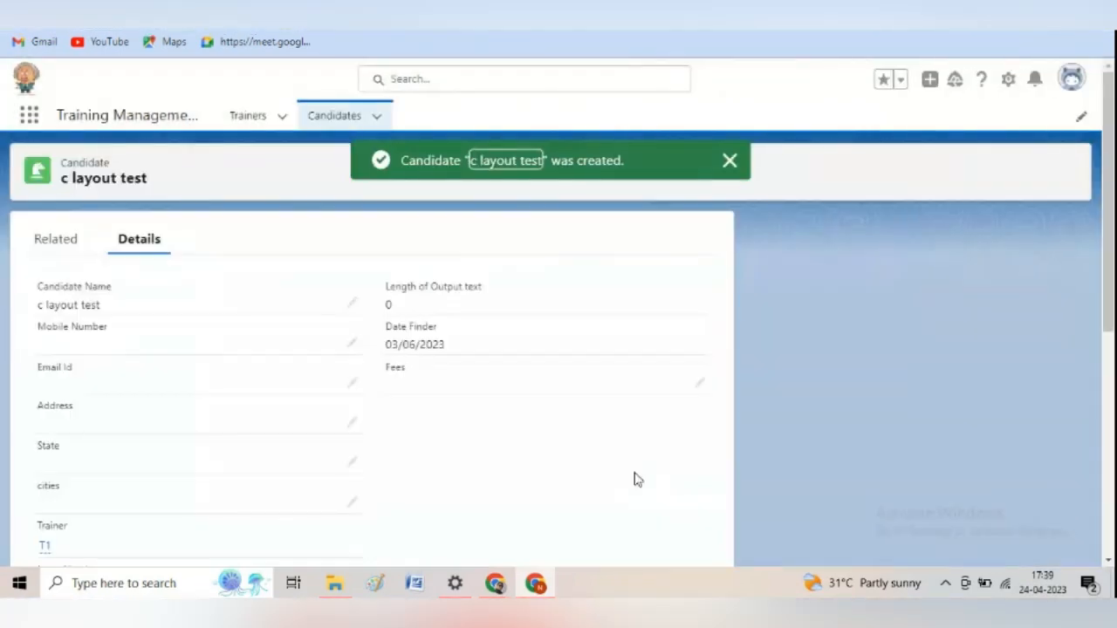
# Compare the c layout test candidate's related lists with its details and return to the Candidates list
pyautogui.click(41, 222)
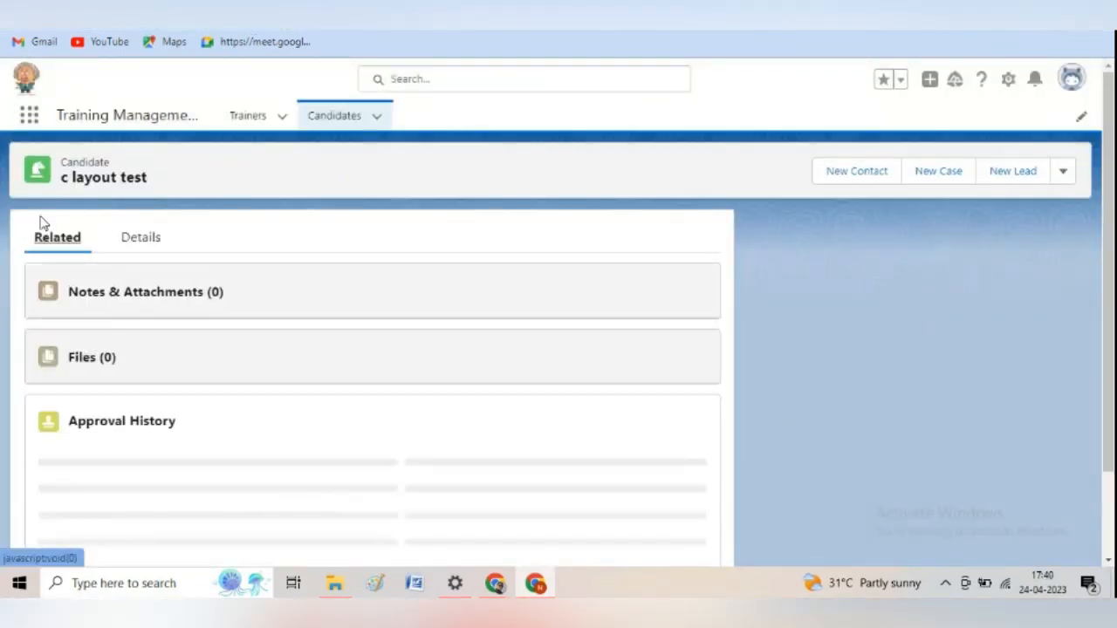
pyautogui.click(154, 242)
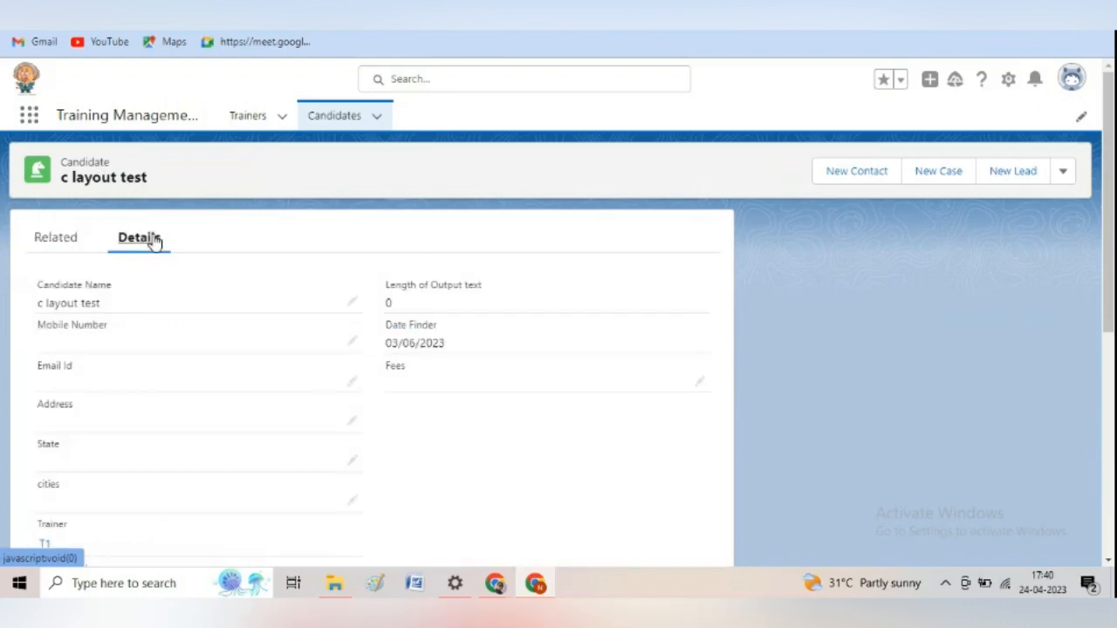
pyautogui.click(72, 248)
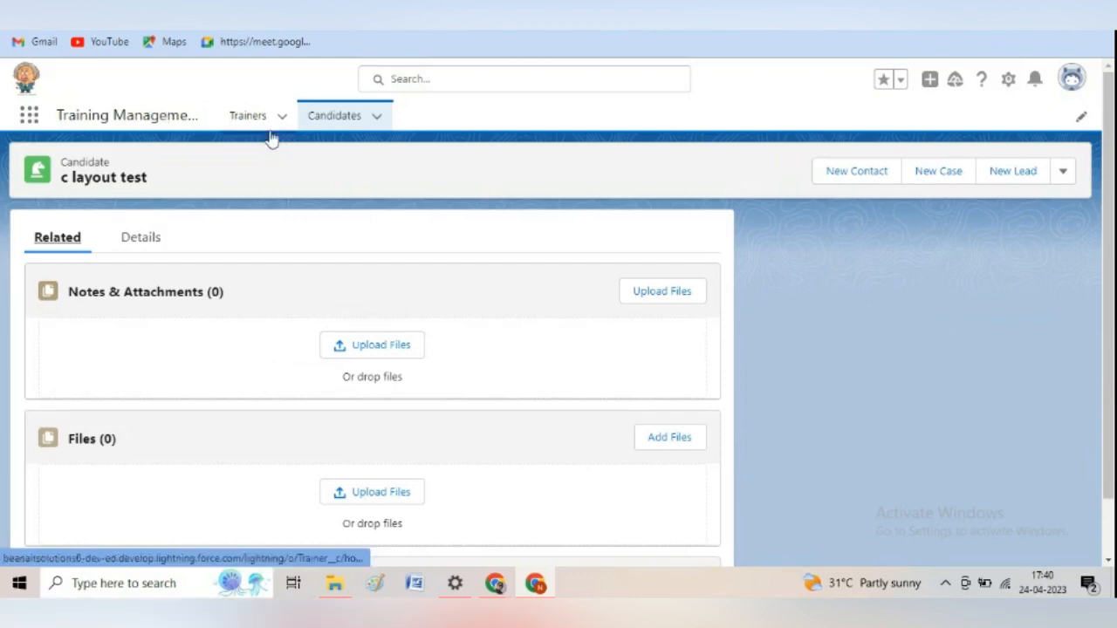
pyautogui.click(352, 128)
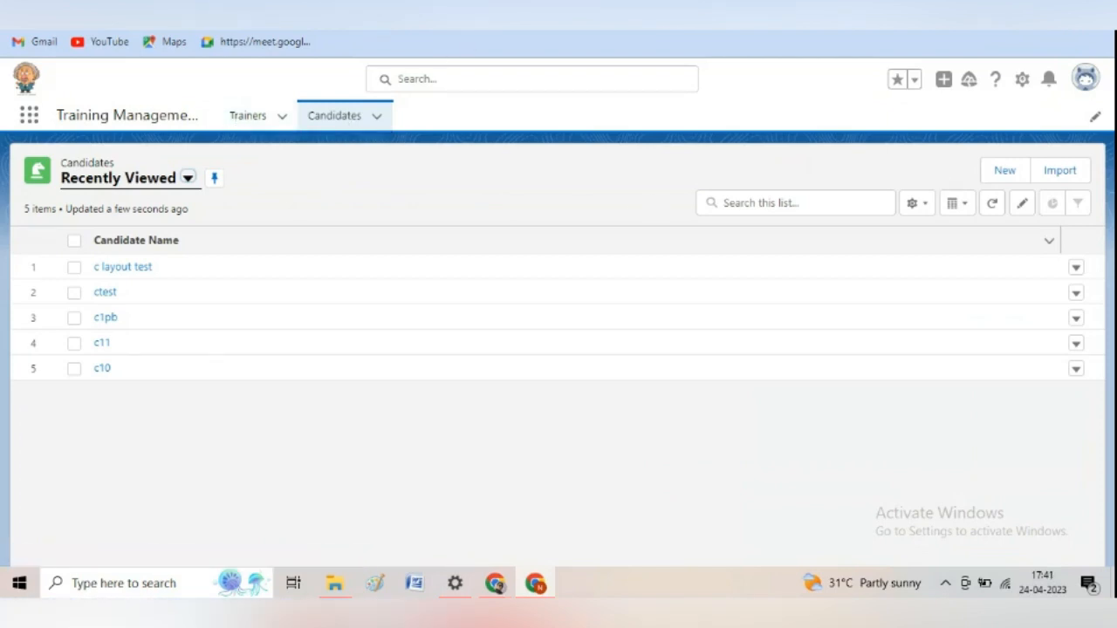
# Return to Setup to view the Candidate Layout, and open the Candidate object's Record Types
pyautogui.hotkey('ctrl', 'Tab')
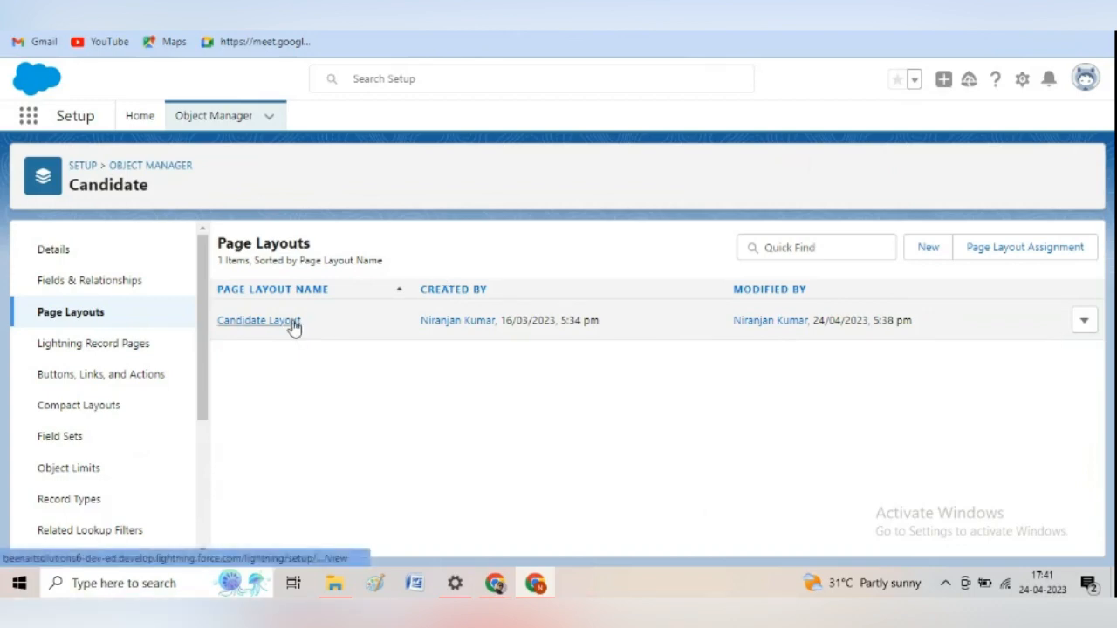
pyautogui.click(258, 321)
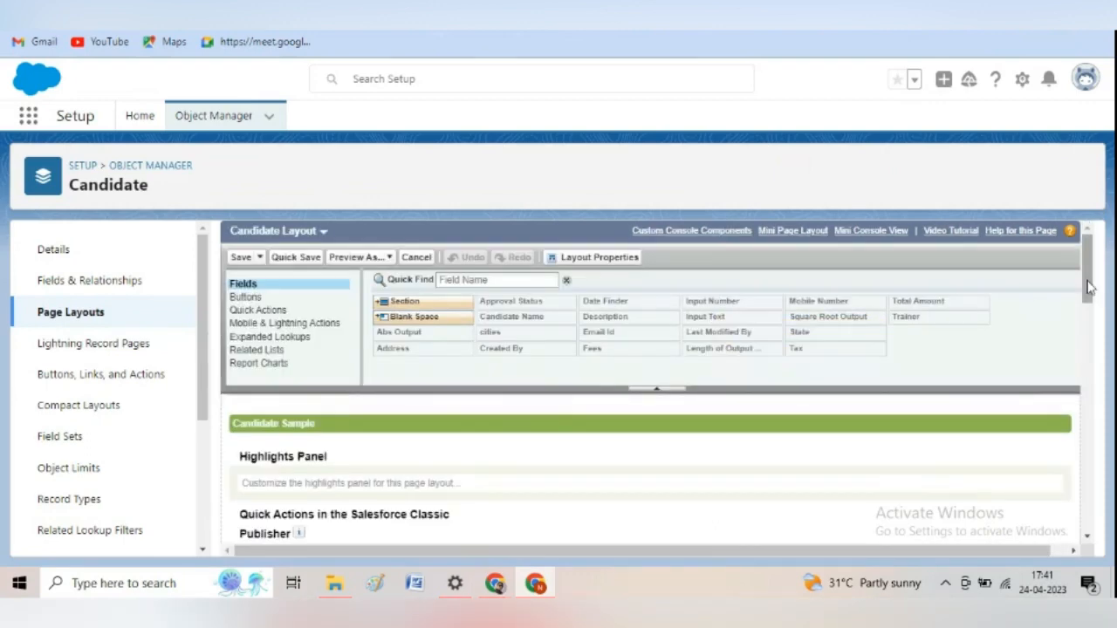
pyautogui.moveTo(1088, 291)
pyautogui.mouseDown()
pyautogui.moveTo(1110, 413)
pyautogui.moveTo(1112, 383)
pyautogui.moveTo(1114, 523)
pyautogui.moveTo(1096, 286)
pyautogui.mouseUp()
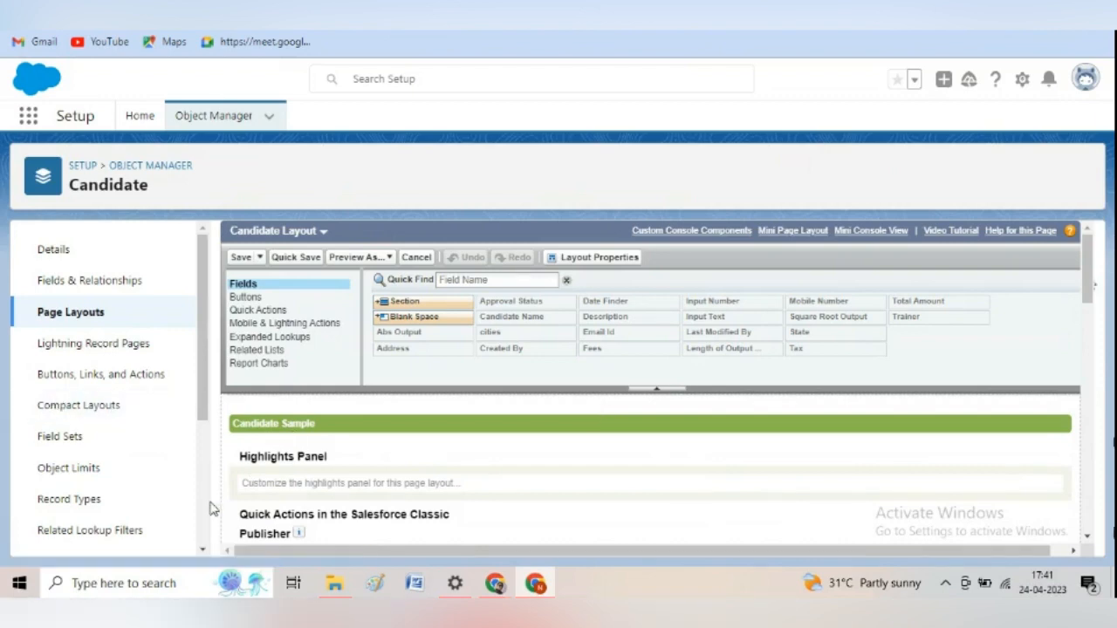
pyautogui.click(80, 499)
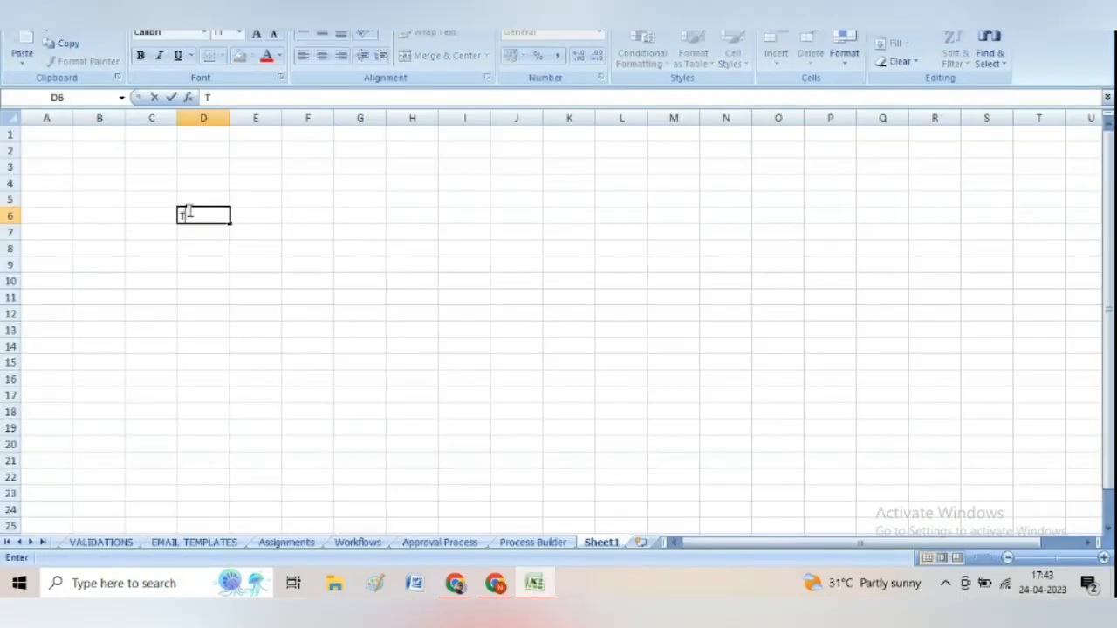
# Switch to Excel, enter Candidate in cell D6 of Sheet1, and set the whole sheet's font size to 15
pyautogui.press('BackSpace')
pyautogui.write('Candidate')
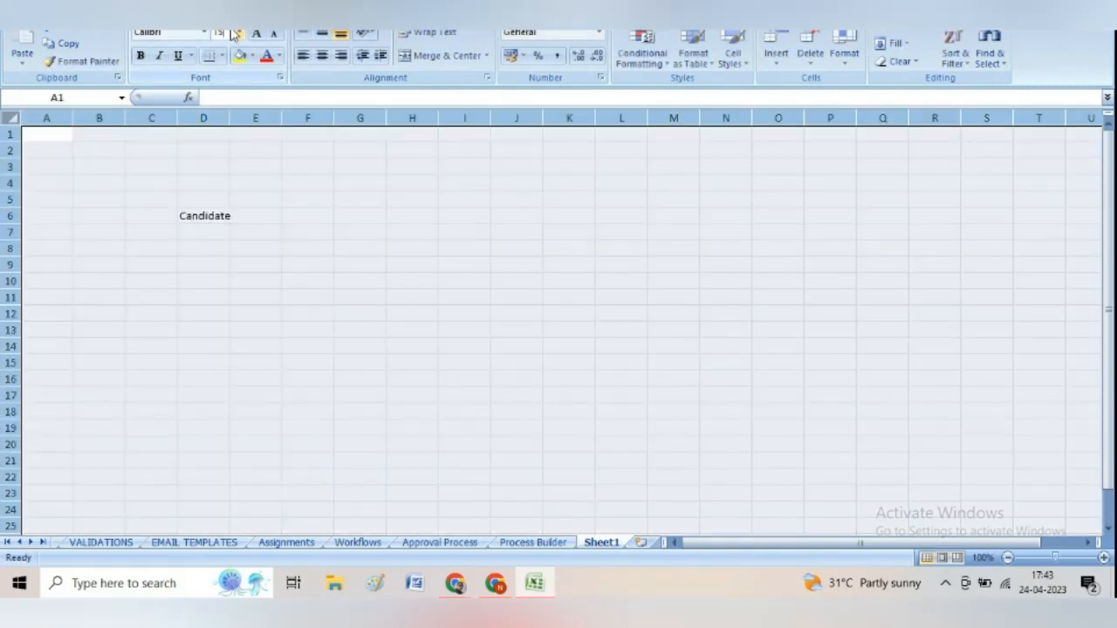
pyautogui.press('Return')
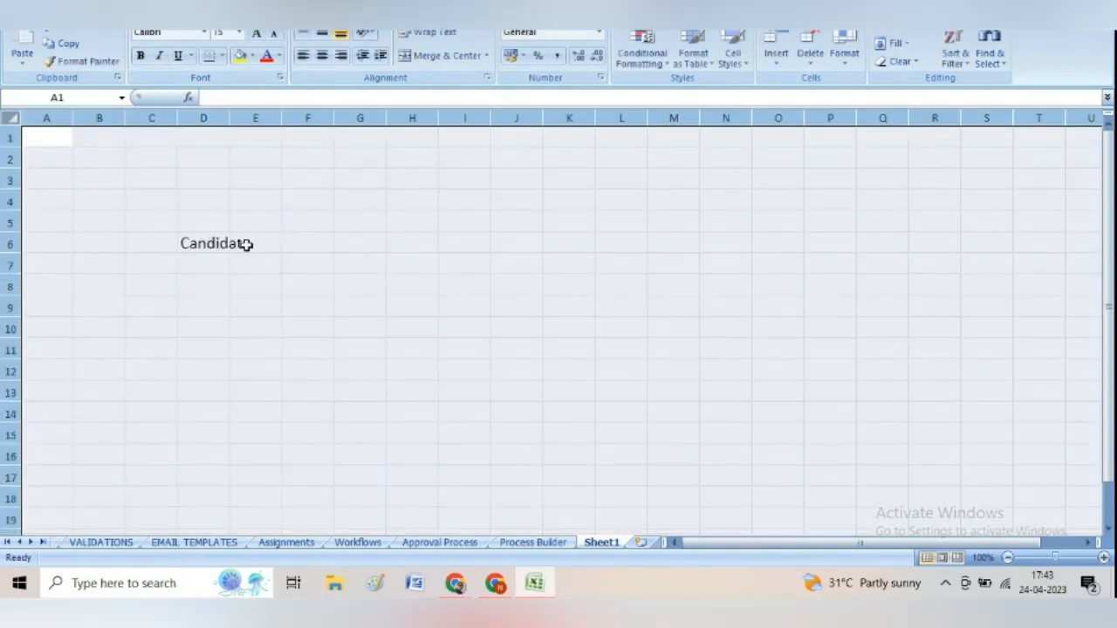
# List Trainers in D8 with Email Id in D9 and Phone in D10 beneath it
pyautogui.click(206, 261)
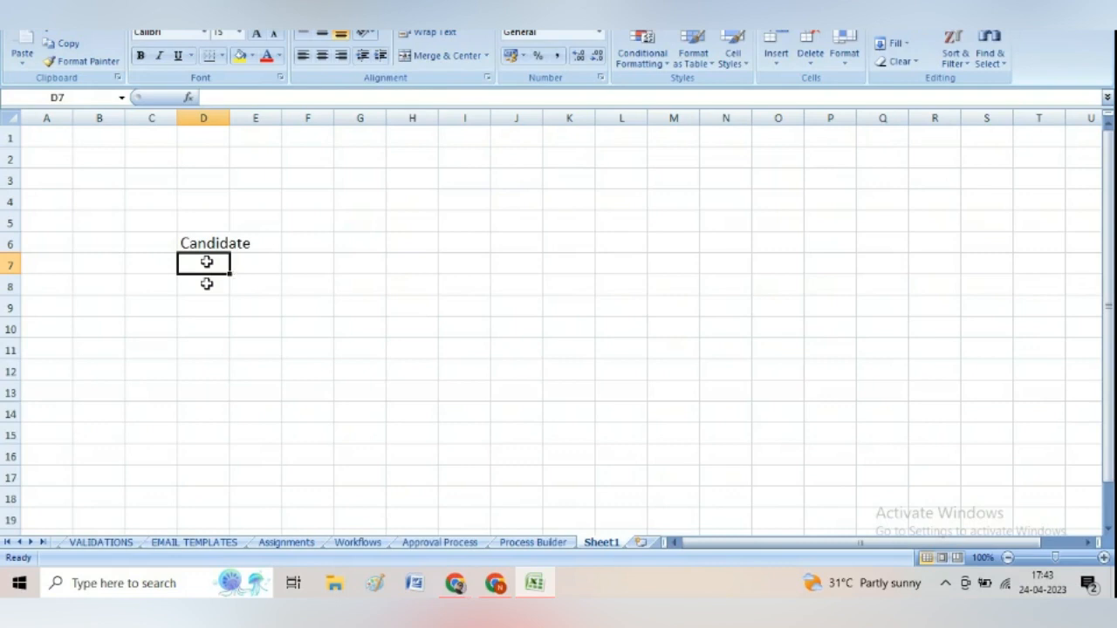
pyautogui.click(207, 280)
pyautogui.write('Trainers')
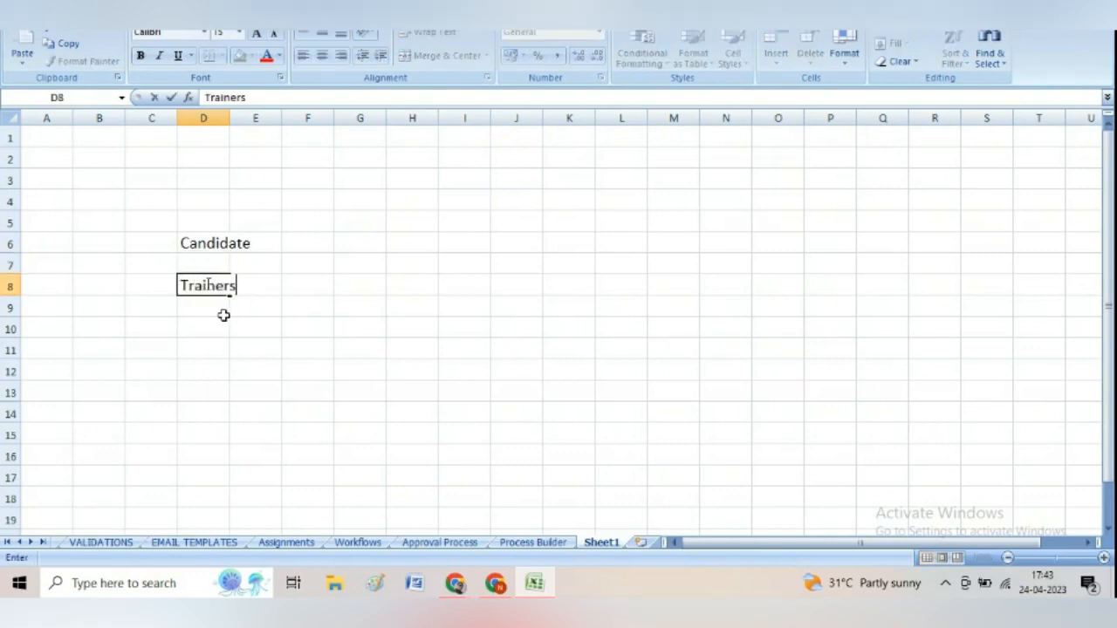
pyautogui.click(207, 308)
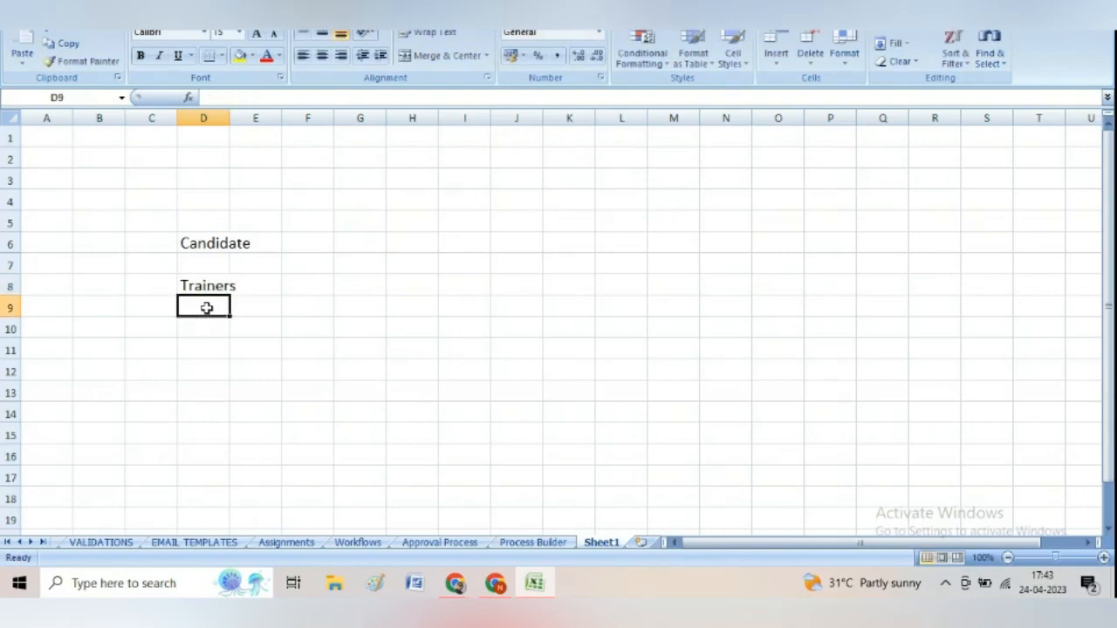
pyautogui.doubleClick(207, 308)
pyautogui.write('Emai')
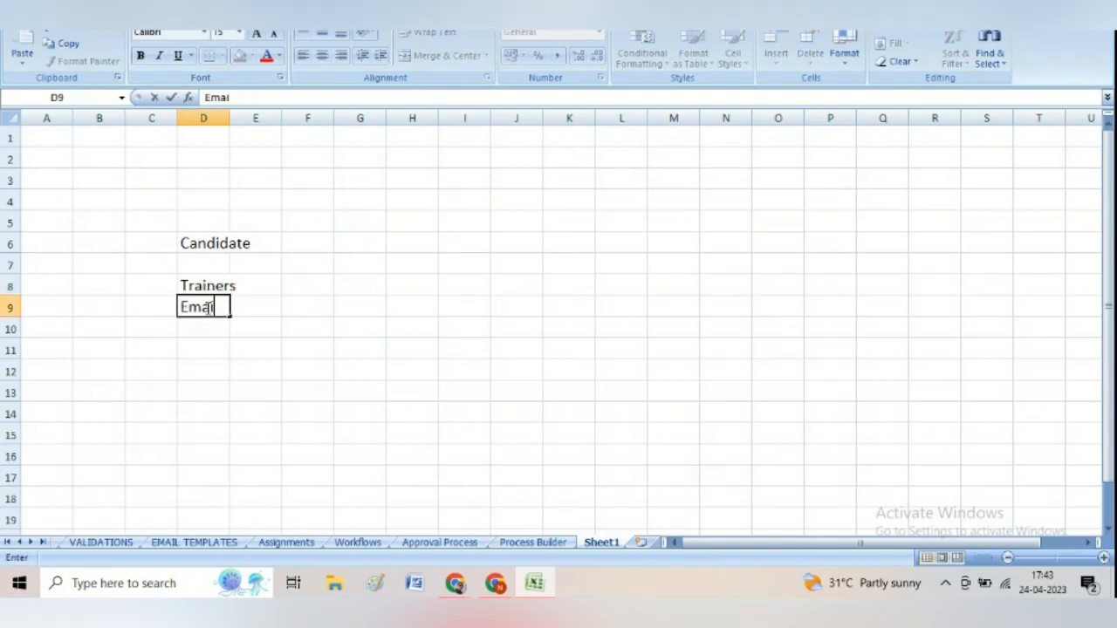
pyautogui.write('l Id')
pyautogui.click(214, 330)
pyautogui.write('Phone')
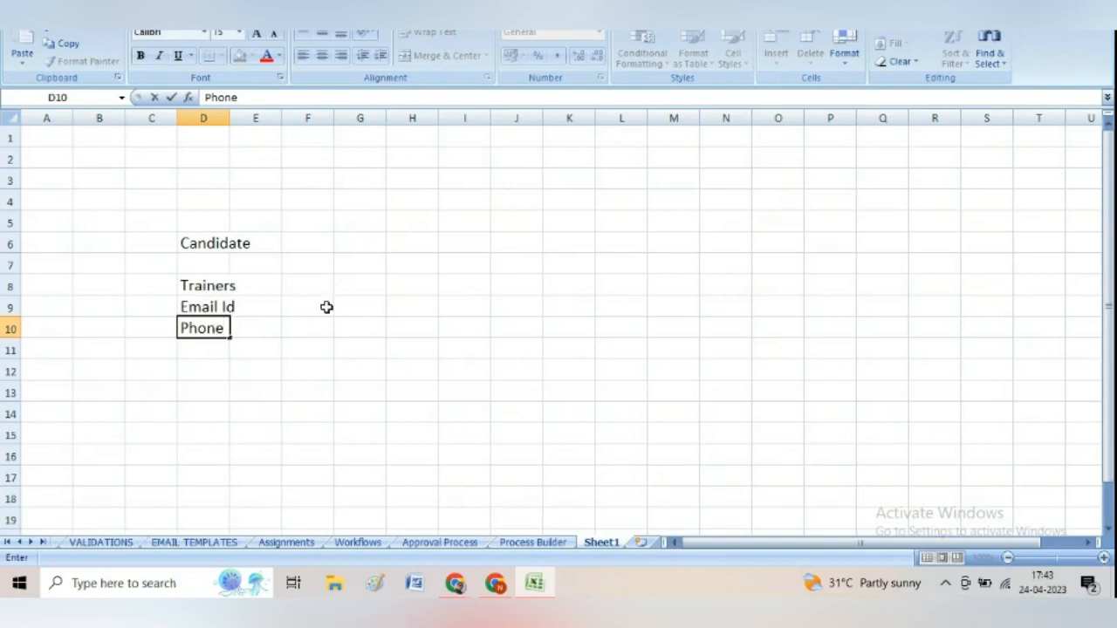
# List Accountant in G8 with Fees in G9 and Tax in G10 beneath it
pyautogui.click(371, 290)
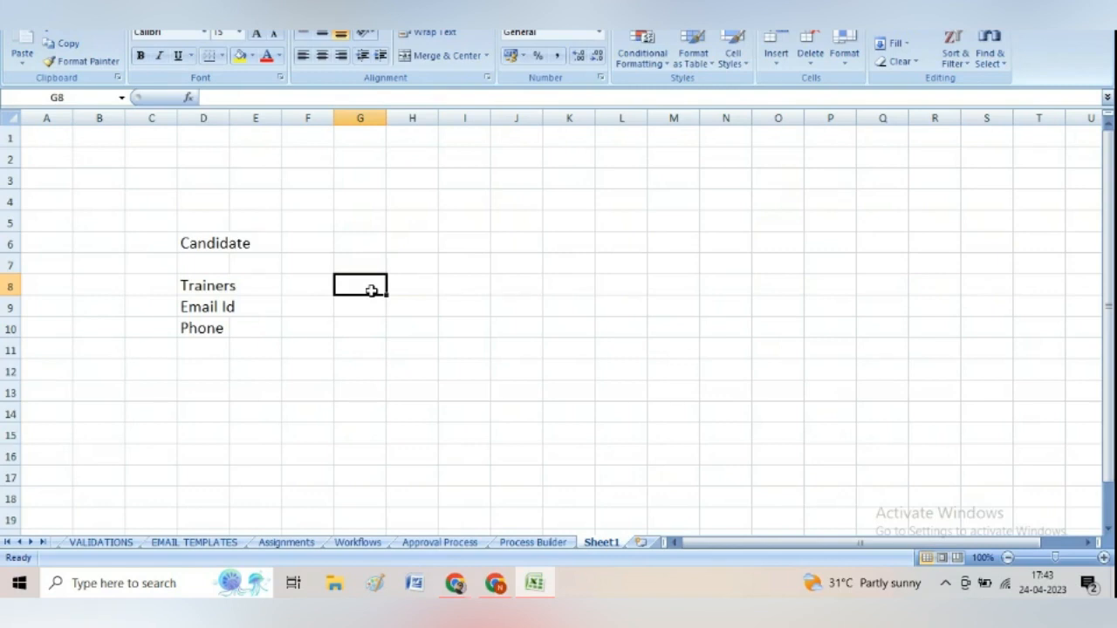
pyautogui.write('ccount')
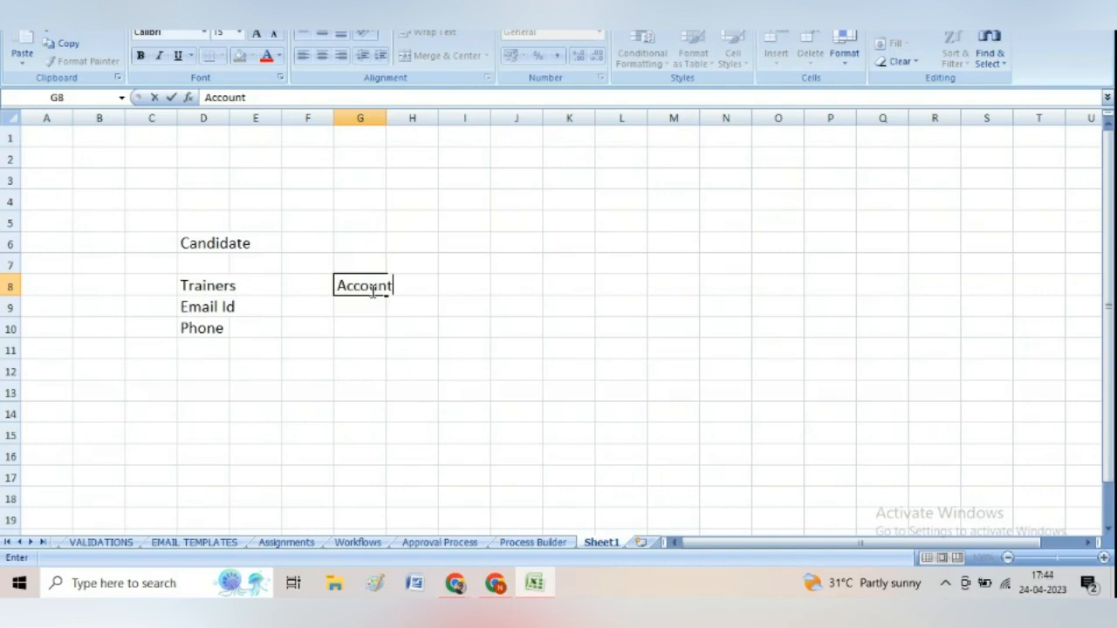
pyautogui.write('ant')
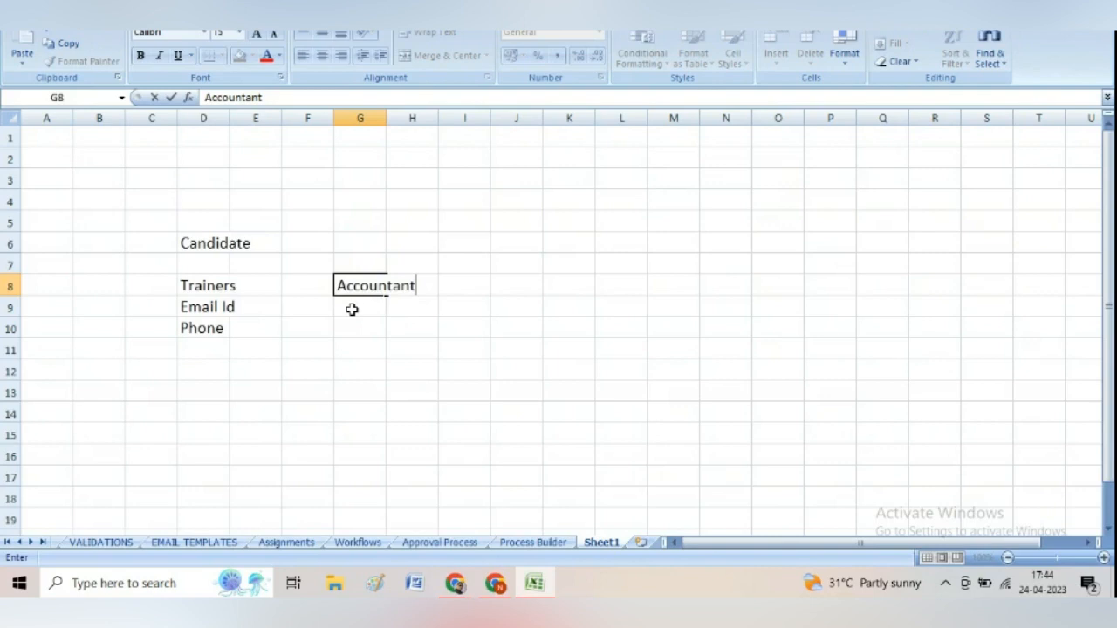
pyautogui.click(351, 309)
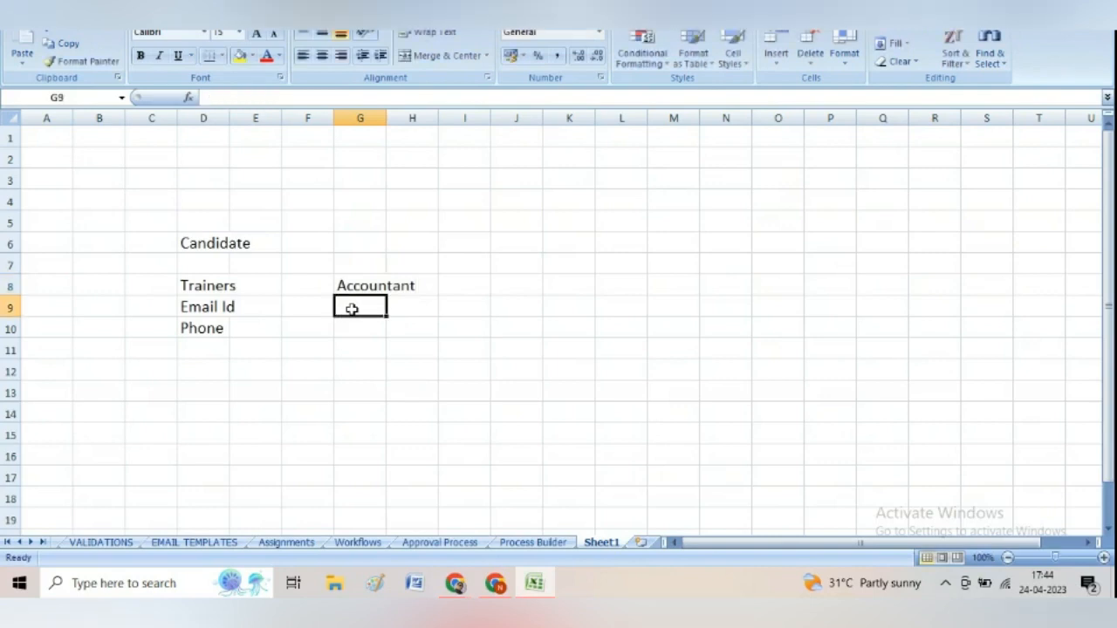
pyautogui.write('Fees')
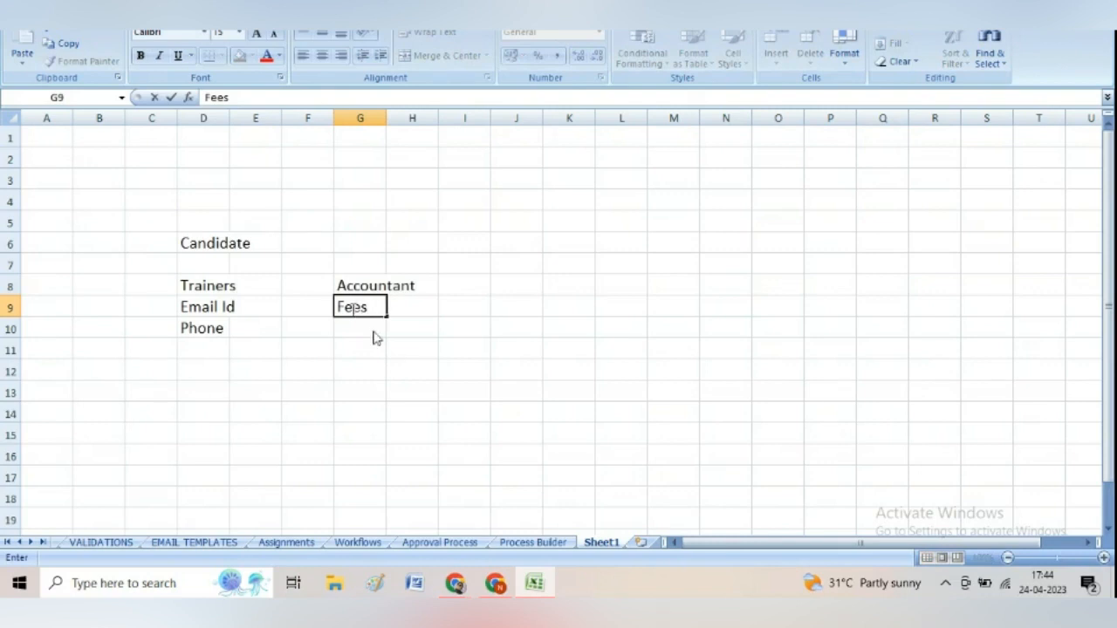
pyautogui.click(363, 330)
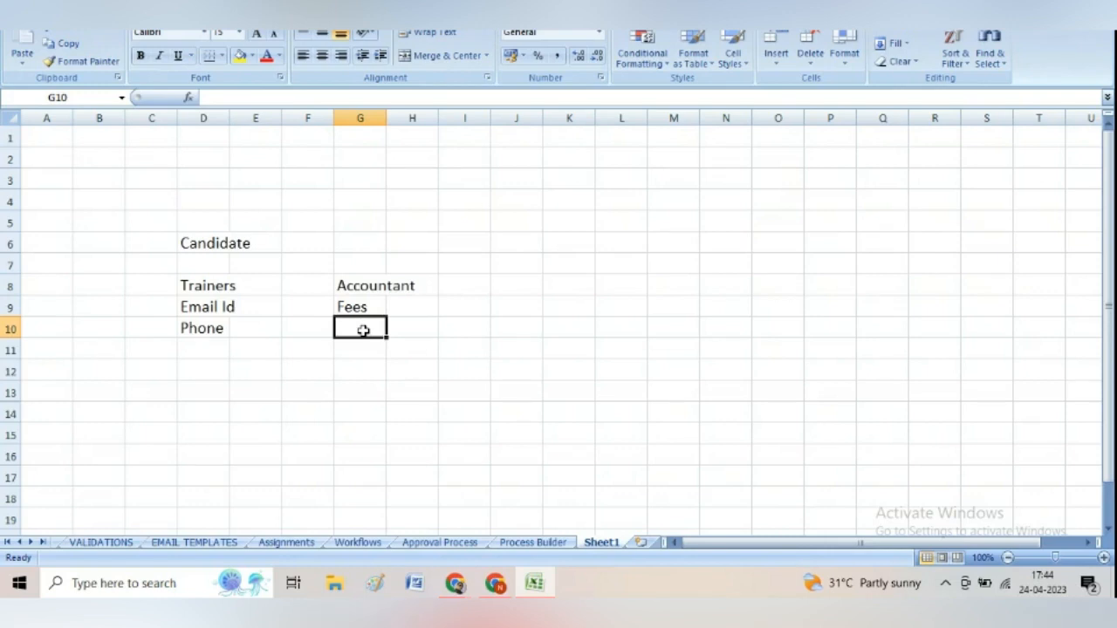
pyautogui.write('Tax')
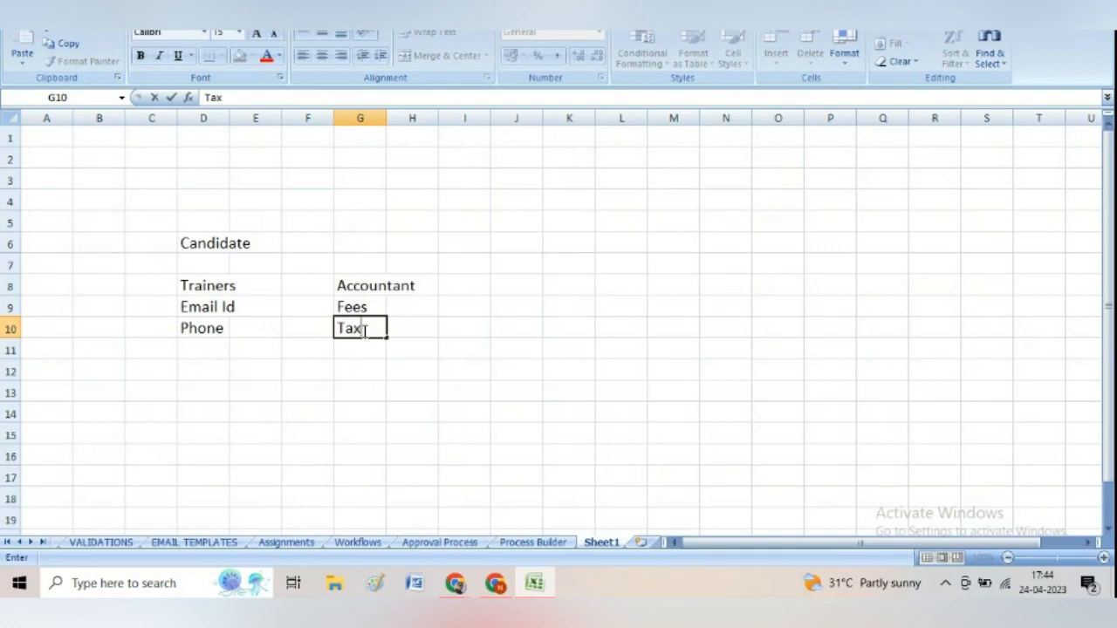
pyautogui.click(438, 352)
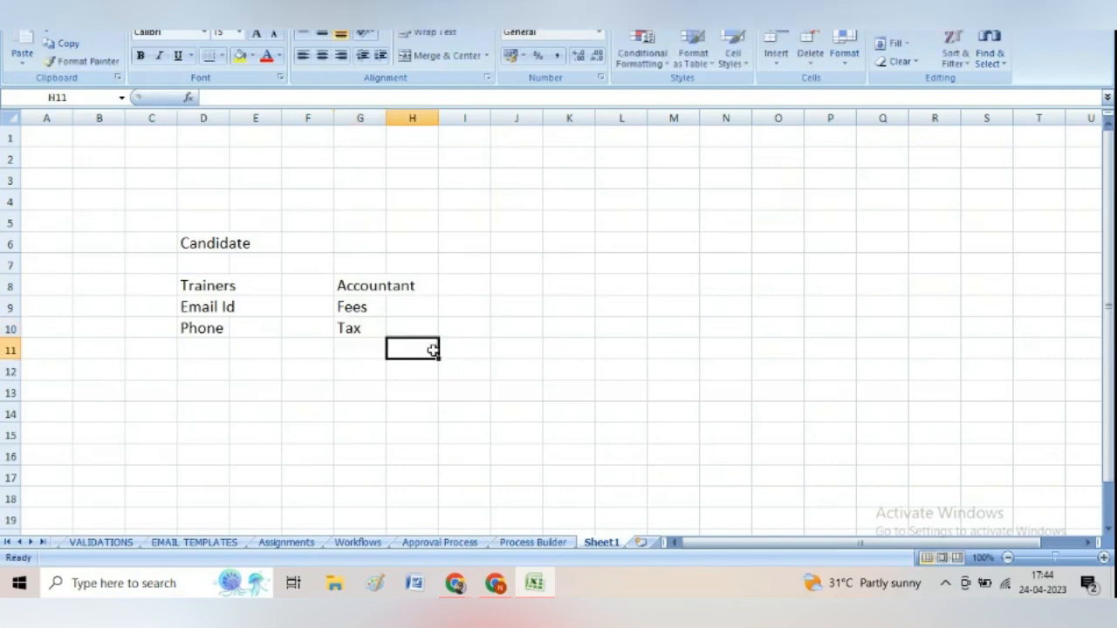
# Select the Fees and Tax cells under Accountant, and the Email Id and Phone cells under Trainers, to compare each role's fields
pyautogui.click(357, 306)
pyautogui.moveTo(357, 307); pyautogui.dragTo(354, 329)
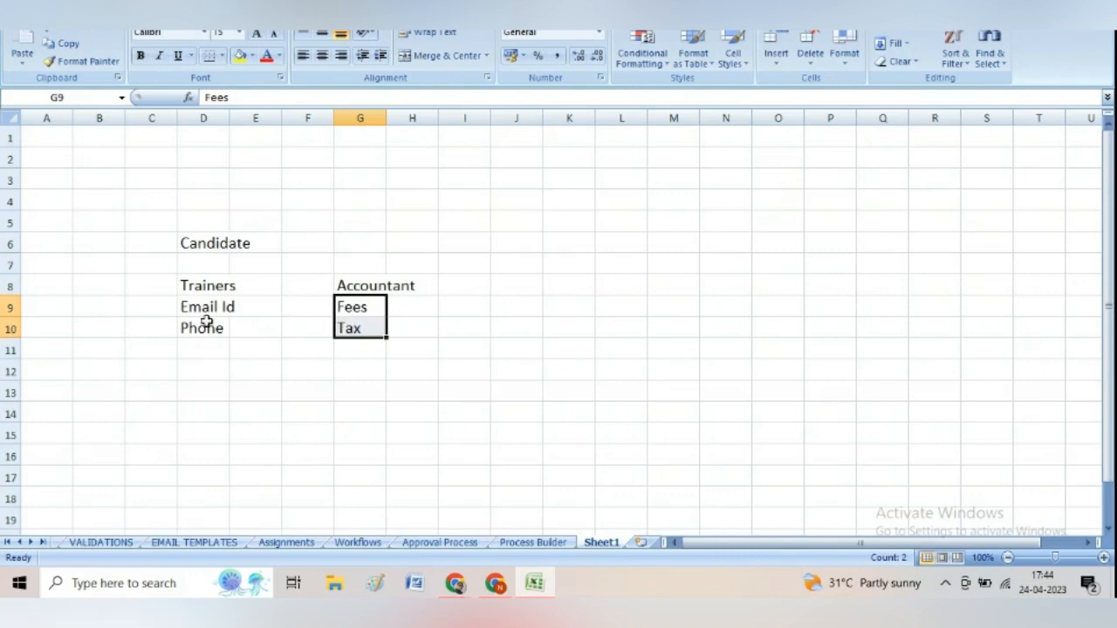
pyautogui.moveTo(194, 310); pyautogui.dragTo(197, 330)
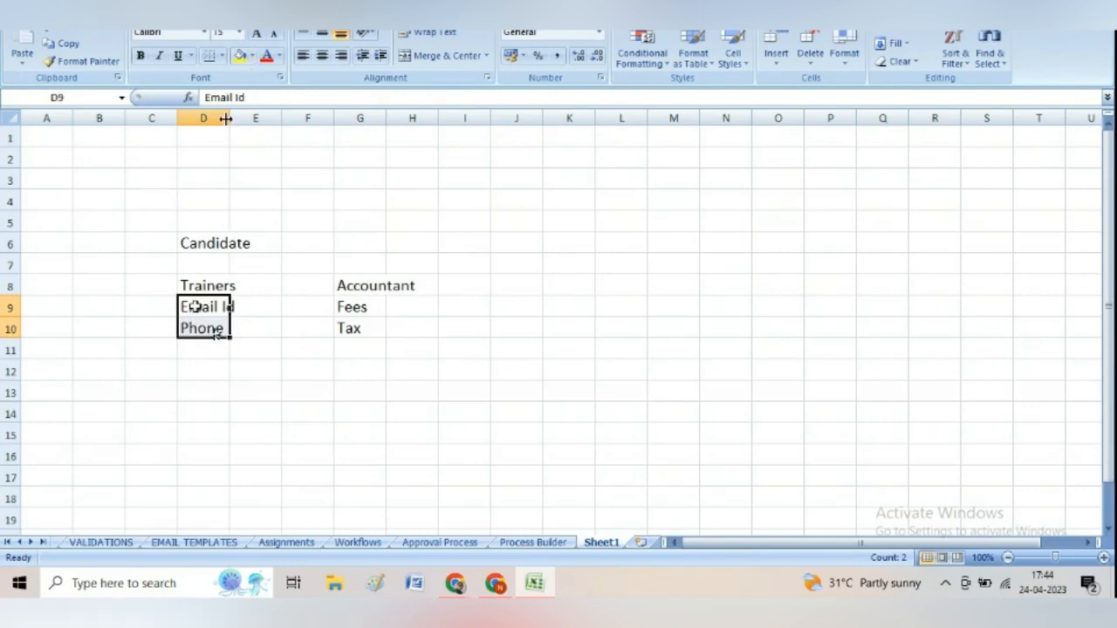
# Widen columns D and G so the Trainers and Accountant entries fit inside their cells
pyautogui.moveTo(229, 118); pyautogui.dragTo(242, 119)
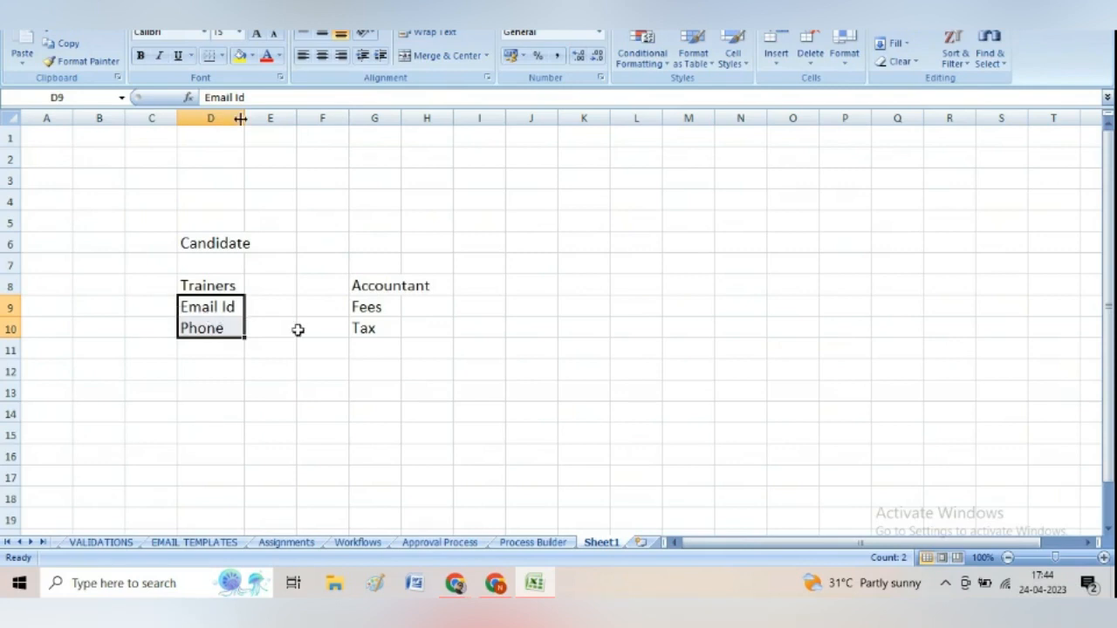
pyautogui.click(389, 309)
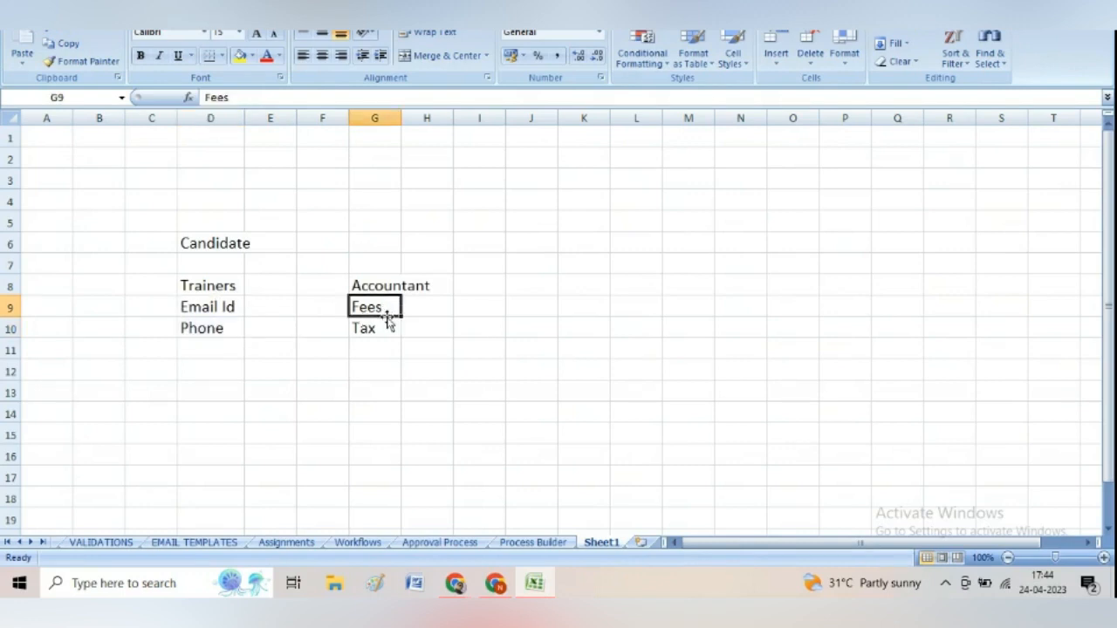
pyautogui.click(383, 328)
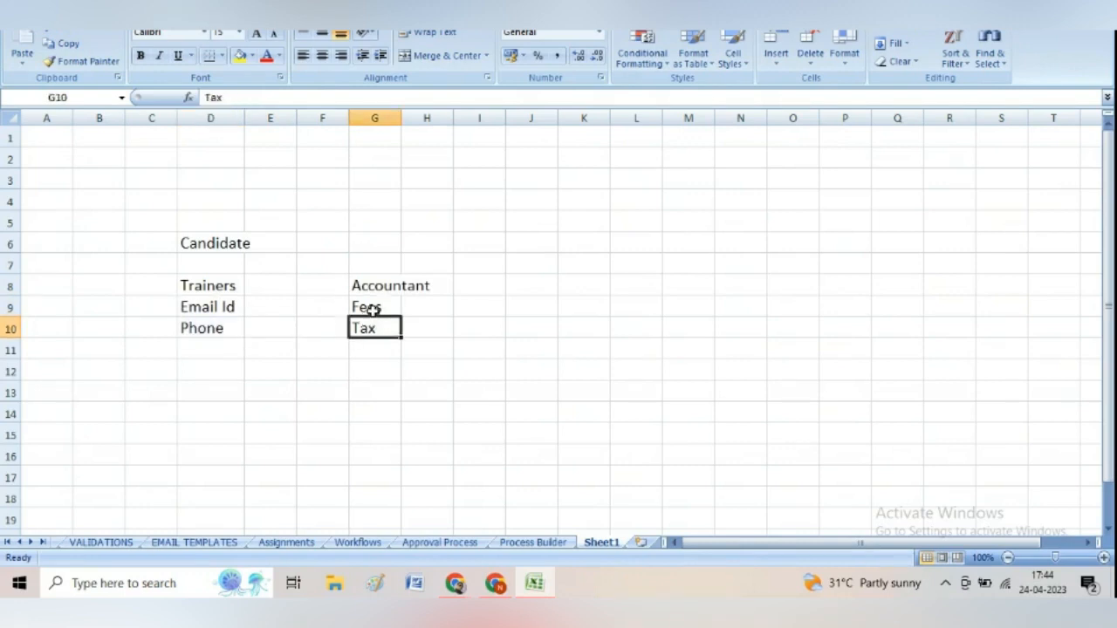
pyautogui.click(373, 309)
pyautogui.click(373, 327)
pyautogui.moveTo(400, 119); pyautogui.dragTo(442, 124)
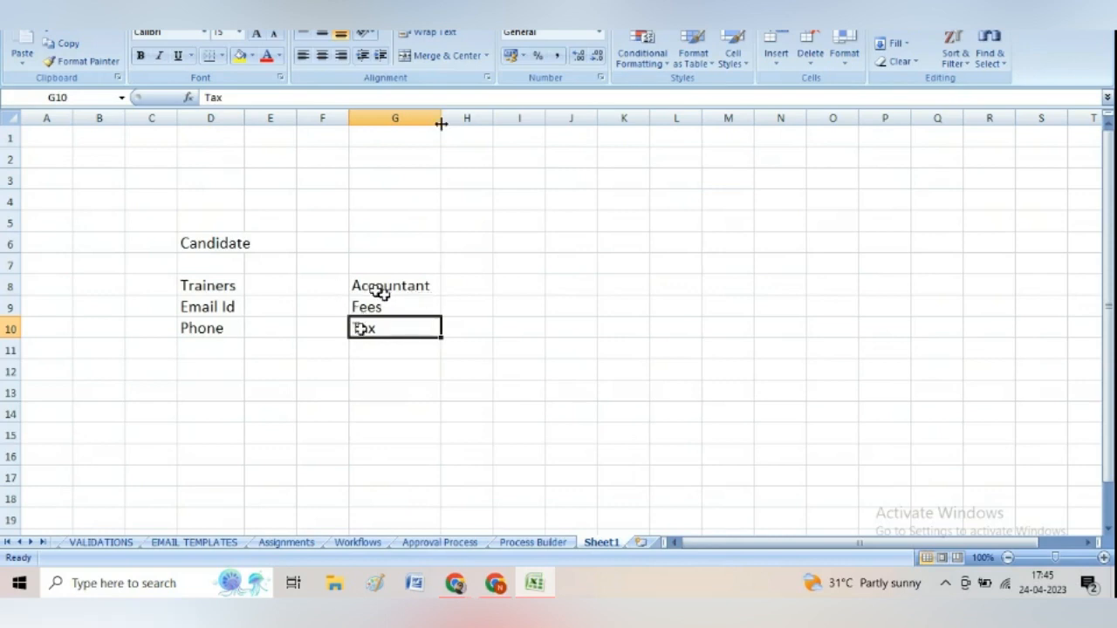
pyautogui.click(222, 267)
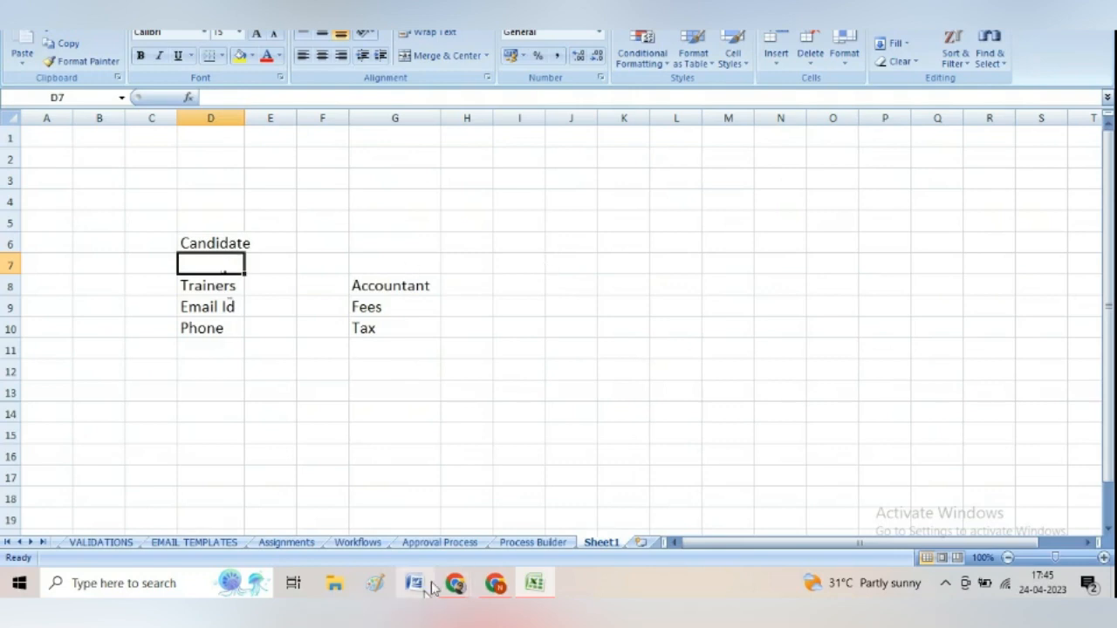
# Switch to Salesforce in Chrome and create a Candidate page layout named Trainer Layout, cloned from Candidate Layout
pyautogui.moveTo(458, 588)
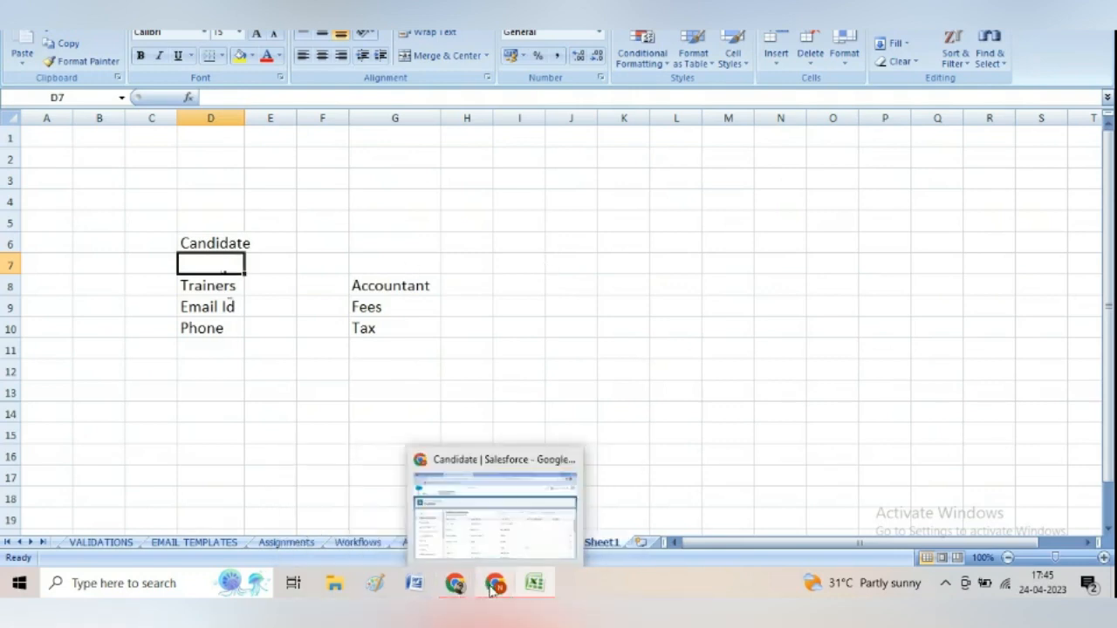
pyautogui.click(495, 587)
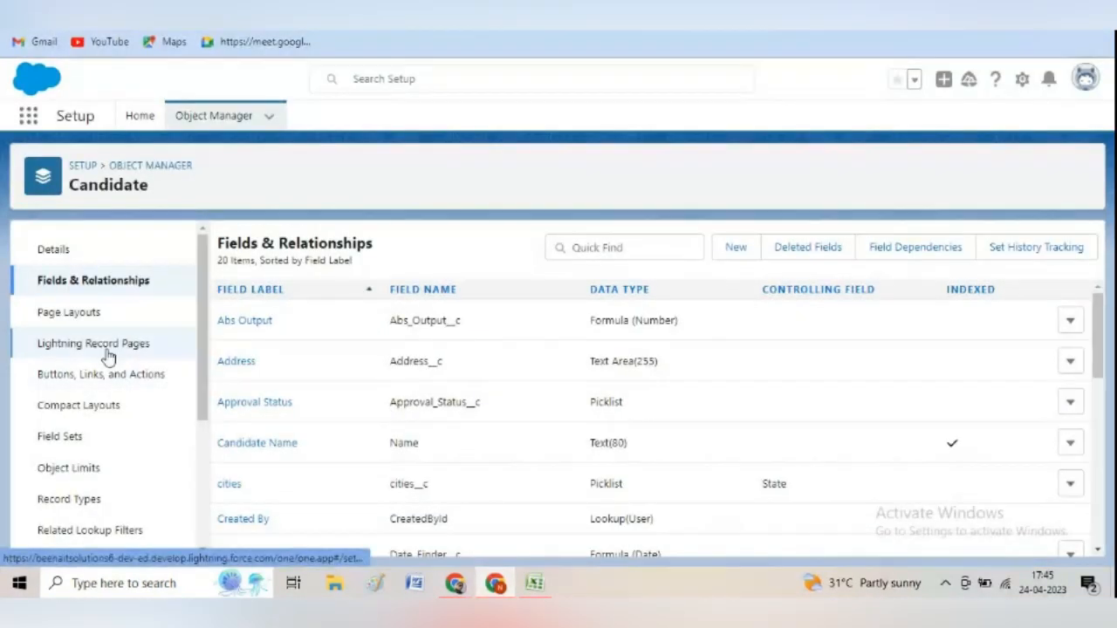
pyautogui.click(74, 316)
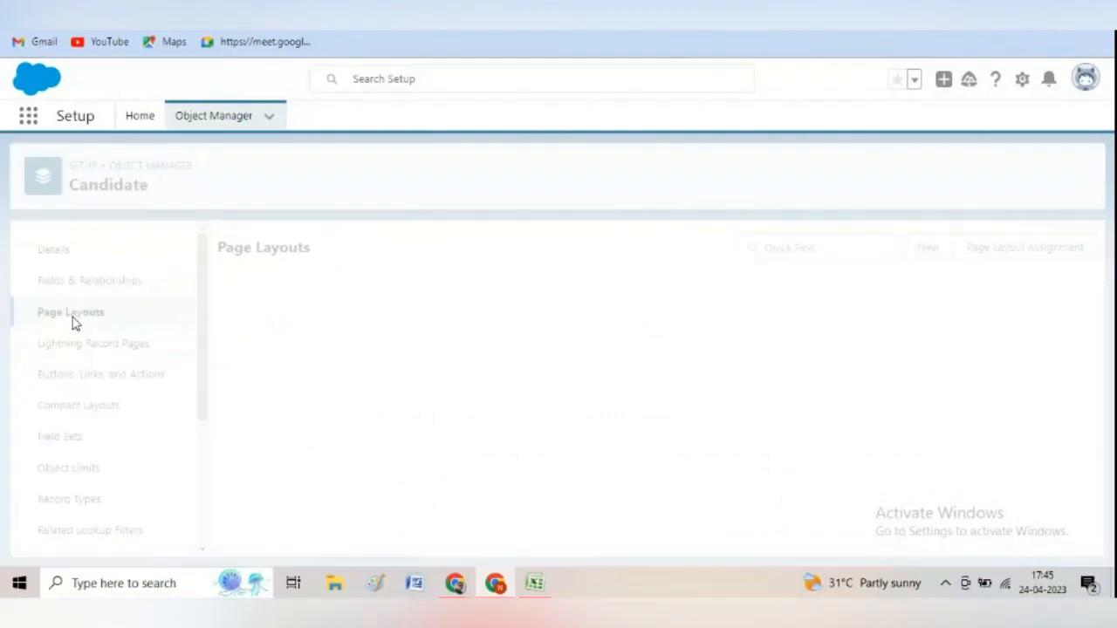
pyautogui.click(930, 251)
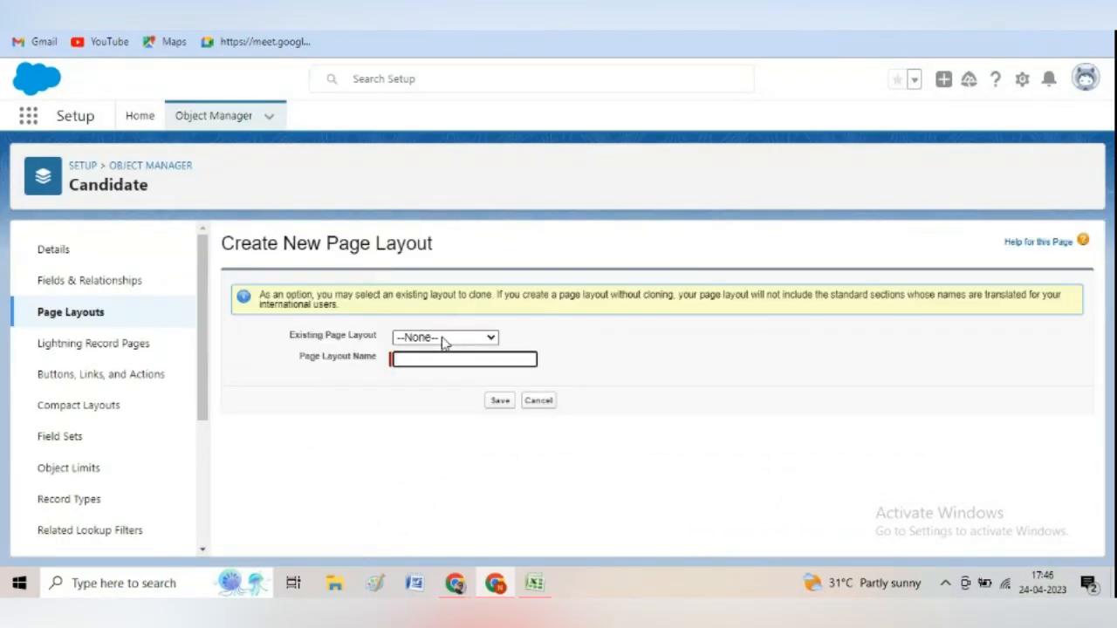
pyautogui.click(442, 340)
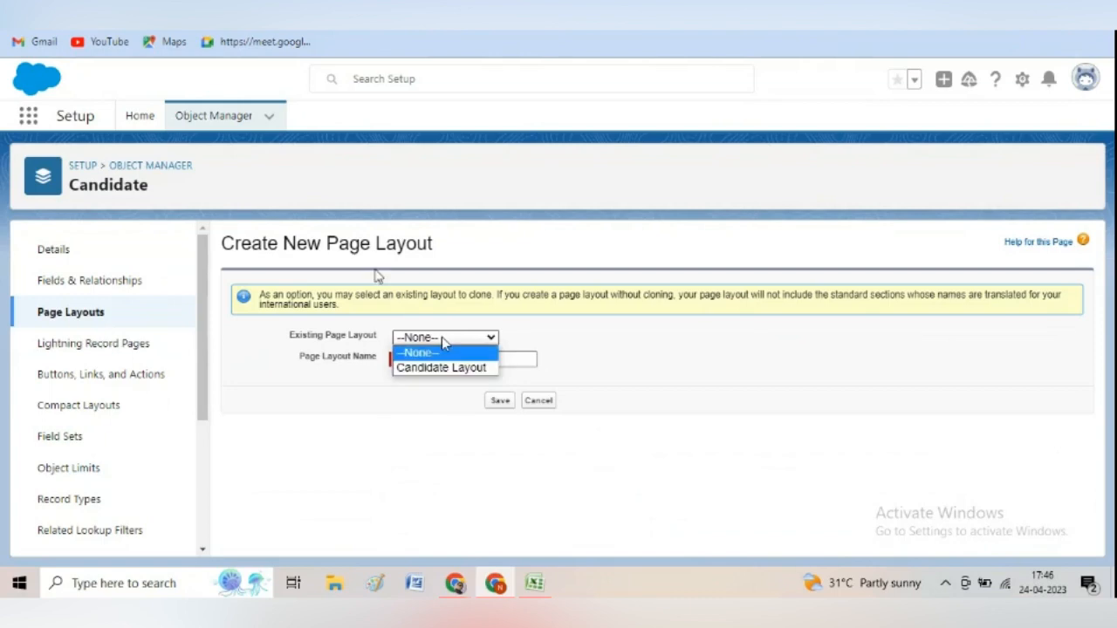
pyautogui.click(617, 352)
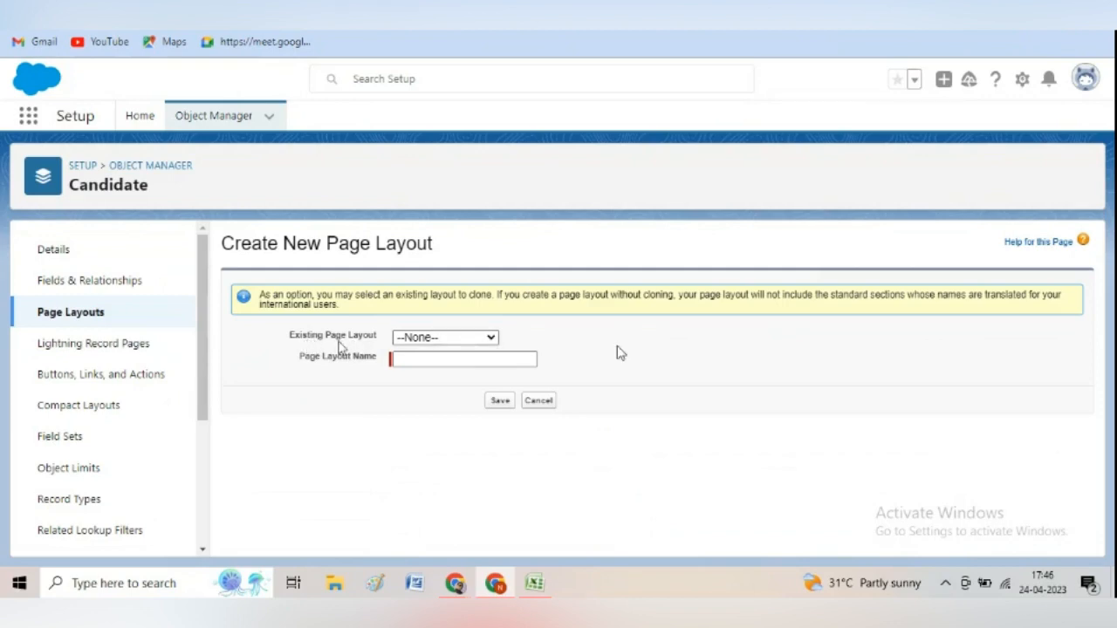
pyautogui.click(433, 340)
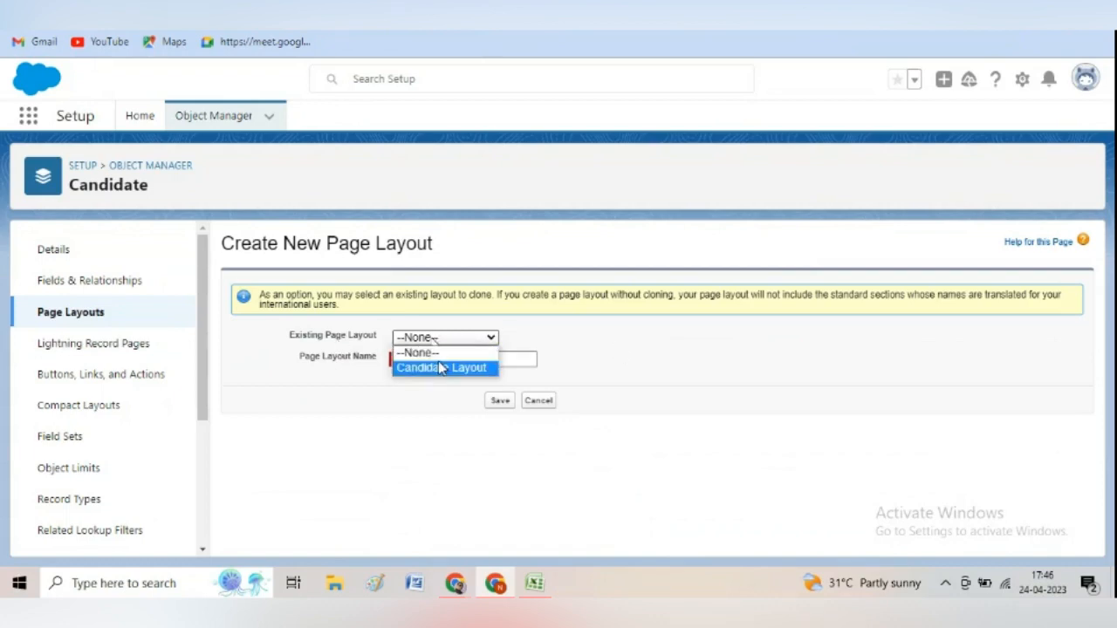
pyautogui.click(440, 368)
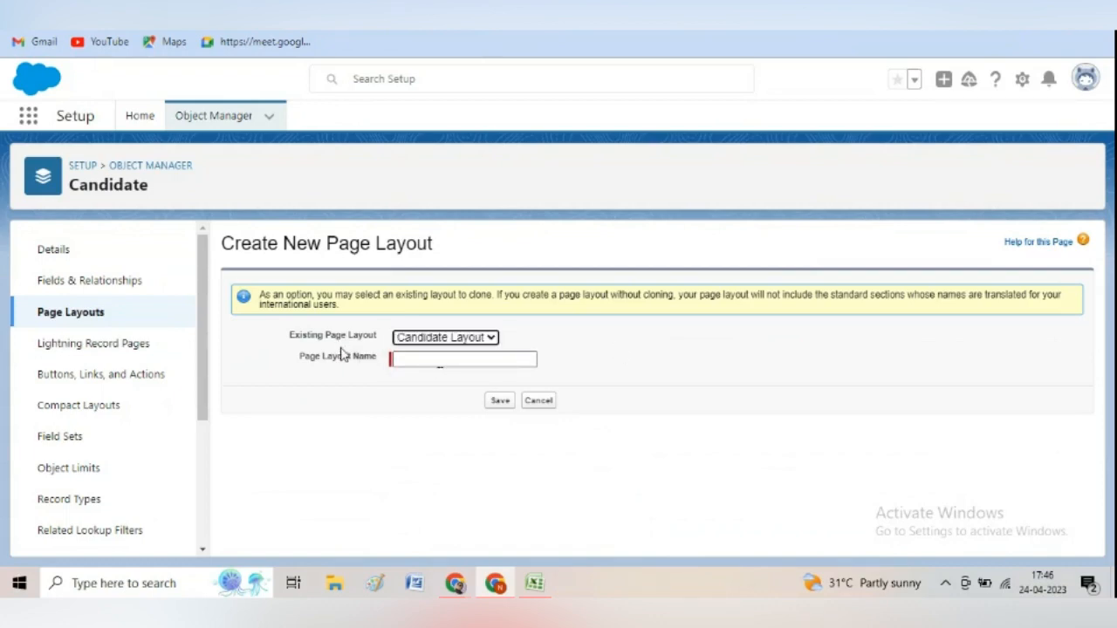
pyautogui.click(406, 359)
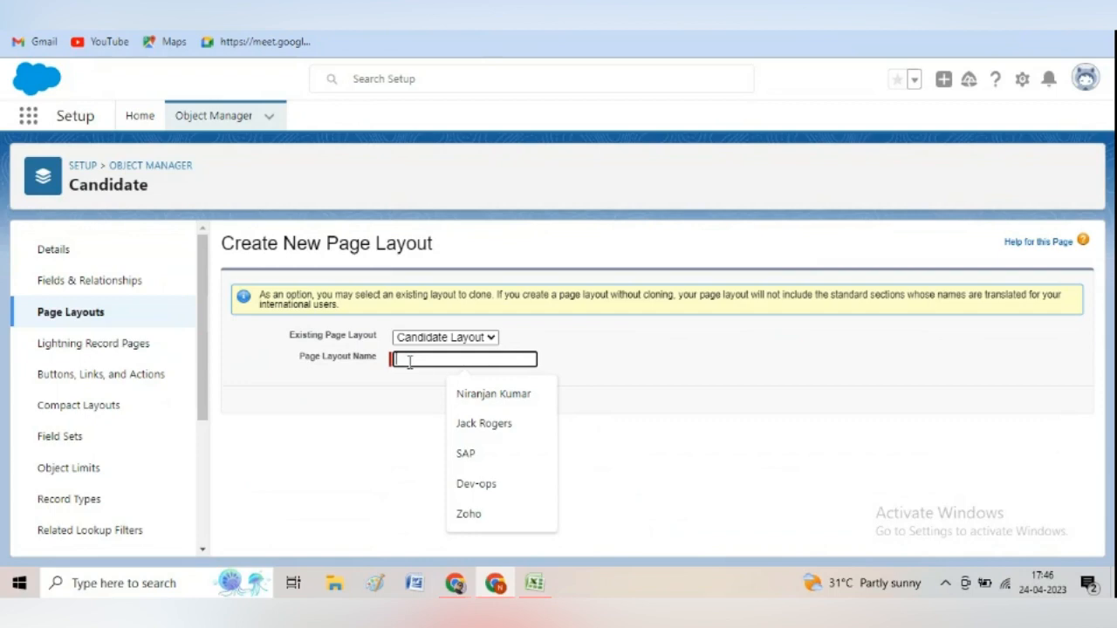
pyautogui.write('Tiainer Layout')
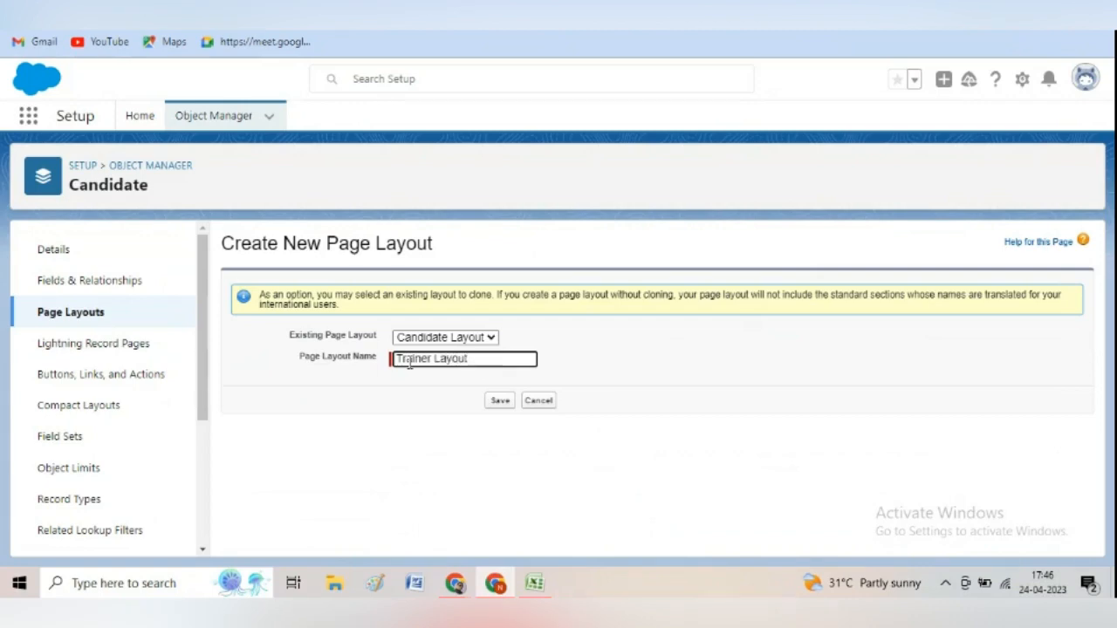
pyautogui.click(499, 401)
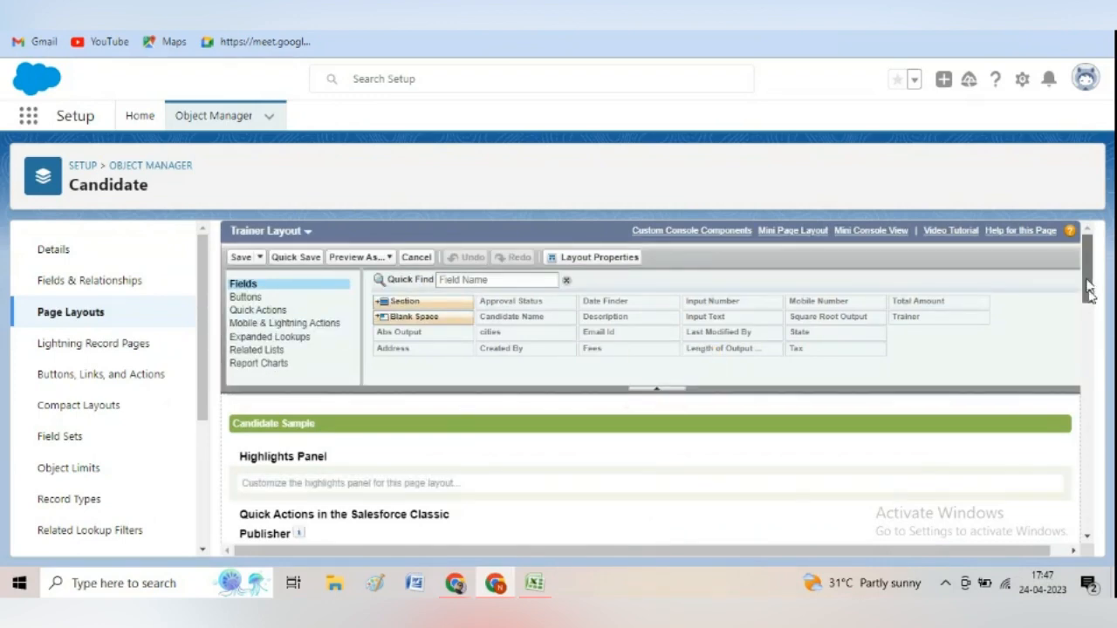
# Remove the Fees and Date Finder fields from the Information section of Trainer Layout
pyautogui.moveTo(1092, 291); pyautogui.dragTo(1112, 398)
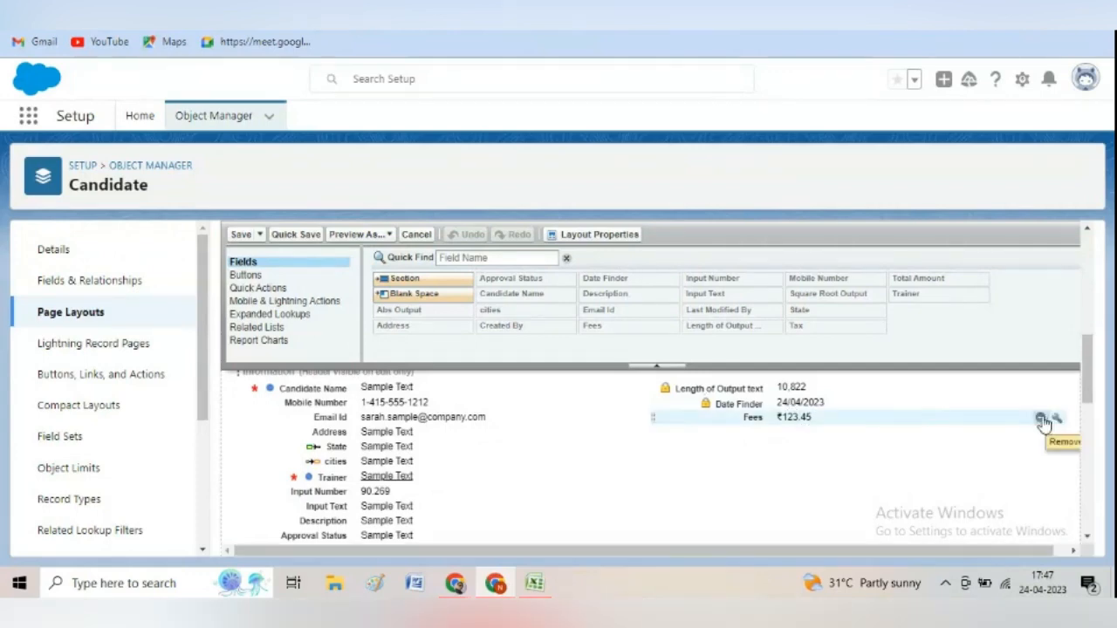
pyautogui.click(1039, 418)
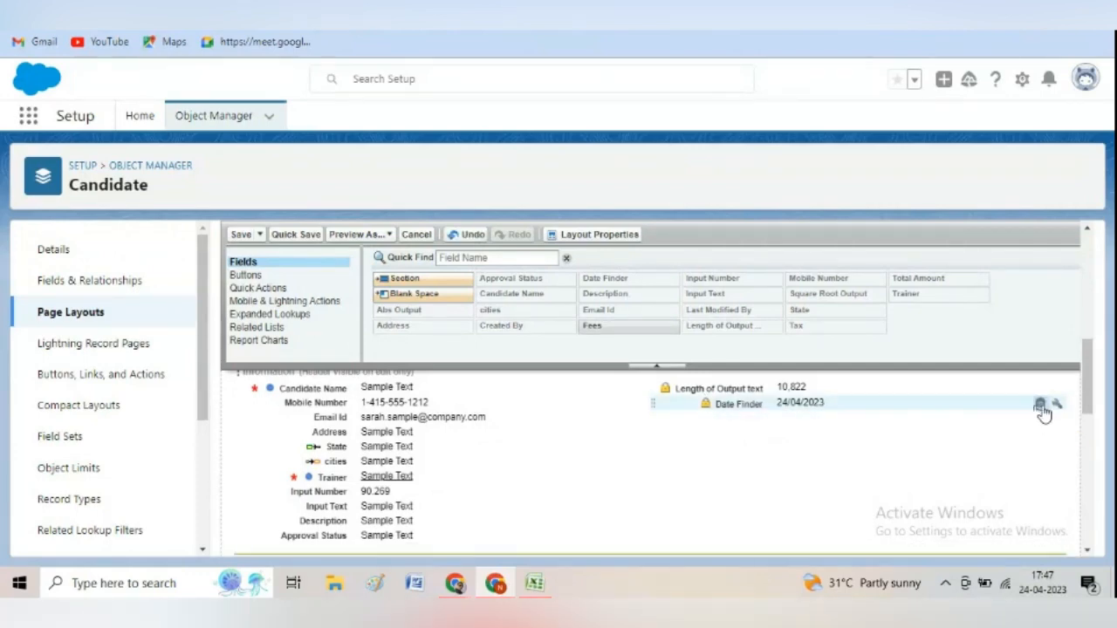
pyautogui.click(1035, 405)
pyautogui.moveTo(1038, 400)
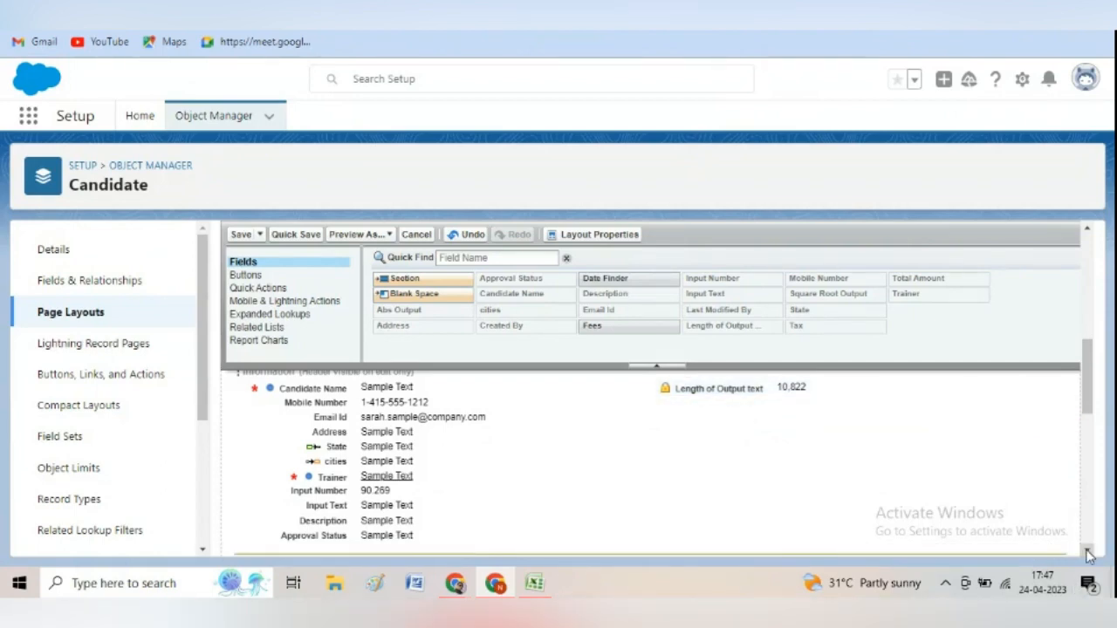
# Remove Tax, Total Amount, Abs Output and Square Root Output from the Formula Section of Trainer Layout
pyautogui.click(1087, 551)
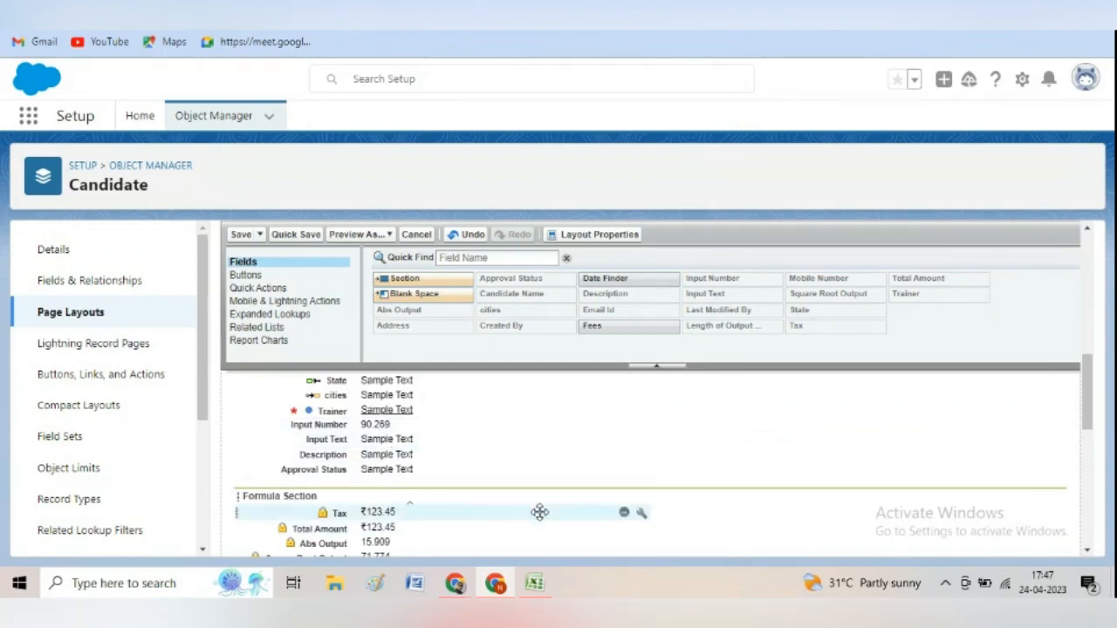
pyautogui.click(623, 514)
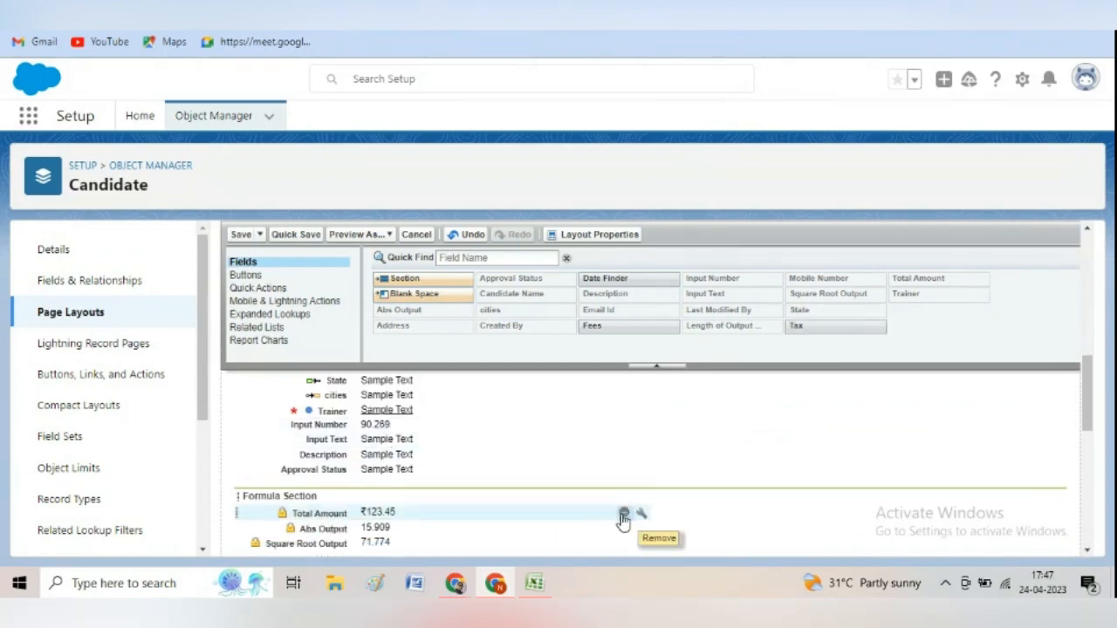
pyautogui.click(623, 514)
pyautogui.click(623, 514)
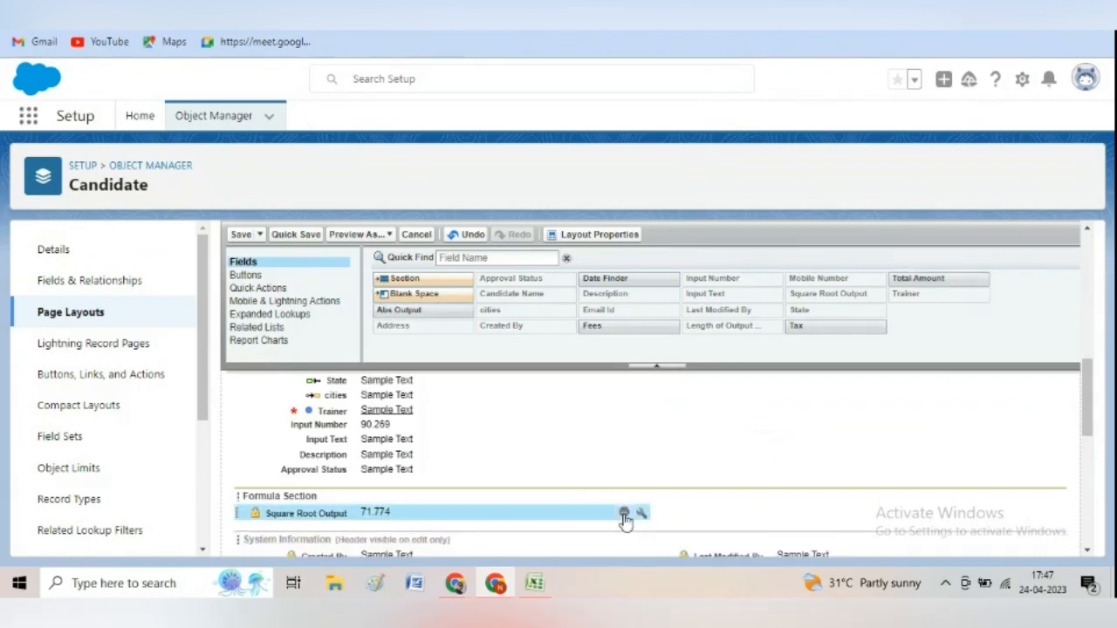
pyautogui.click(624, 515)
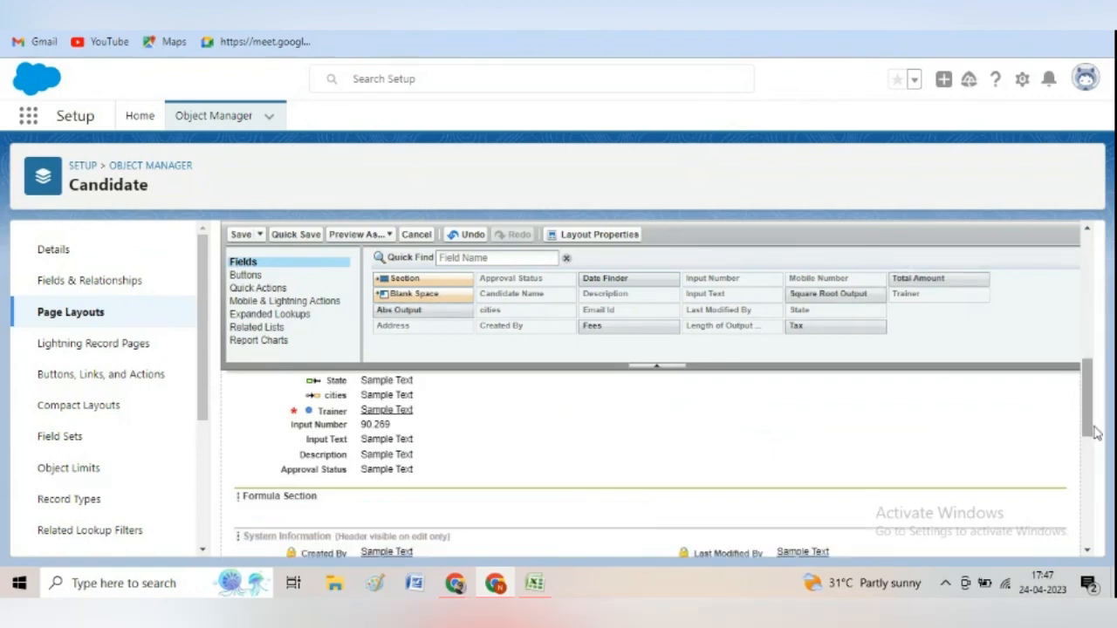
# Review the remaining fields and save Trainer Layout
pyautogui.moveTo(1096, 434); pyautogui.dragTo(1096, 462)
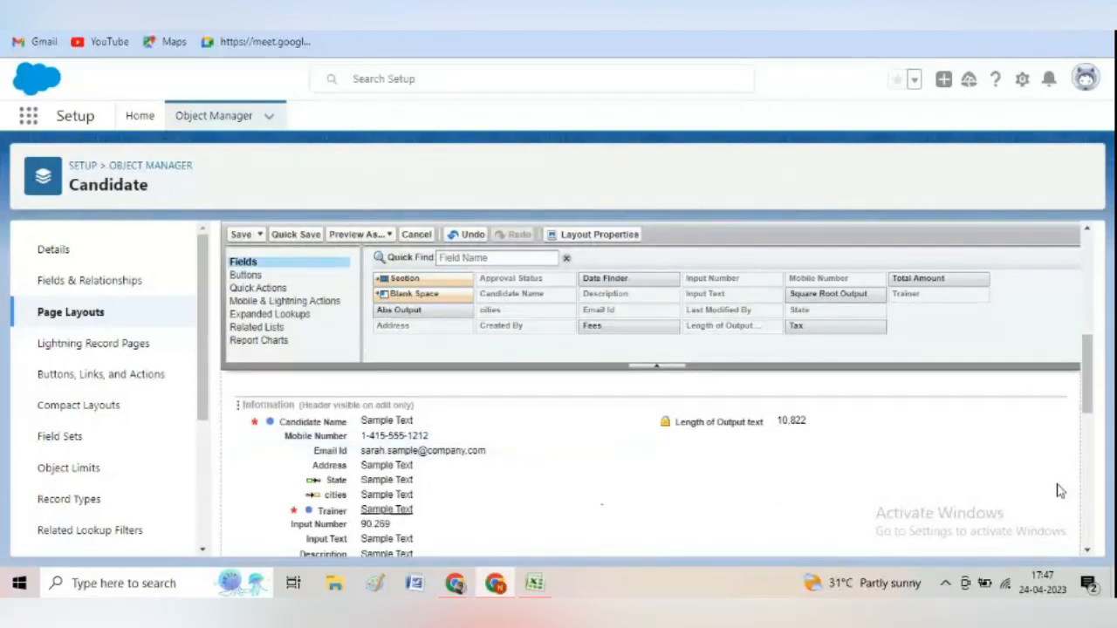
pyautogui.moveTo(1087, 408); pyautogui.dragTo(1091, 310)
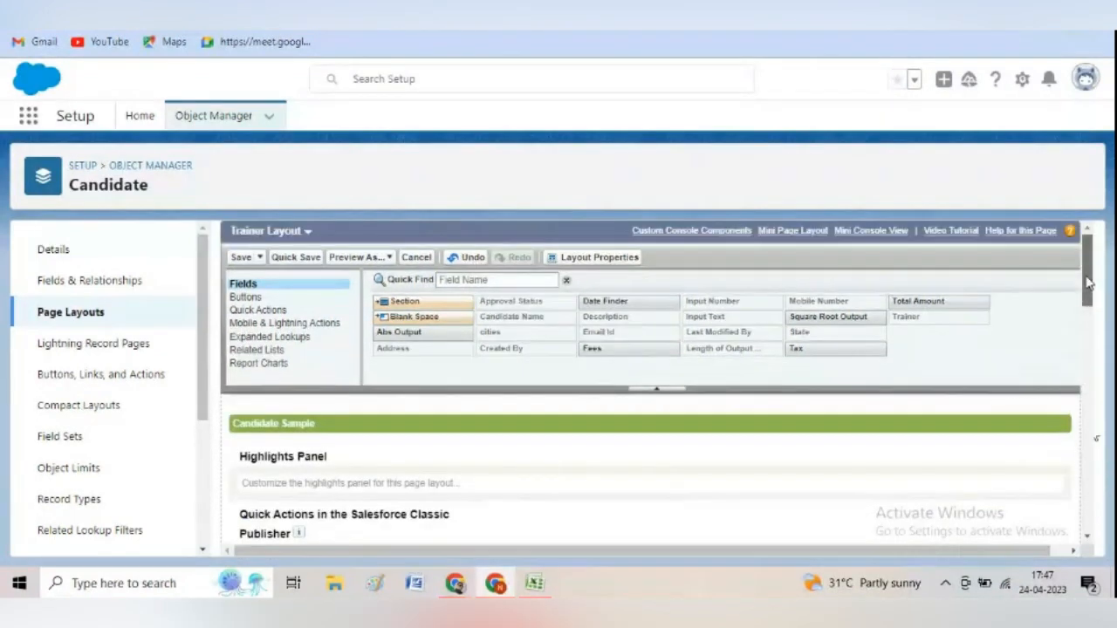
pyautogui.click(242, 257)
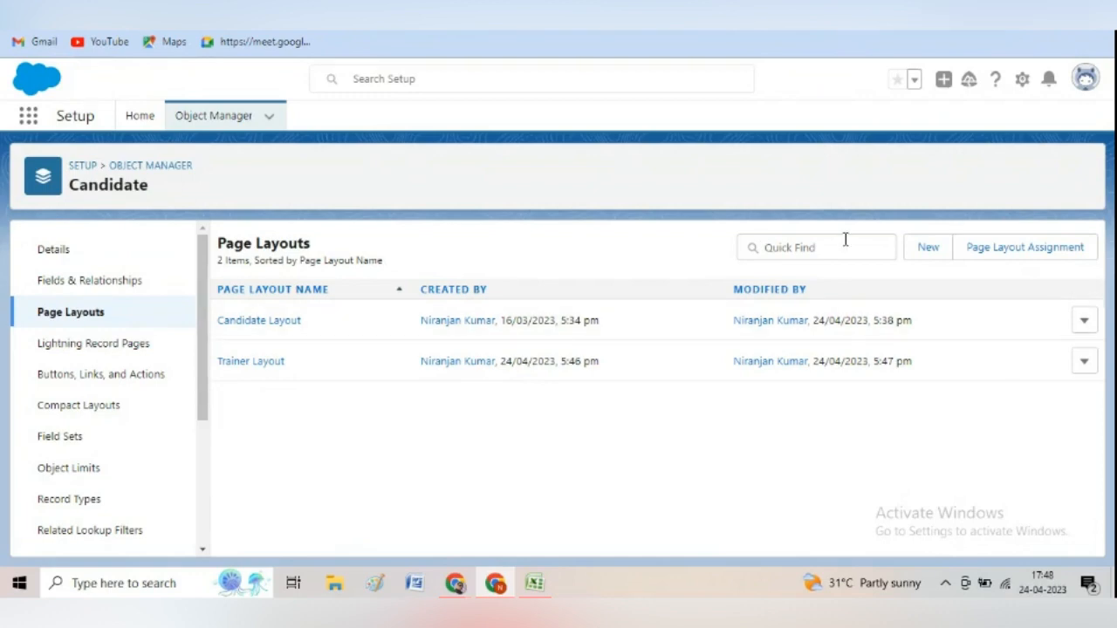
# Create another Candidate page layout named Accountant Layout, cloned from Candidate Layout
pyautogui.click(928, 249)
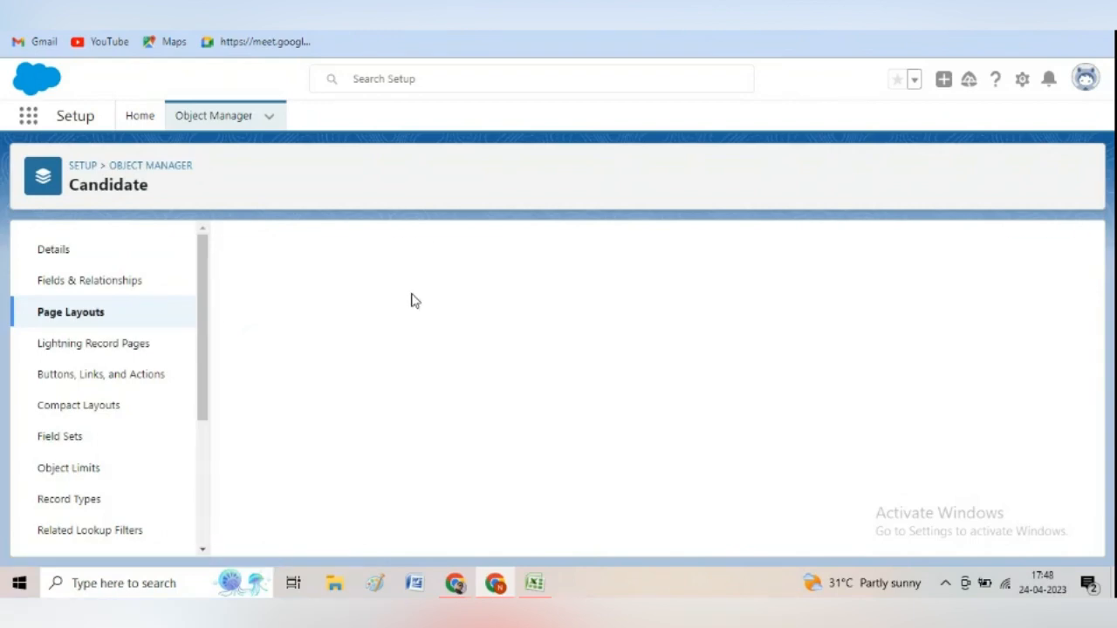
pyautogui.click(462, 338)
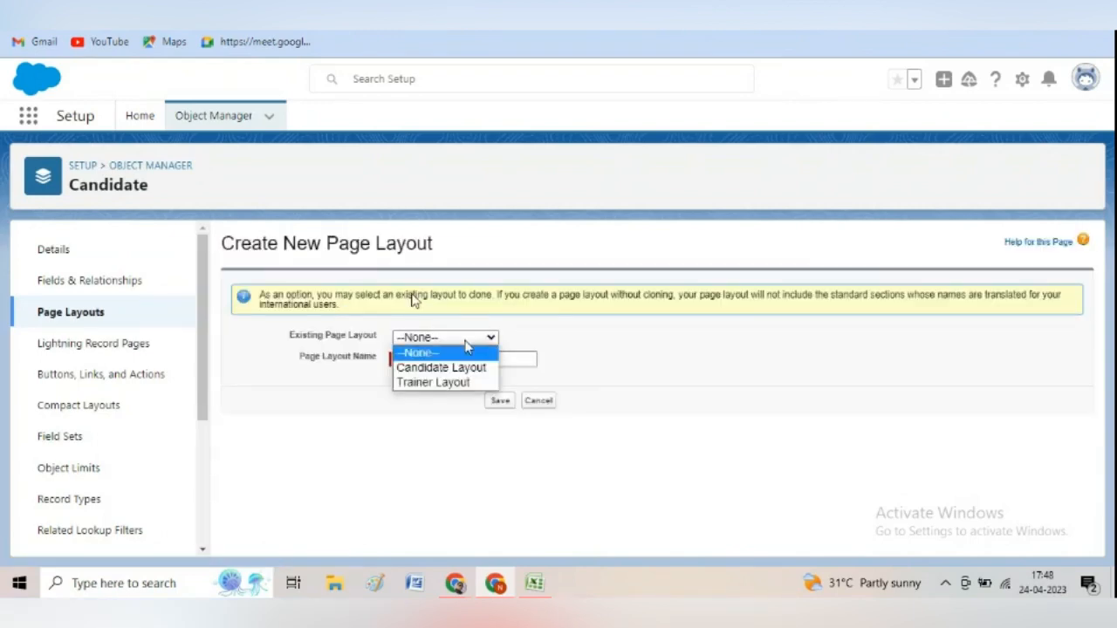
pyautogui.click(462, 369)
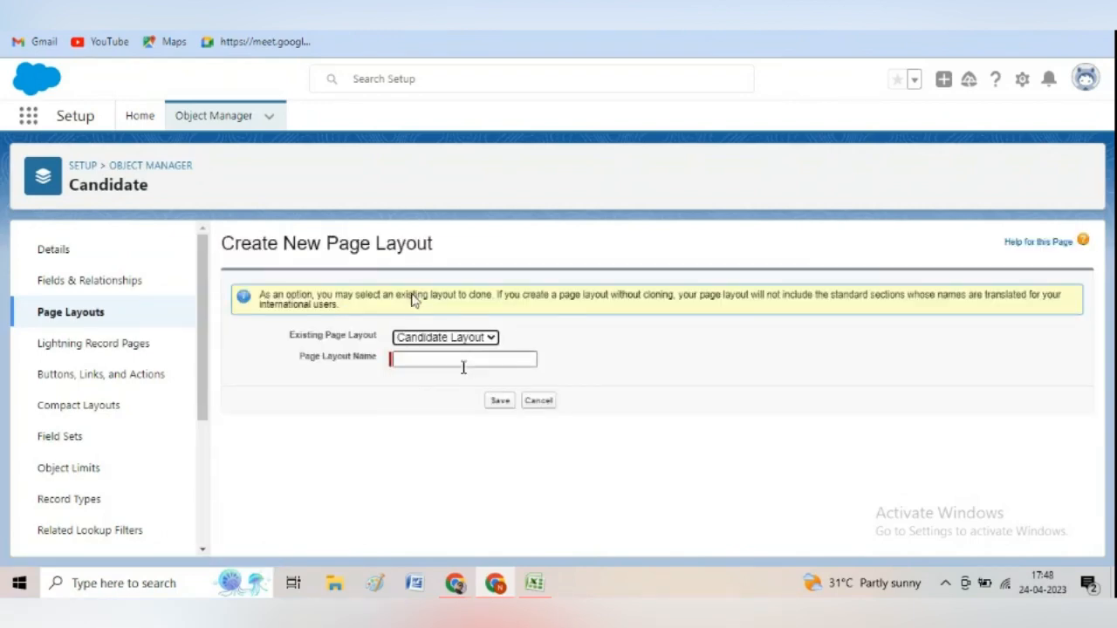
pyautogui.click(431, 357)
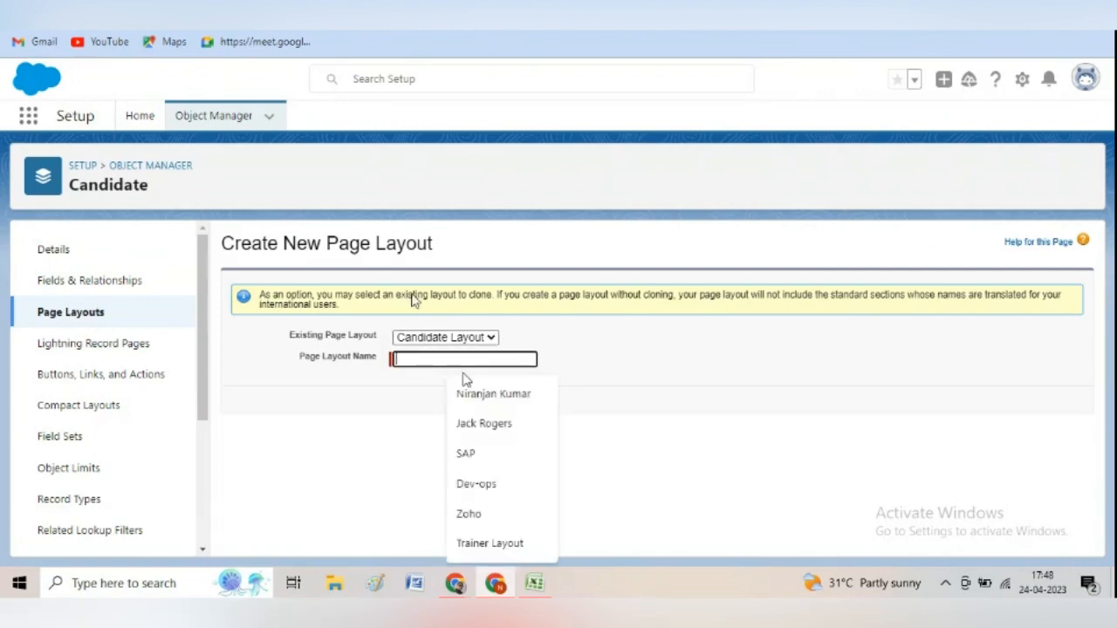
pyautogui.write('Accountant Layout')
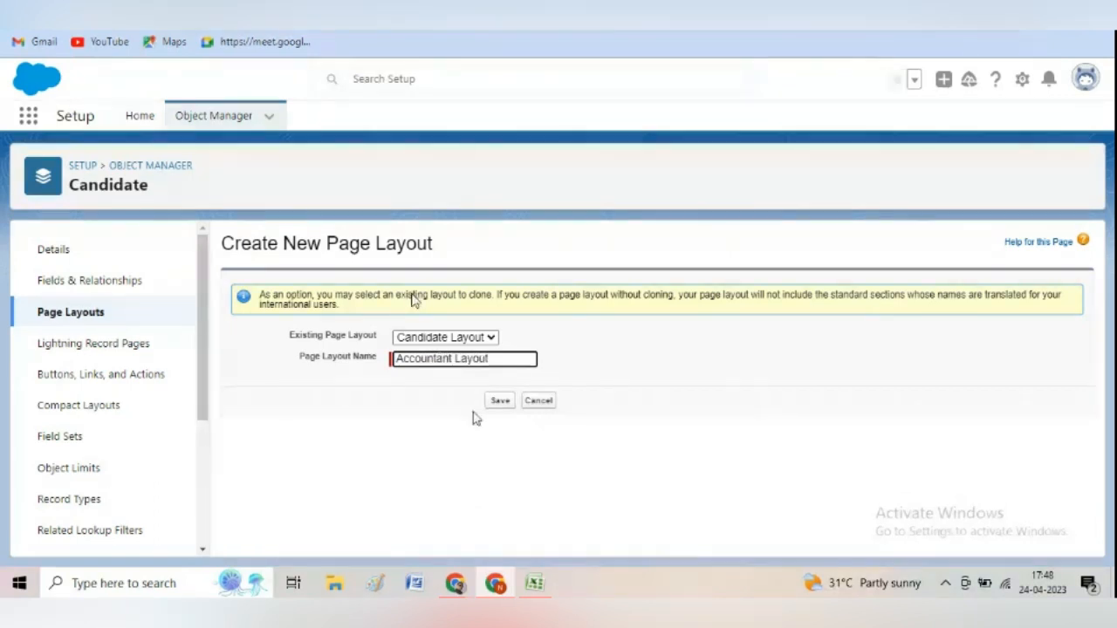
pyautogui.click(498, 402)
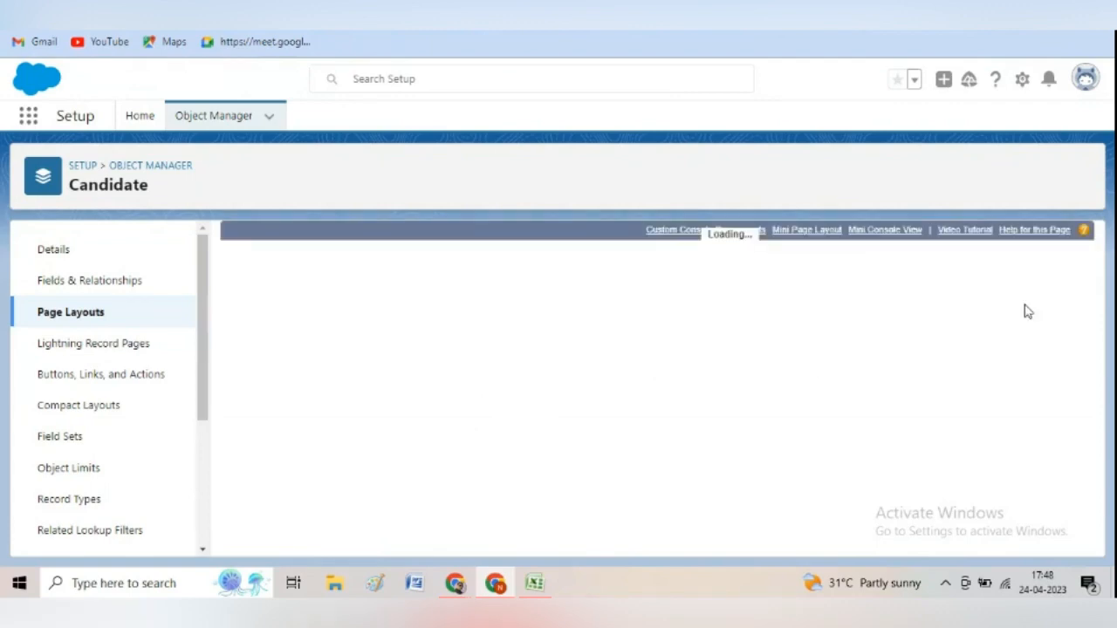
# Remove Mobile Number, Email Id, Address, State and cities from the Information section of Accountant Layout and save the layout
pyautogui.moveTo(1088, 302); pyautogui.dragTo(1106, 400)
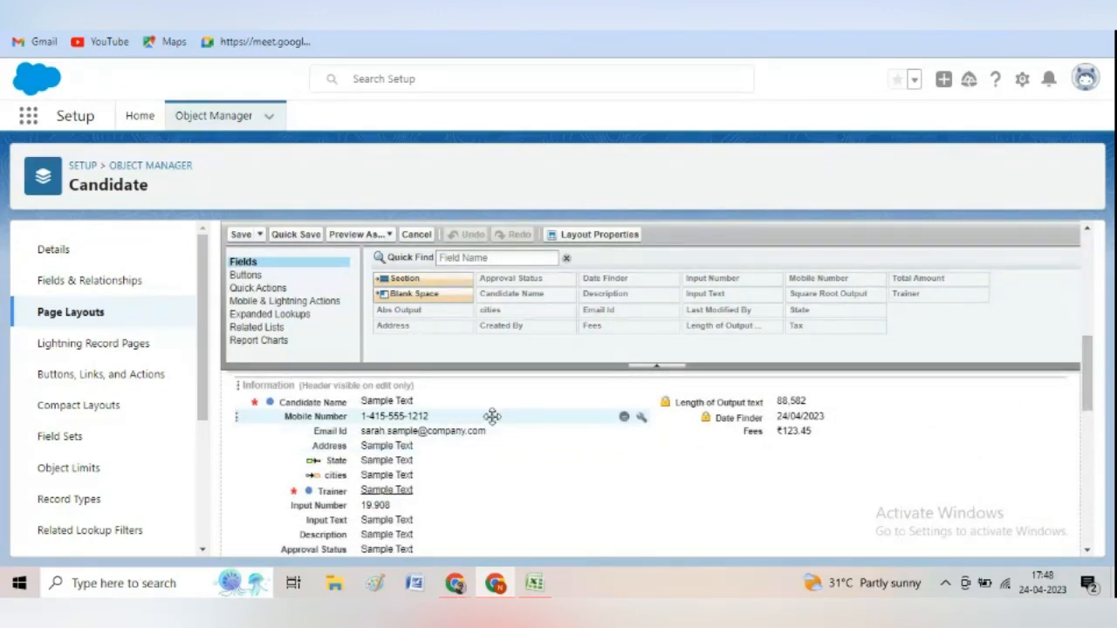
pyautogui.click(621, 419)
pyautogui.click(624, 420)
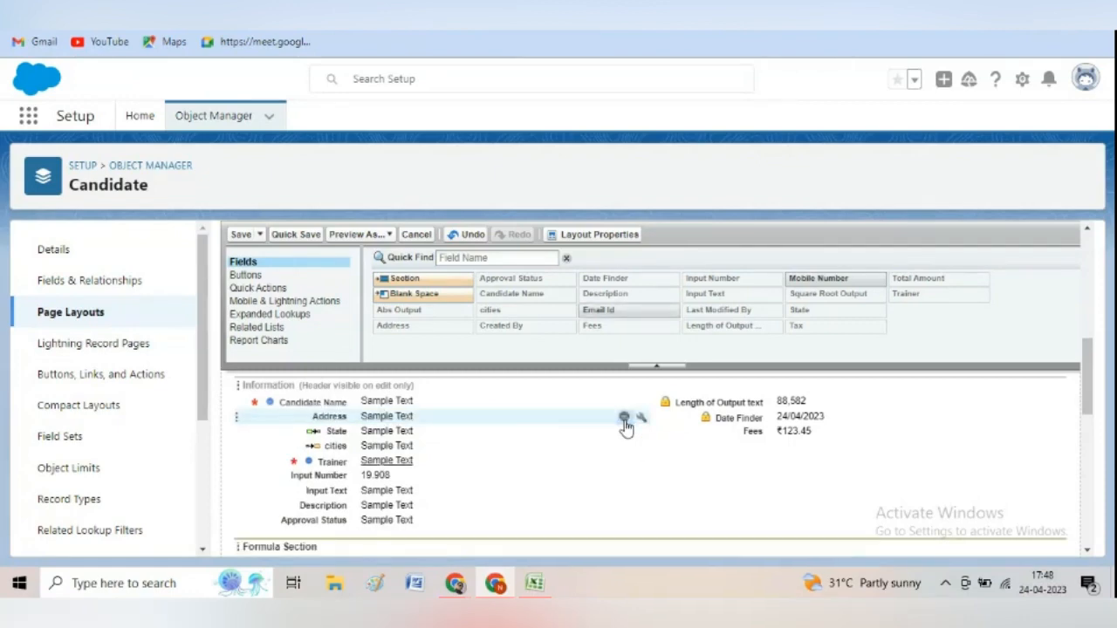
pyautogui.click(624, 420)
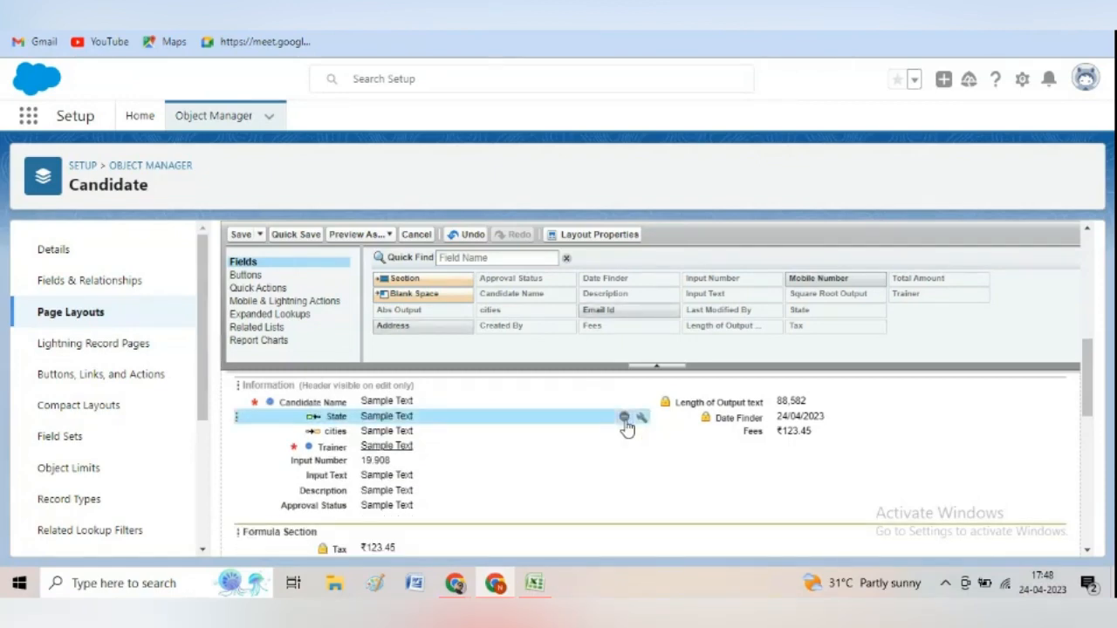
pyautogui.click(624, 420)
pyautogui.click(624, 419)
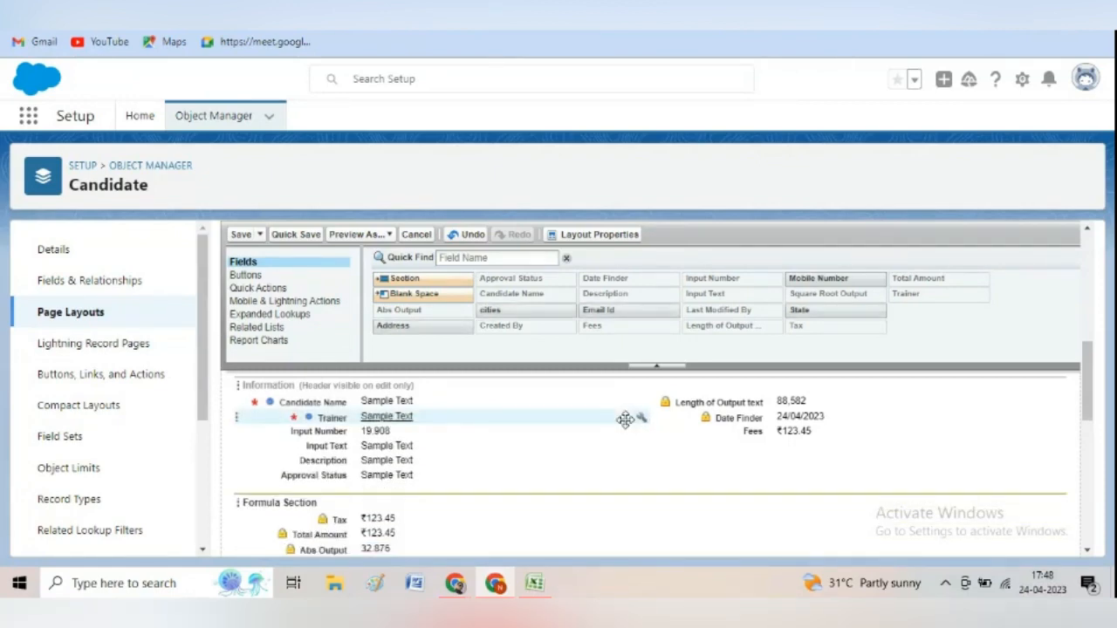
pyautogui.click(625, 420)
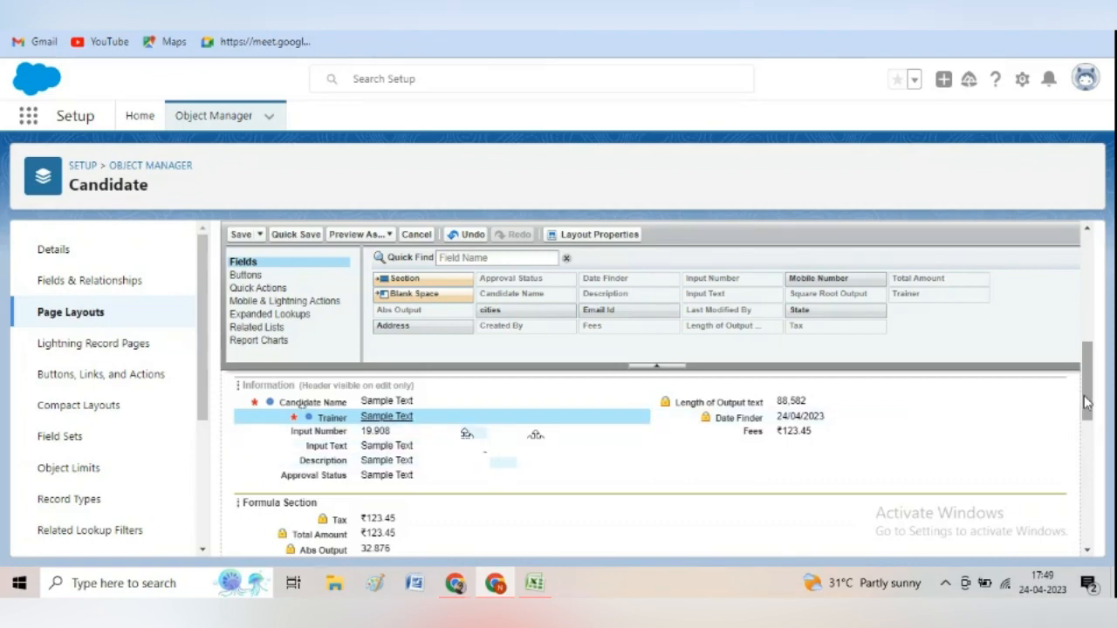
pyautogui.moveTo(1088, 403); pyautogui.dragTo(1059, 302)
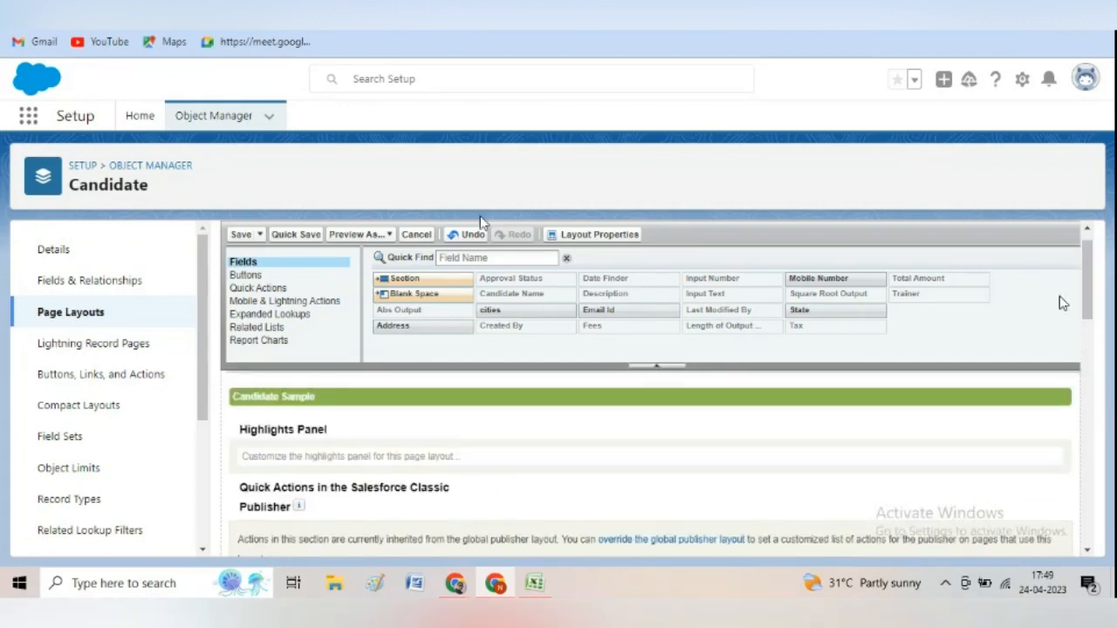
pyautogui.click(240, 235)
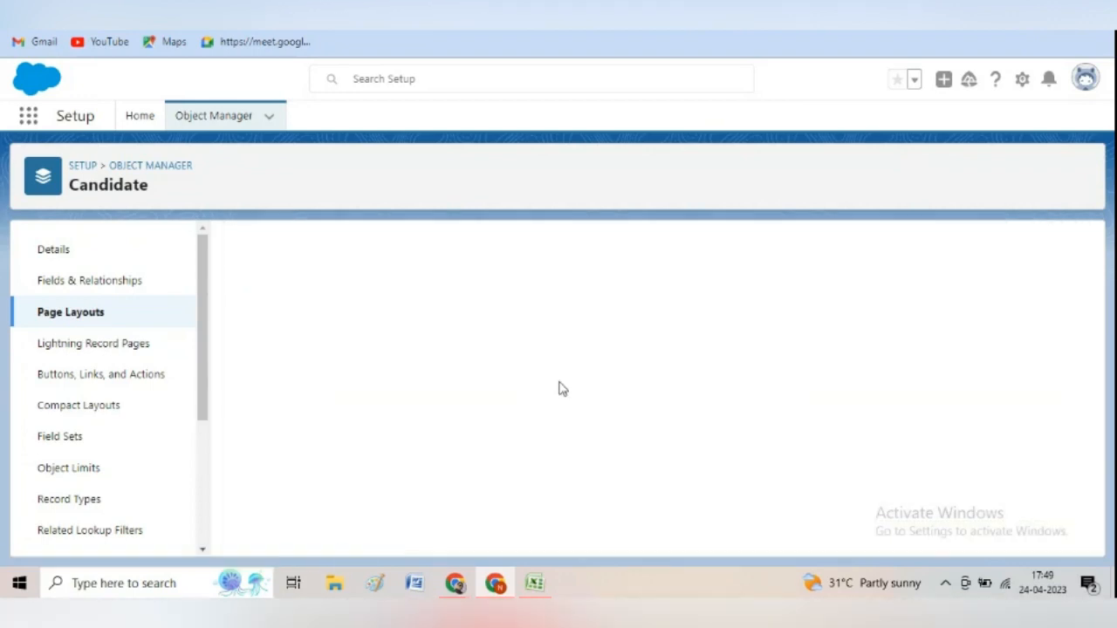
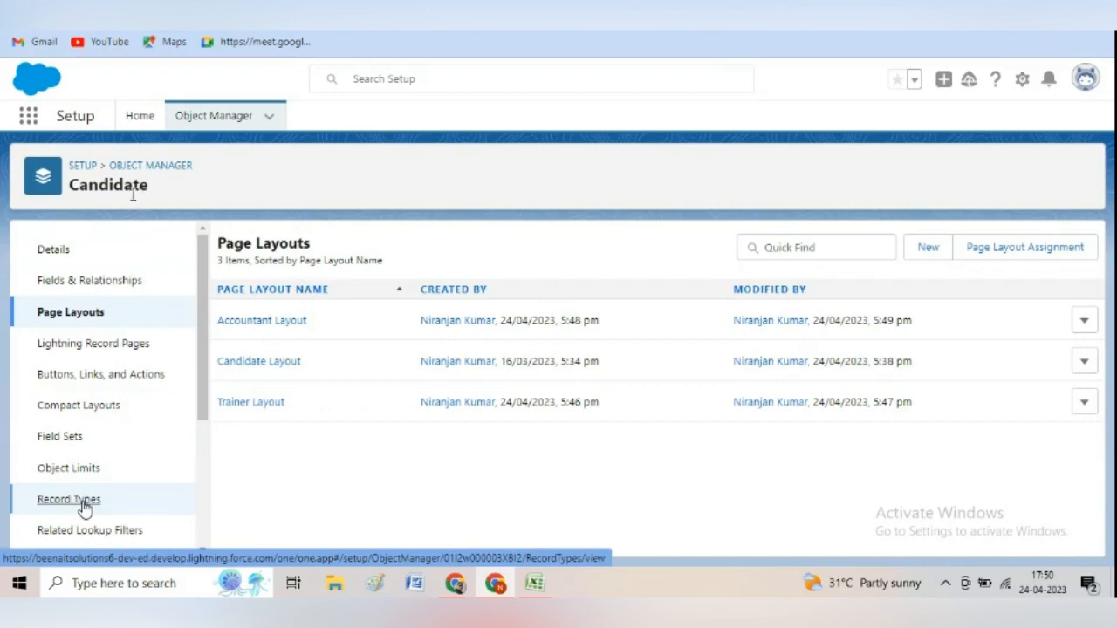
# Start a new Candidate record type based on Master, labelled Trainer Page, and proceed to its page layout assignment
pyautogui.click(83, 502)
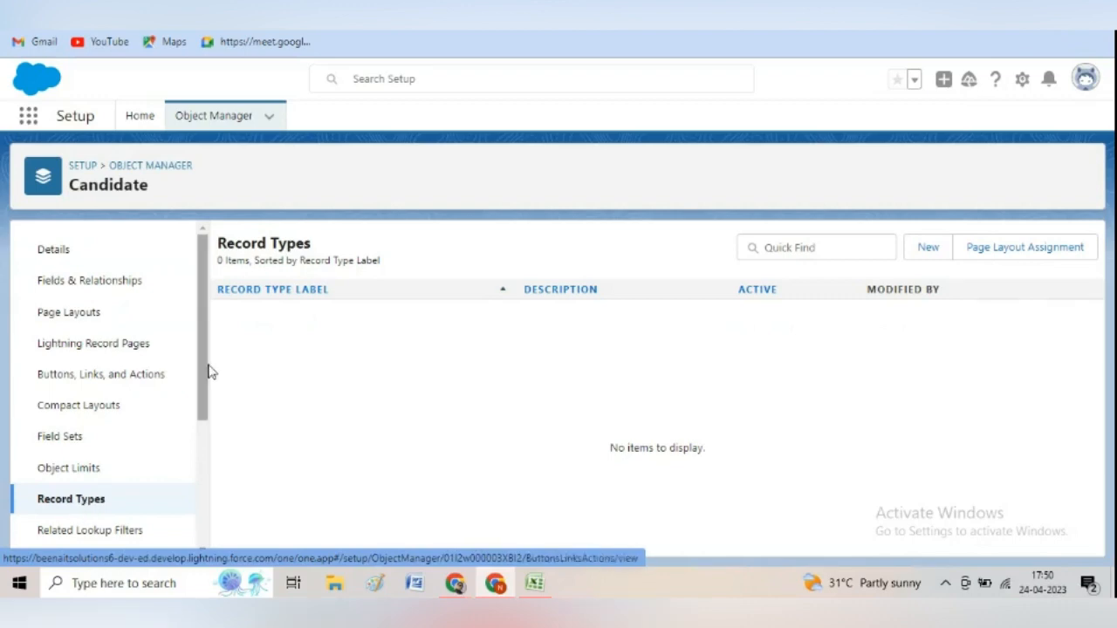
pyautogui.click(78, 320)
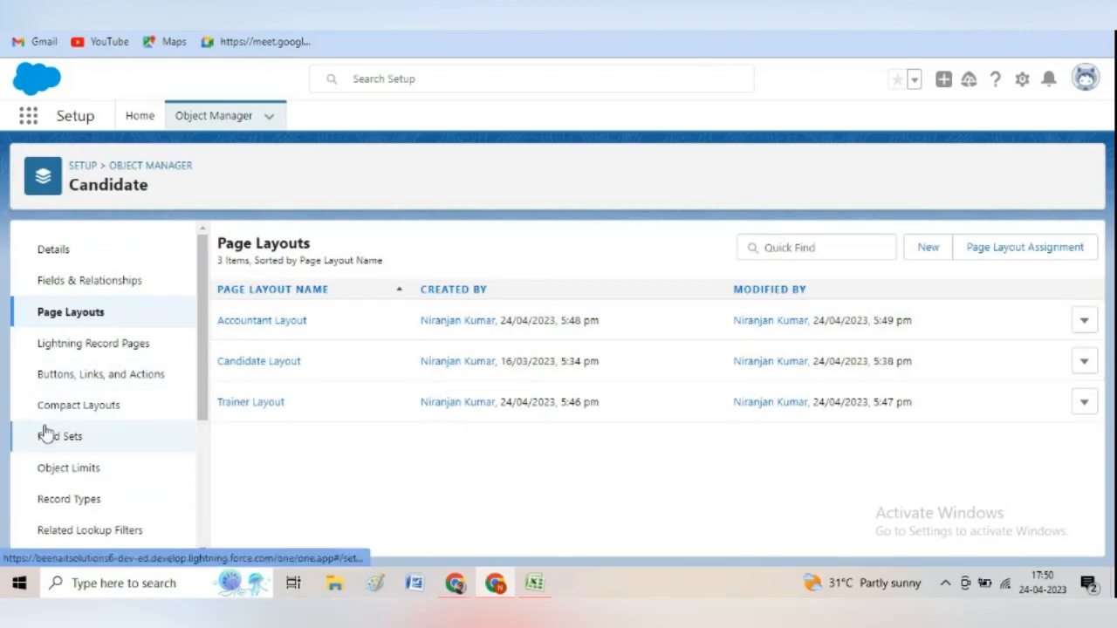
pyautogui.click(81, 504)
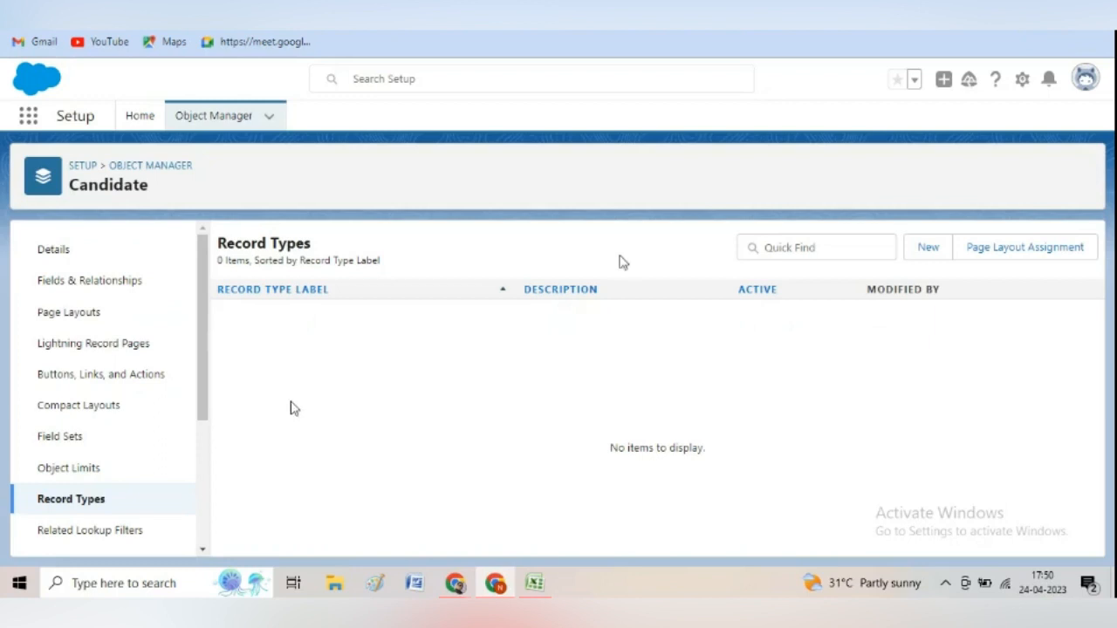
pyautogui.click(930, 253)
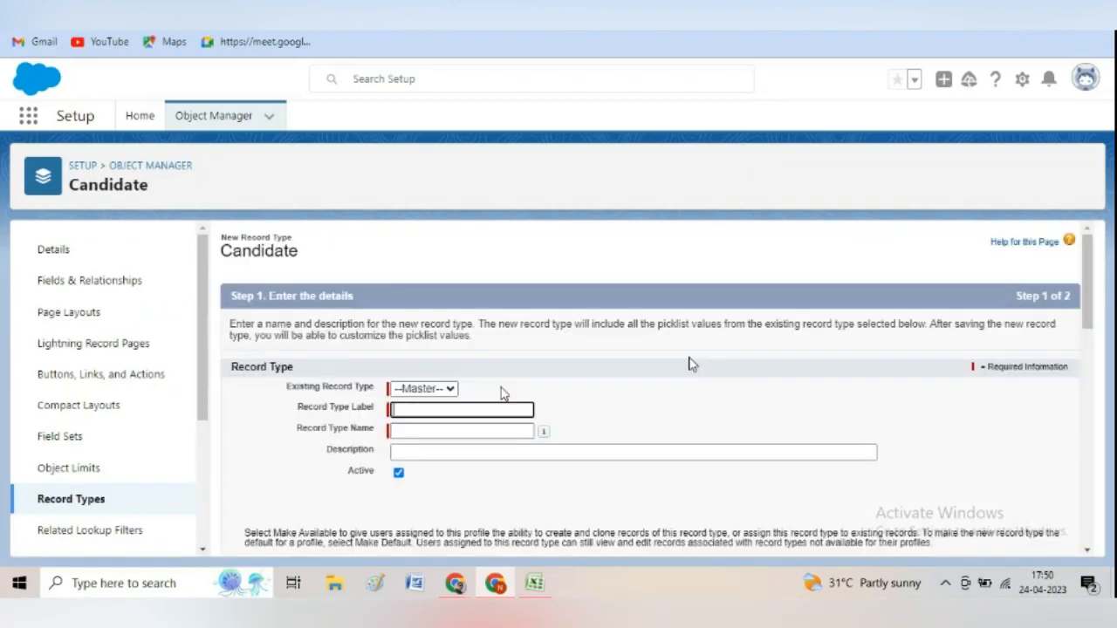
pyautogui.click(450, 392)
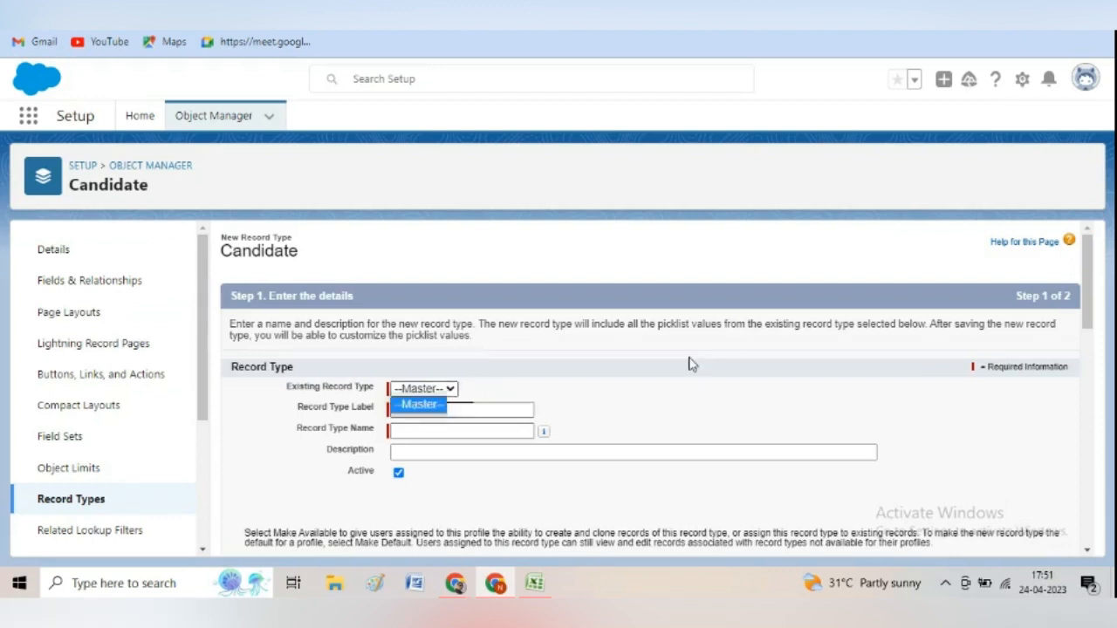
pyautogui.click(442, 405)
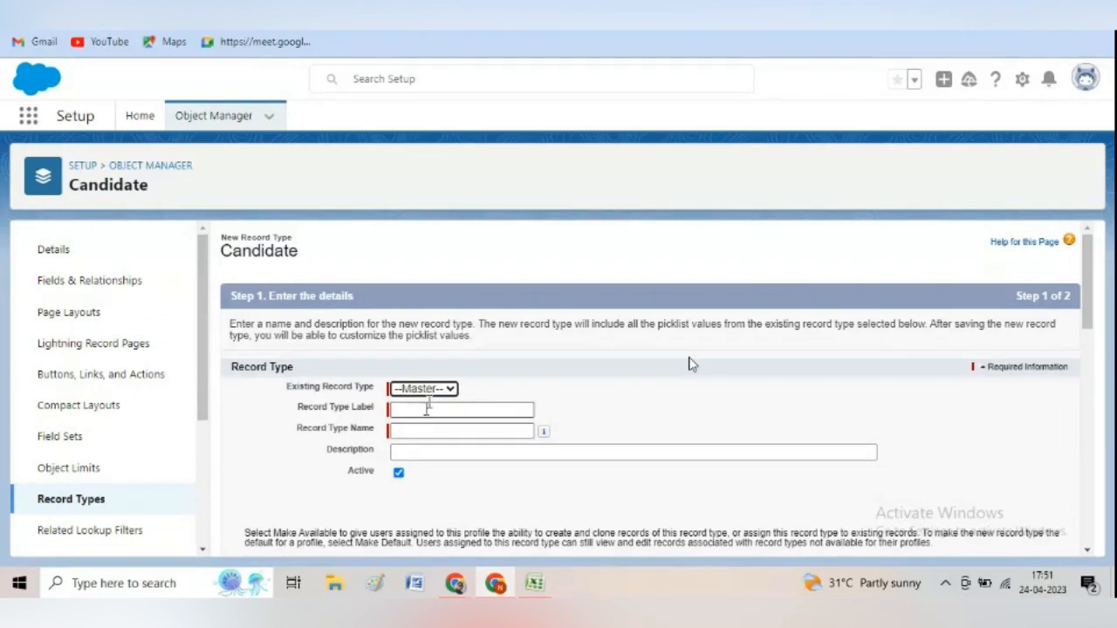
pyautogui.click(427, 408)
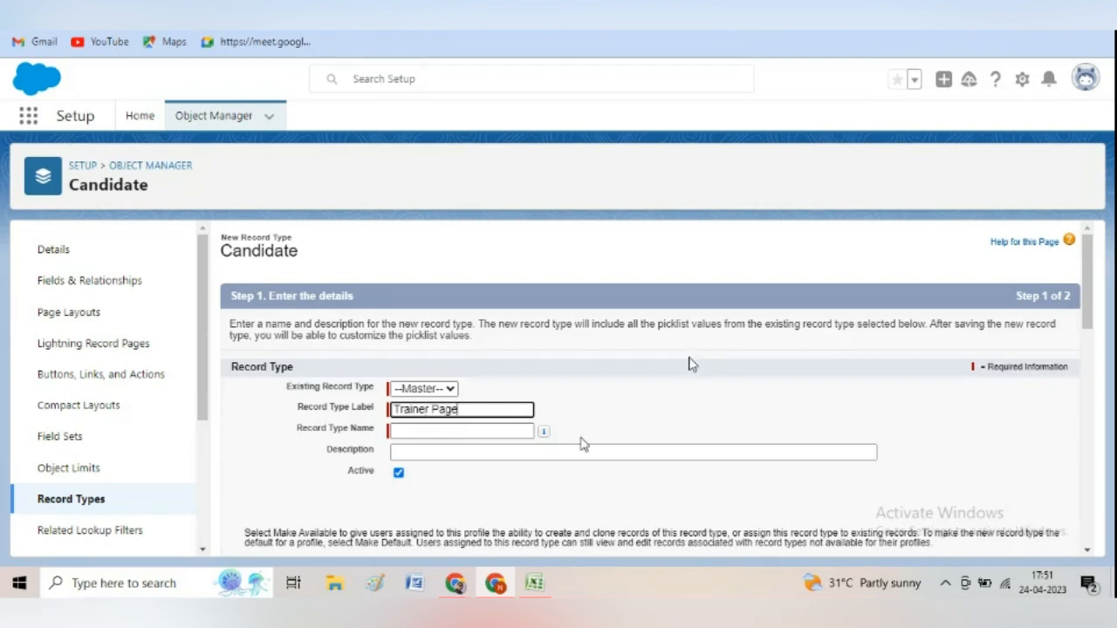
pyautogui.click(463, 433)
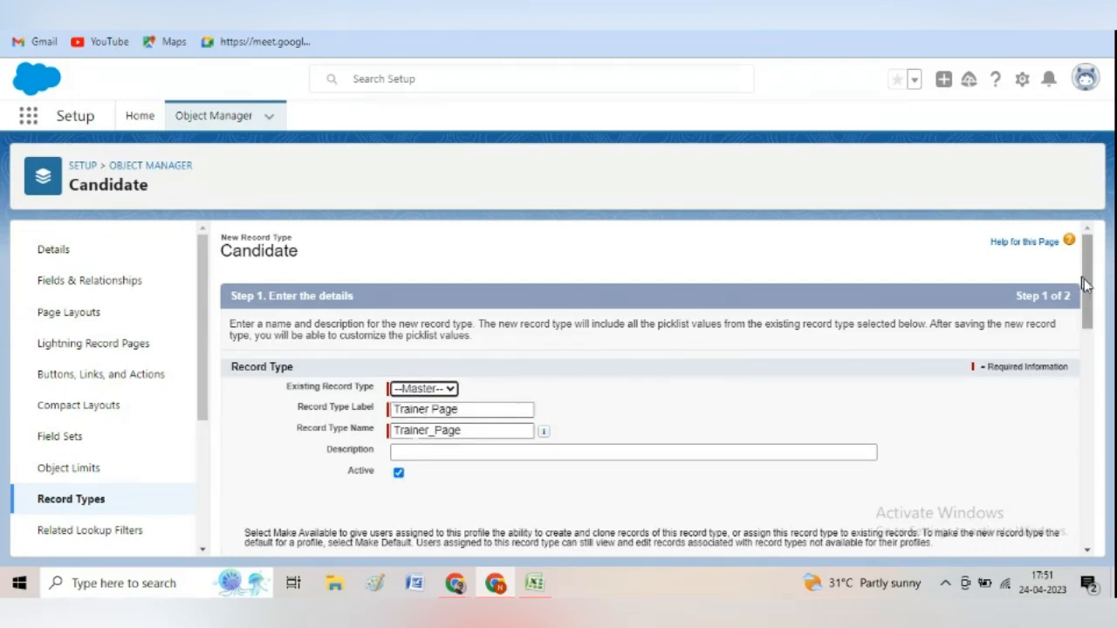
pyautogui.moveTo(1084, 279); pyautogui.dragTo(1113, 506)
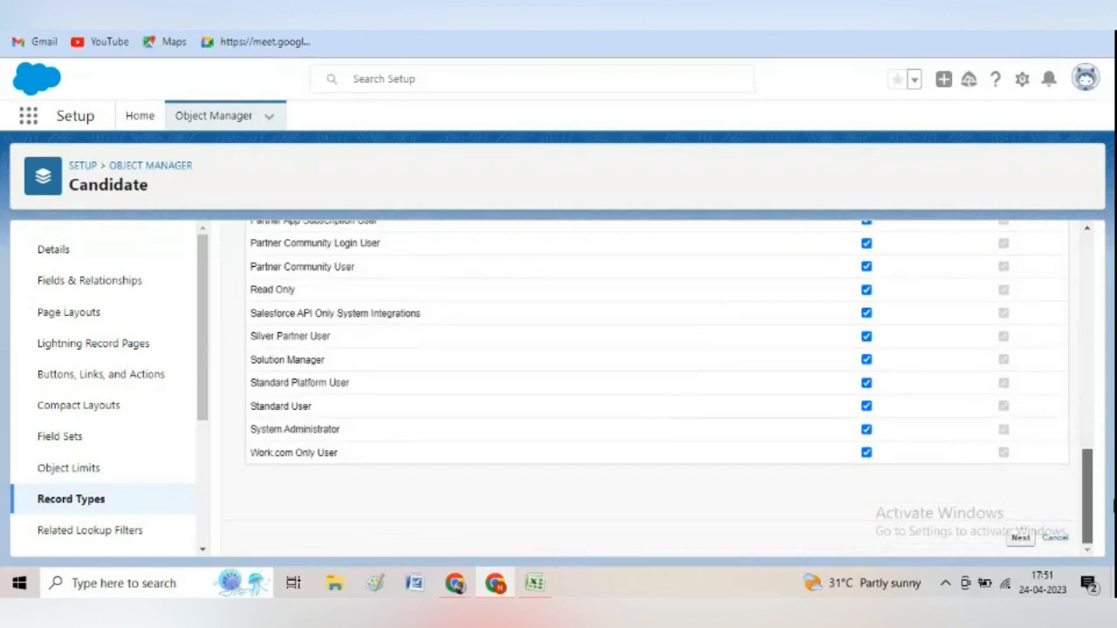
pyautogui.click(1020, 538)
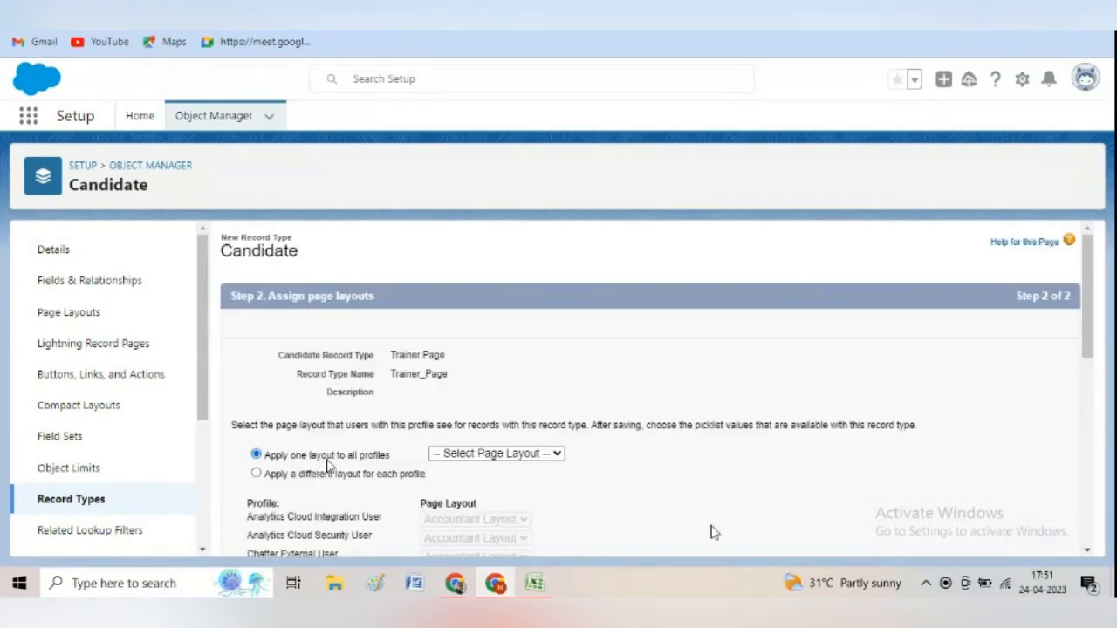
# Apply Trainer Layout to all profiles for the Trainer Page record type and save it
pyautogui.click(460, 455)
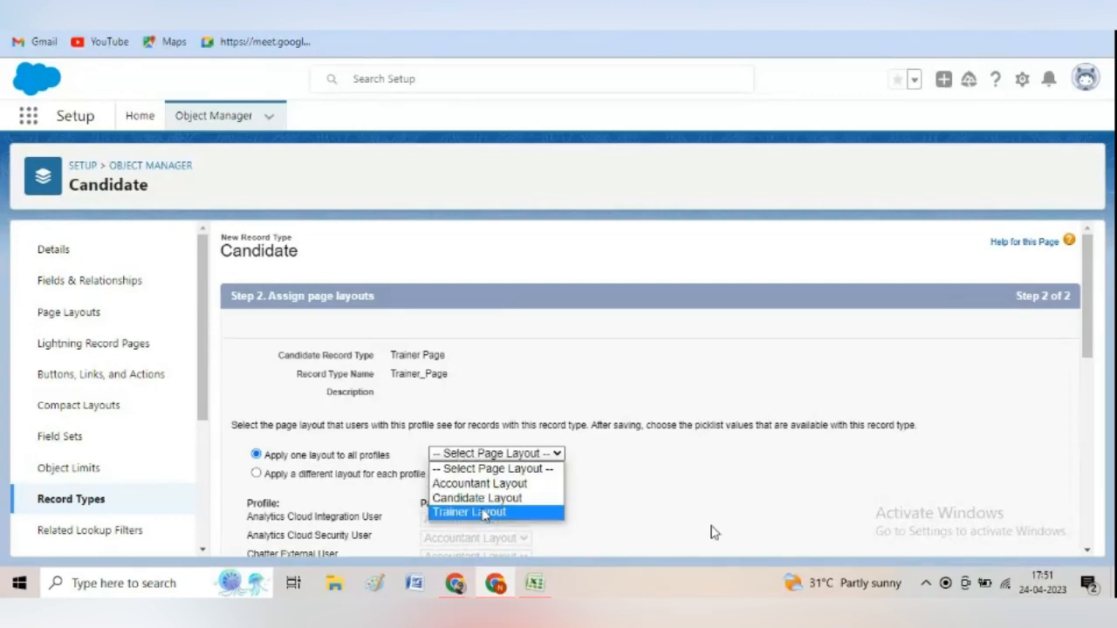
pyautogui.click(485, 514)
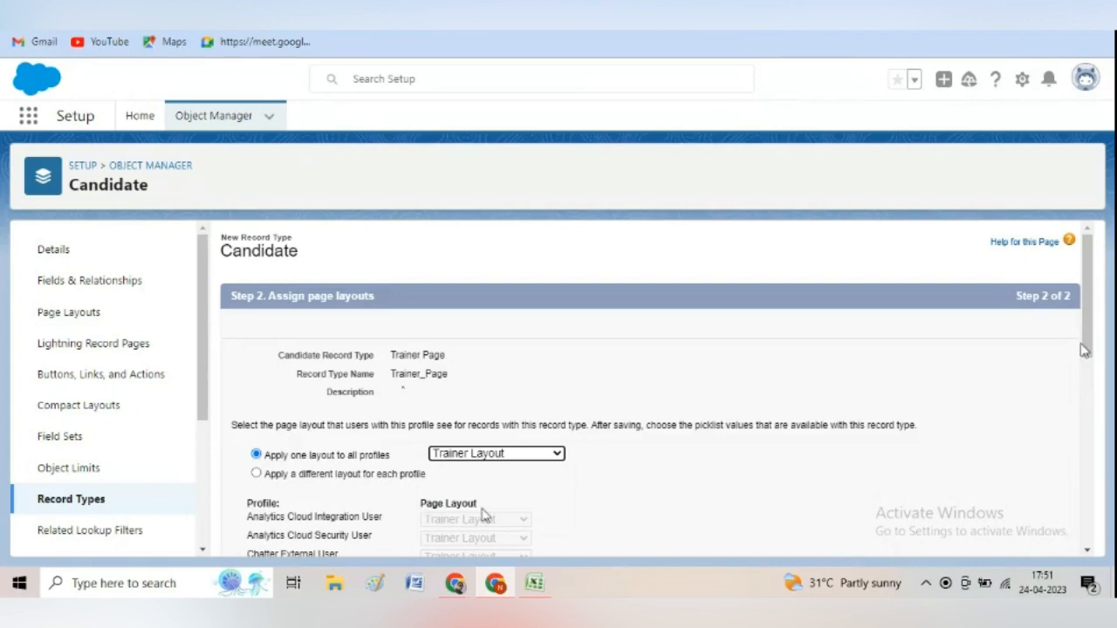
pyautogui.moveTo(1087, 354); pyautogui.dragTo(1112, 559)
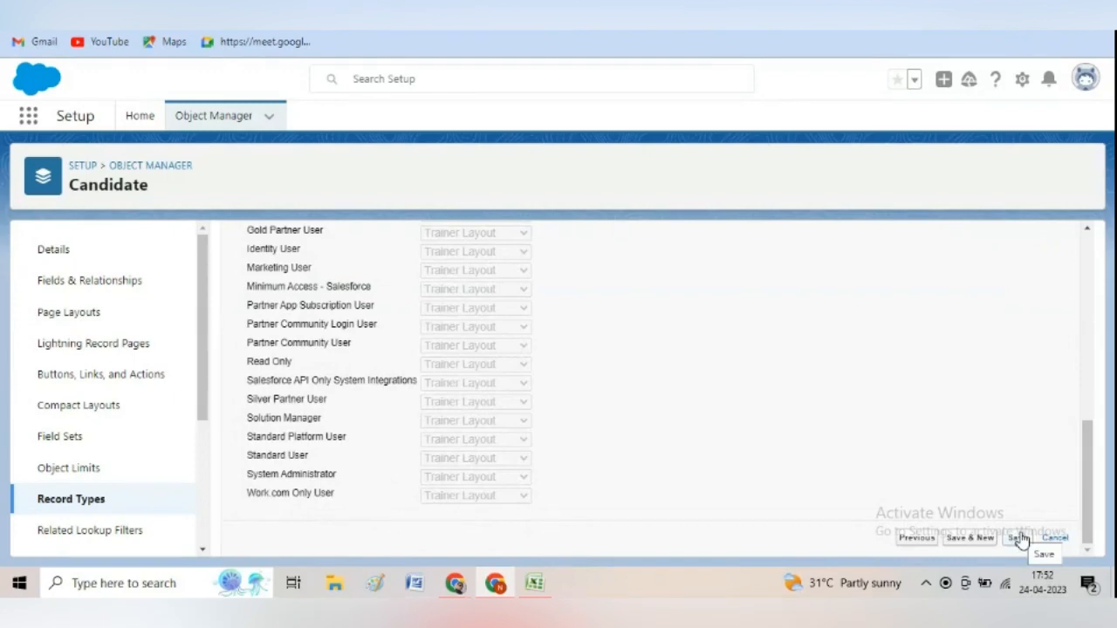
pyautogui.click(1019, 538)
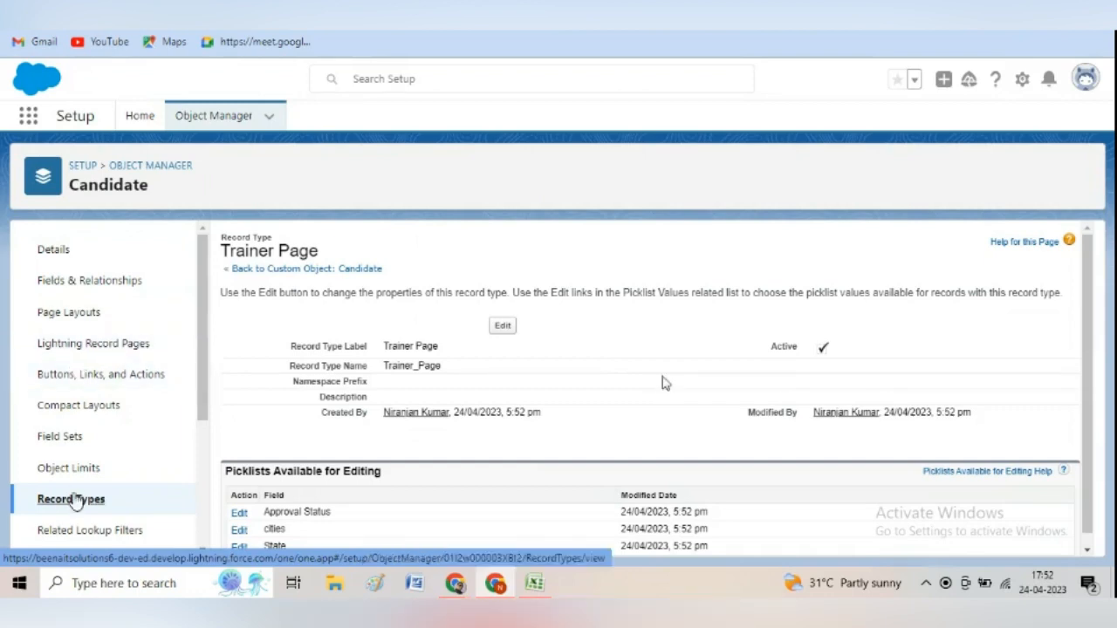
# Start another Candidate record type based on Master, labelled Accountant Page, and make it active
pyautogui.click(74, 500)
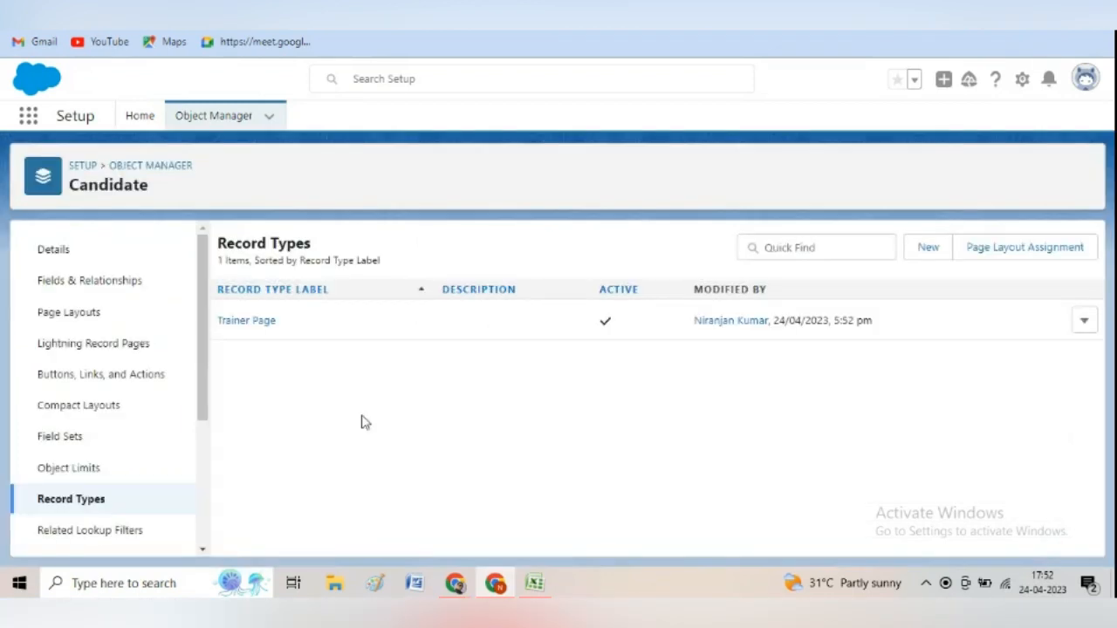
pyautogui.click(927, 249)
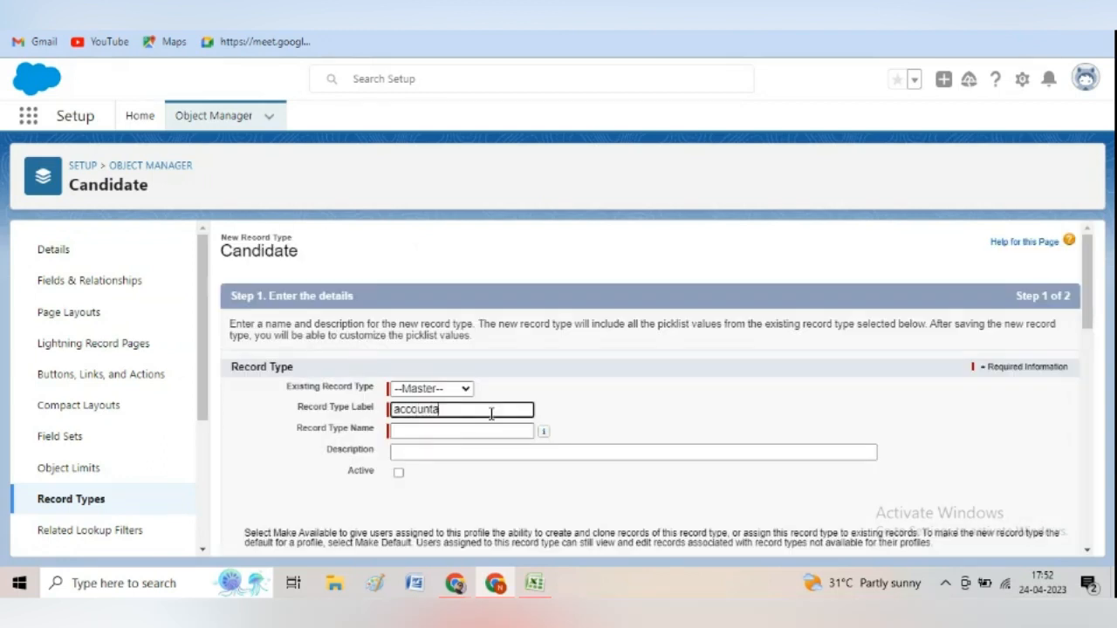
pyautogui.click(471, 431)
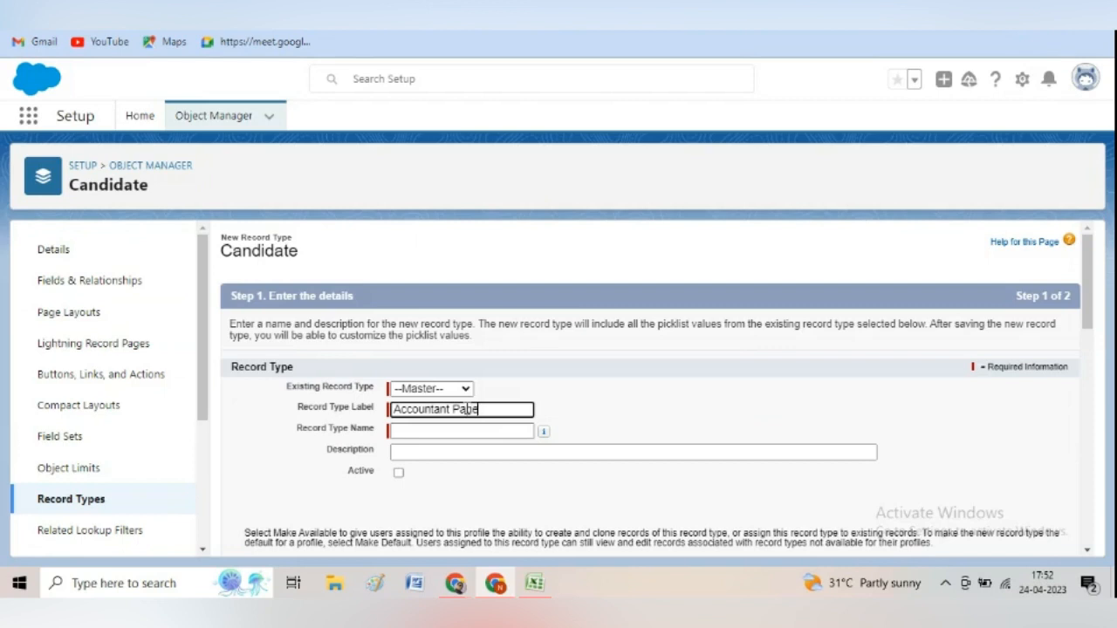
pyautogui.write('Page')
pyautogui.press('Tab')
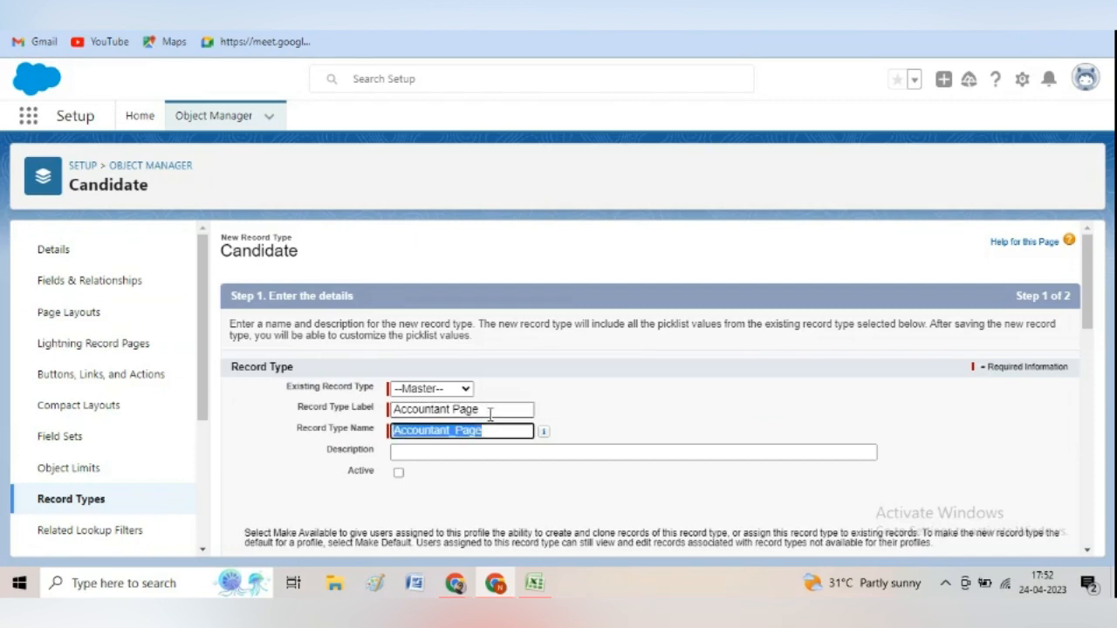
pyautogui.press('Tab')
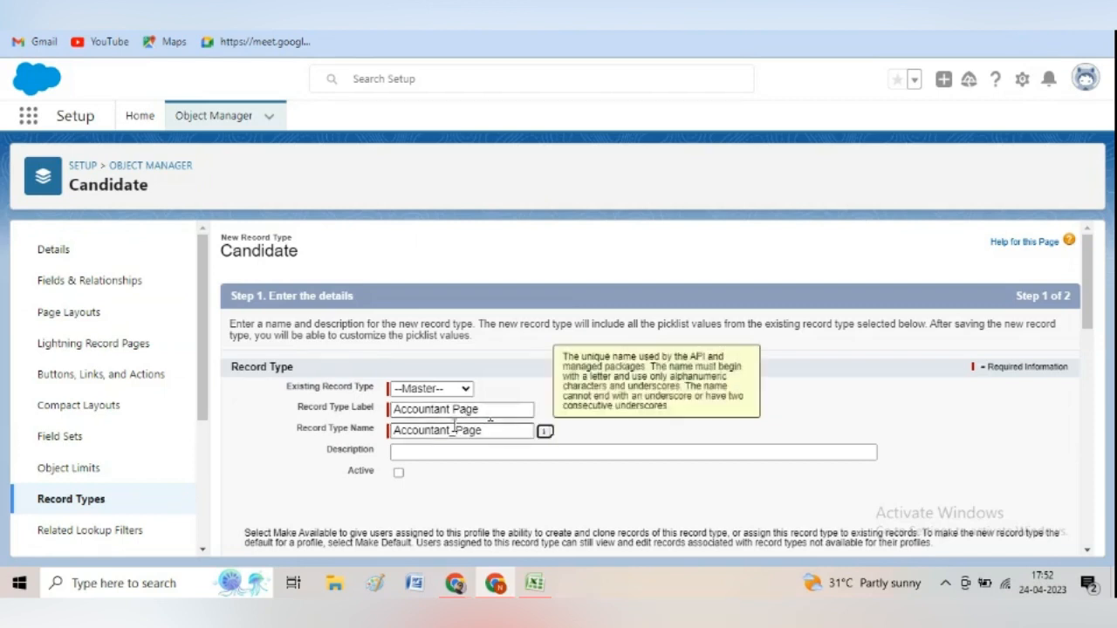
pyautogui.click(394, 476)
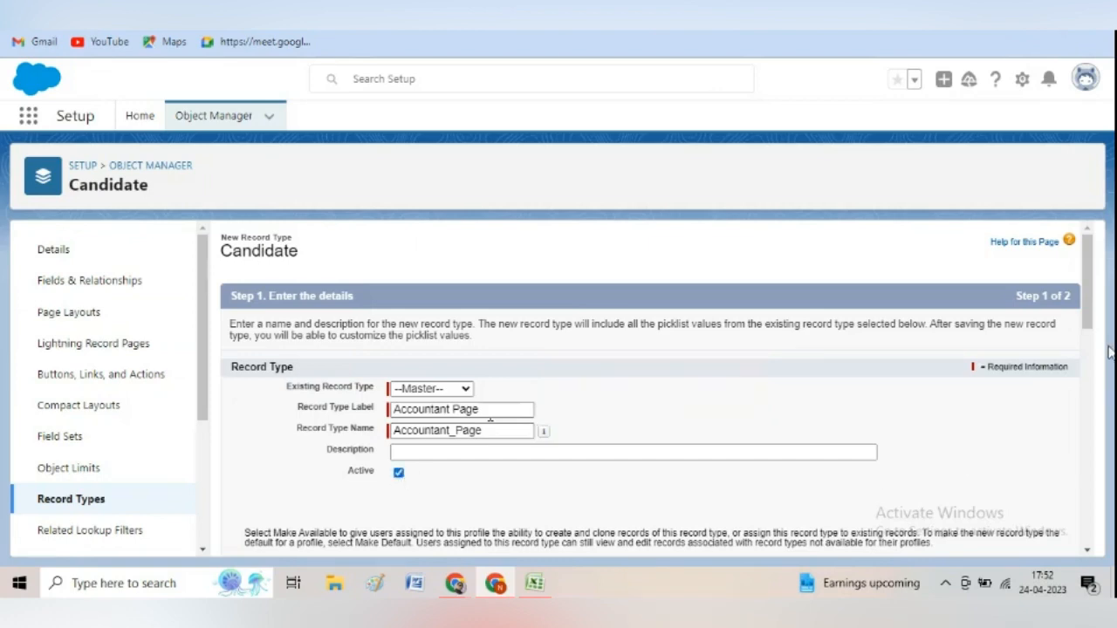
# Make the Accountant Page record type available to all profiles and proceed to its page layout assignment
pyautogui.scroll(-1, 450, 340)
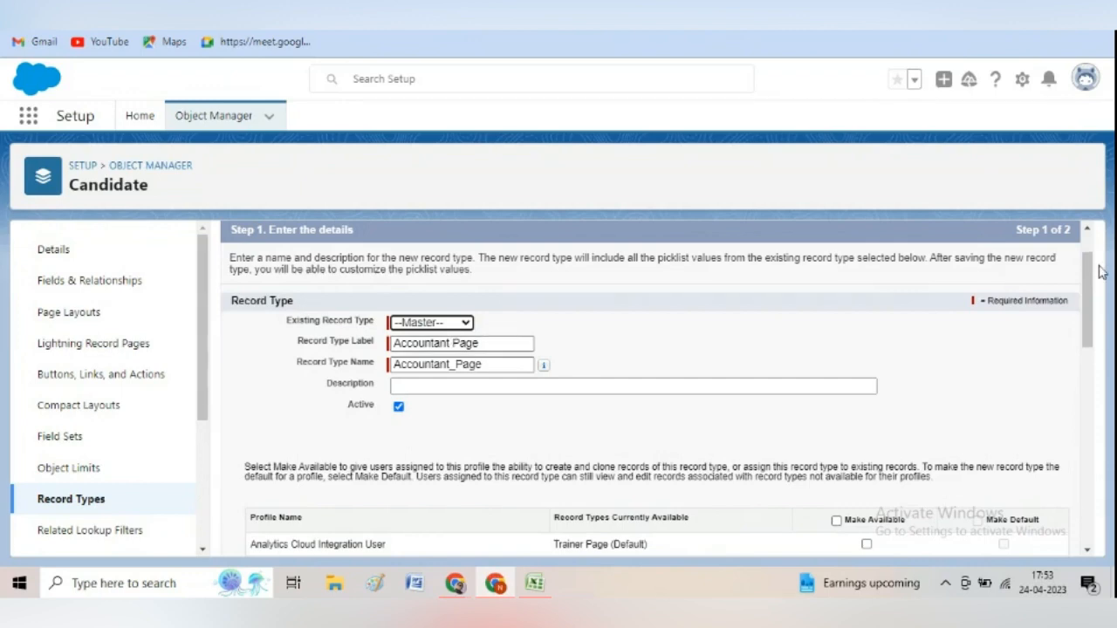
pyautogui.moveTo(1087, 287); pyautogui.dragTo(1087, 296)
pyautogui.click(836, 502)
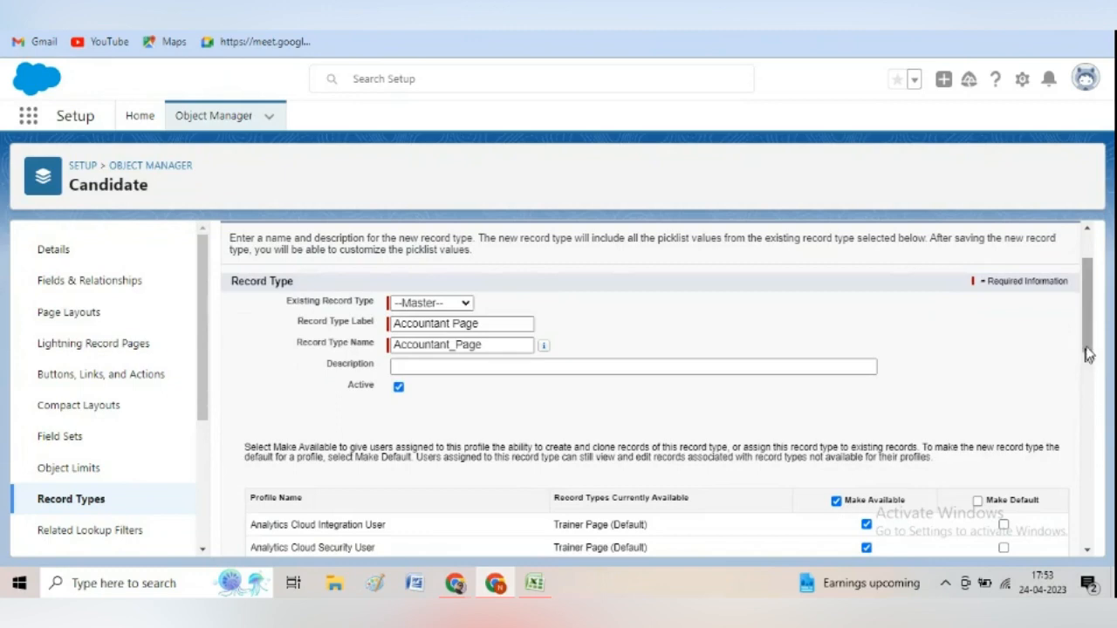
pyautogui.moveTo(1089, 353); pyautogui.dragTo(1104, 558)
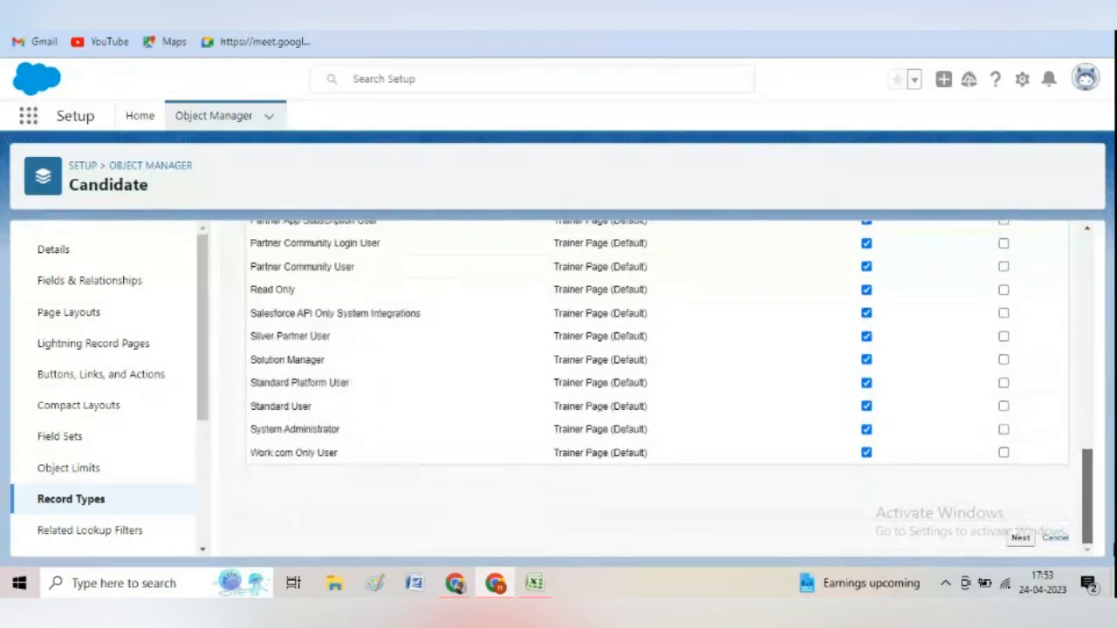
pyautogui.click(1020, 538)
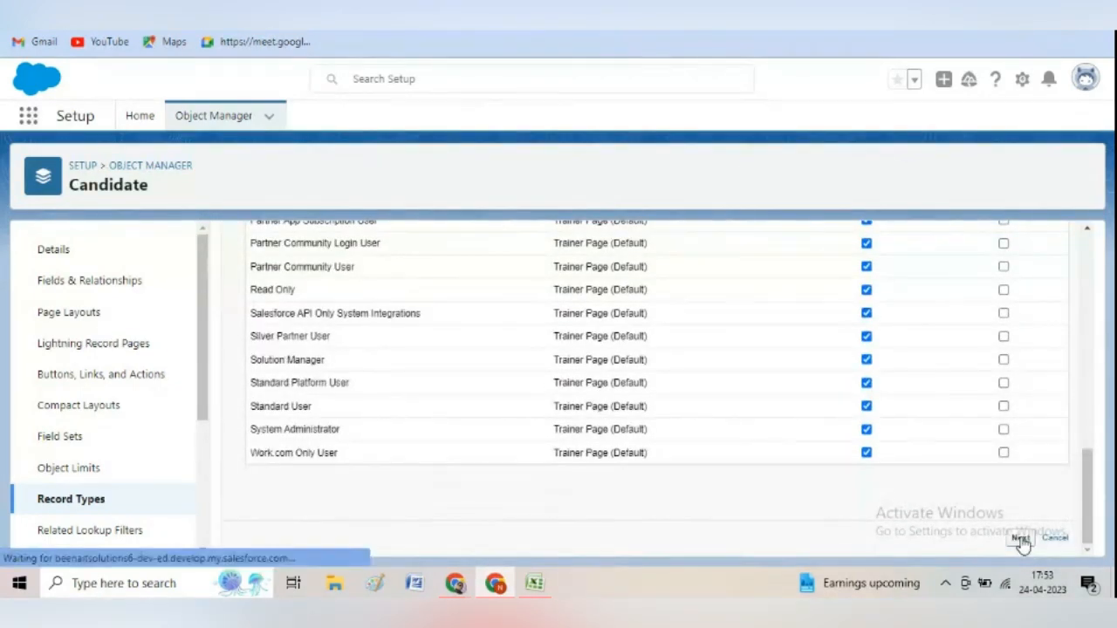
# Apply Accountant Layout to all profiles for the Accountant Page record type and save it
pyautogui.click(436, 456)
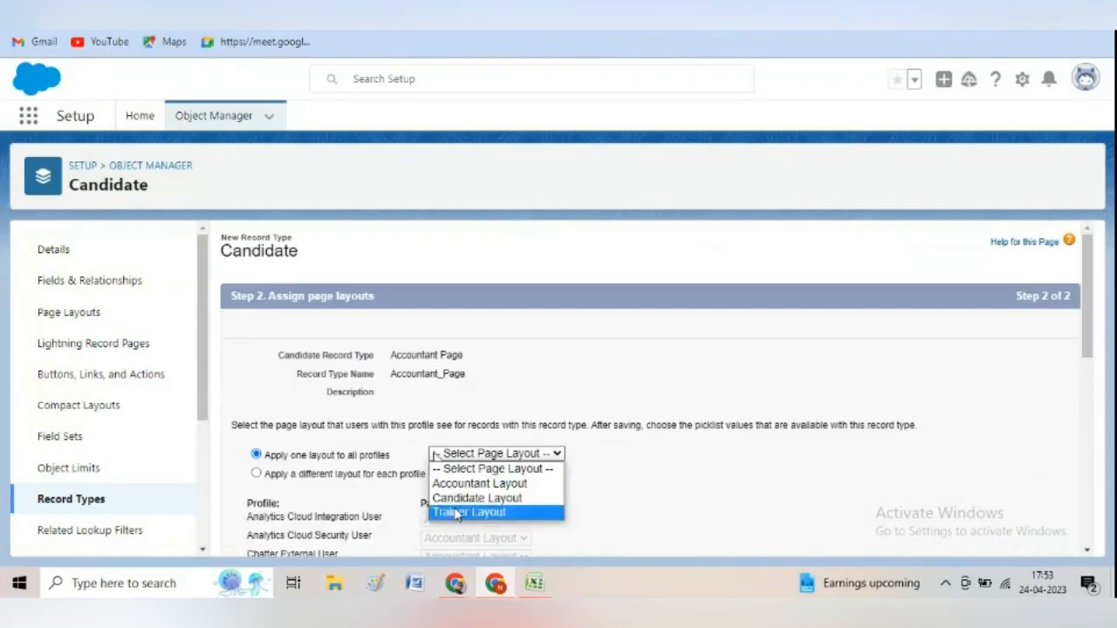
pyautogui.click(455, 485)
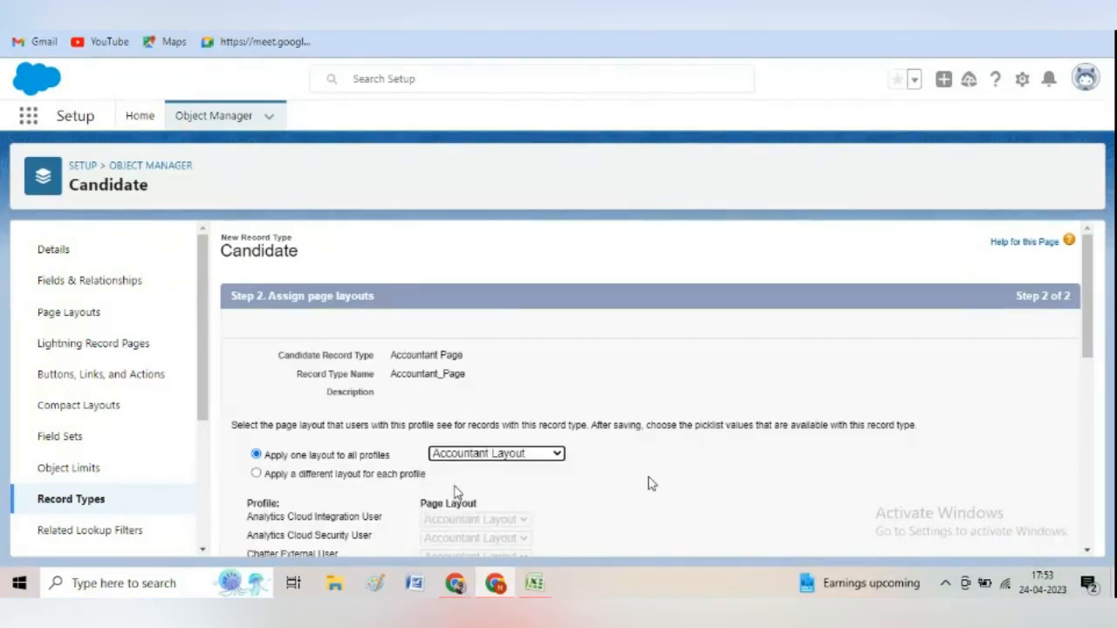
pyautogui.moveTo(1093, 344); pyautogui.dragTo(1112, 541)
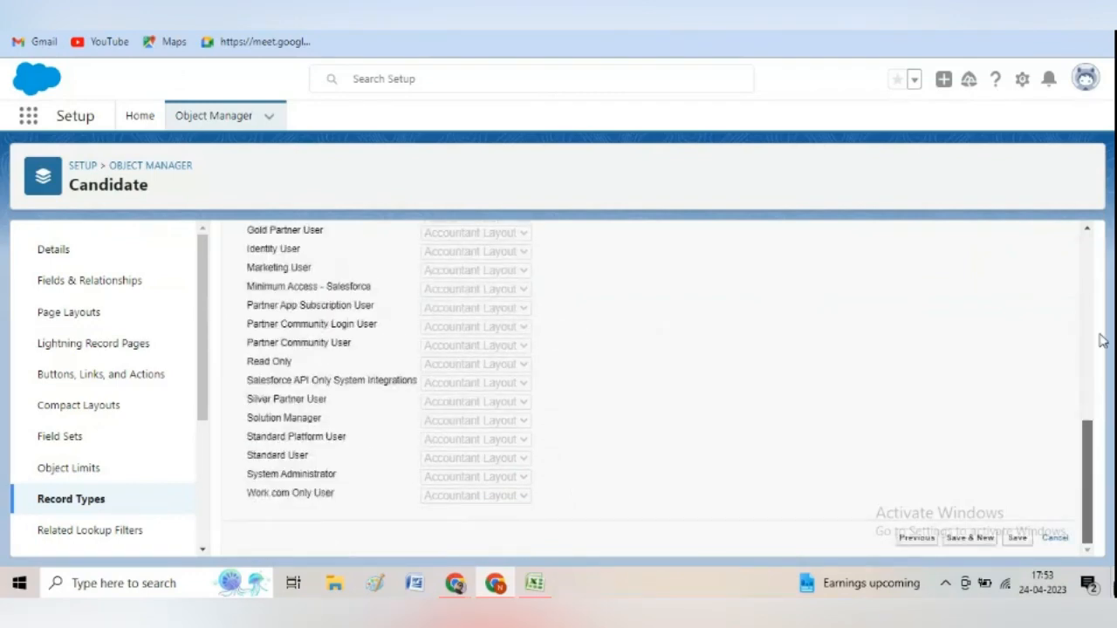
pyautogui.click(1014, 538)
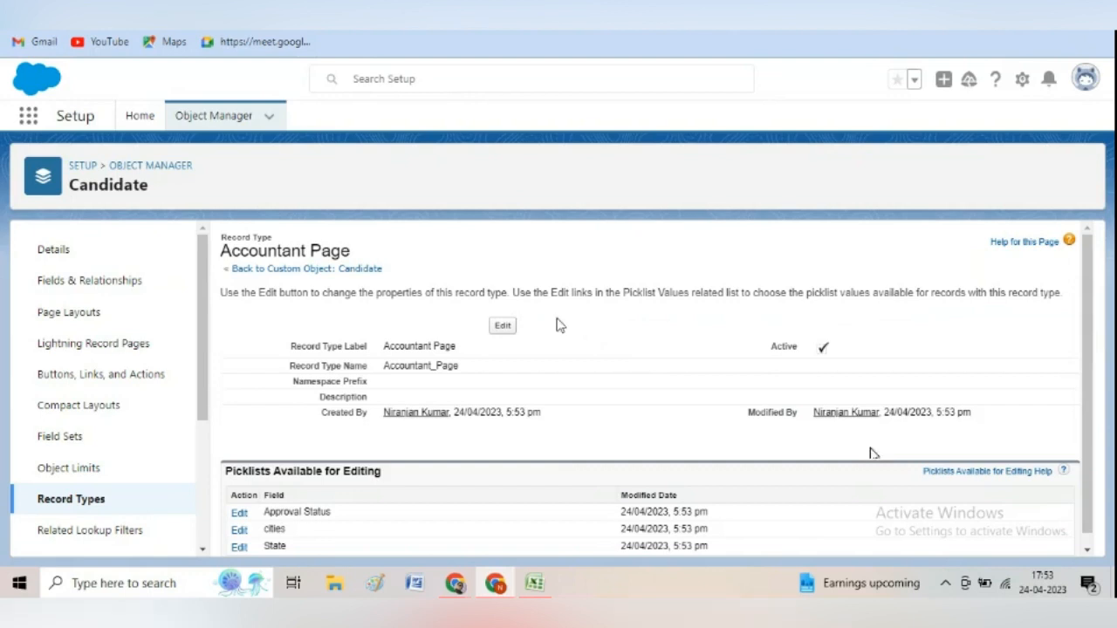
# Return to Candidate's record types and review the page layout assignments for each profile and record type
pyautogui.click(92, 505)
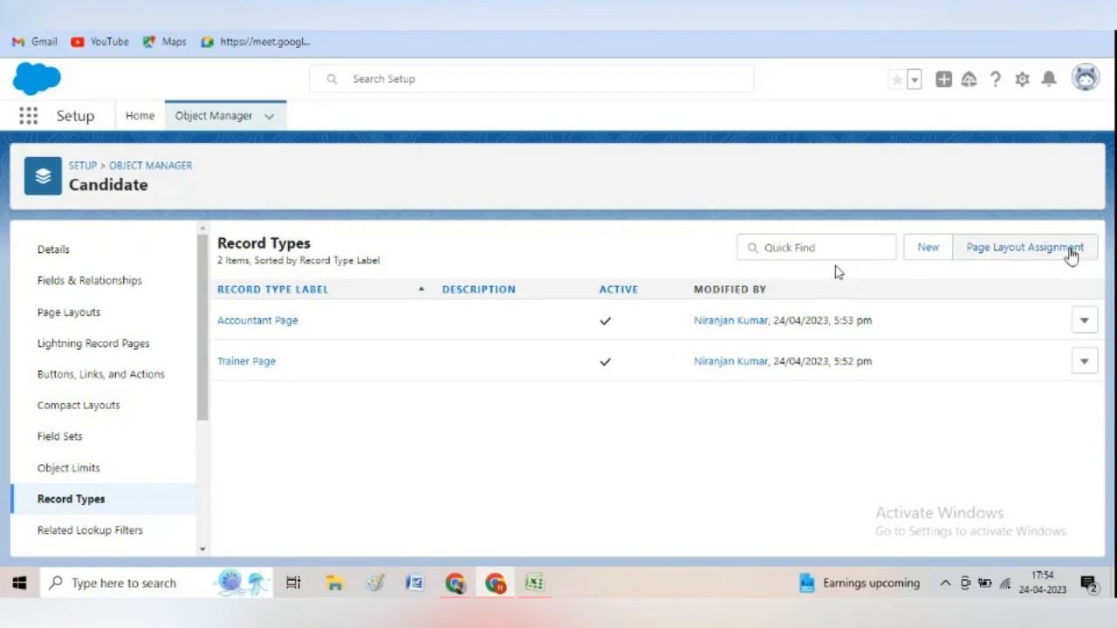
pyautogui.click(1030, 253)
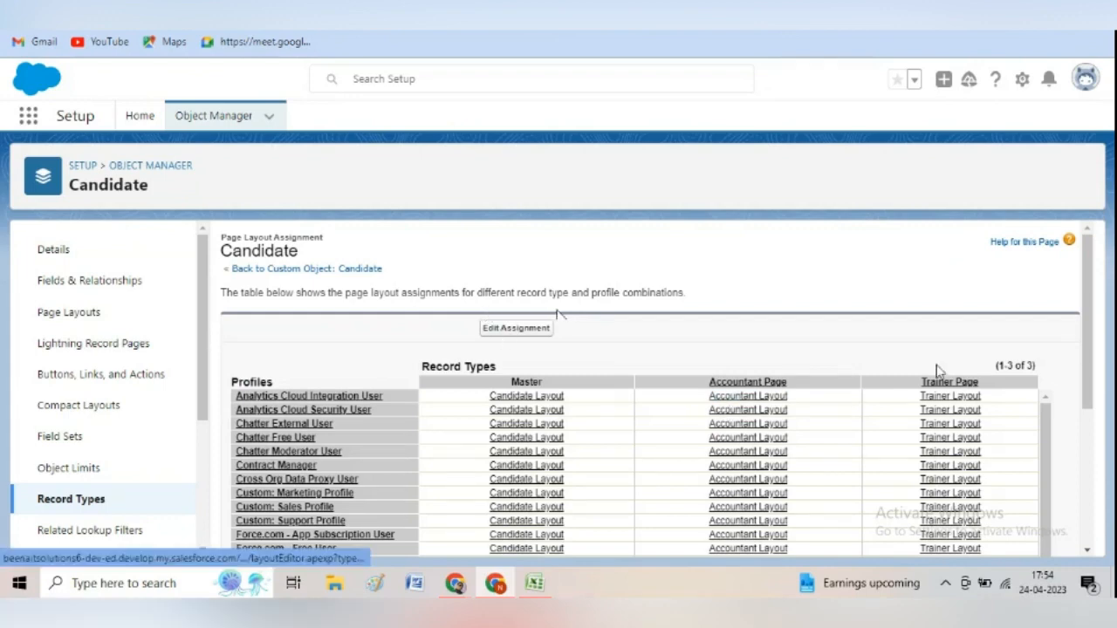
pyautogui.moveTo(1095, 307); pyautogui.dragTo(1106, 380)
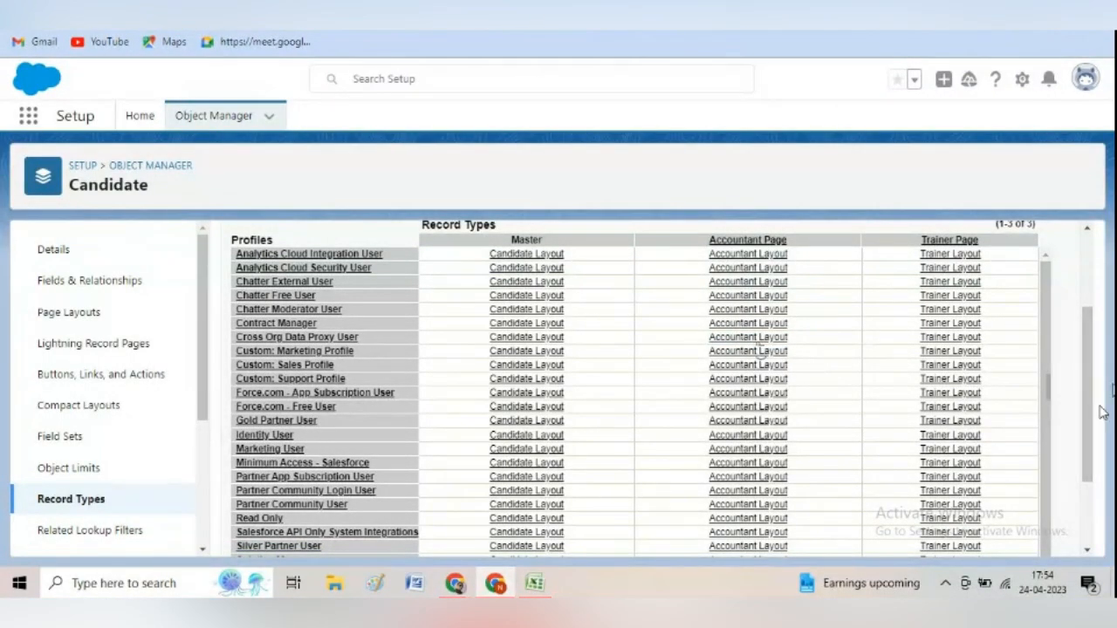
pyautogui.moveTo(1093, 412); pyautogui.dragTo(1096, 474)
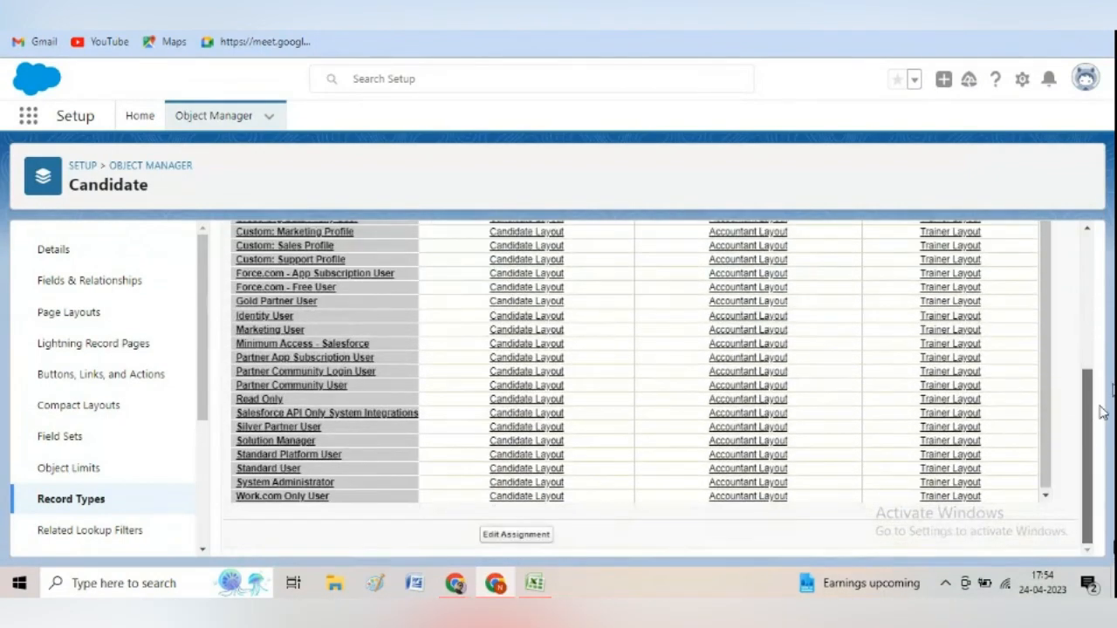
pyautogui.scroll(4, 1101, 413)
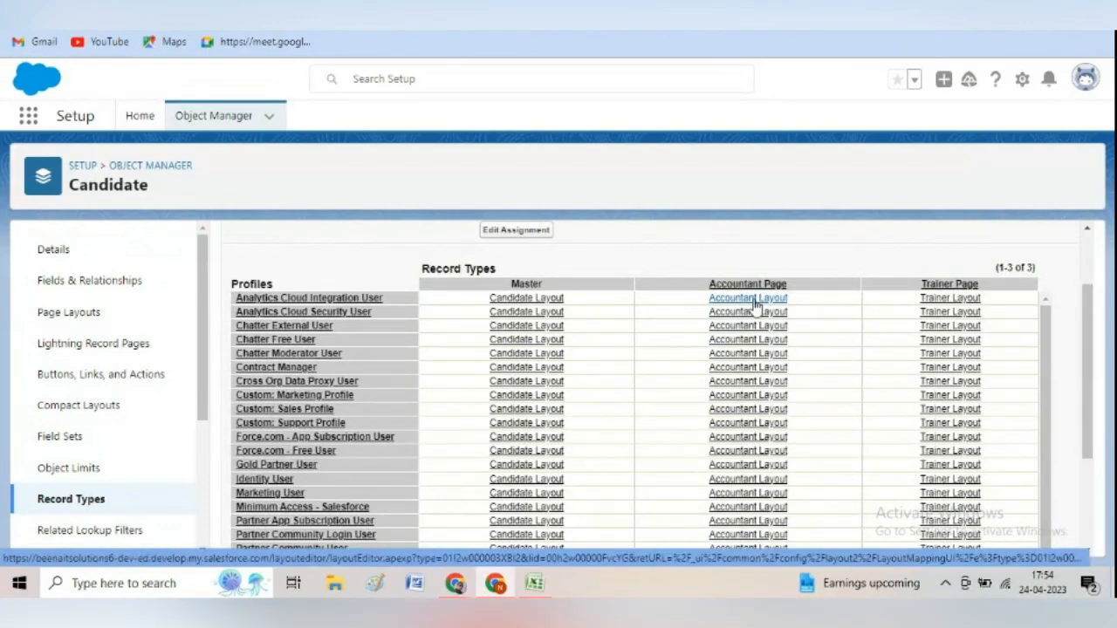
pyautogui.scroll(2, 663, 332)
# Try assigning Candidate Layout to the first four profiles for the Accountant Page record type, and discard the assignment edits
pyautogui.click(527, 330)
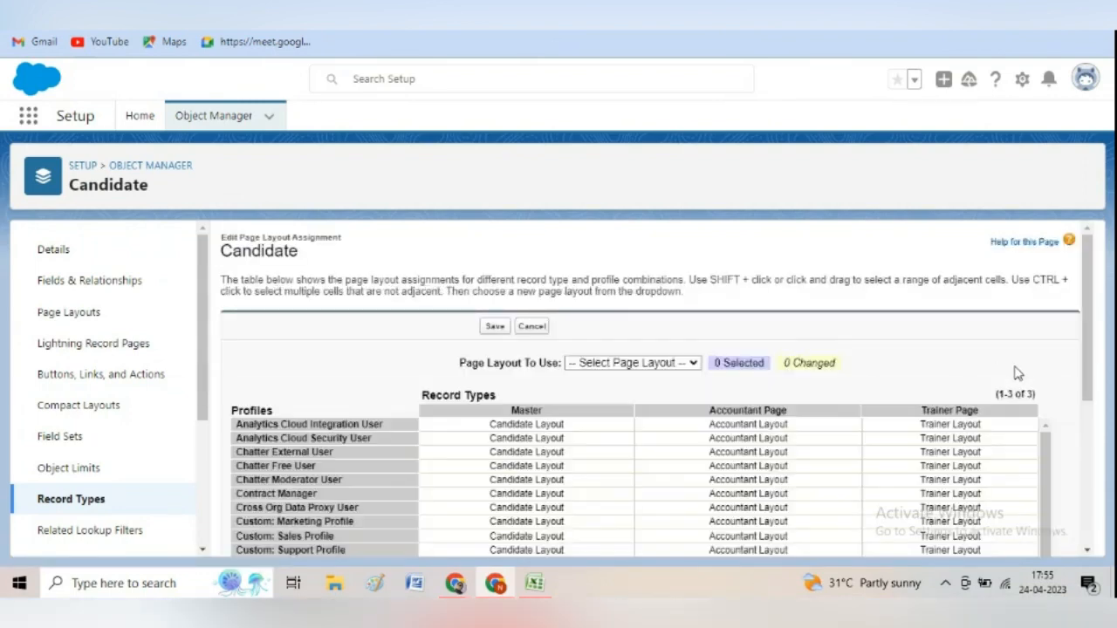
pyautogui.click(819, 426)
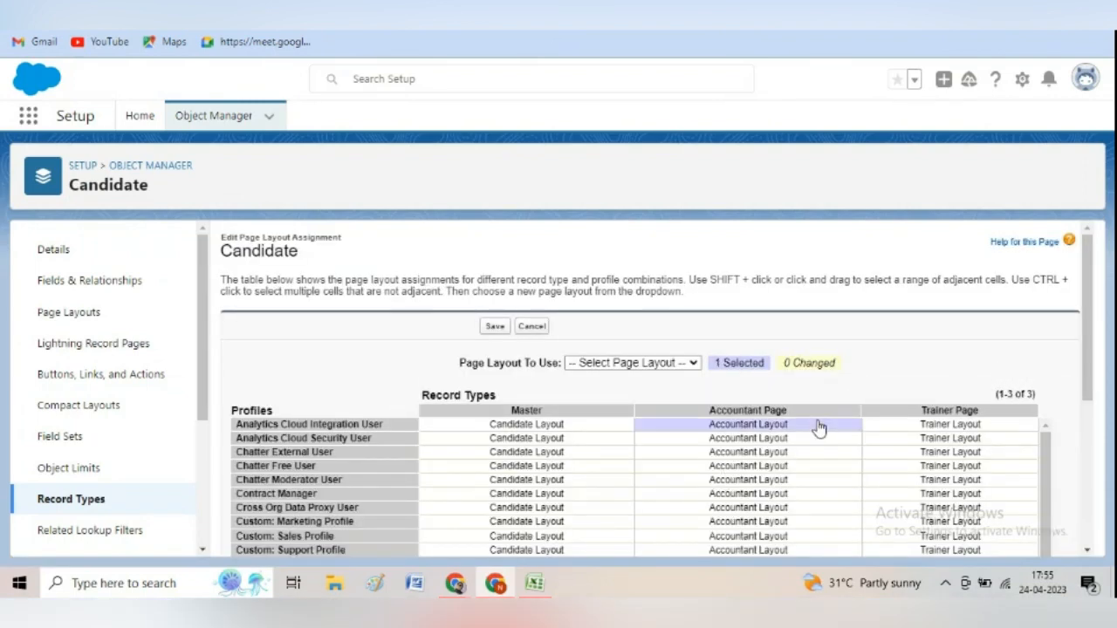
pyautogui.click(816, 438)
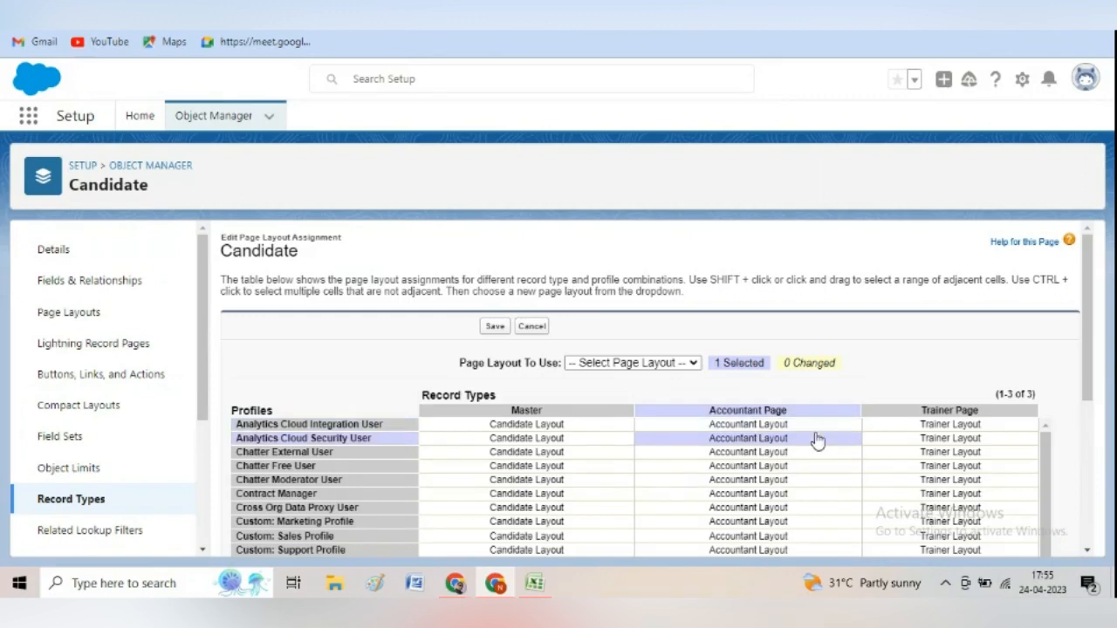
pyautogui.click(805, 427)
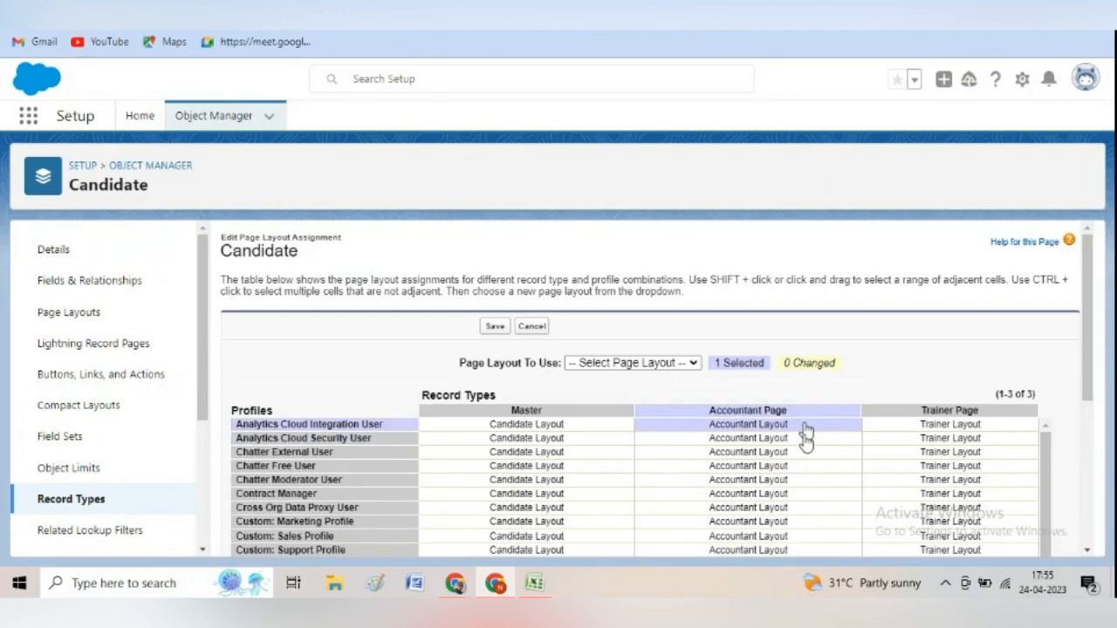
pyautogui.moveTo(804, 427); pyautogui.dragTo(808, 484)
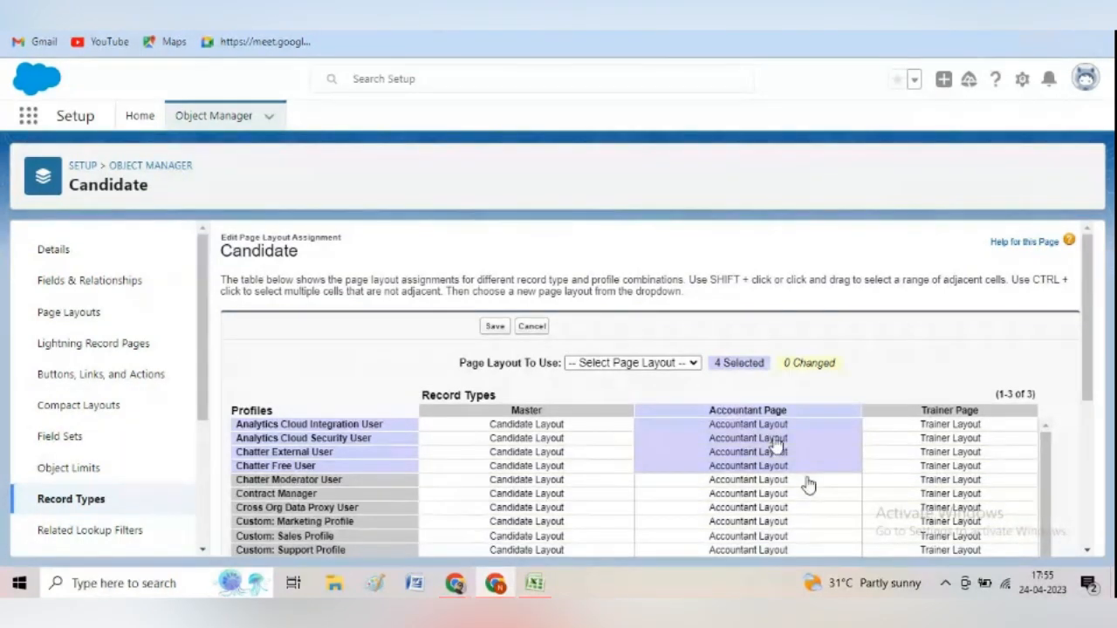
pyautogui.click(693, 365)
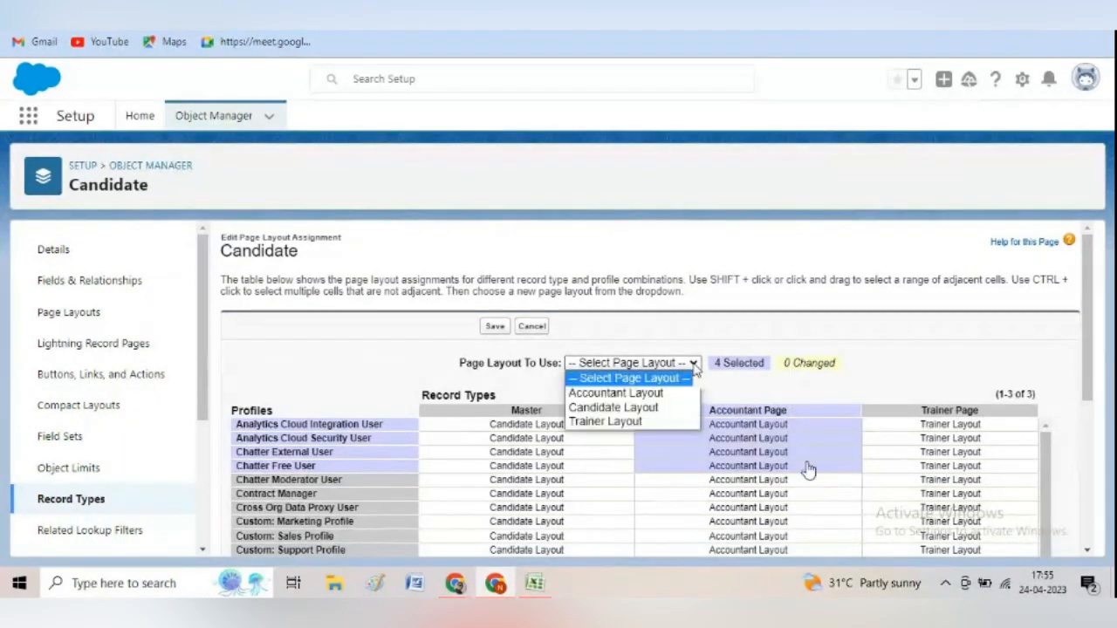
pyautogui.click(666, 409)
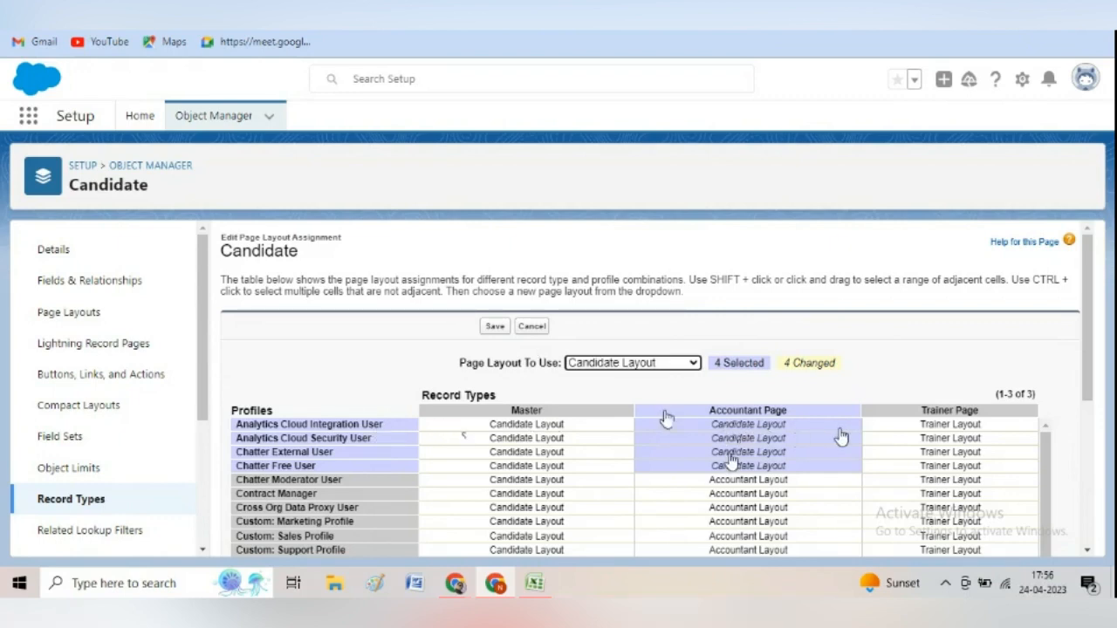
pyautogui.click(534, 327)
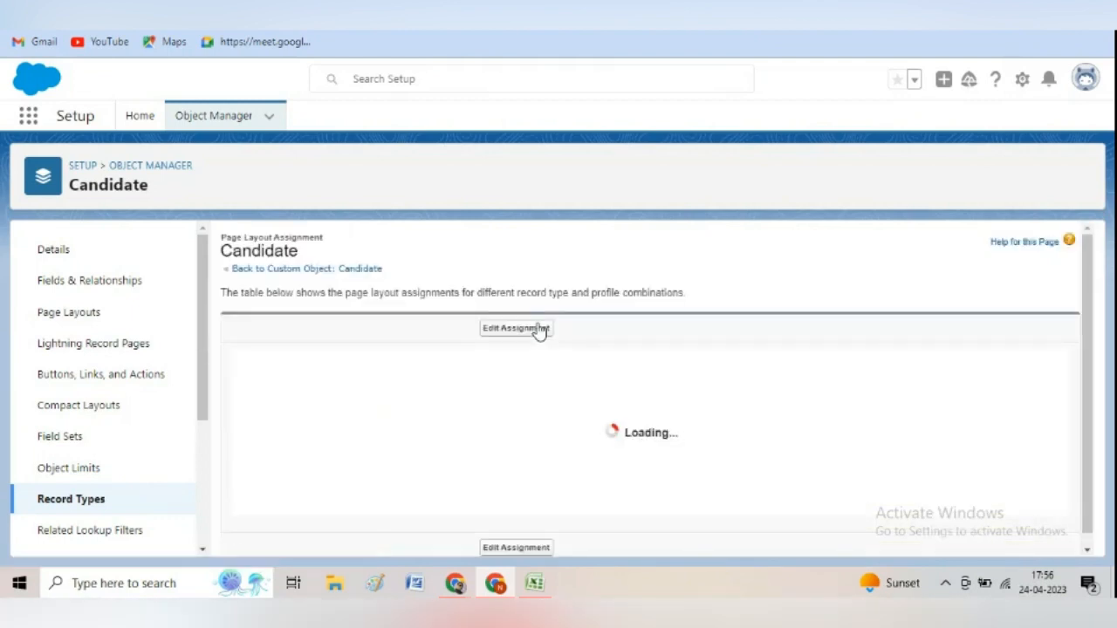